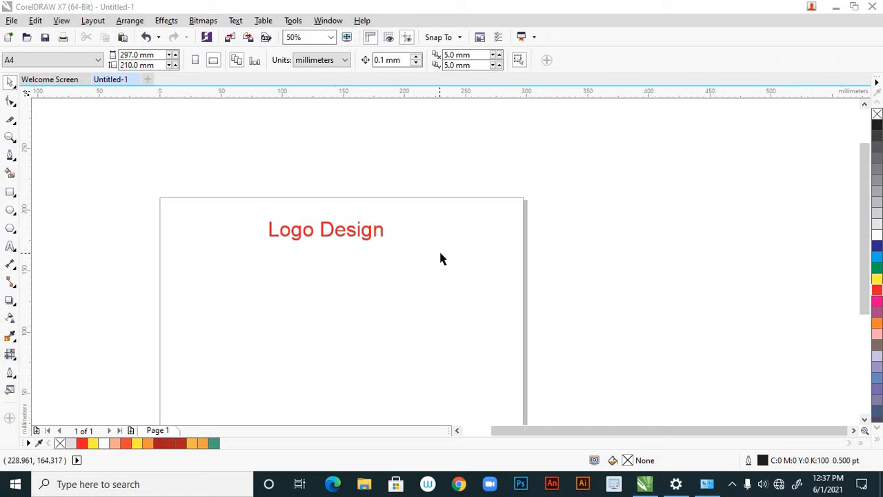
# Step: Add the artistic text "red" on the page below the Logo Design heading
pyautogui.press('h')
pyautogui.moveTo(456, 245); pyautogui.dragTo(518, 196)
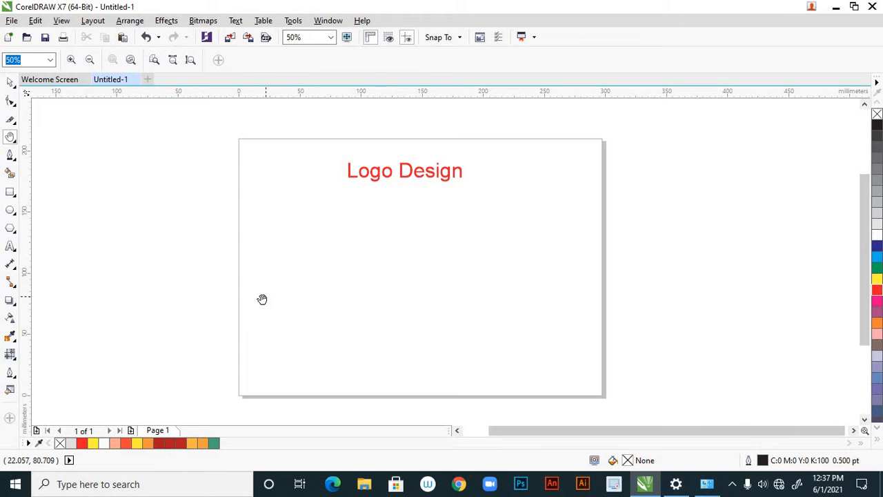
pyautogui.scroll(1, 452, 177)
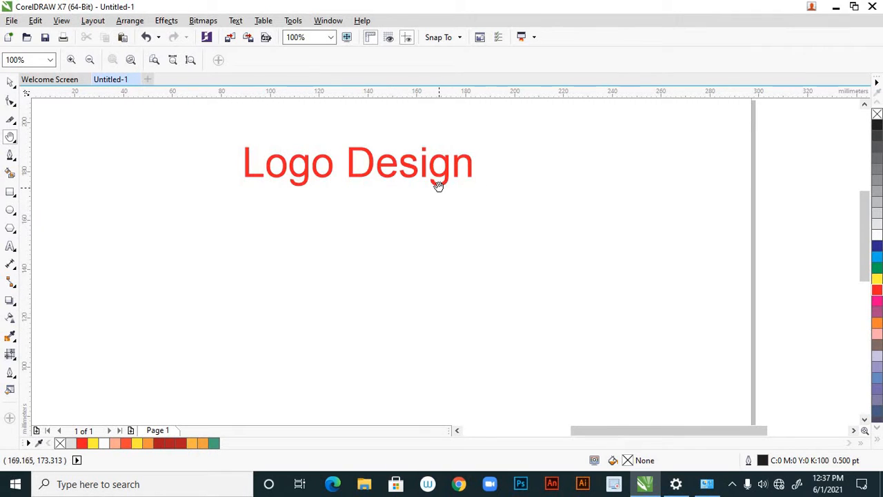
pyautogui.scroll(-1, 438, 207)
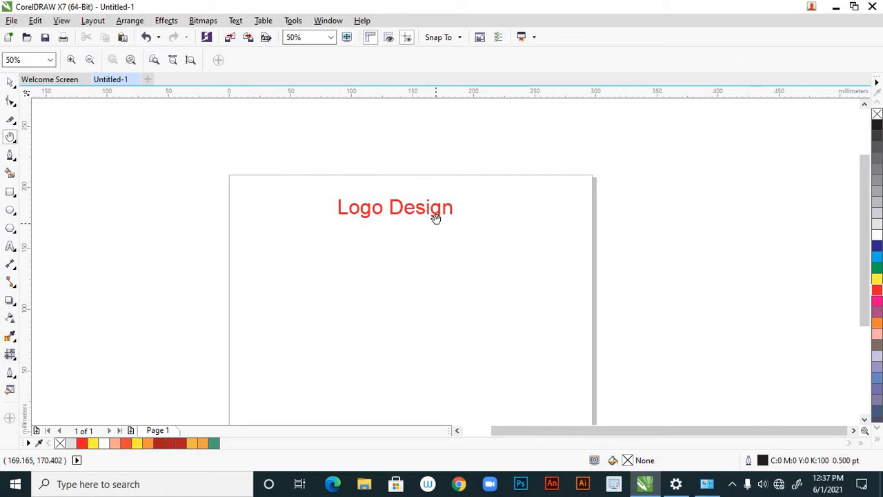
pyautogui.click(10, 247)
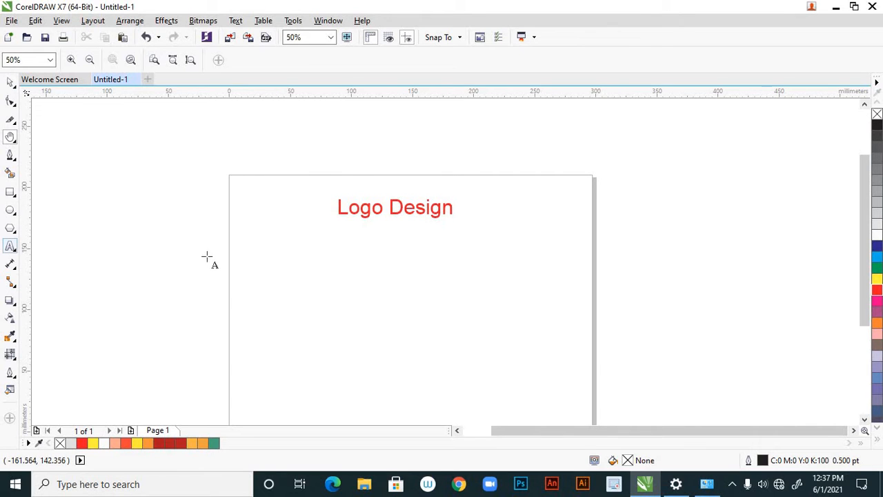
pyautogui.click(313, 265)
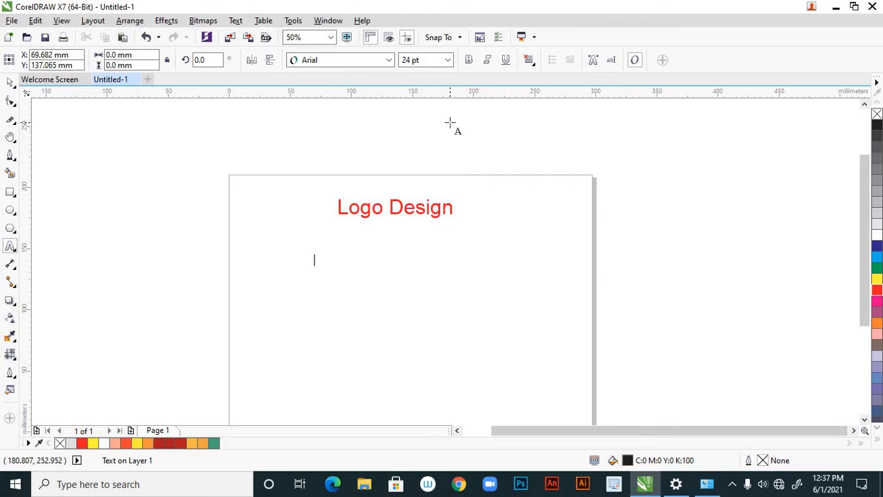
pyautogui.write('r')
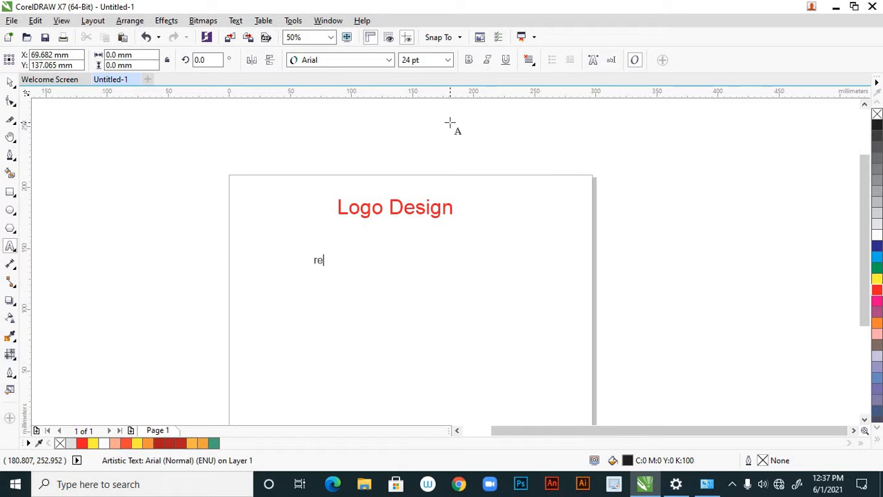
pyautogui.write('ed')
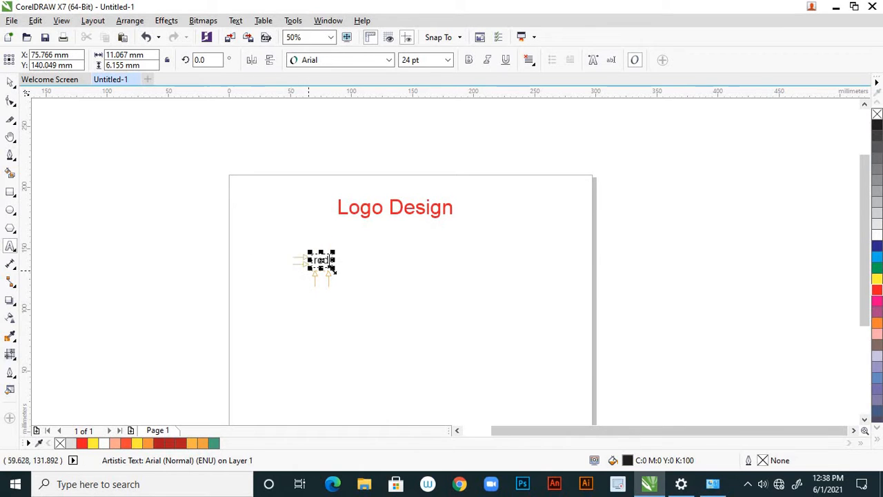
# Step: Enlarge the "red" text proportionally to about 70 mm wide and 39 mm high
pyautogui.click(448, 60)
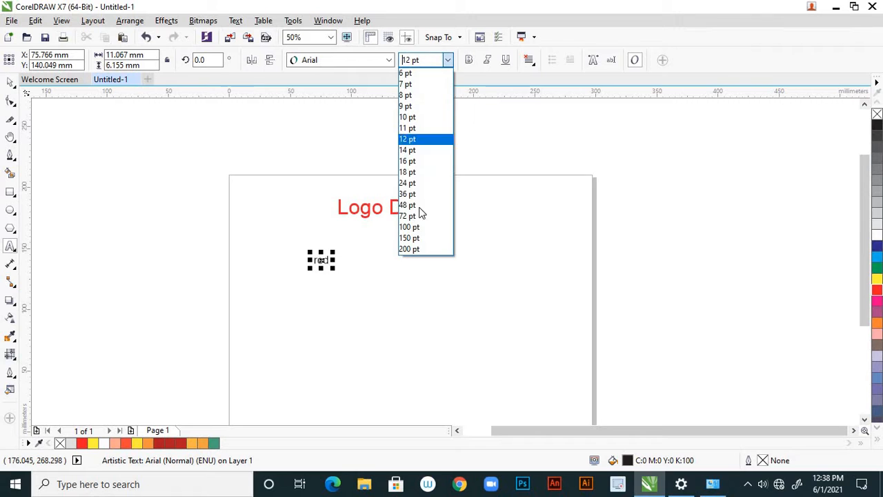
pyautogui.click(421, 228)
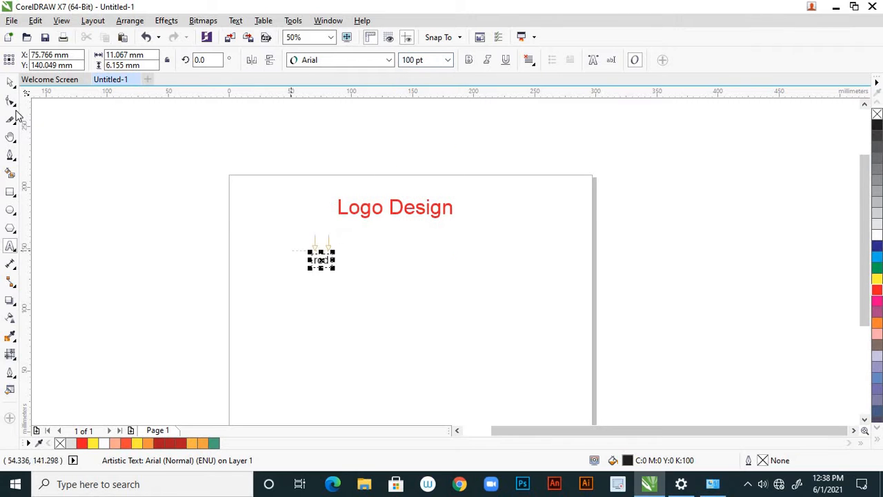
pyautogui.click(11, 82)
pyautogui.click(259, 252)
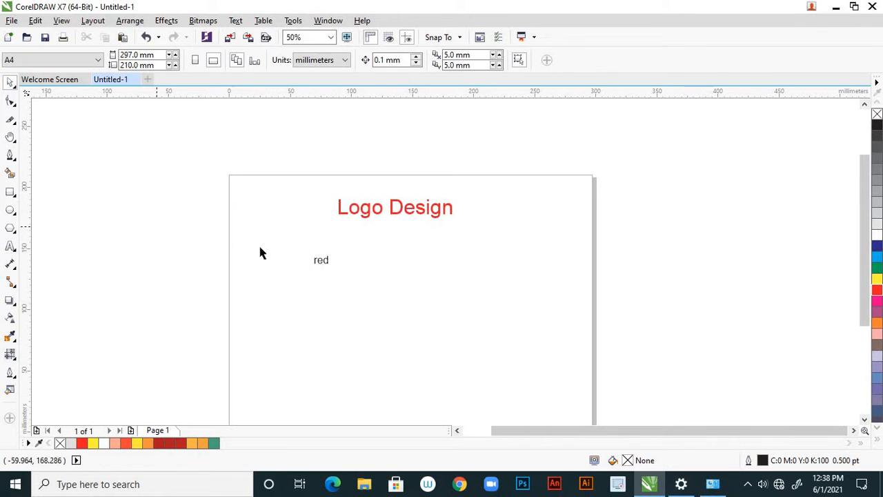
pyautogui.click(321, 260)
pyautogui.moveTo(336, 272); pyautogui.dragTo(372, 310)
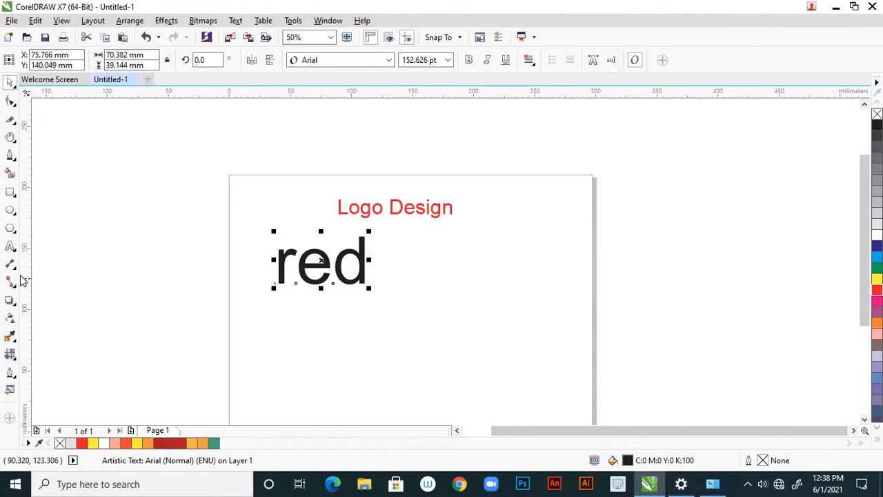
# Step: Replace the lowercase "r" in the large word with a capital "R"
pyautogui.click(10, 246)
pyautogui.click(292, 265)
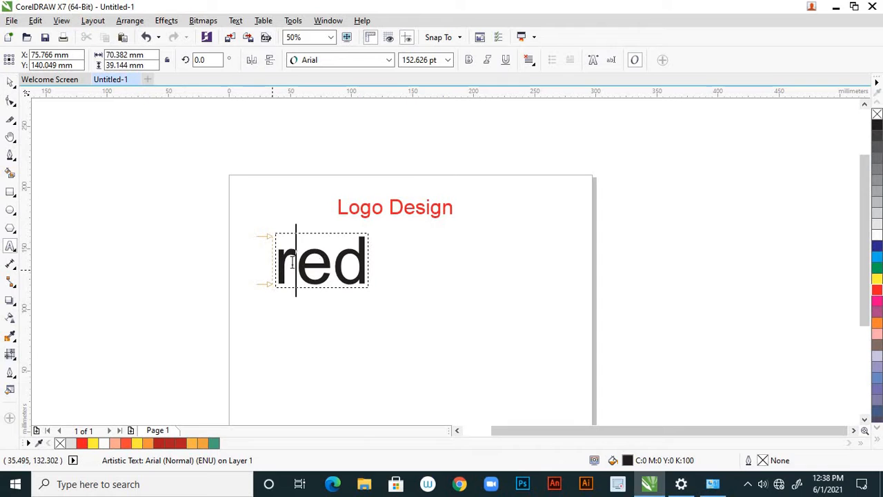
pyautogui.press('BackSpace')
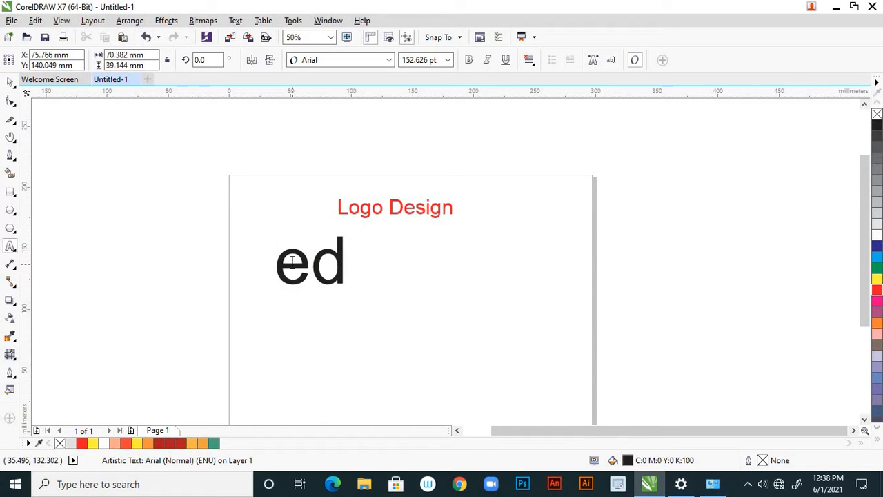
pyautogui.write('R')
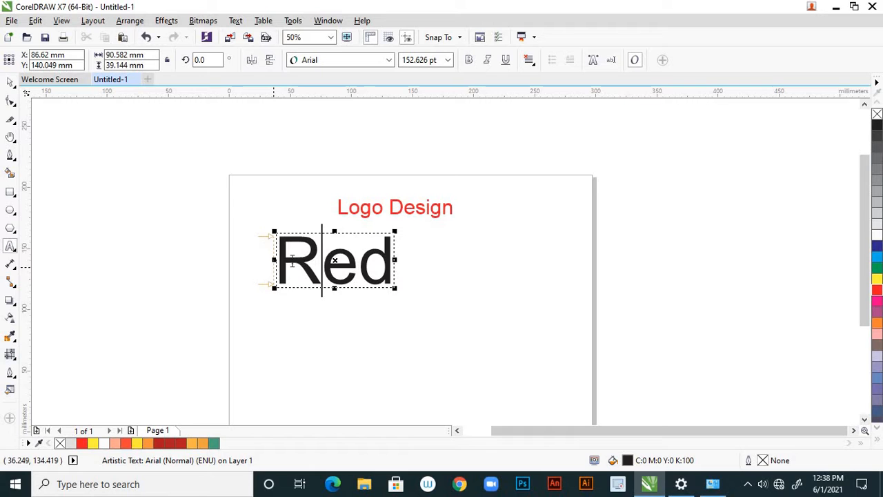
# Step: Split the "R" off the word as a separate text object and place it just in front of "ed" on the same line
pyautogui.moveTo(321, 265); pyautogui.dragTo(275, 263)
pyautogui.hotkey('ctrl', 'c')
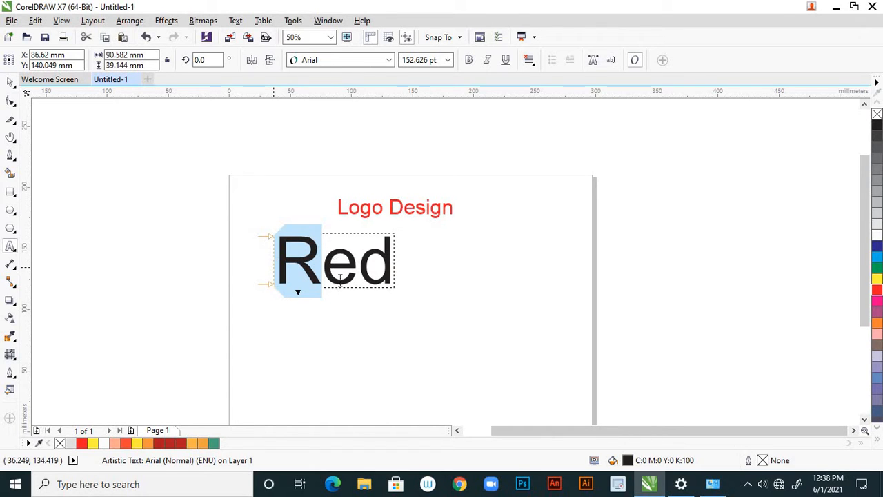
pyautogui.press('Delete')
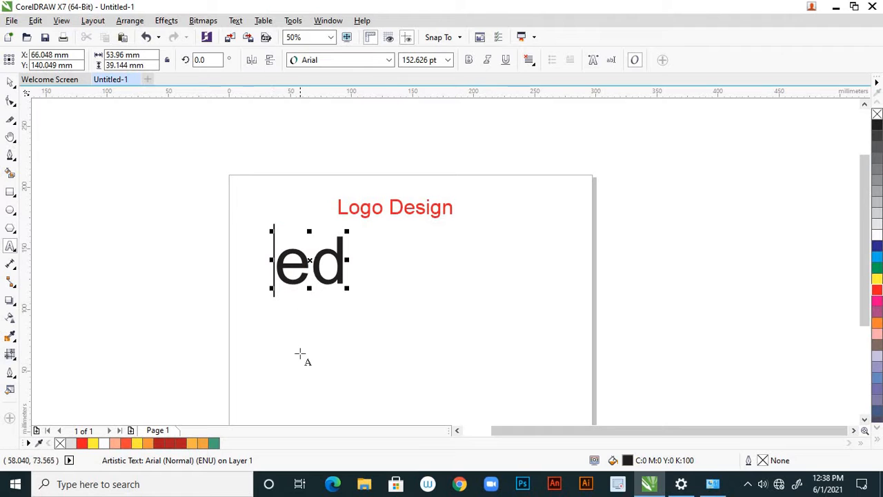
pyautogui.click(10, 83)
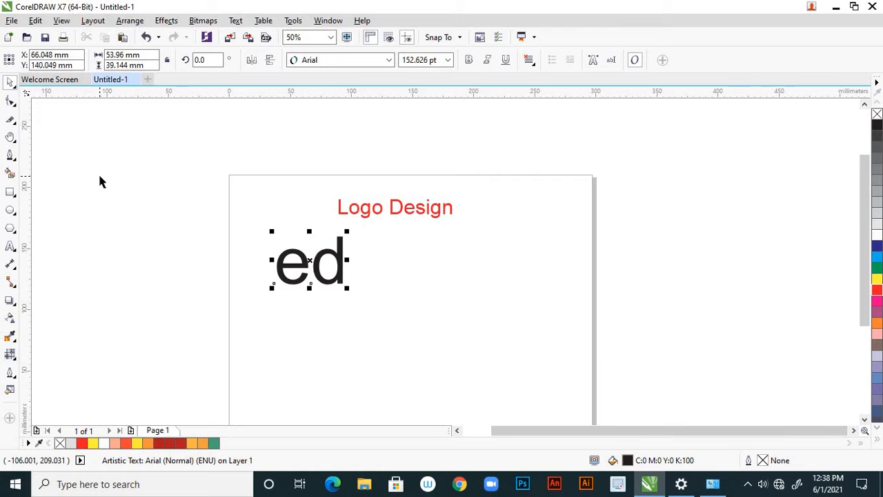
pyautogui.hotkey('ctrl', 'v')
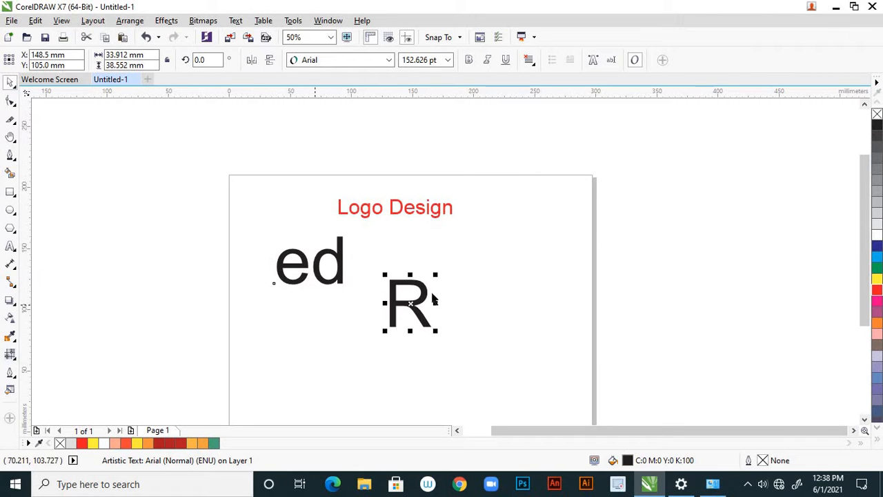
pyautogui.moveTo(410, 303); pyautogui.dragTo(255, 247)
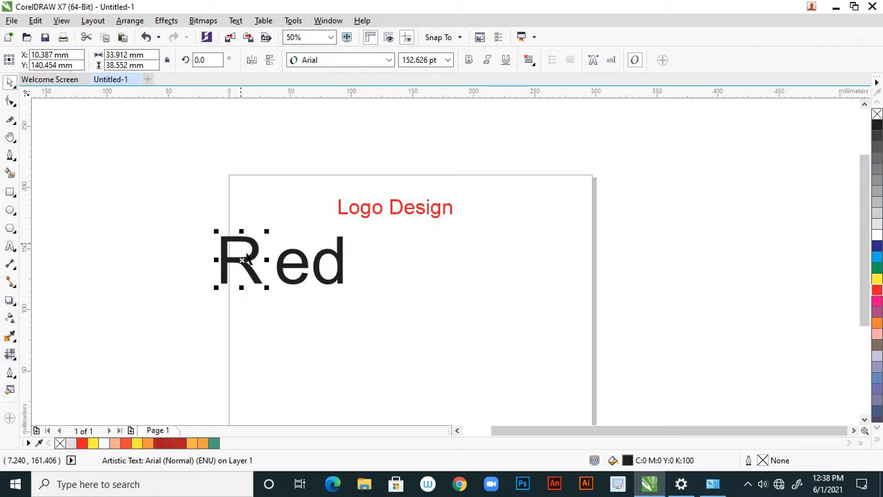
pyautogui.click(223, 321)
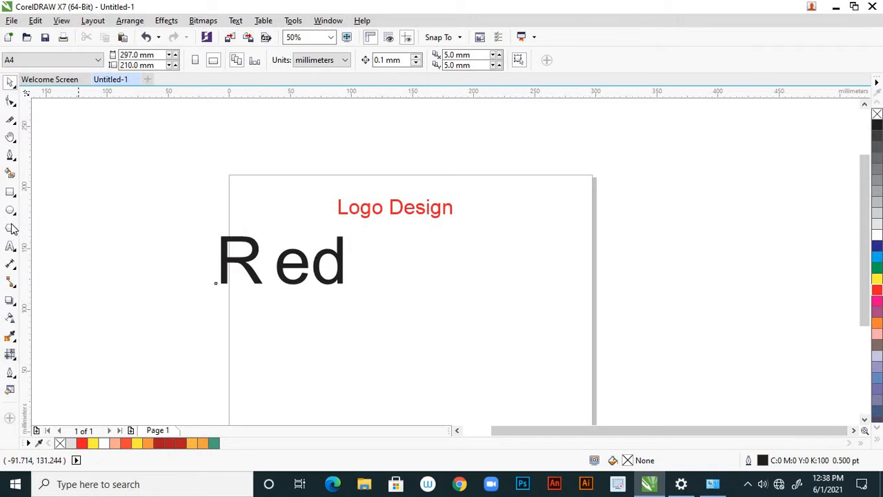
# Step: Add the text "Mirchi Powder" in 48 pt Arial and move it to the lower middle of the page
pyautogui.press('F8')
pyautogui.click(215, 343)
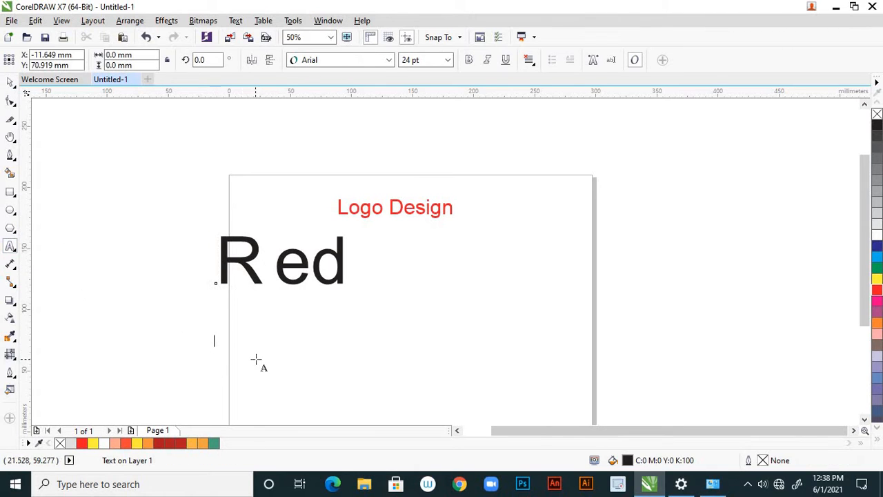
pyautogui.click(447, 60)
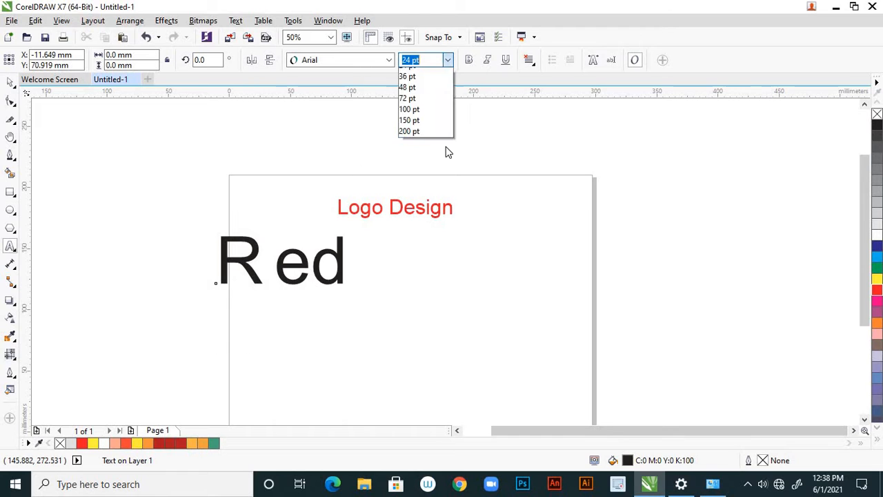
pyautogui.click(419, 205)
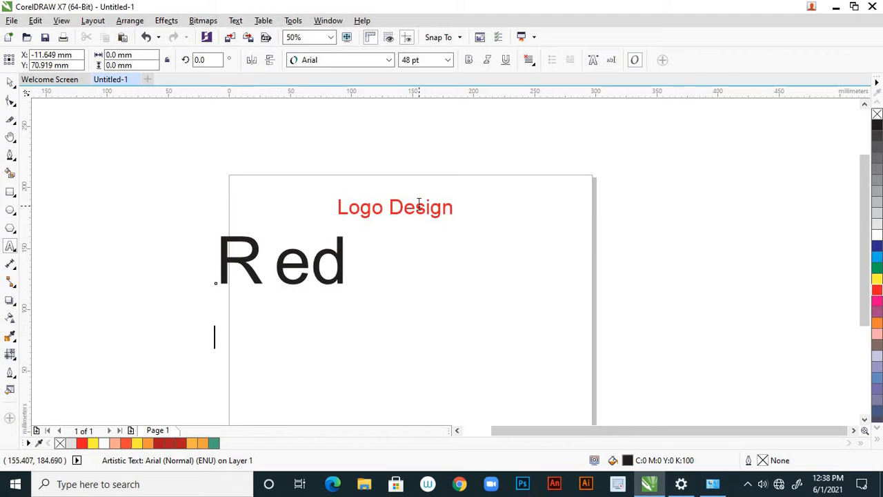
pyautogui.write('m')
pyautogui.press('BackSpace')
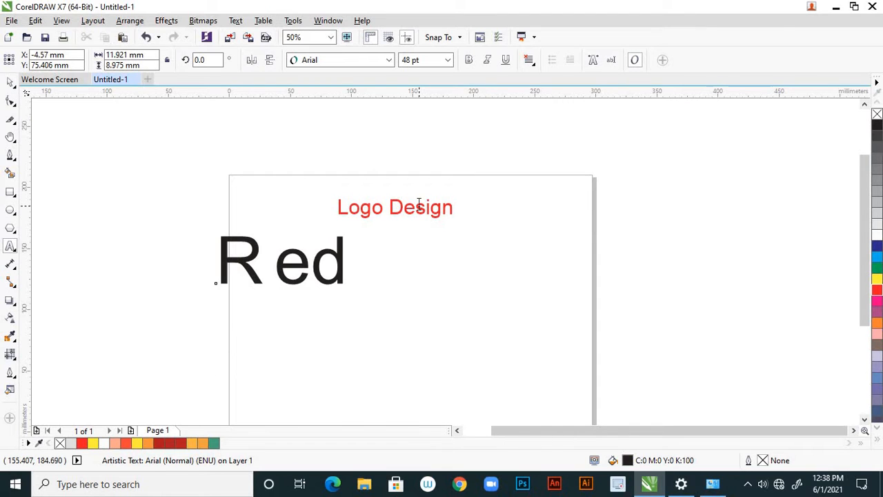
pyautogui.write('Mirc')
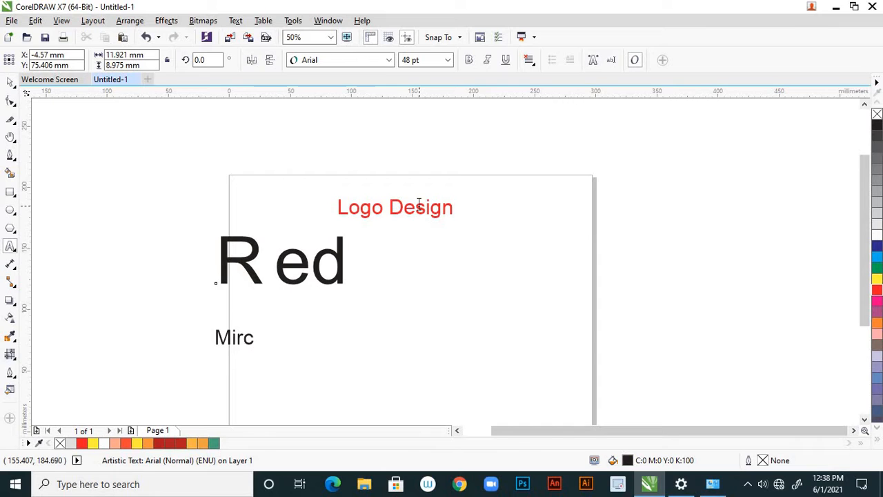
pyautogui.write('hi P')
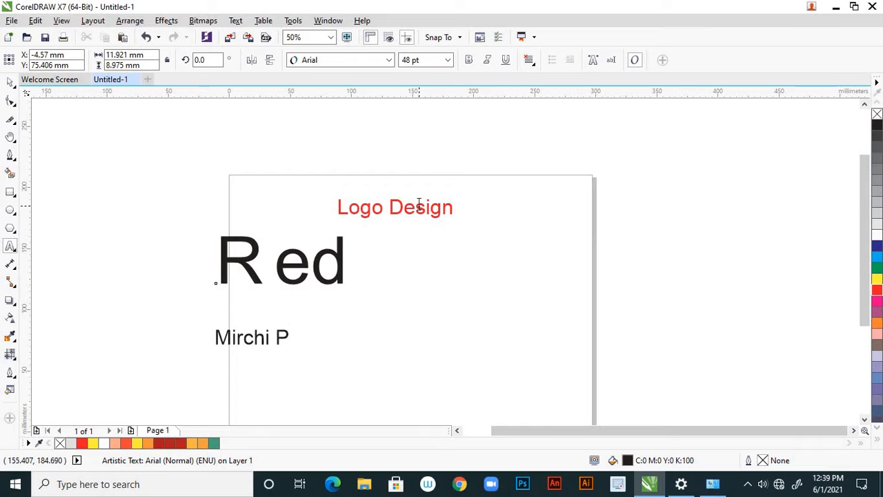
pyautogui.write('owder')
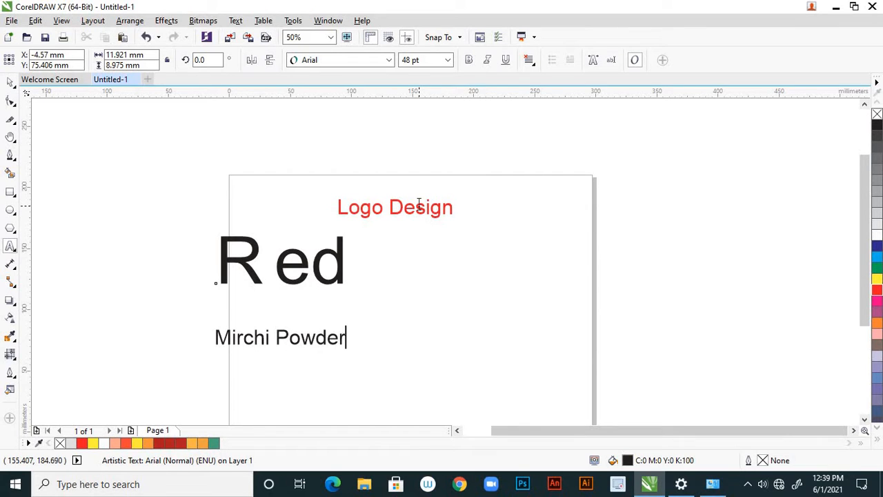
pyautogui.press('Escape')
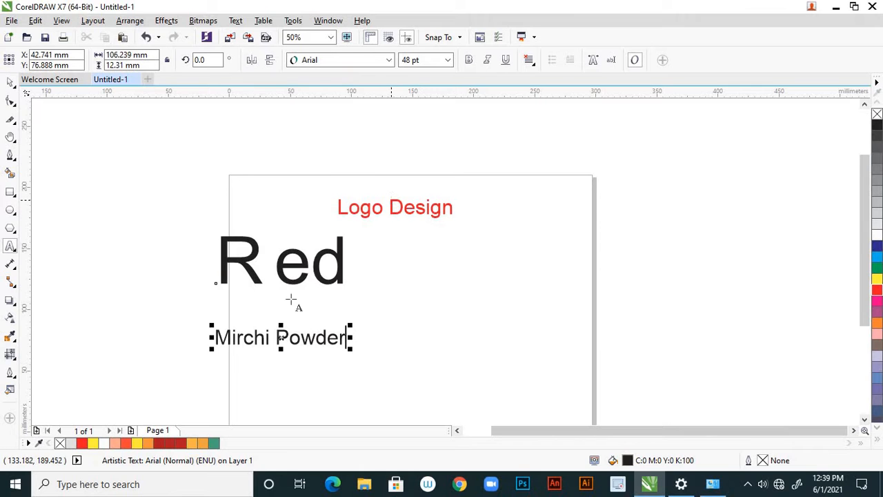
pyautogui.click(10, 82)
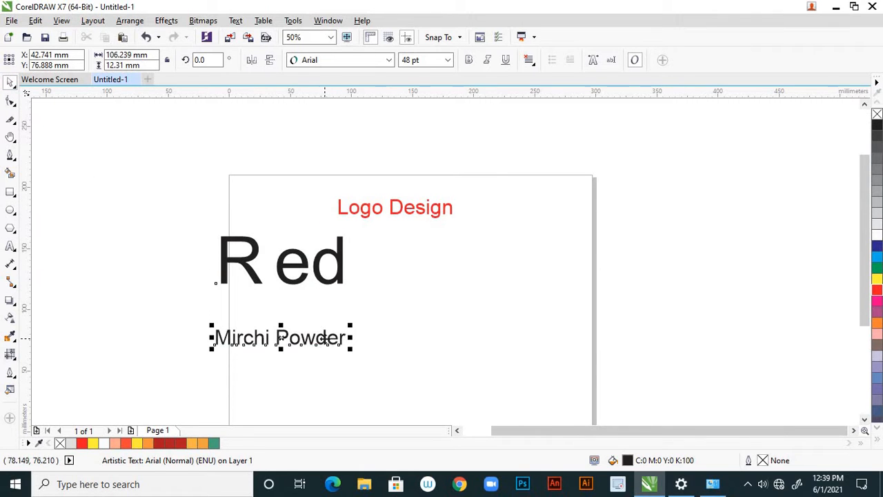
pyautogui.moveTo(335, 338); pyautogui.dragTo(468, 389)
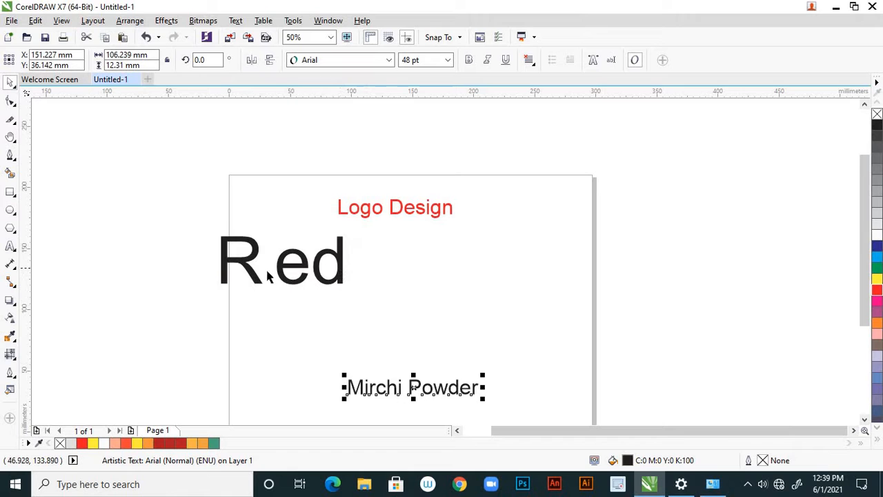
# Step: Lock the red Logo Design heading in place
pyautogui.click(407, 212)
pyautogui.rightClick(417, 209)
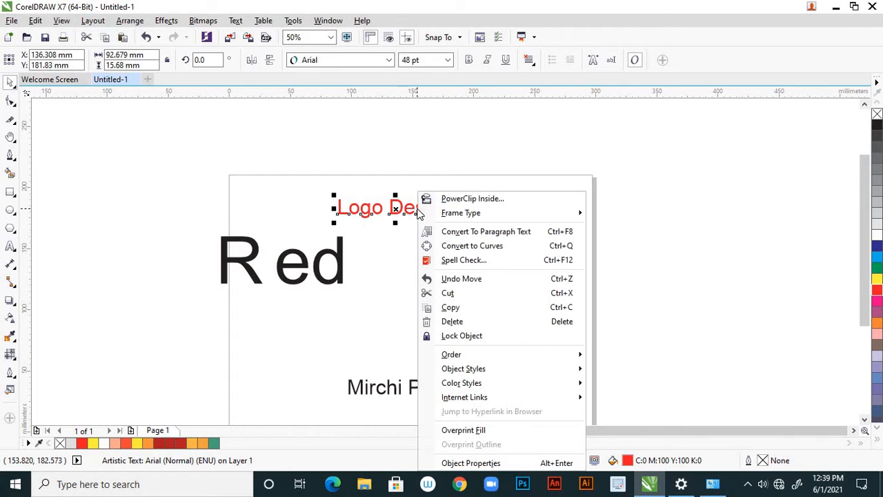
pyautogui.click(471, 336)
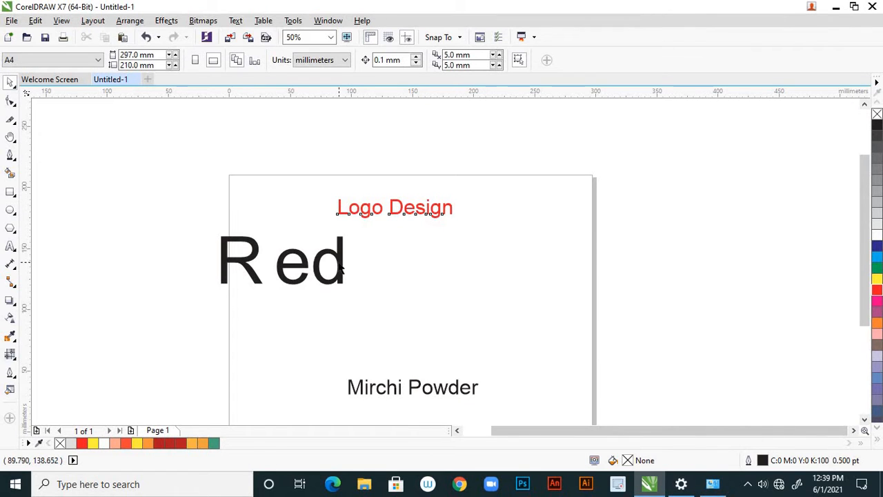
# Step: Move the "R" and "ed" texts together to the page middle, between the heading and "Mirchi Powder"
pyautogui.click(298, 283)
pyautogui.keyDown('shift'); pyautogui.click(256, 283); pyautogui.keyUp('shift')
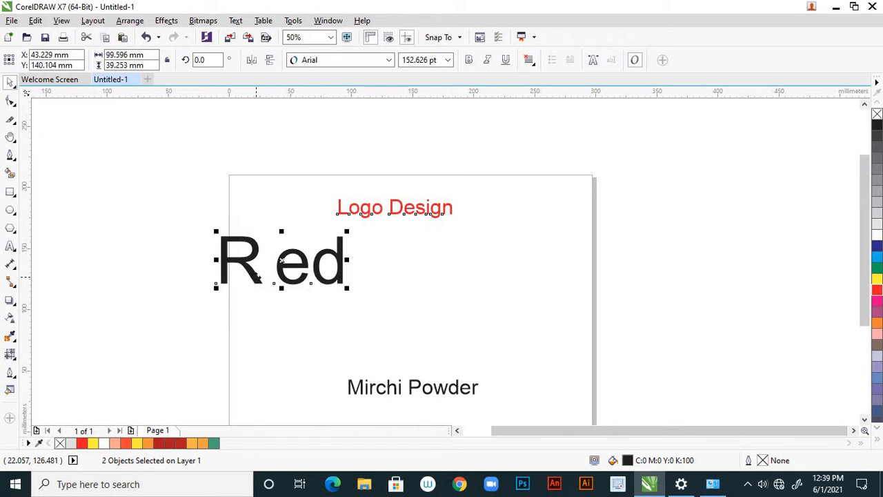
pyautogui.moveTo(325, 290); pyautogui.dragTo(374, 310)
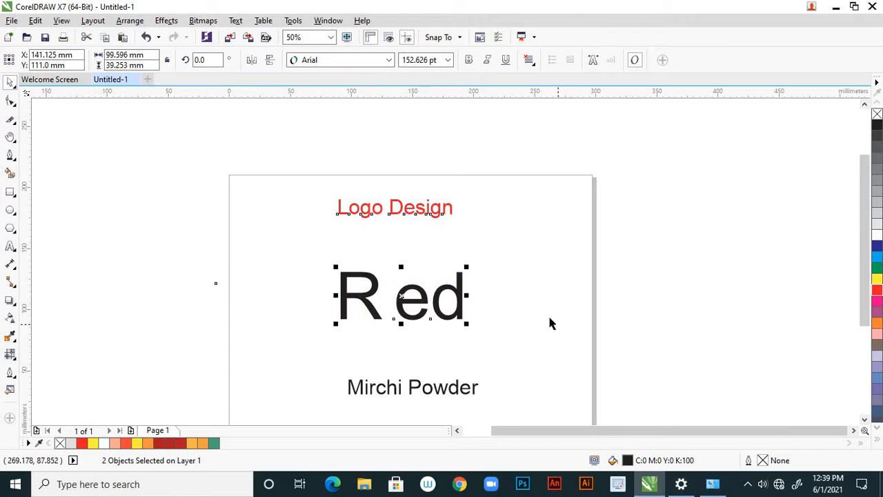
pyautogui.click(514, 260)
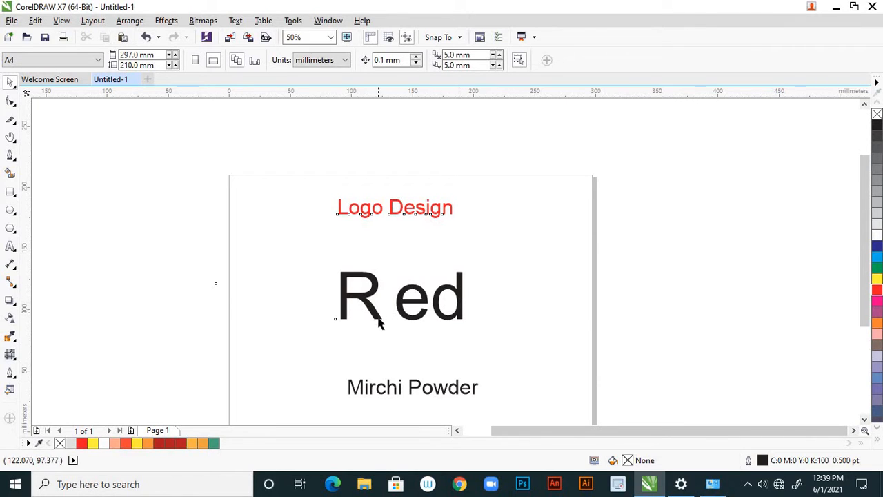
pyautogui.scroll(2, 365, 309)
pyautogui.scroll(-2, 434, 289)
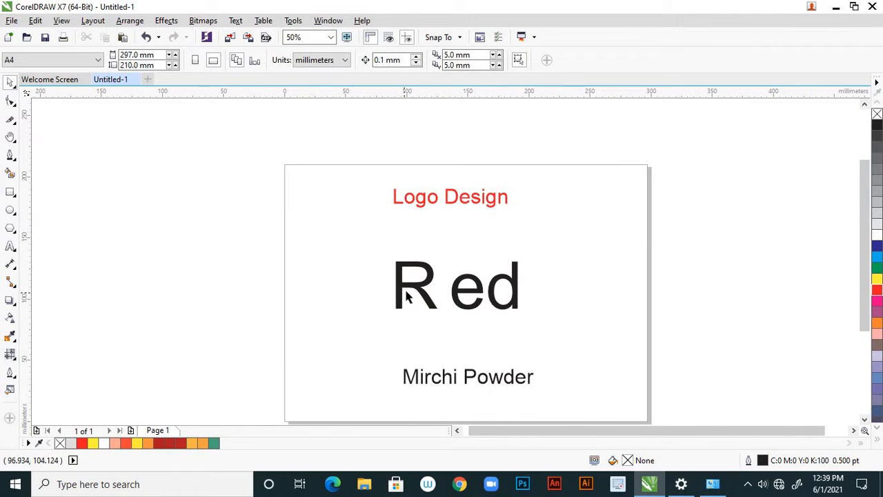
pyautogui.scroll(2, 407, 295)
pyautogui.scroll(-2, 349, 294)
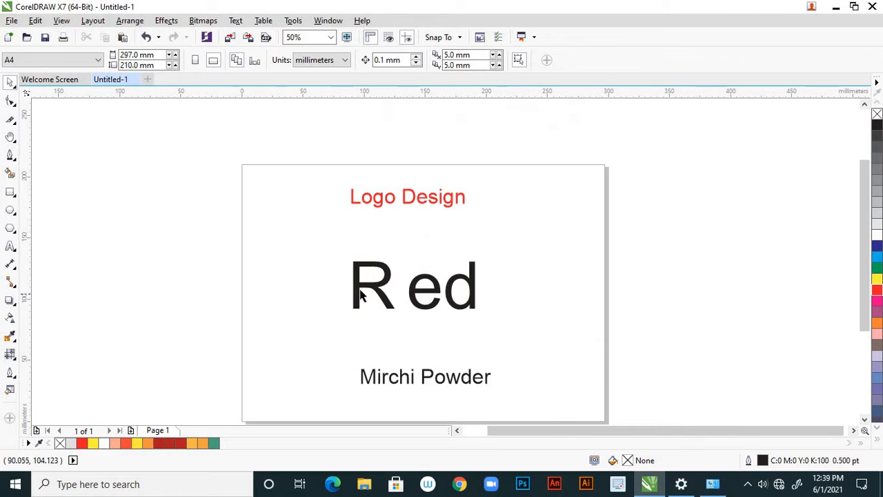
pyautogui.click(10, 155)
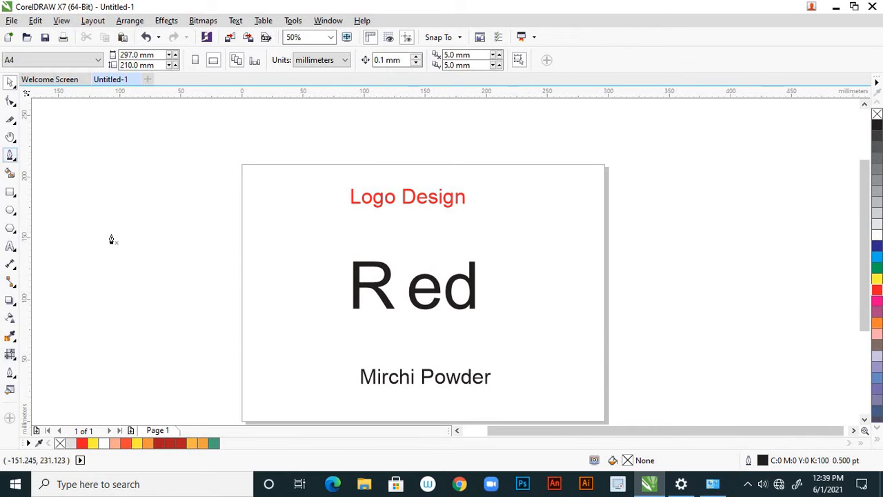
pyautogui.scroll(1, 266, 280)
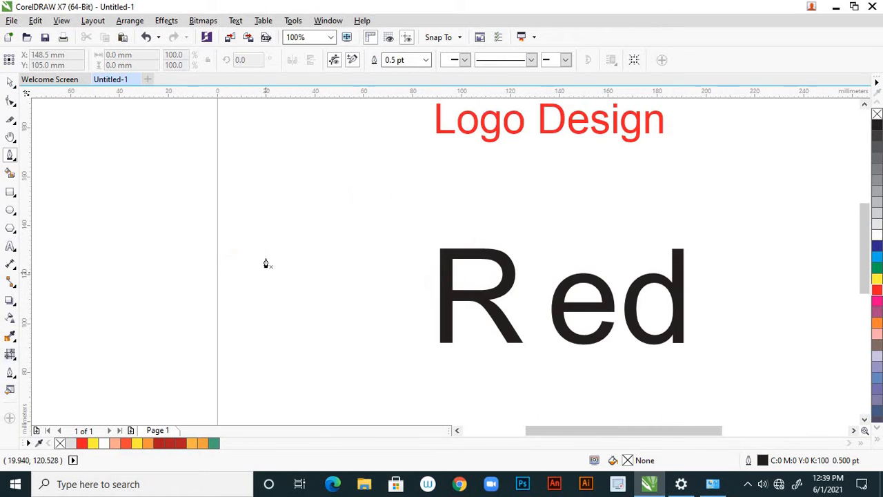
pyautogui.click(246, 222)
pyautogui.moveTo(247, 263); pyautogui.dragTo(274, 304)
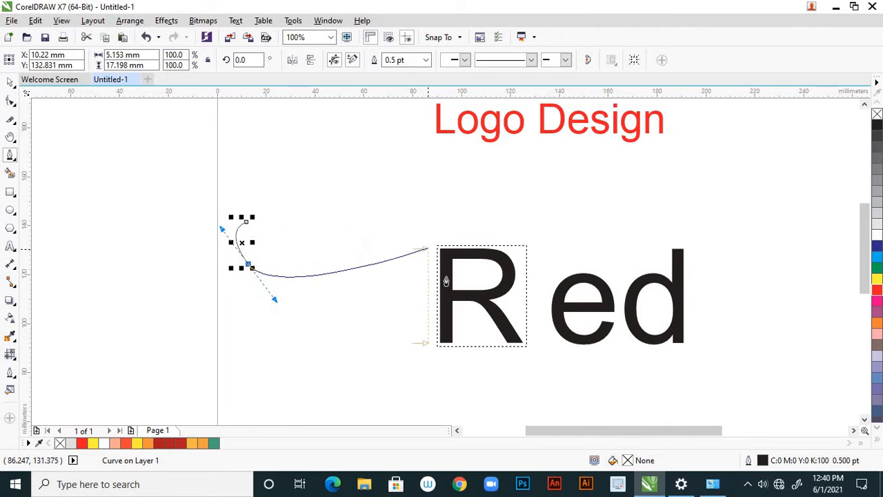
pyautogui.click(10, 100)
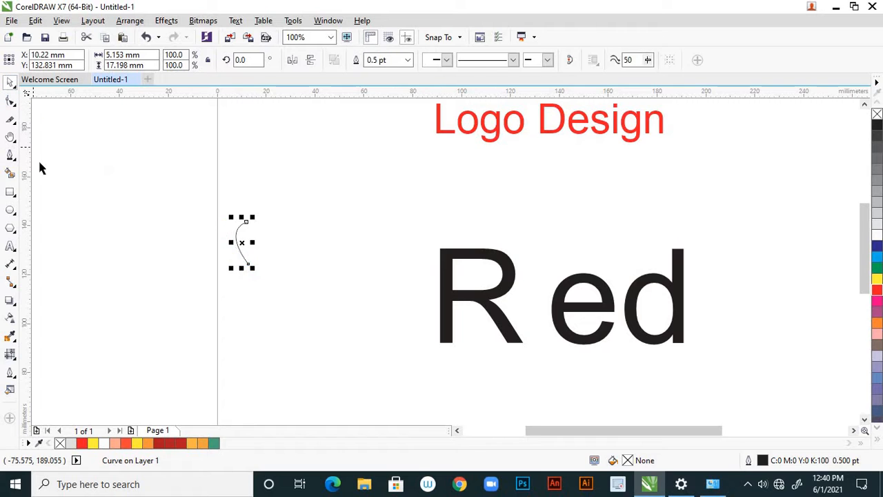
pyautogui.hotkey('ctrl', 'z')
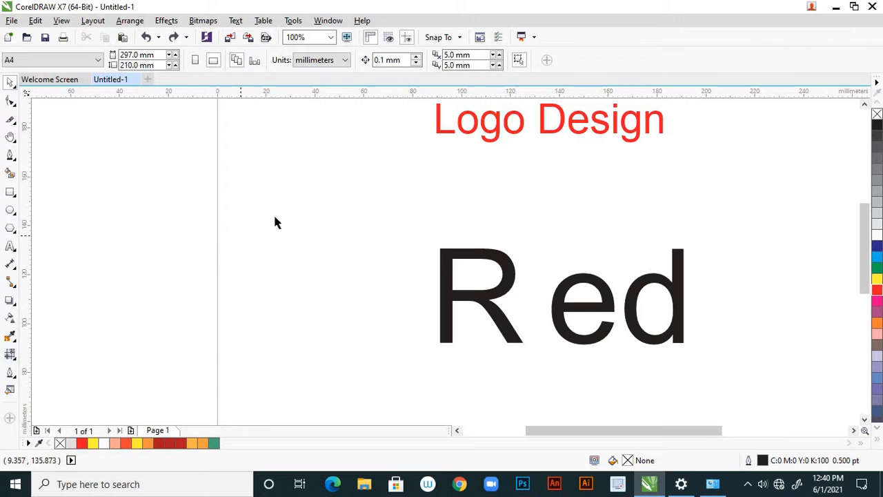
pyautogui.moveTo(467, 287); pyautogui.dragTo(485, 314)
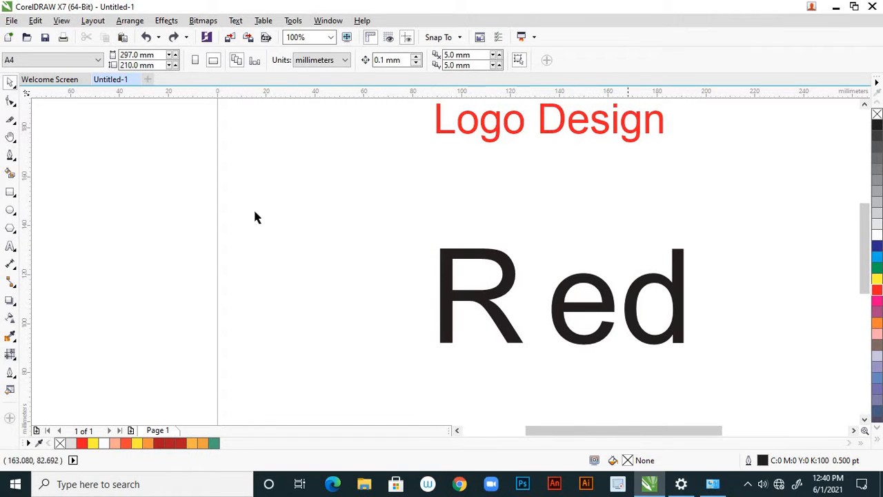
# Step: Draw a closed, curved chilli-shaped outline beside the "R" with the Pen tool, about 55 mm wide and 50 mm high, tapering towards the letter
pyautogui.click(9, 154)
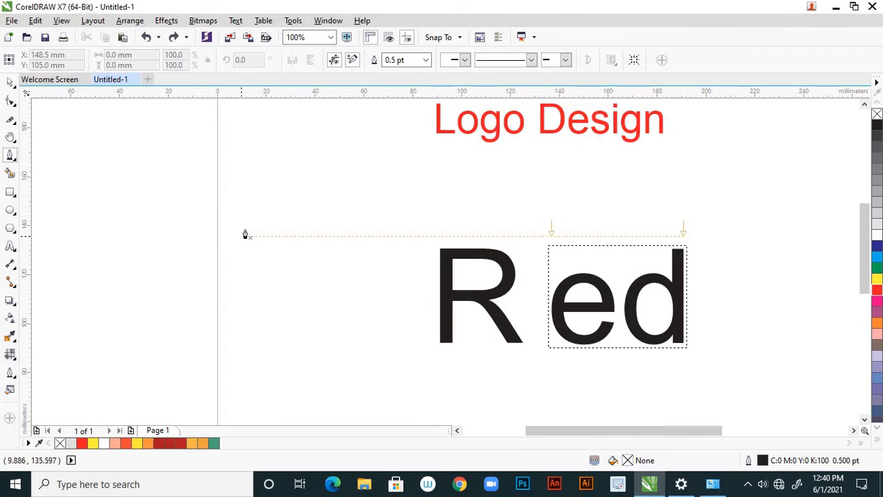
pyautogui.click(248, 226)
pyautogui.moveTo(296, 256); pyautogui.dragTo(309, 299)
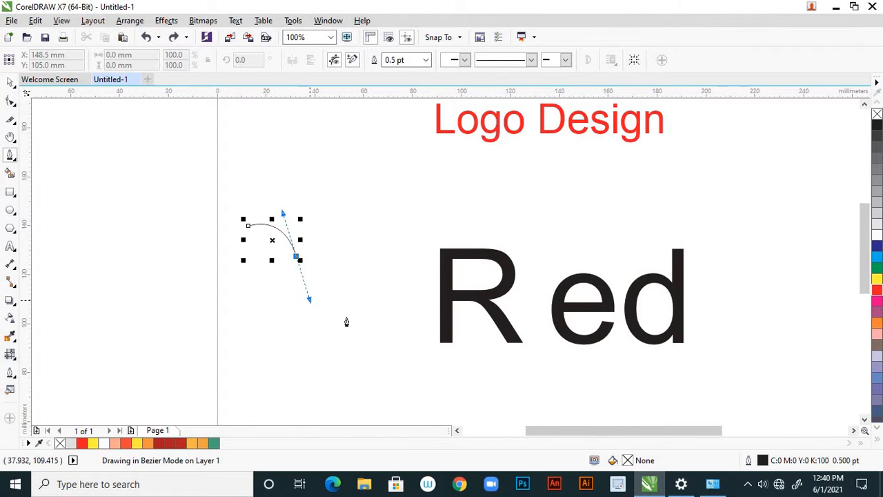
pyautogui.click(383, 349)
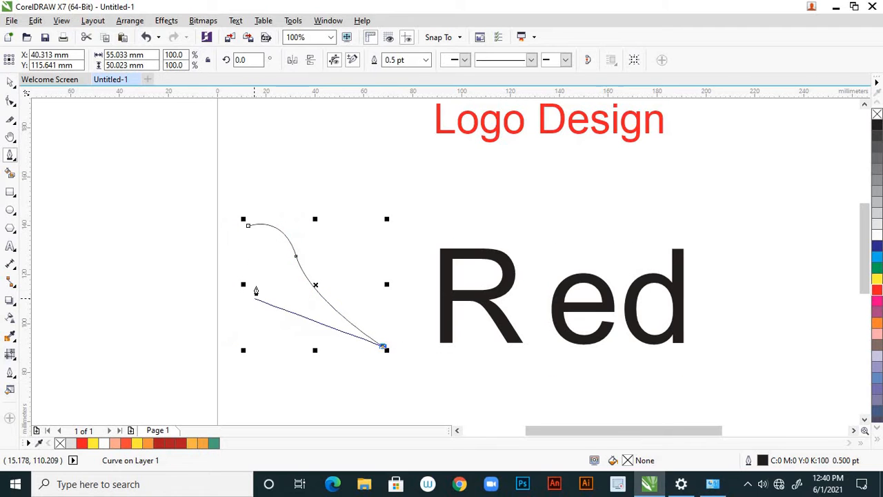
pyautogui.moveTo(259, 274); pyautogui.dragTo(245, 238)
pyautogui.scroll(4, 248, 228)
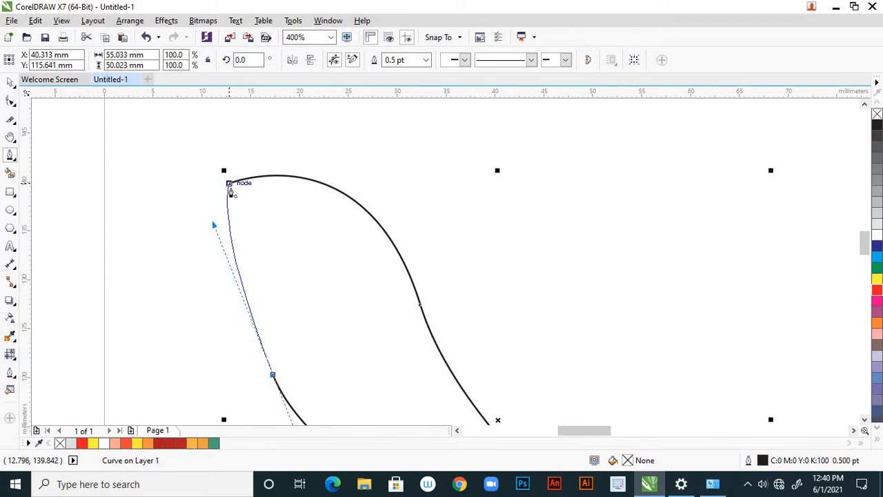
pyautogui.click(230, 190)
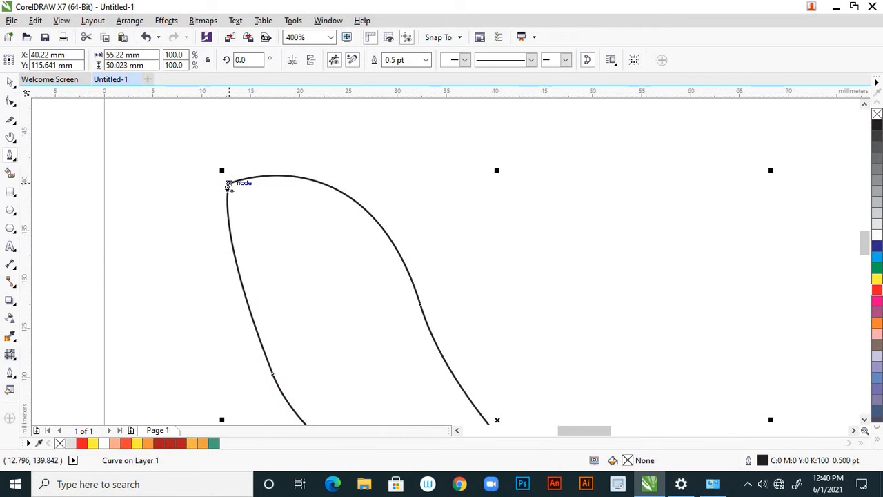
pyautogui.scroll(-3, 227, 184)
pyautogui.scroll(2, 219, 173)
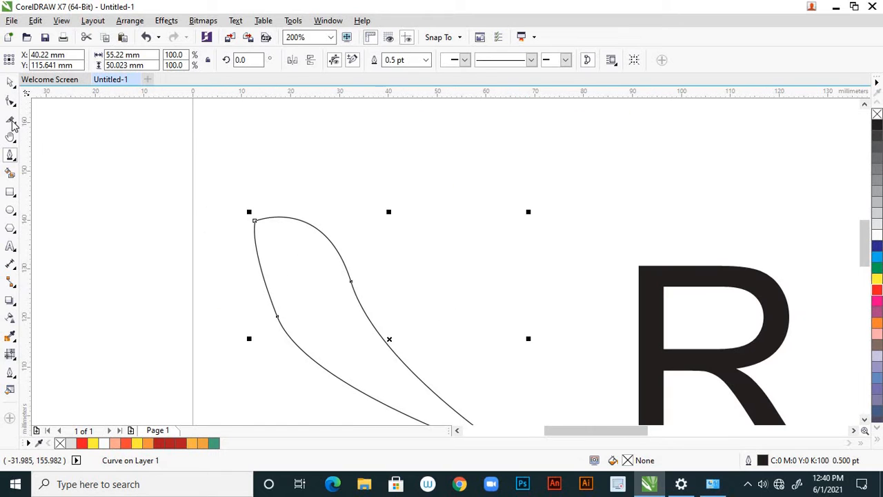
# Step: Examine the chilli outline's side node, upper corner and edges up close with the Shape and Pick tools
pyautogui.click(12, 102)
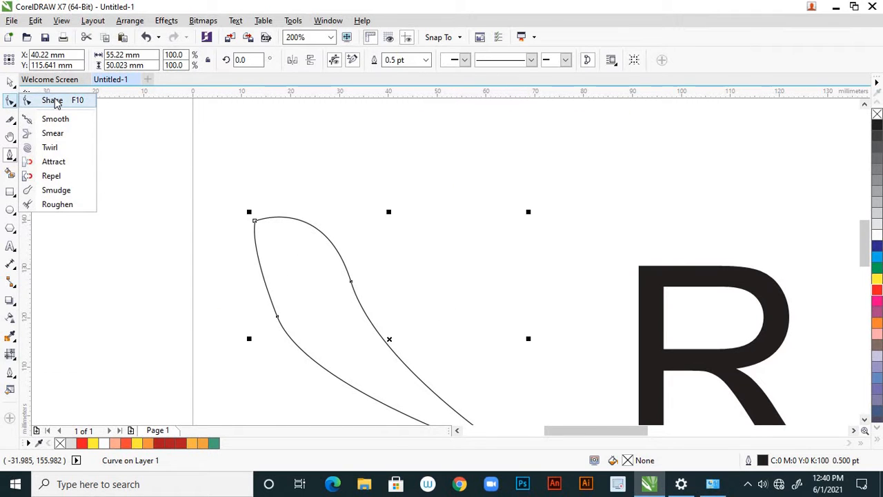
pyautogui.click(51, 97)
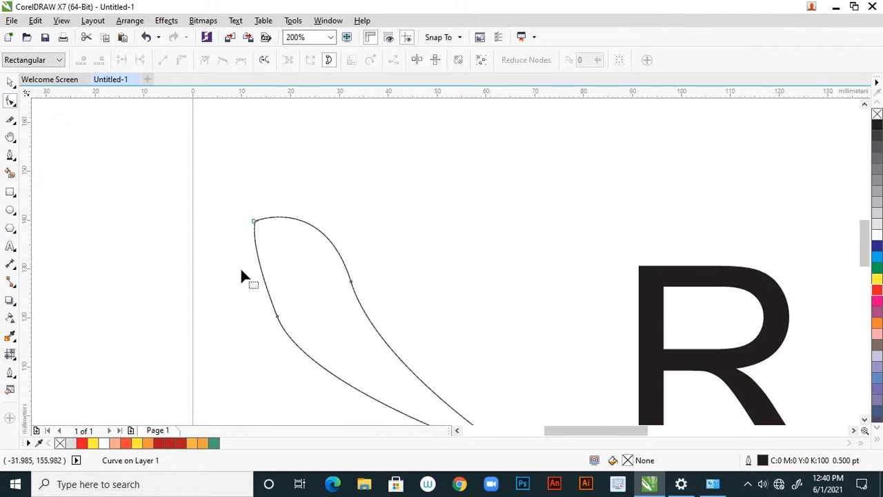
pyautogui.click(277, 316)
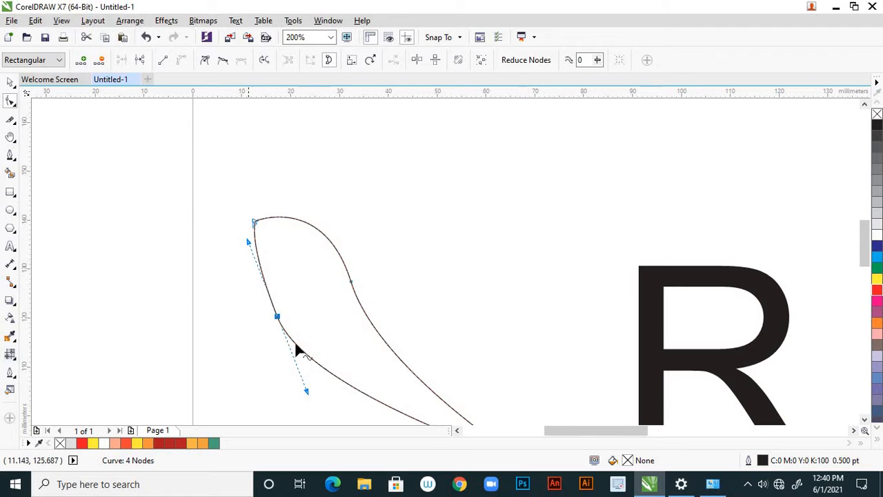
pyautogui.scroll(2, 283, 331)
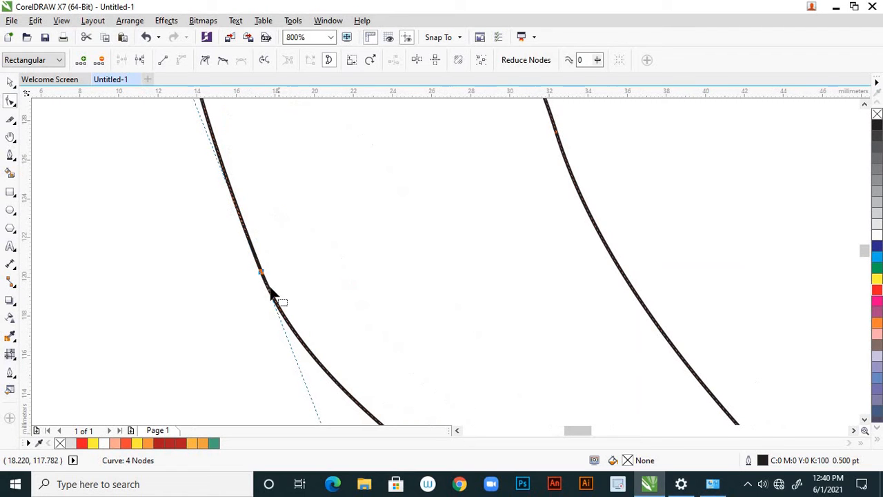
pyautogui.click(218, 276)
pyautogui.press('space')
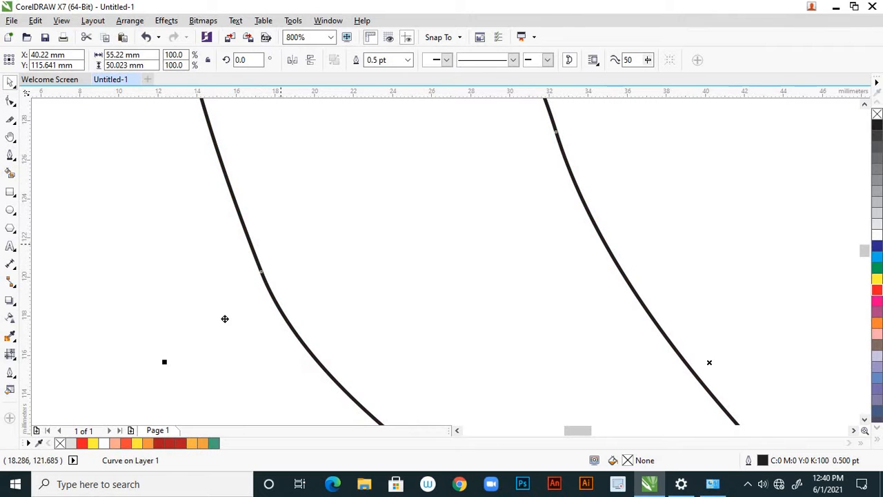
pyautogui.scroll(-2, 281, 315)
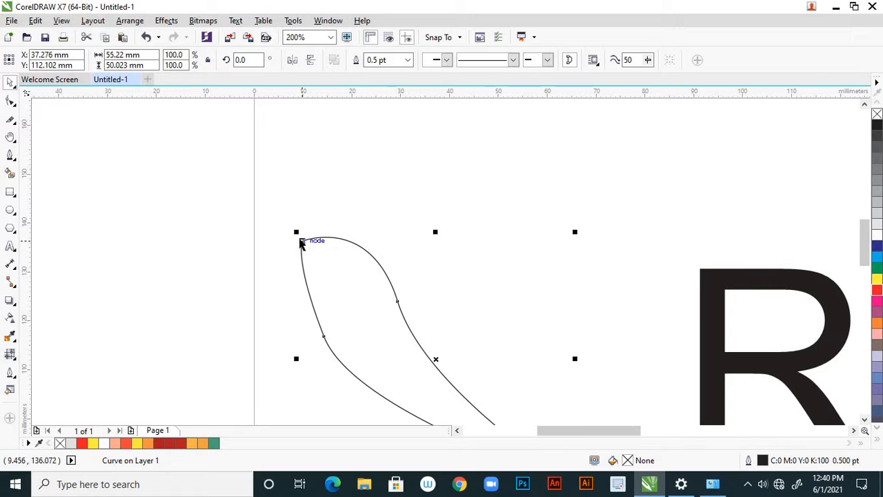
pyautogui.scroll(1, 302, 243)
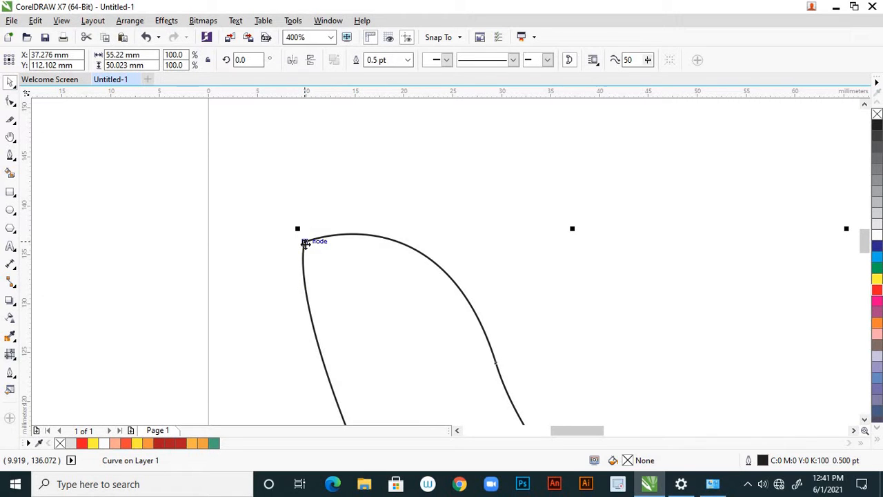
pyautogui.scroll(-1, 304, 243)
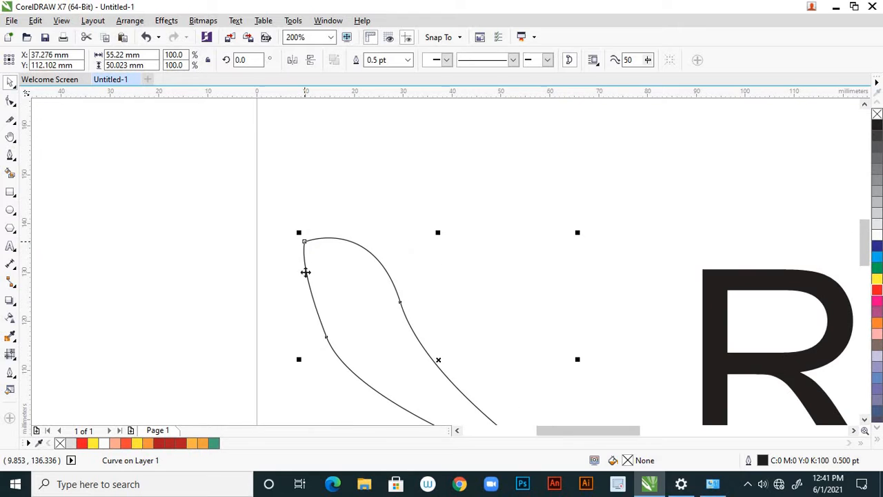
pyautogui.scroll(1, 327, 338)
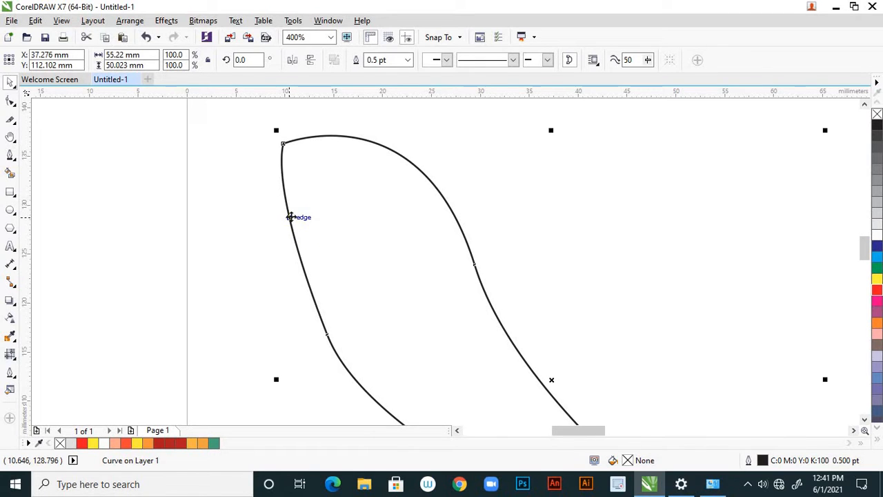
# Step: Bulge the chilli outline's outer side by bending the upper curve handle of the node on its outer edge
pyautogui.click(11, 102)
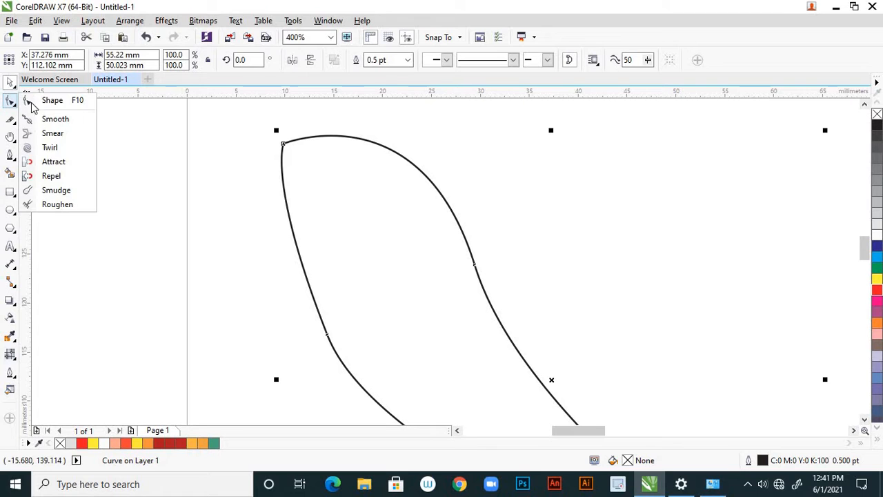
pyautogui.click(58, 99)
pyautogui.moveTo(273, 306); pyautogui.dragTo(358, 364)
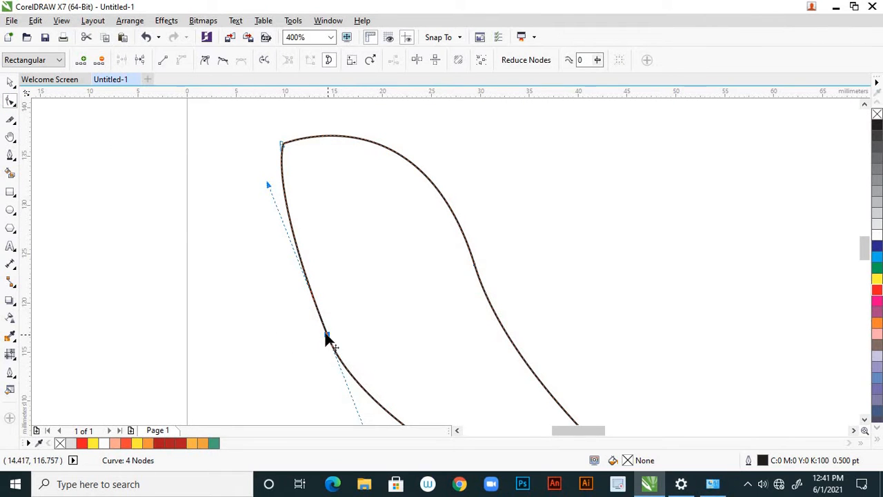
pyautogui.click(11, 83)
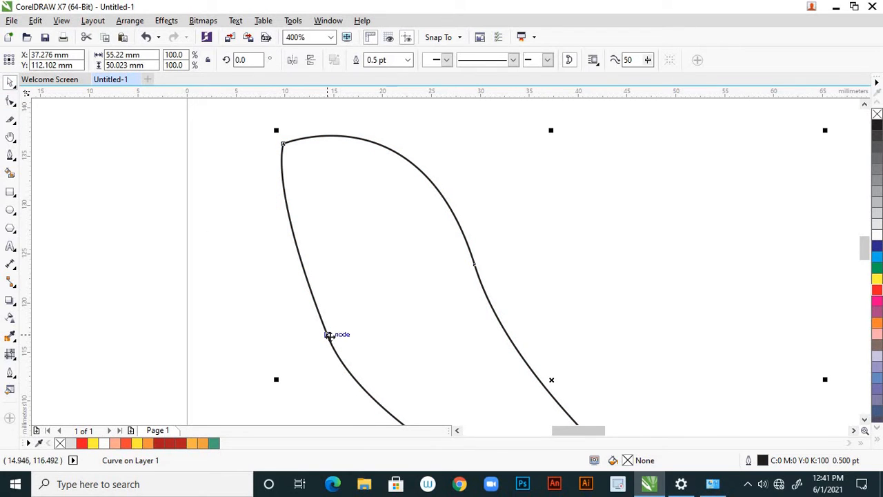
pyautogui.click(10, 100)
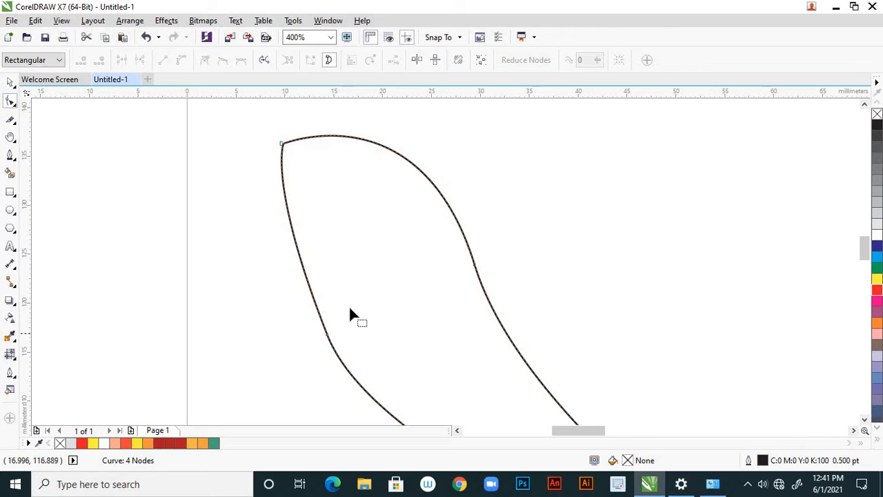
pyautogui.moveTo(351, 306); pyautogui.dragTo(290, 354)
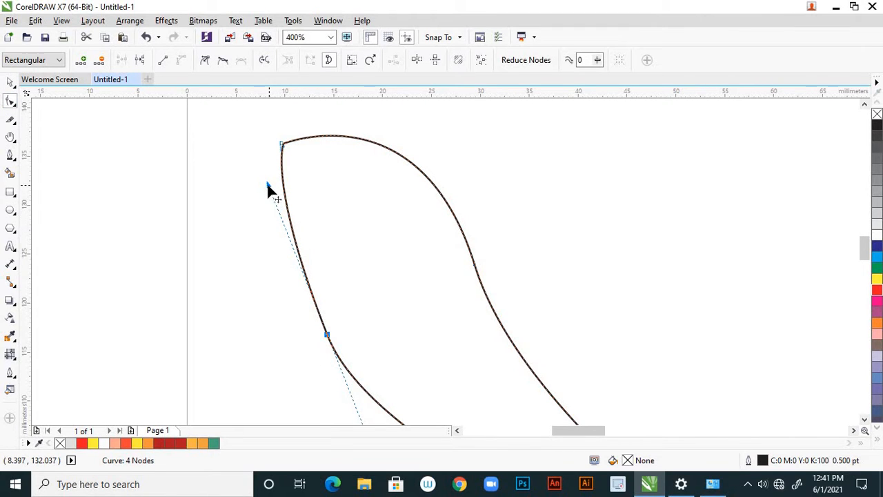
pyautogui.moveTo(268, 185); pyautogui.dragTo(237, 230)
pyautogui.scroll(-3, 254, 209)
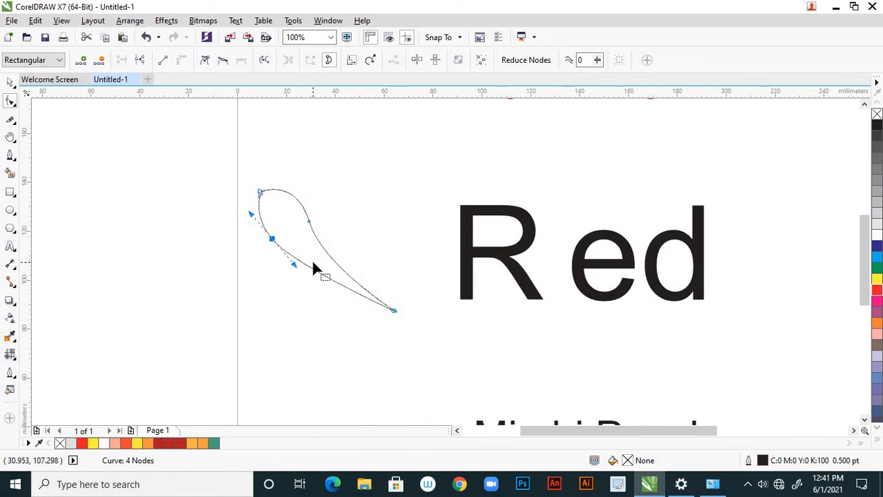
# Step: Lengthen and angle both curve handles of the chilli outline's outer-side node to smooth the long lower edge and rounded end
pyautogui.scroll(1, 314, 266)
pyautogui.moveTo(501, 356); pyautogui.dragTo(409, 390)
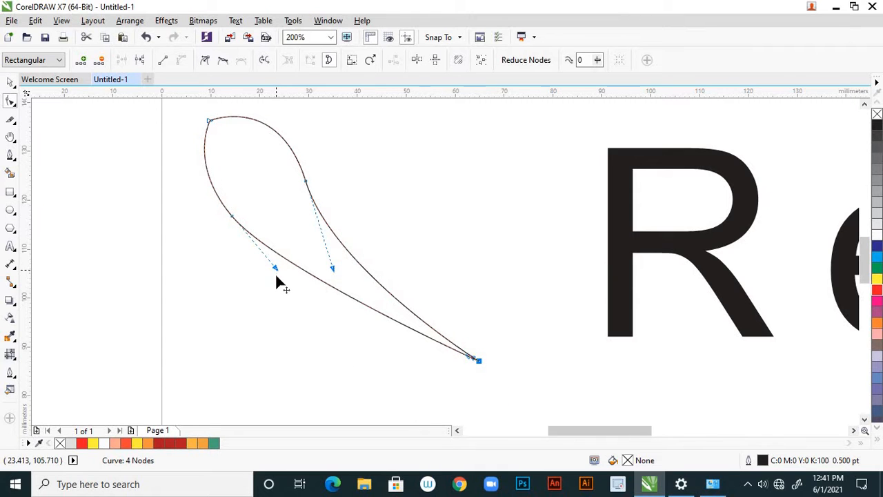
pyautogui.moveTo(275, 270); pyautogui.dragTo(301, 300)
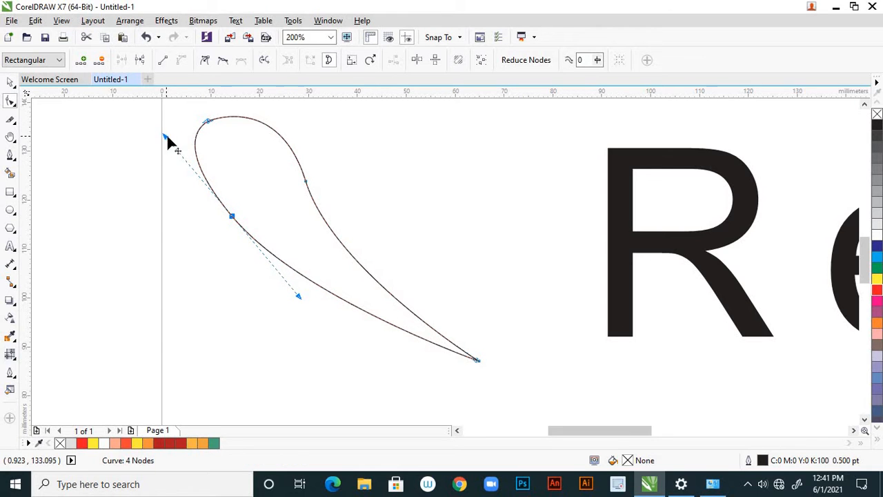
pyautogui.moveTo(166, 133); pyautogui.dragTo(172, 143)
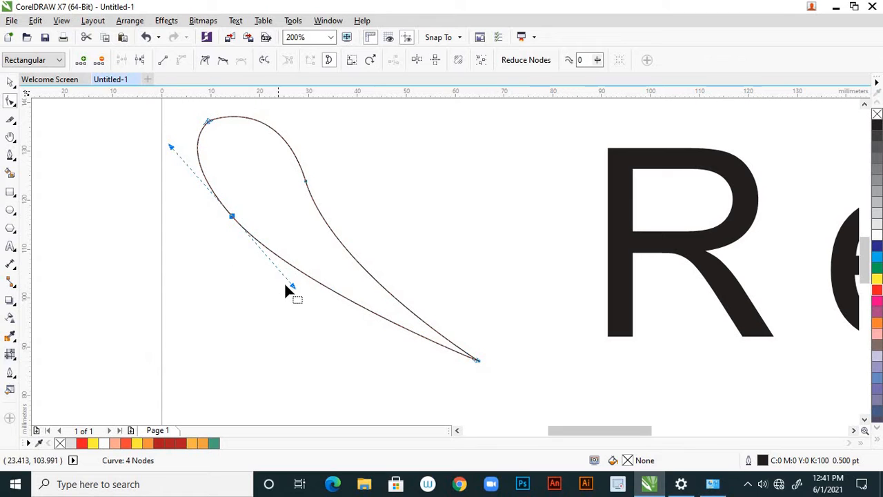
pyautogui.moveTo(286, 288); pyautogui.dragTo(279, 288)
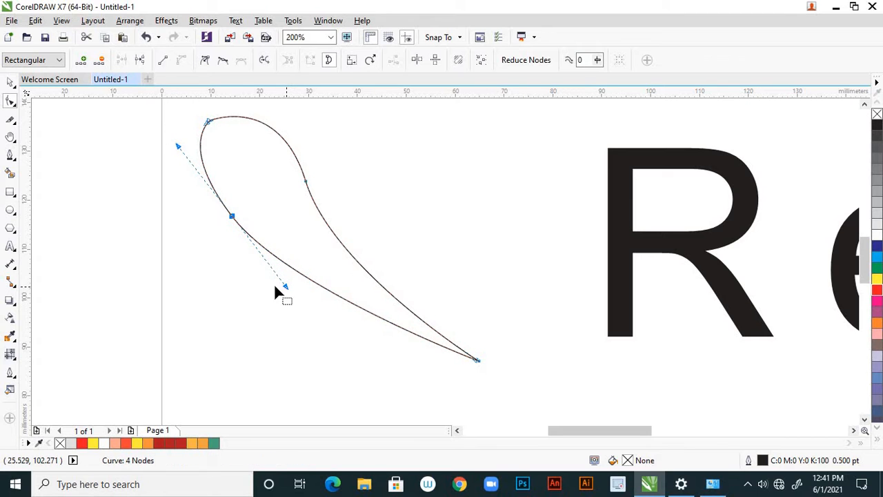
# Step: Convert the node on the chilli outline's R-facing side to a cusp and pull its upper handle outward to reshape the rounded end
pyautogui.scroll(-1, 321, 241)
pyautogui.scroll(2, 315, 191)
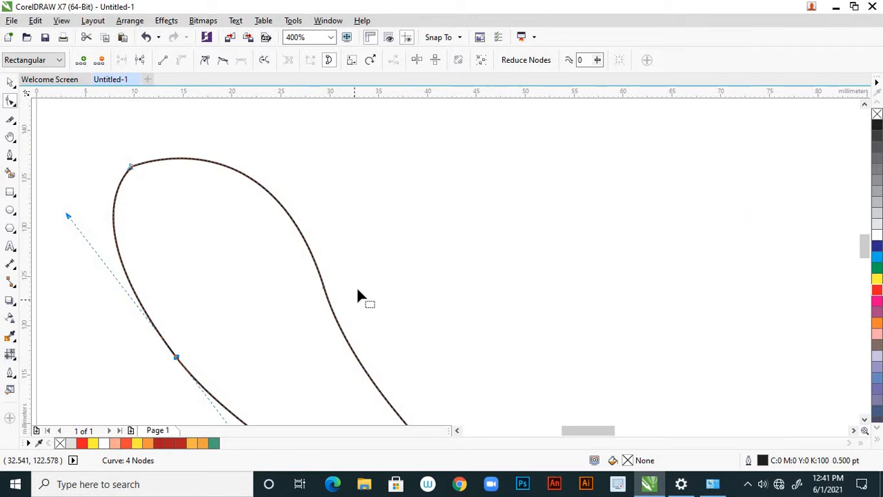
pyautogui.moveTo(359, 284); pyautogui.dragTo(297, 317)
pyautogui.scroll(-1, 372, 253)
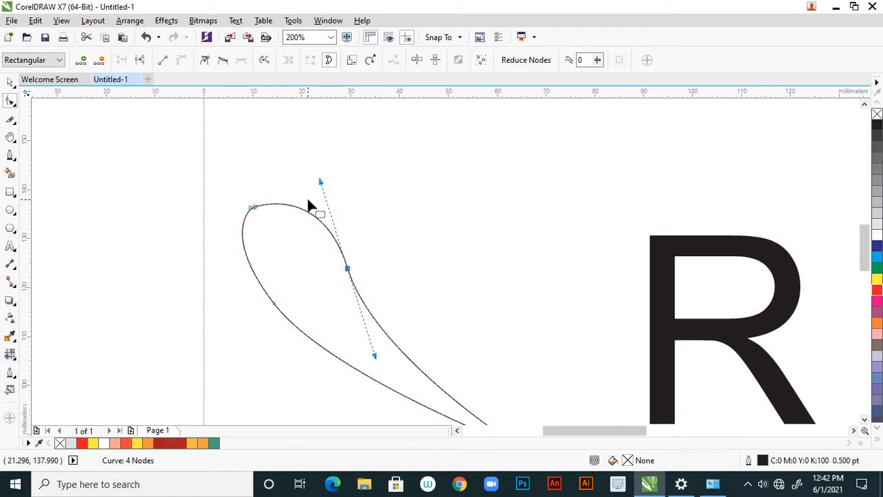
pyautogui.click(205, 62)
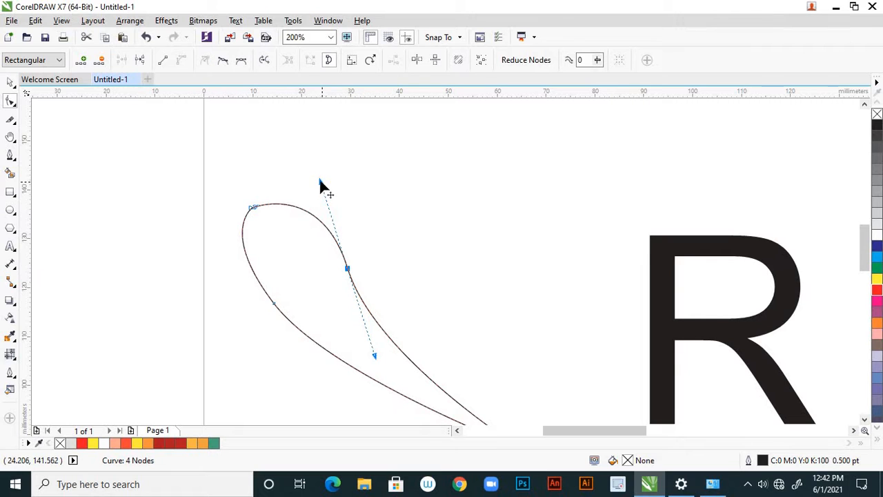
pyautogui.moveTo(319, 182)
pyautogui.mouseDown()
pyautogui.moveTo(306, 165)
pyautogui.moveTo(306, 173)
pyautogui.mouseUp()
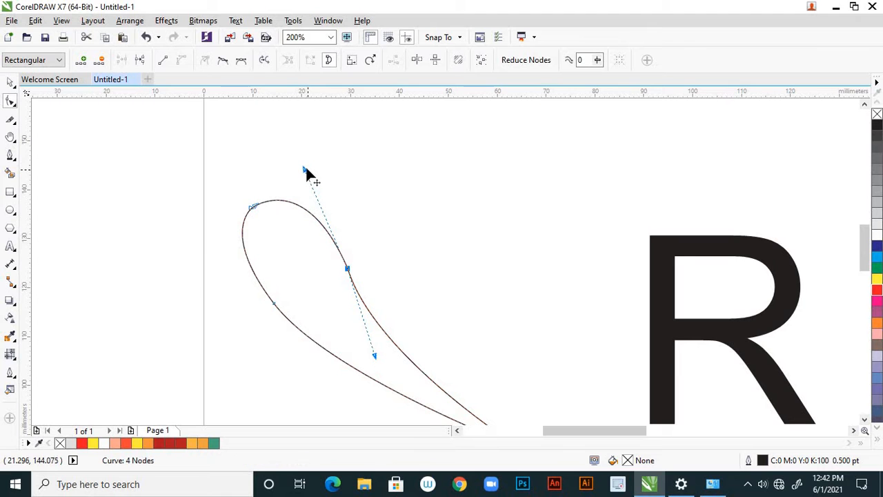
pyautogui.scroll(-3, 307, 187)
pyautogui.scroll(3, 323, 194)
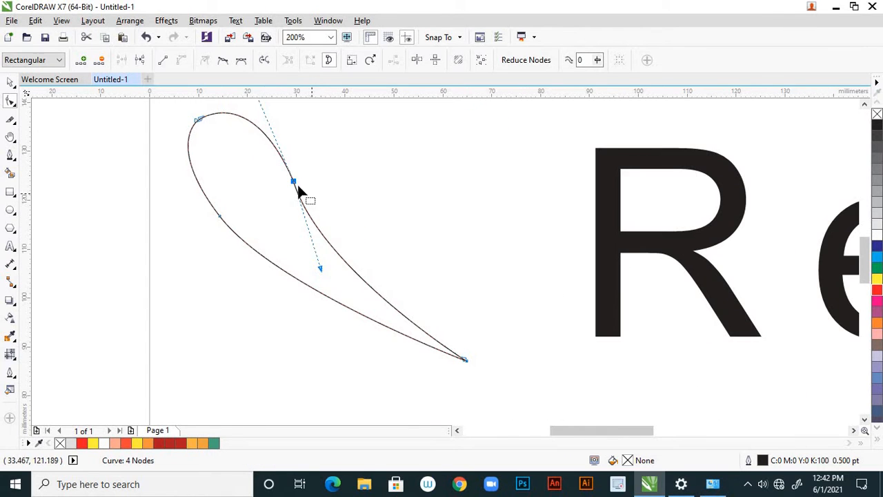
# Step: Swing the lower curve handle of the chilli's R-facing node outward to fill out the edge running down to the tip
pyautogui.moveTo(321, 269); pyautogui.dragTo(350, 280)
pyautogui.scroll(-2, 360, 299)
pyautogui.scroll(1, 317, 238)
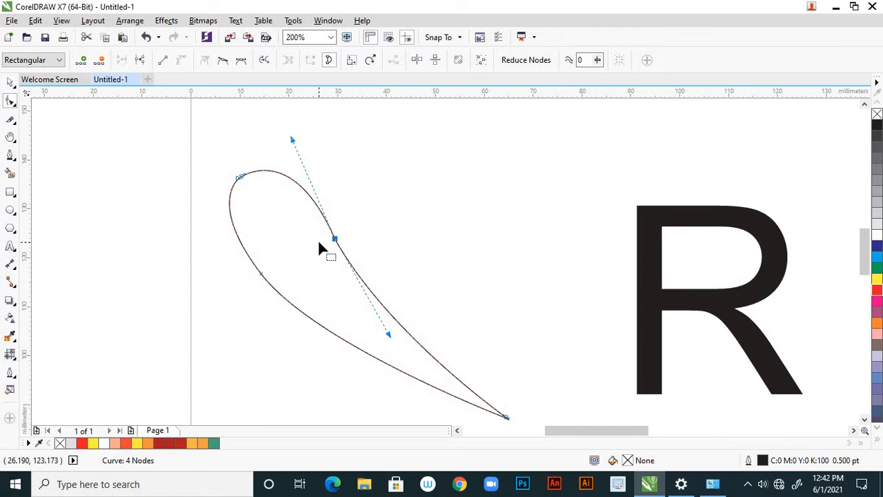
pyautogui.scroll(-2, 317, 239)
pyautogui.scroll(2, 291, 265)
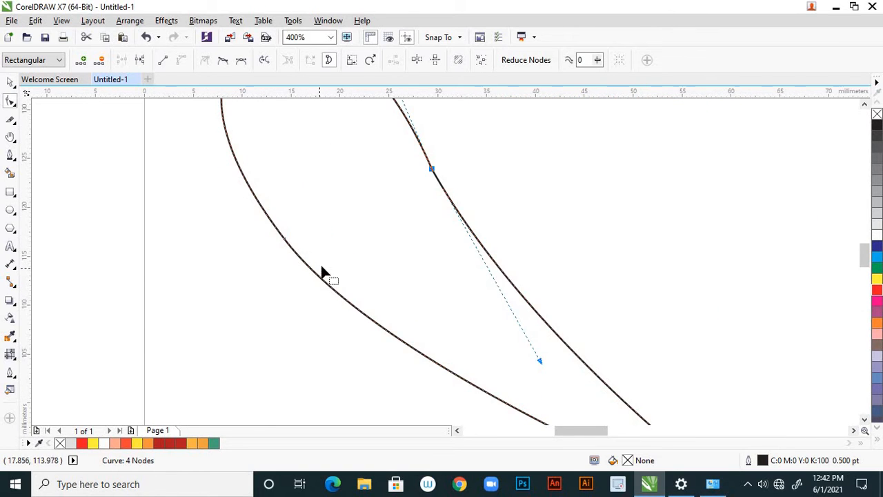
pyautogui.scroll(-1, 324, 274)
# Step: Convert the chilli's outer-side node to a cusp and lower its upper curve handle slightly to refine the outer bulge
pyautogui.click(305, 253)
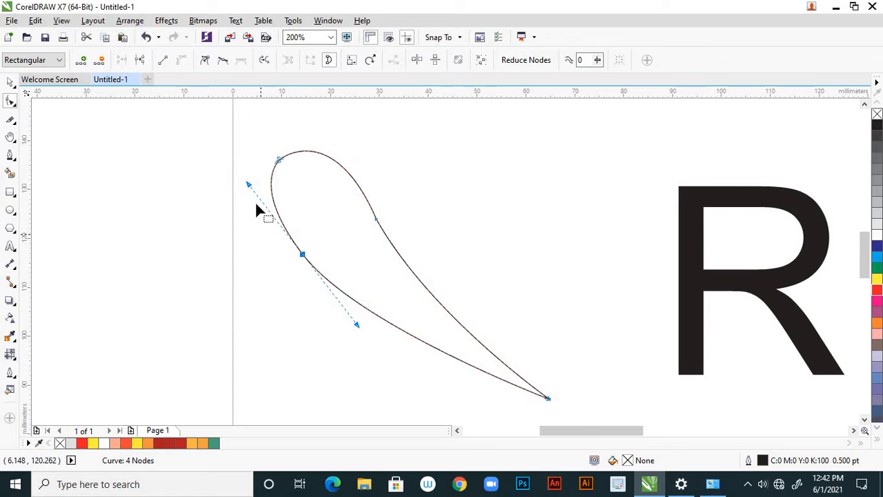
pyautogui.click(205, 61)
pyautogui.moveTo(245, 192); pyautogui.dragTo(240, 192)
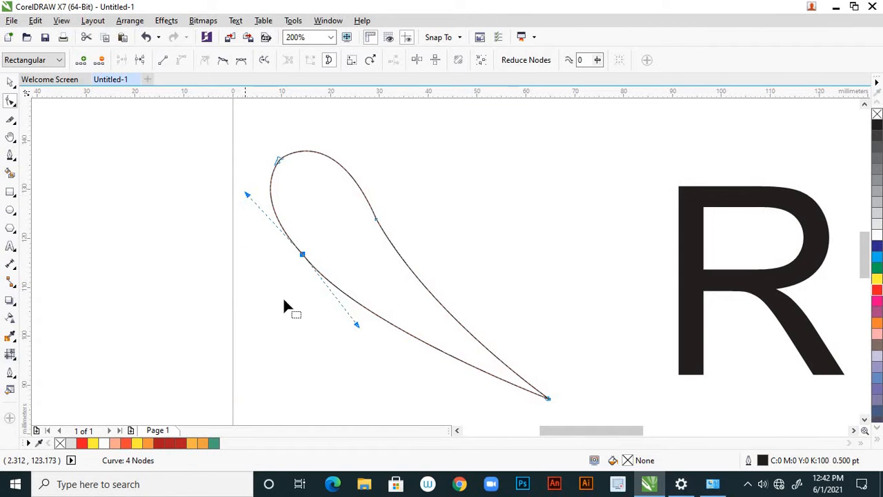
pyautogui.click(307, 321)
pyautogui.scroll(-3, 321, 324)
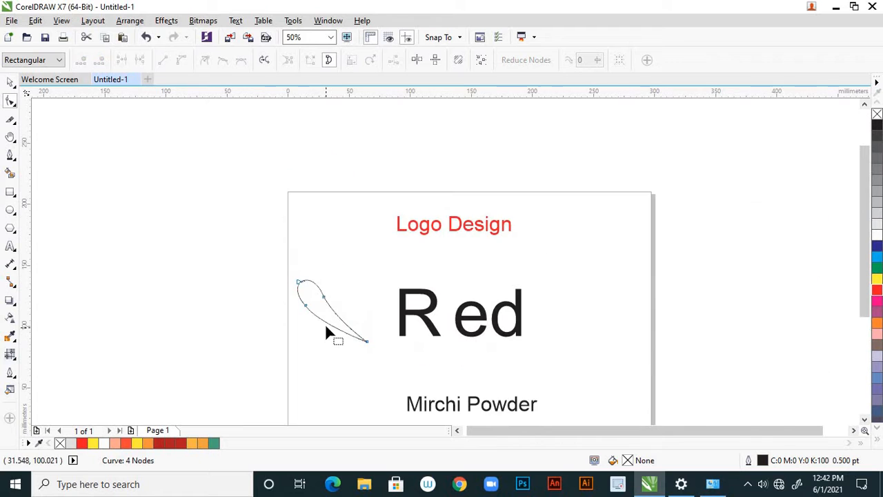
pyautogui.scroll(2, 330, 332)
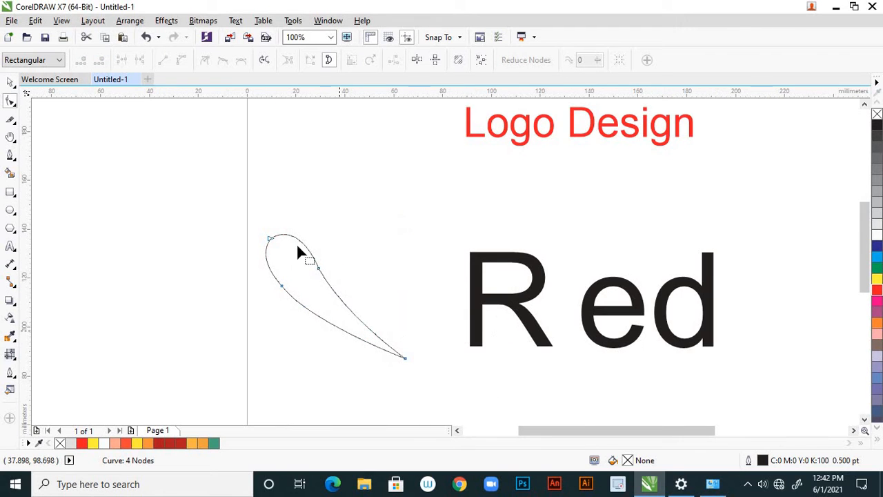
pyautogui.scroll(1, 275, 239)
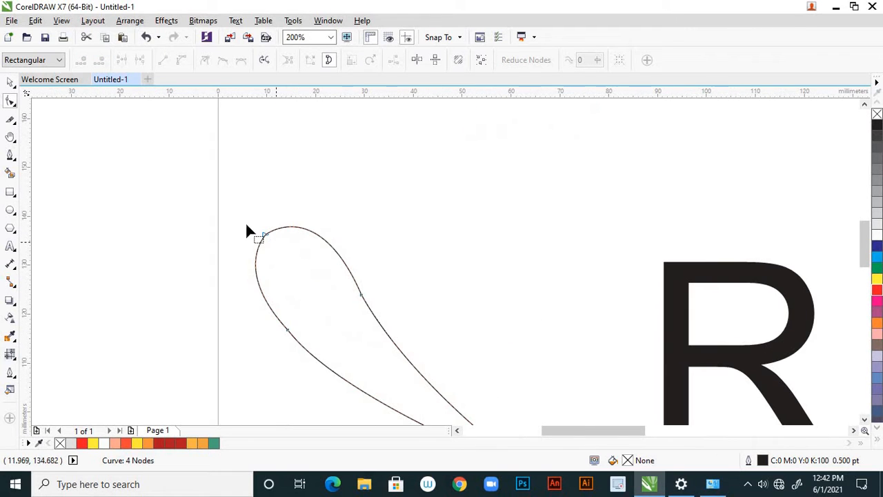
# Step: Draw the stem's first curved edge with the Pen tool, from above the chilli down to its upper corner, about 21 mm high
pyautogui.click(11, 81)
pyautogui.click(126, 215)
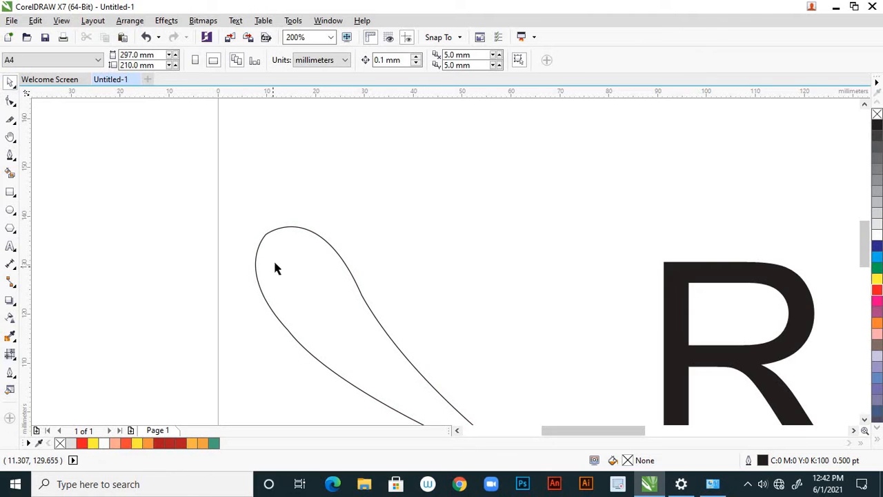
pyautogui.click(11, 155)
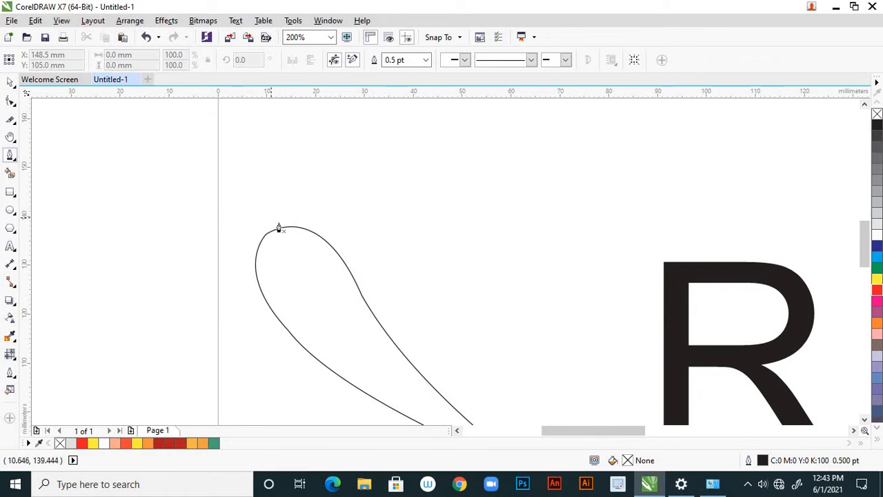
pyautogui.scroll(-1, 284, 228)
pyautogui.scroll(1, 266, 223)
pyautogui.scroll(-1, 250, 195)
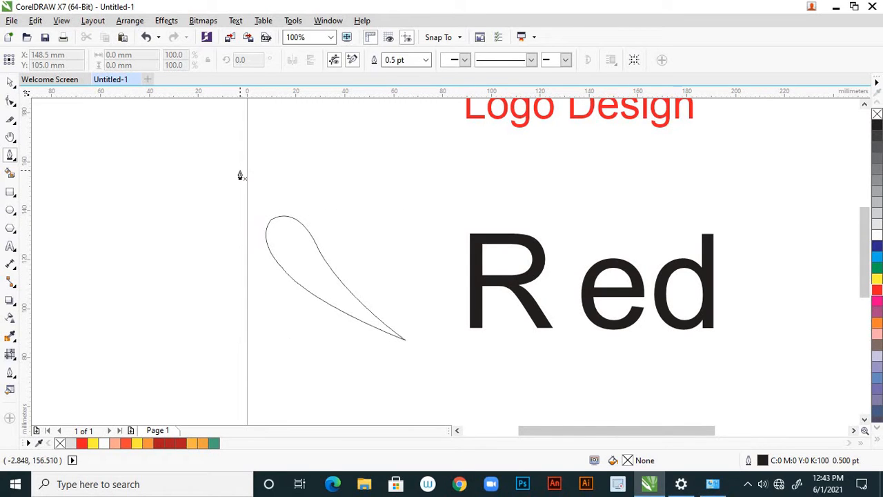
pyautogui.click(240, 172)
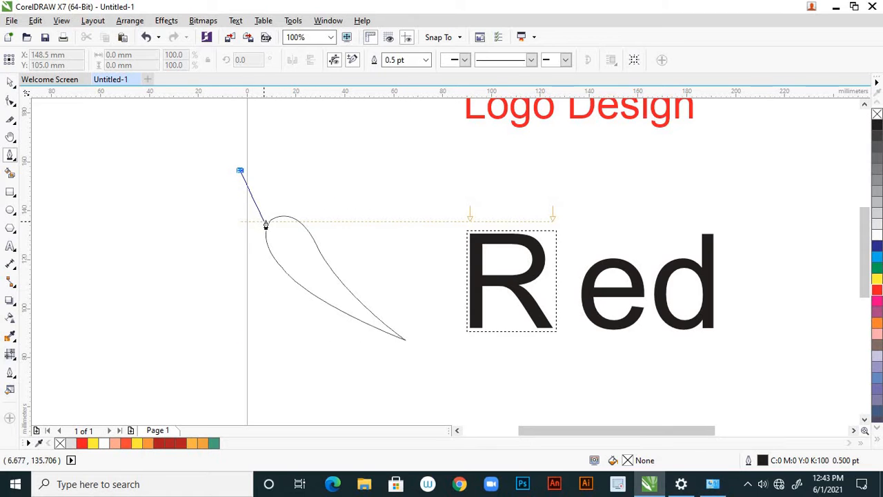
pyautogui.moveTo(265, 224)
pyautogui.mouseDown()
pyautogui.moveTo(279, 228)
pyautogui.moveTo(274, 218)
pyautogui.mouseUp()
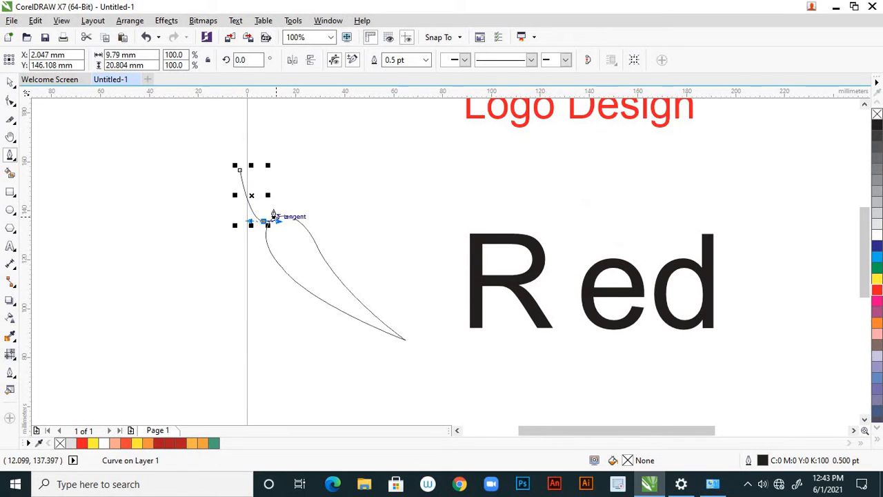
# Step: Add a short curved base to the stem and close it with a curved edge back to its point, about 11 mm wide and 21 mm high
pyautogui.scroll(2, 273, 213)
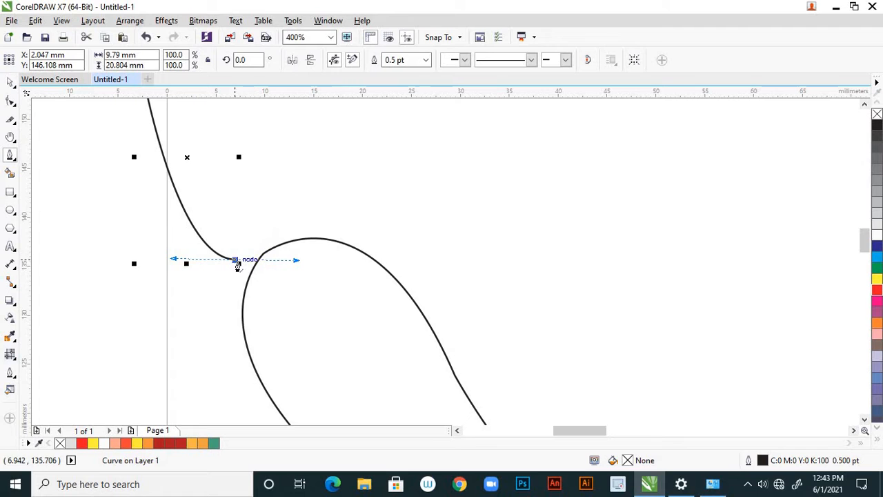
pyautogui.scroll(2, 238, 266)
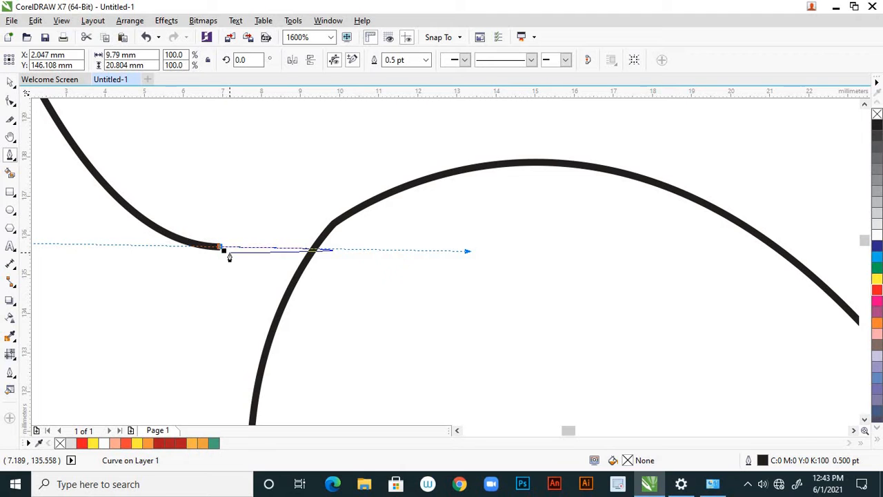
pyautogui.scroll(1, 224, 250)
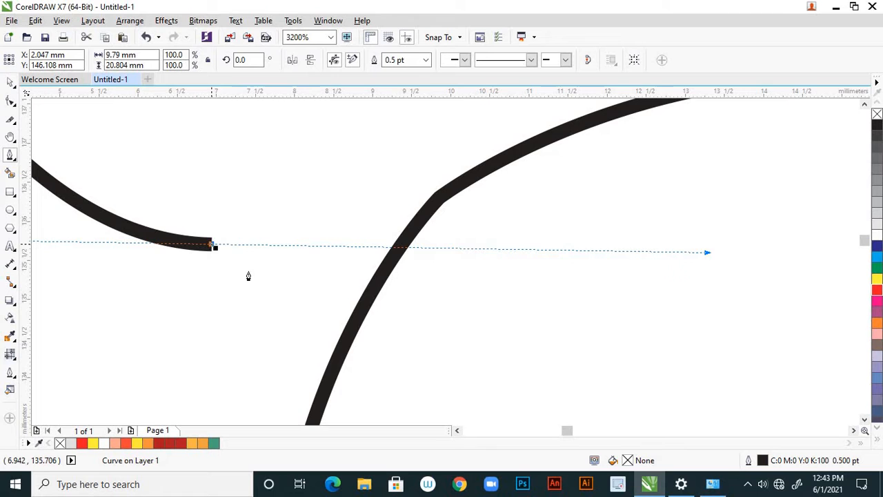
pyautogui.scroll(-4, 299, 310)
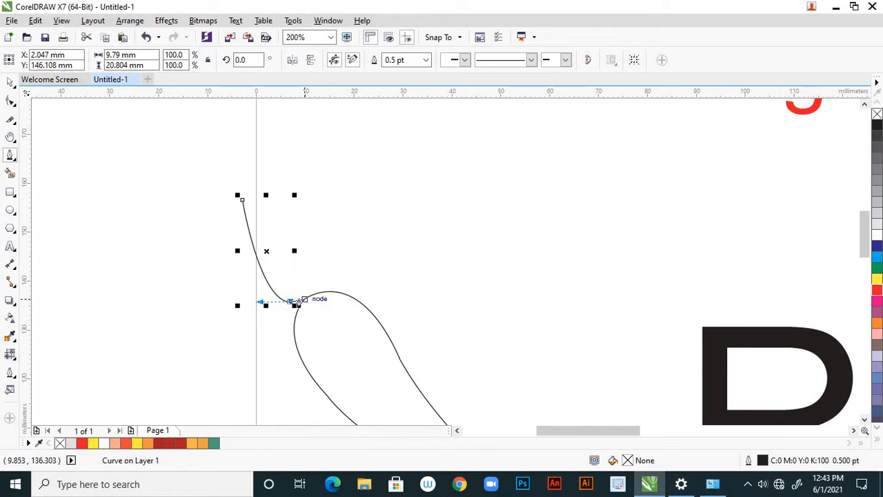
pyautogui.scroll(2, 295, 303)
pyautogui.moveTo(295, 287); pyautogui.dragTo(299, 276)
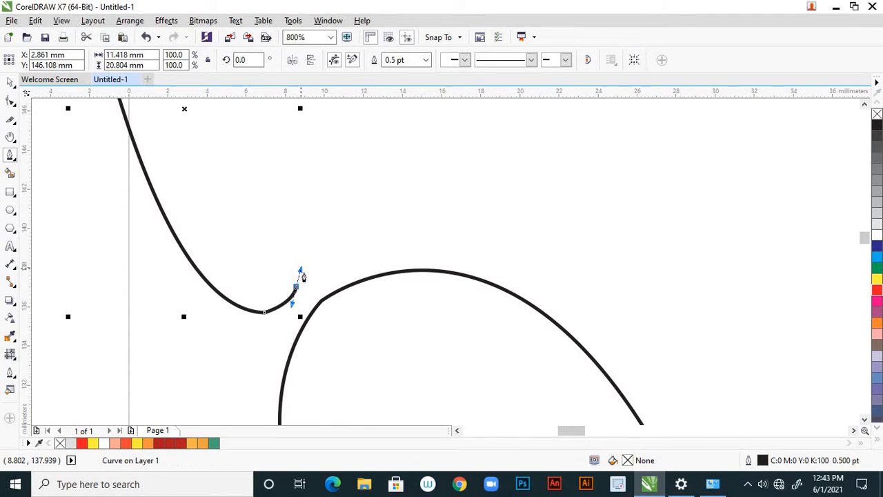
pyautogui.scroll(-3, 299, 275)
pyautogui.scroll(3, 289, 235)
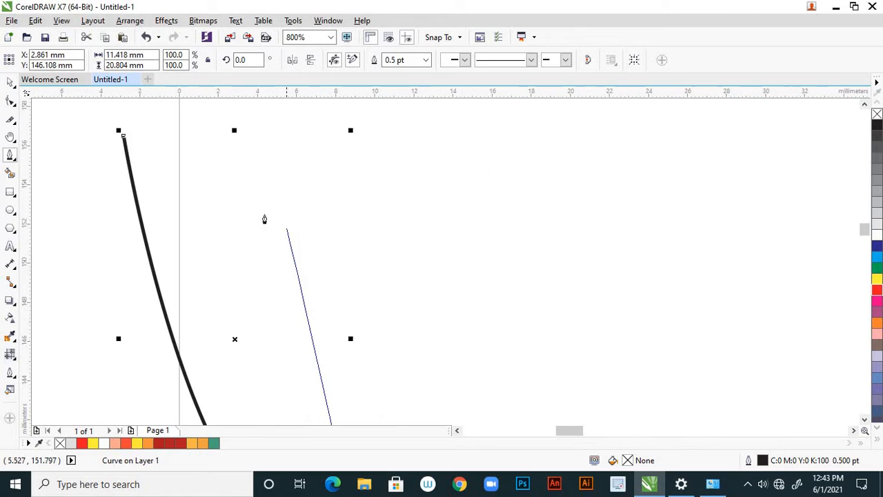
pyautogui.scroll(-1, 199, 174)
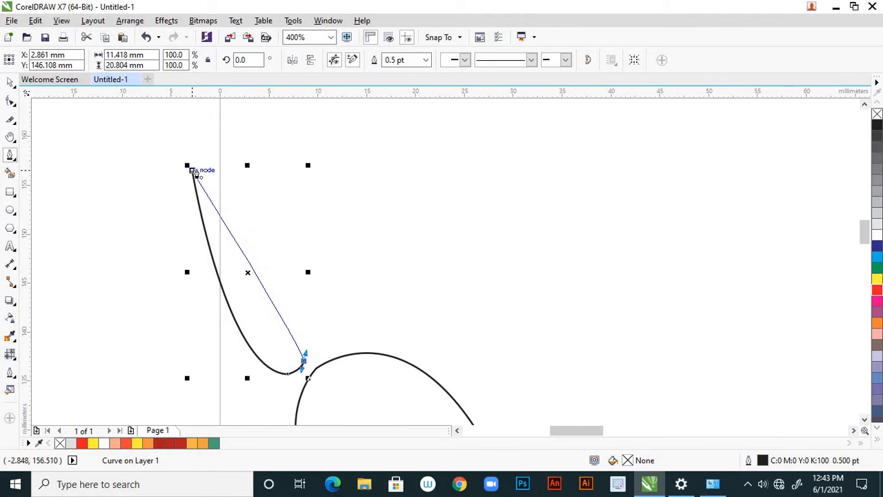
pyautogui.moveTo(192, 171)
pyautogui.mouseDown()
pyautogui.moveTo(259, 354)
pyautogui.moveTo(266, 409)
pyautogui.moveTo(261, 402)
pyautogui.mouseUp()
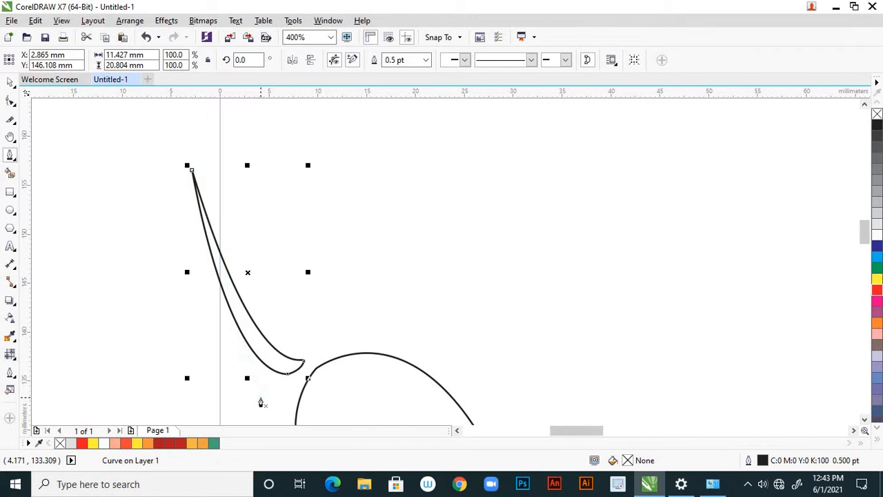
# Step: Move the stem so its base overlaps the rounded upper end of the chilli
pyautogui.click(10, 83)
pyautogui.click(237, 182)
pyautogui.scroll(-2, 238, 179)
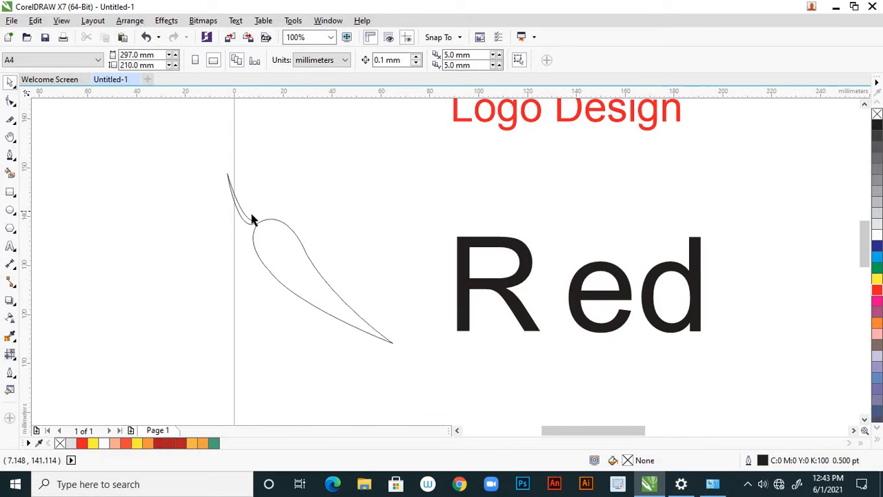
pyautogui.scroll(2, 252, 219)
pyautogui.click(258, 252)
pyautogui.moveTo(269, 252); pyautogui.dragTo(312, 237)
pyautogui.click(317, 212)
pyautogui.scroll(-3, 317, 211)
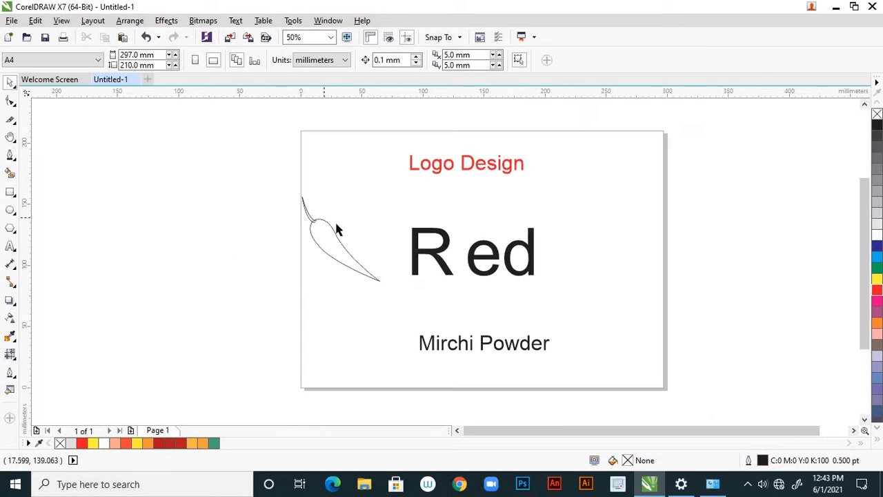
# Step: Move the stem up and away from the chilli, centring it at about X -1.1 mm, Y 150.5 mm
pyautogui.scroll(2, 329, 229)
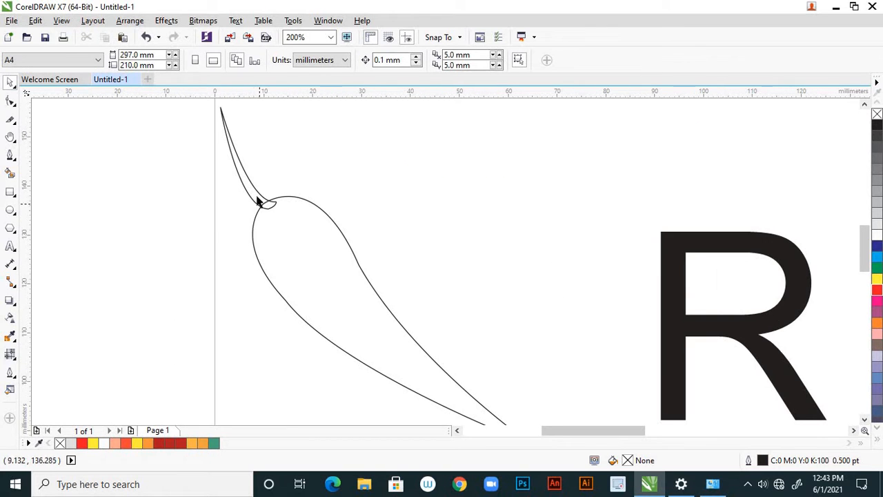
pyautogui.scroll(1, 304, 206)
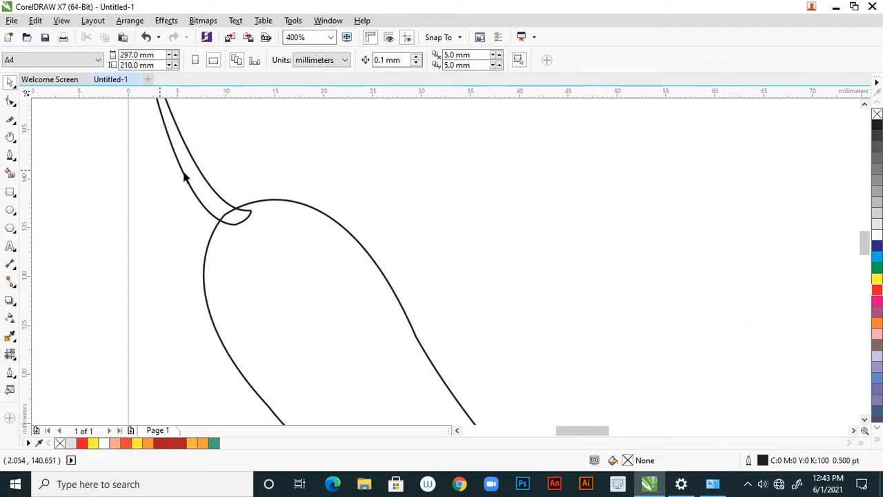
pyautogui.click(201, 179)
pyautogui.moveTo(191, 169); pyautogui.dragTo(122, 128)
# Step: Draw a closed cap with a jagged, pointed lower edge over the chilli's rounded end, about 11 mm wide and 9 mm high
pyautogui.click(10, 155)
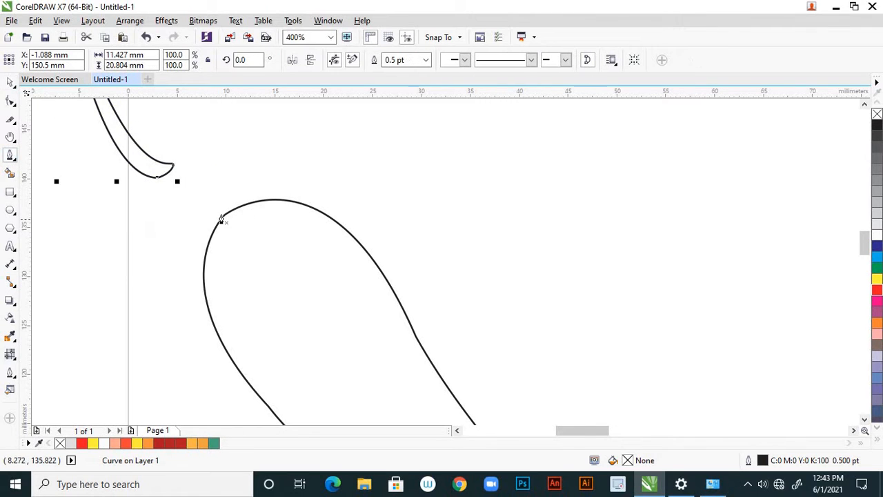
pyautogui.moveTo(215, 210); pyautogui.dragTo(204, 291)
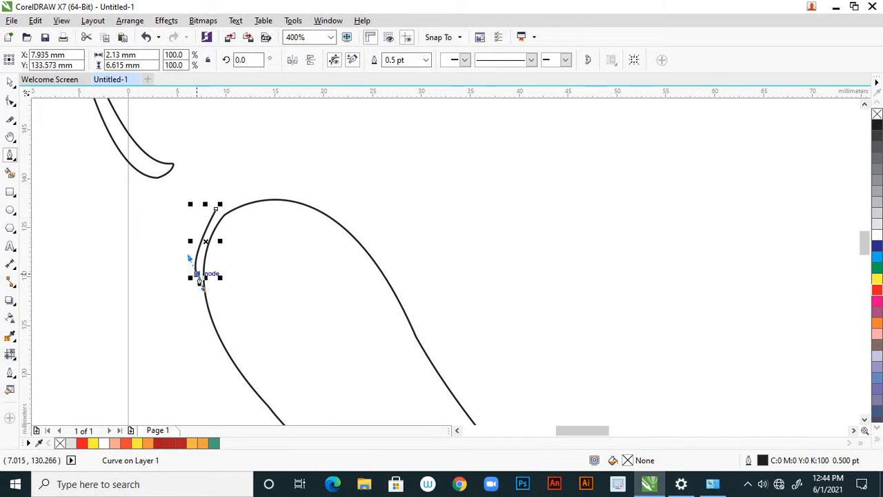
pyautogui.keyDown('alt'); pyautogui.click(197, 274); pyautogui.keyUp('alt')
pyautogui.moveTo(224, 239); pyautogui.dragTo(236, 208)
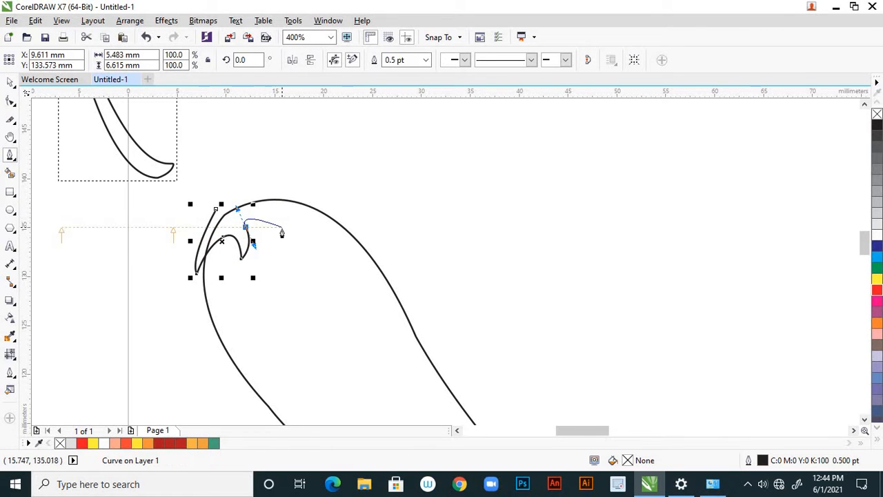
pyautogui.moveTo(281, 227); pyautogui.dragTo(245, 210)
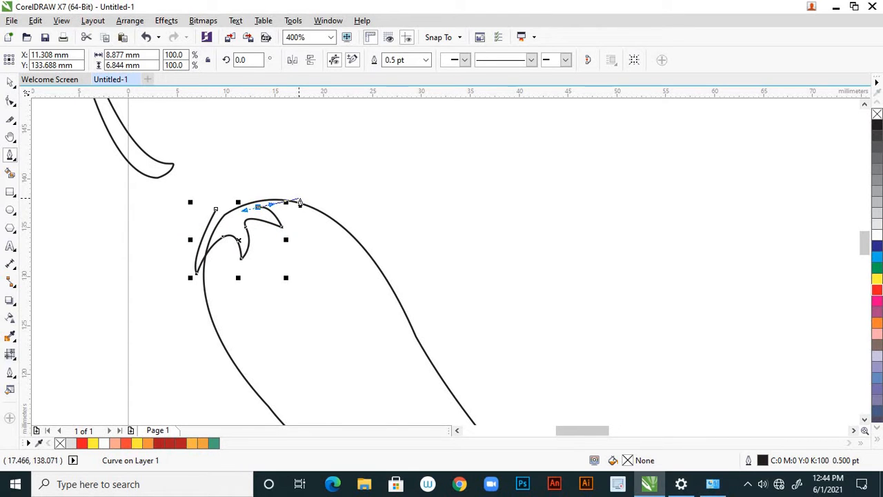
pyautogui.moveTo(298, 199); pyautogui.dragTo(307, 205)
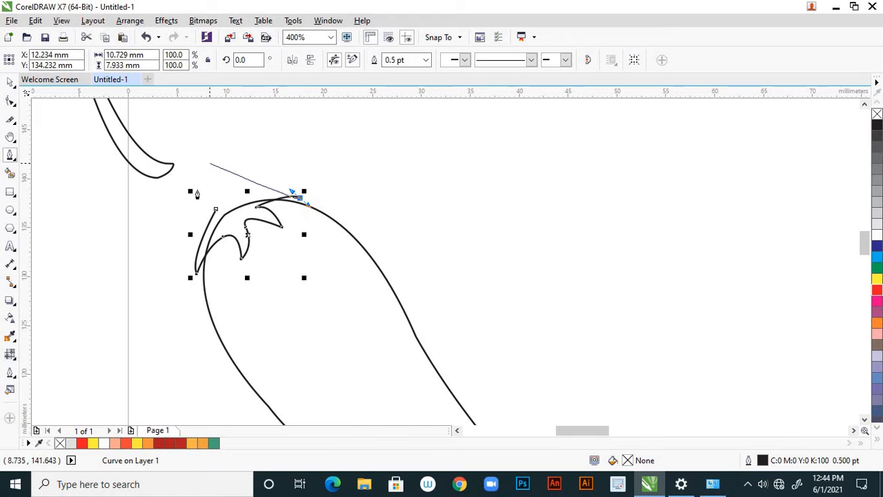
pyautogui.moveTo(217, 210)
pyautogui.mouseDown()
pyautogui.moveTo(301, 172)
pyautogui.moveTo(283, 170)
pyautogui.mouseUp()
pyautogui.click(11, 84)
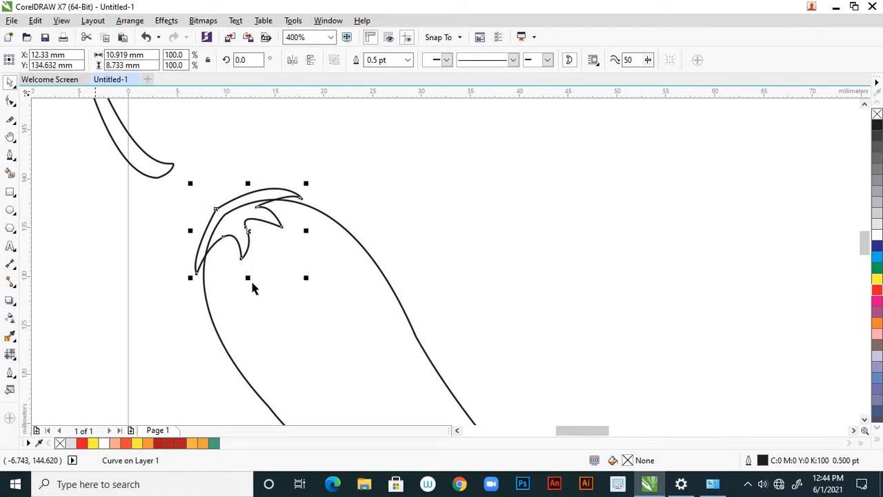
# Step: Move the cap's lower-left tip onto the chilli's outline and round the cap's outer left edge into a smooth outward curve
pyautogui.scroll(-3, 305, 304)
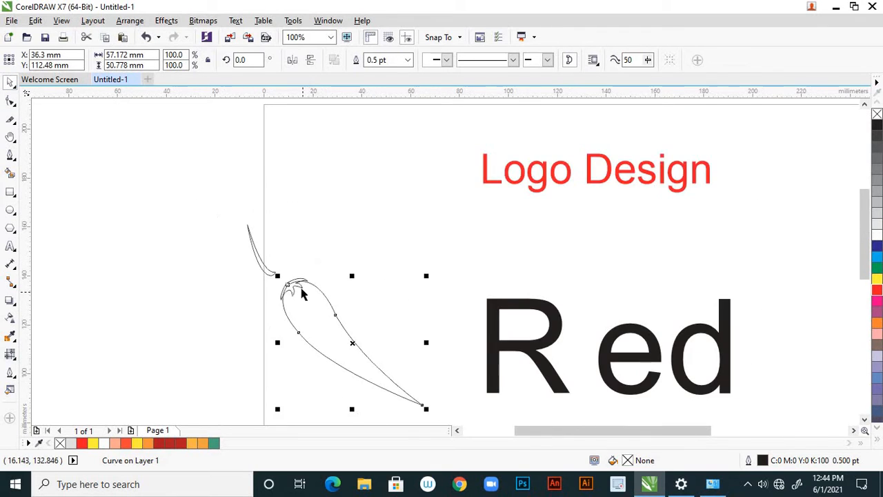
pyautogui.scroll(3, 301, 293)
pyautogui.scroll(1, 285, 286)
pyautogui.scroll(-1, 311, 255)
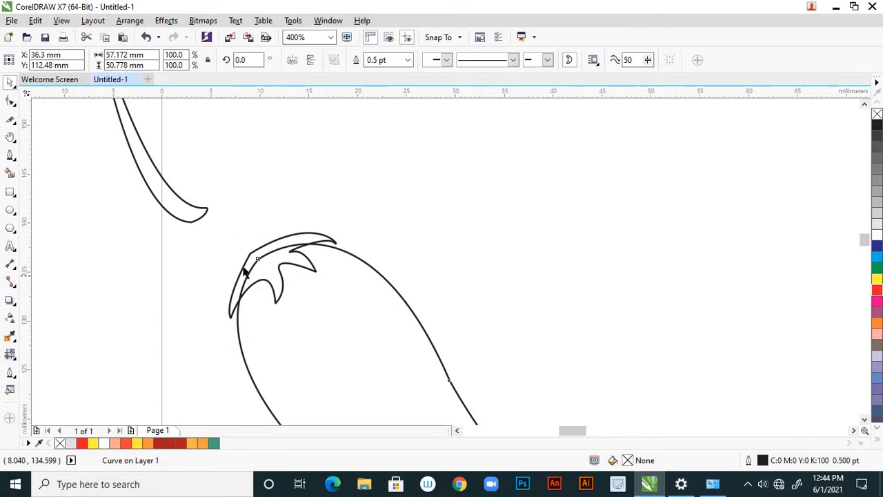
pyautogui.scroll(1, 244, 269)
pyautogui.click(10, 101)
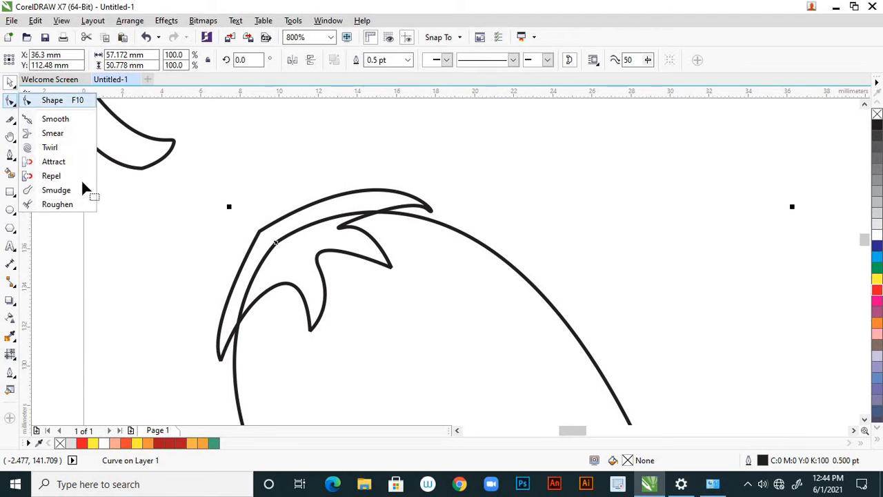
pyautogui.press('F10')
pyautogui.click(260, 232)
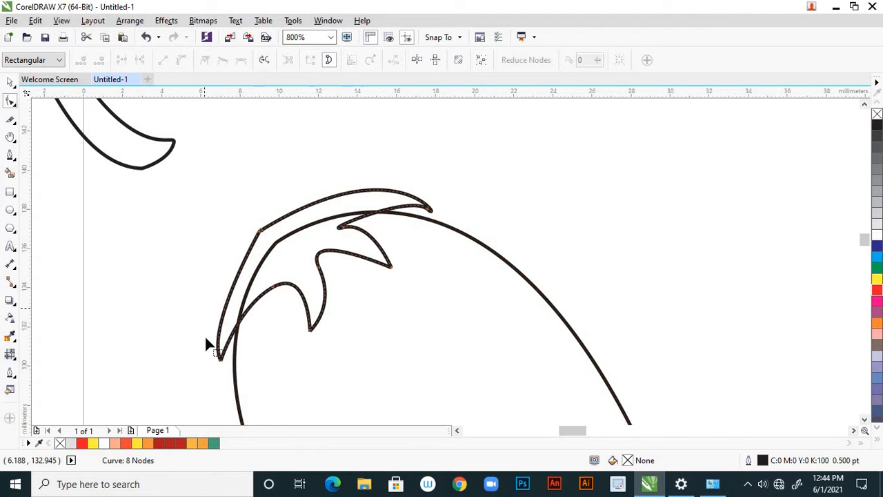
pyautogui.moveTo(205, 336); pyautogui.dragTo(229, 378)
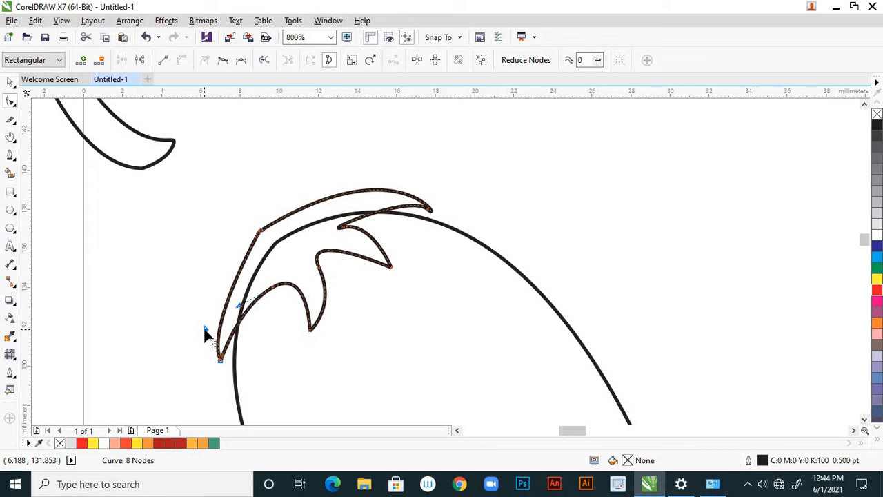
pyautogui.moveTo(204, 329); pyautogui.dragTo(205, 285)
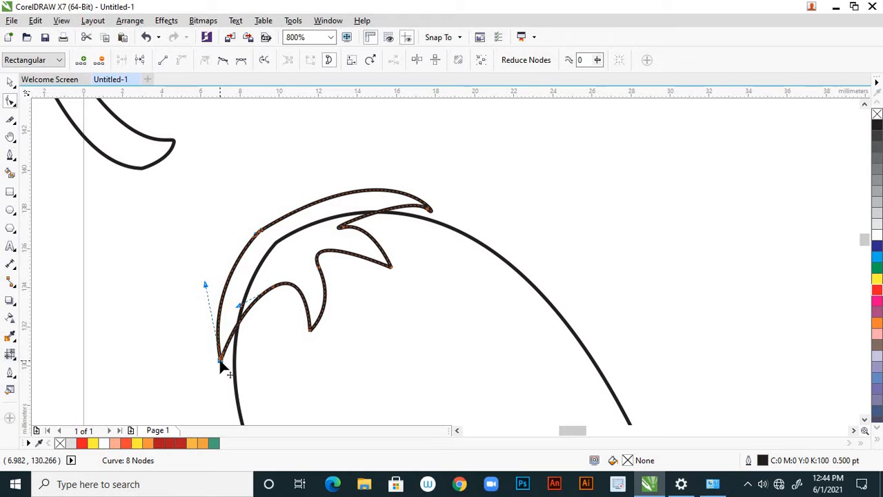
pyautogui.moveTo(220, 362); pyautogui.dragTo(234, 360)
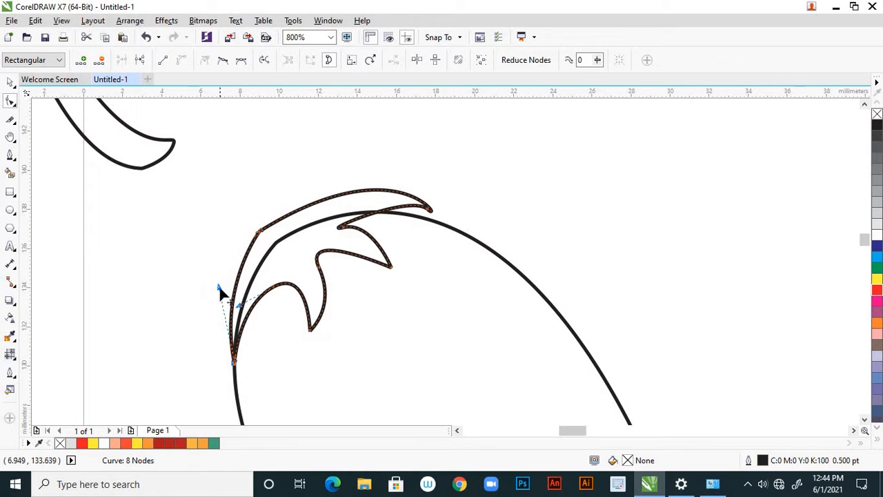
pyautogui.moveTo(217, 287)
pyautogui.mouseDown()
pyautogui.moveTo(207, 258)
pyautogui.moveTo(210, 273)
pyautogui.mouseUp()
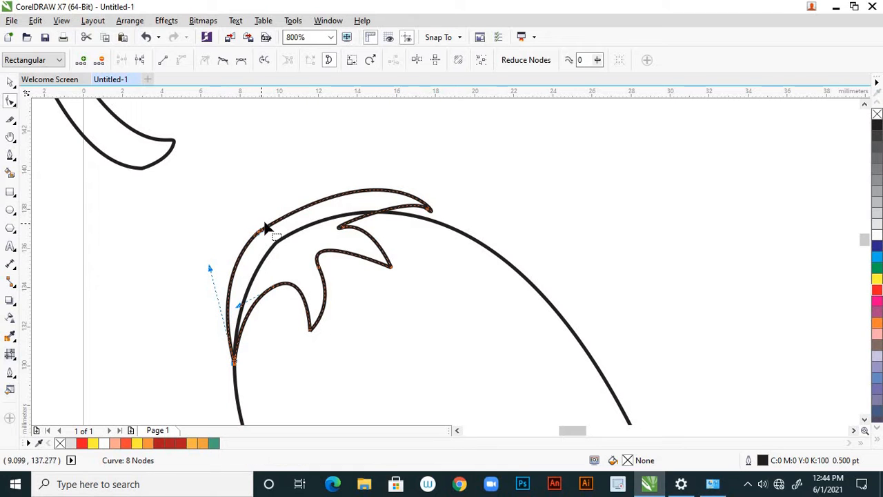
# Step: Smooth the cap's upper edge by adjusting the curve handles between its upper-left node and its right tip
pyautogui.scroll(-1, 326, 189)
pyautogui.scroll(1, 326, 189)
pyautogui.click(320, 229)
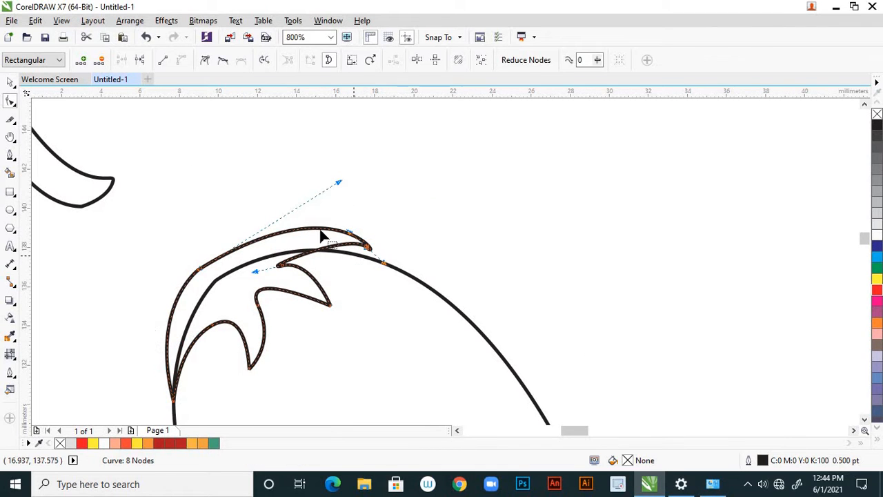
pyautogui.moveTo(338, 184); pyautogui.dragTo(299, 191)
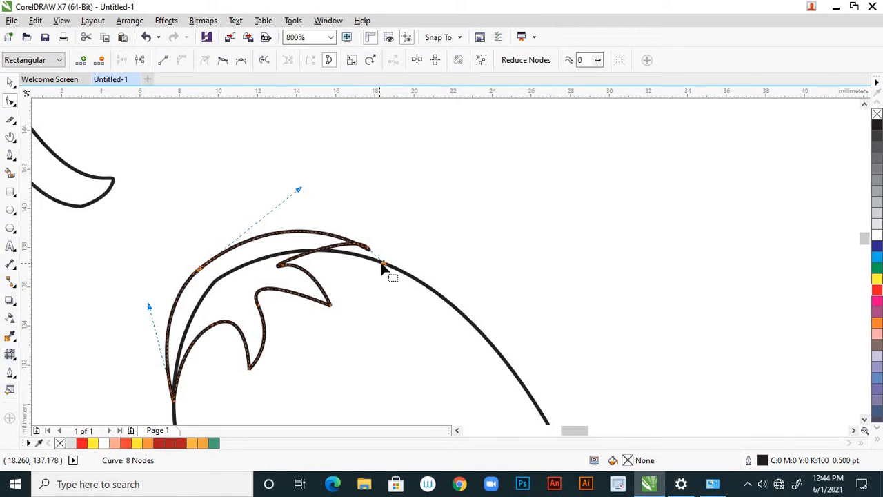
pyautogui.moveTo(383, 264); pyautogui.dragTo(381, 255)
pyautogui.scroll(-2, 407, 249)
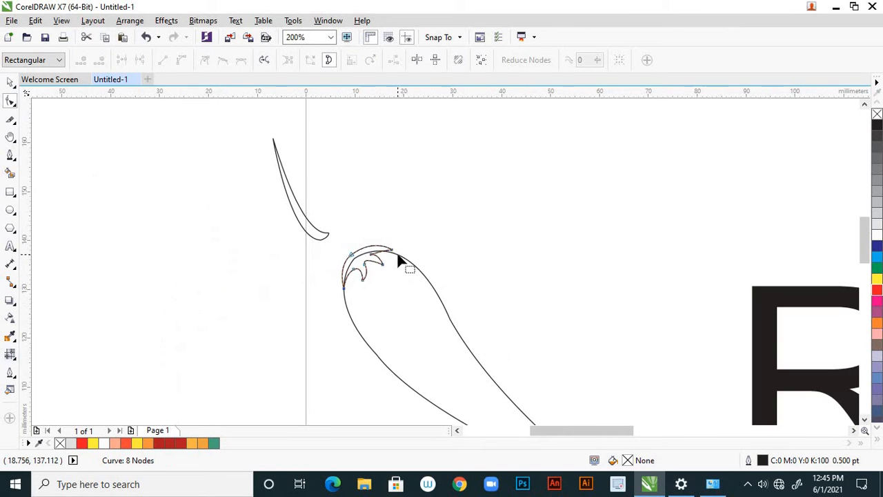
# Step: Shift the cap's lower-left tip slightly outside the chilli's outline, leaving the cap about 10.6 mm wide and 8.8 mm high
pyautogui.scroll(1, 394, 246)
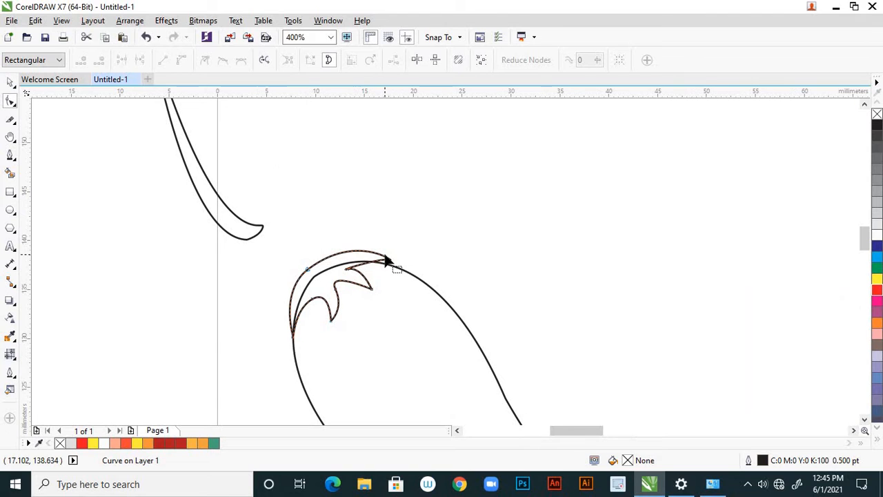
pyautogui.scroll(2, 300, 340)
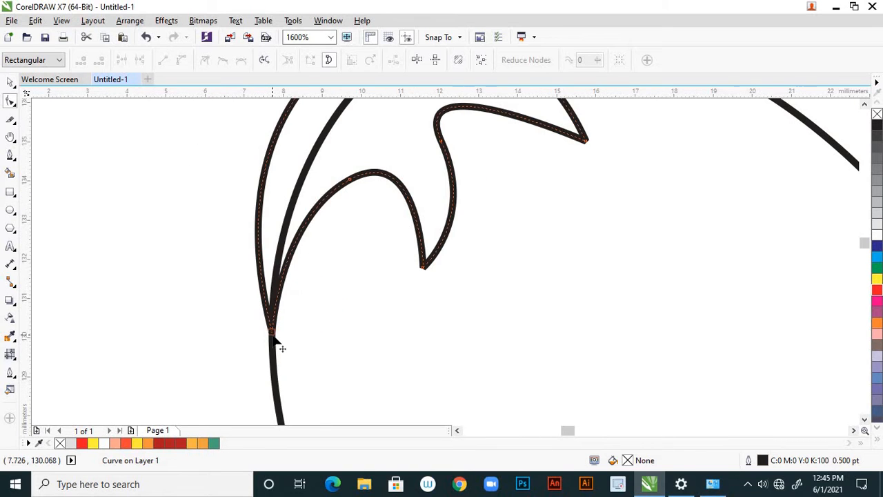
pyautogui.click(271, 334)
pyautogui.moveTo(269, 334); pyautogui.dragTo(262, 330)
pyautogui.scroll(-2, 297, 300)
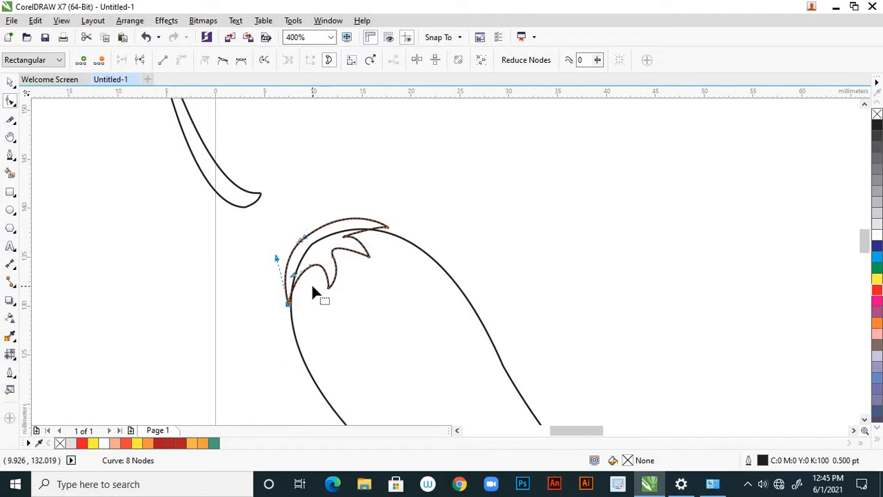
pyautogui.click(210, 254)
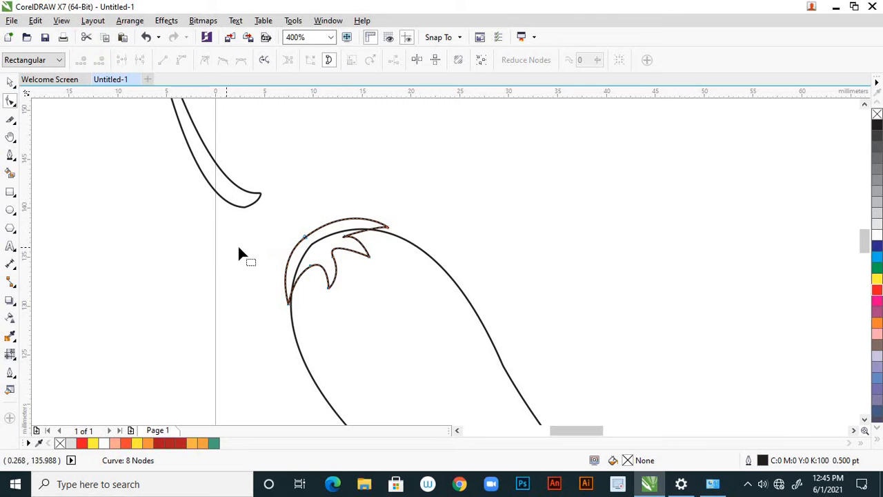
pyautogui.scroll(-1, 237, 255)
pyautogui.click(11, 83)
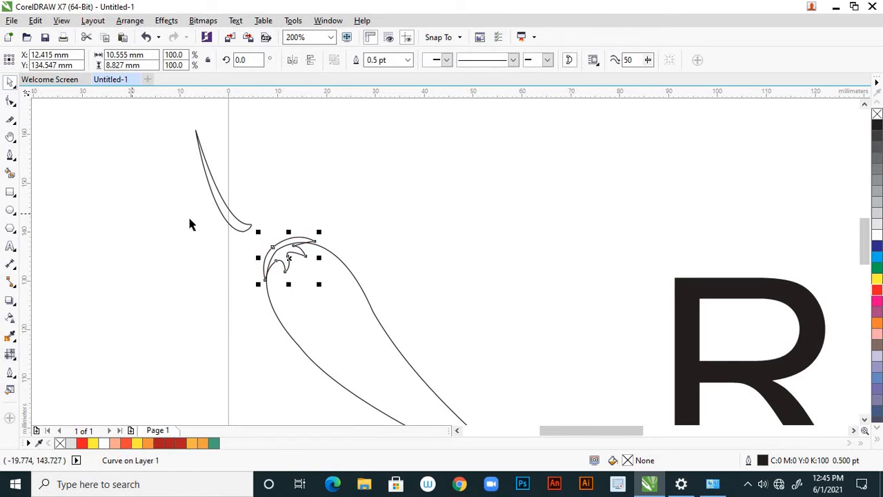
# Step: Move the stem down and to the right onto the cap, and nudge it slightly so its curved base overlaps the cap's upper edge
pyautogui.click(189, 223)
pyautogui.click(246, 224)
pyautogui.moveTo(246, 223); pyautogui.dragTo(278, 232)
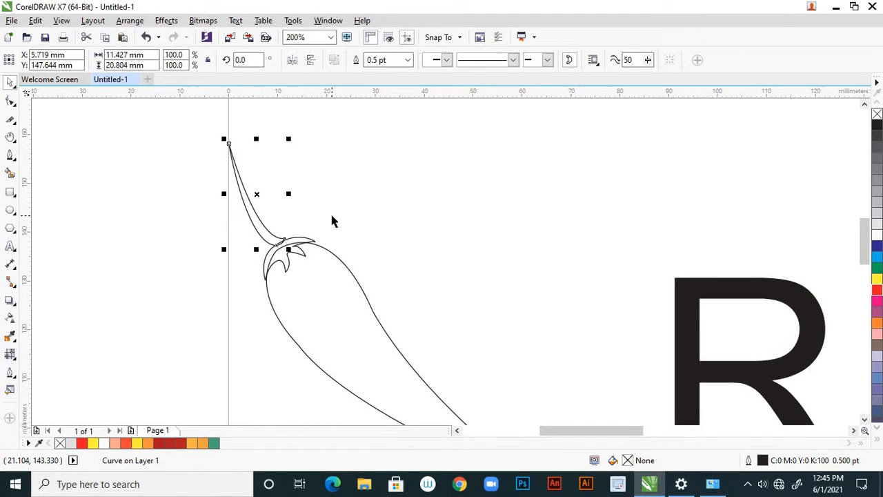
pyautogui.press('Down')
pyautogui.press('Down')
pyautogui.press('Down')
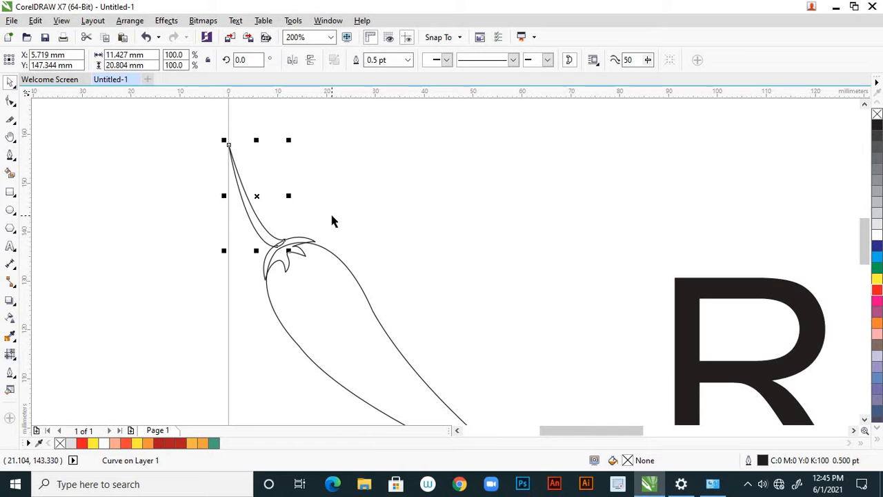
pyautogui.press('Left')
pyautogui.press('Down')
pyautogui.press('Down')
pyautogui.click(331, 216)
pyautogui.scroll(-2, 331, 216)
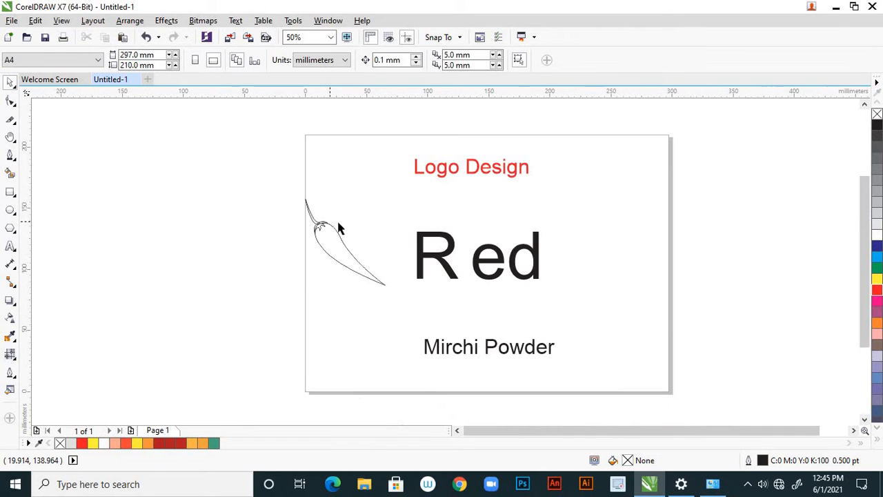
# Step: Reshape the chilli's upper right edge into a fuller curve by adjusting the handle of the node midway along its right side
pyautogui.scroll(1, 355, 238)
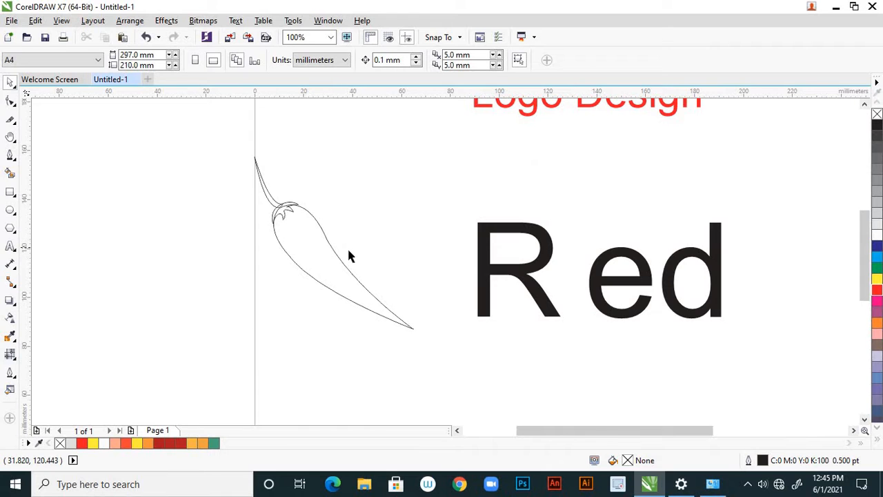
pyautogui.scroll(2, 345, 239)
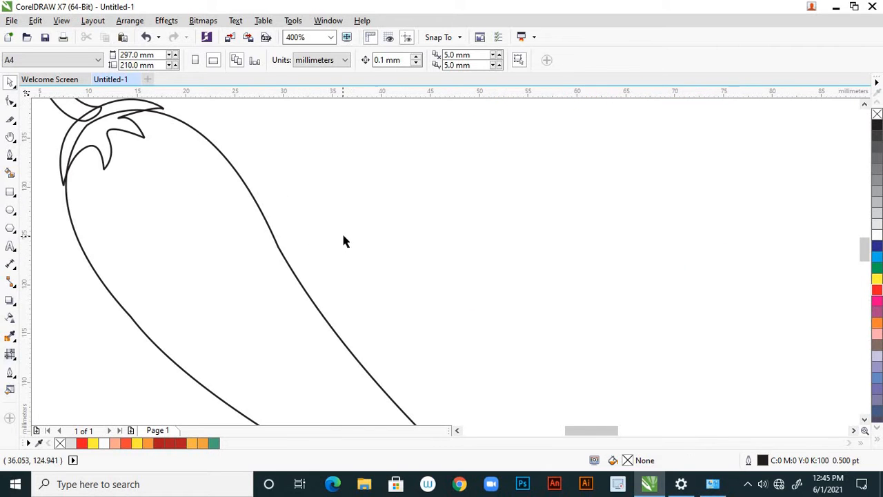
pyautogui.click(11, 103)
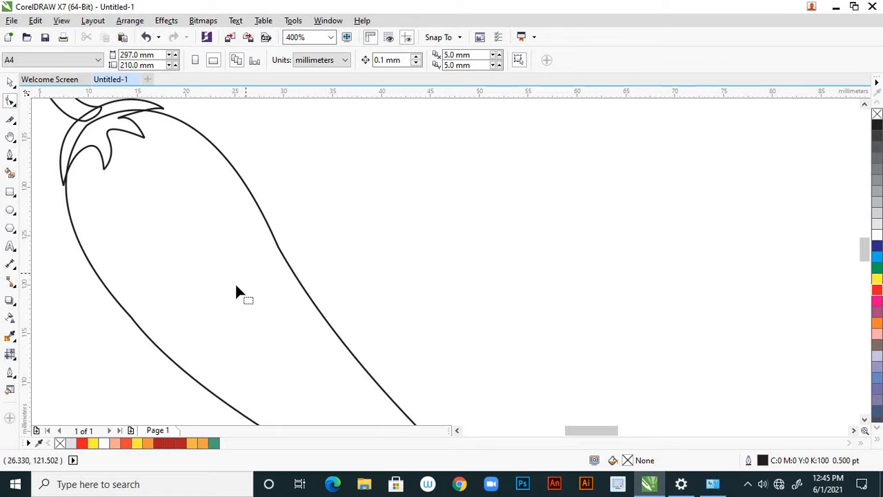
pyautogui.click(285, 262)
pyautogui.moveTo(299, 222); pyautogui.dragTo(220, 289)
pyautogui.scroll(-2, 333, 259)
pyautogui.scroll(1, 348, 298)
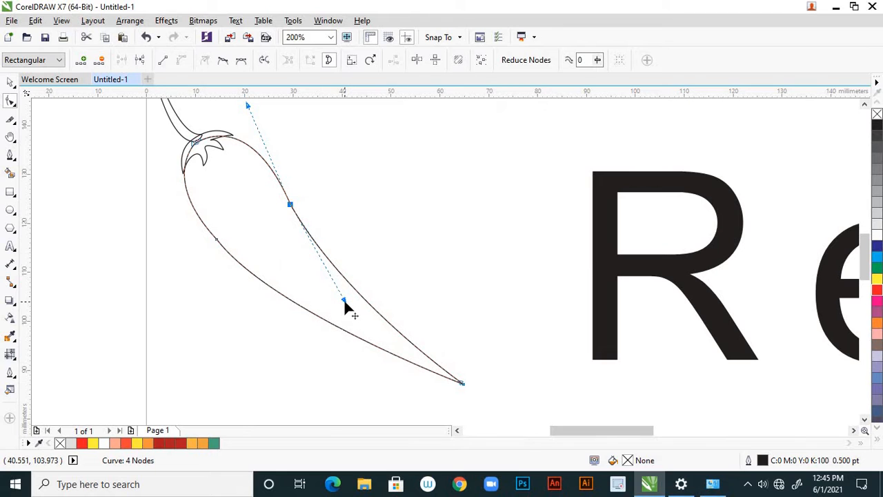
pyautogui.moveTo(344, 300); pyautogui.dragTo(351, 296)
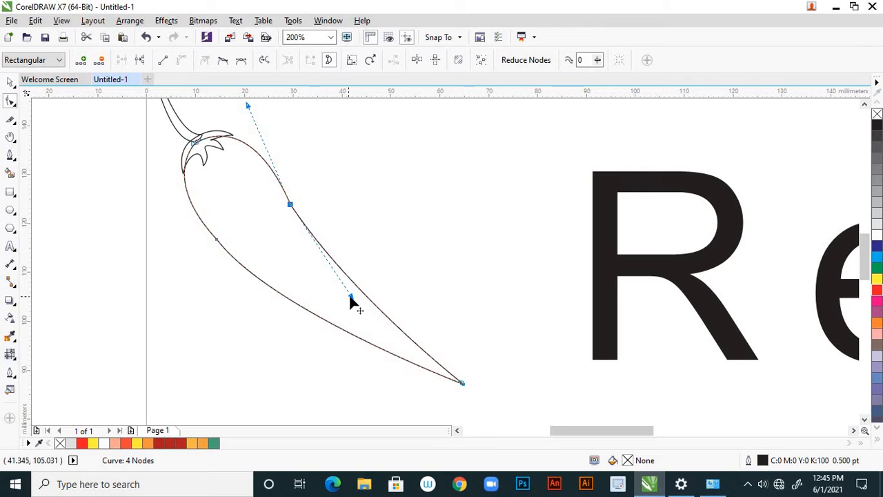
pyautogui.moveTo(351, 297); pyautogui.dragTo(345, 300)
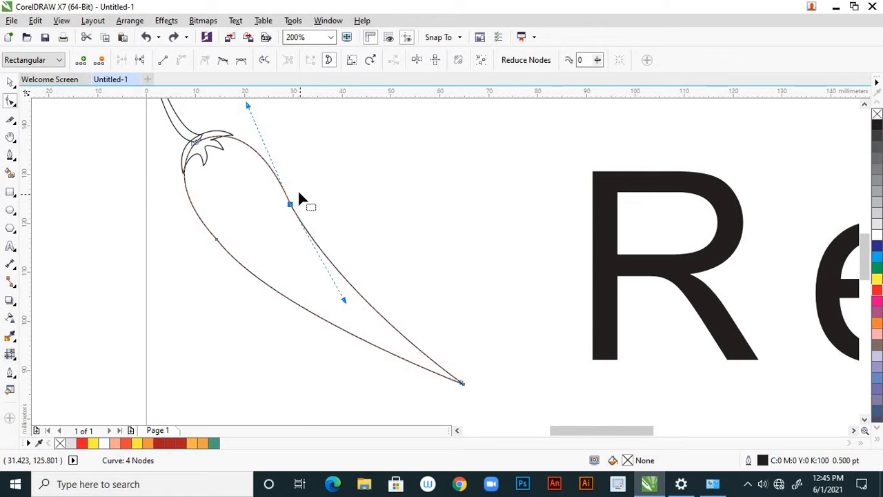
pyautogui.scroll(1, 298, 194)
pyautogui.scroll(-1, 320, 279)
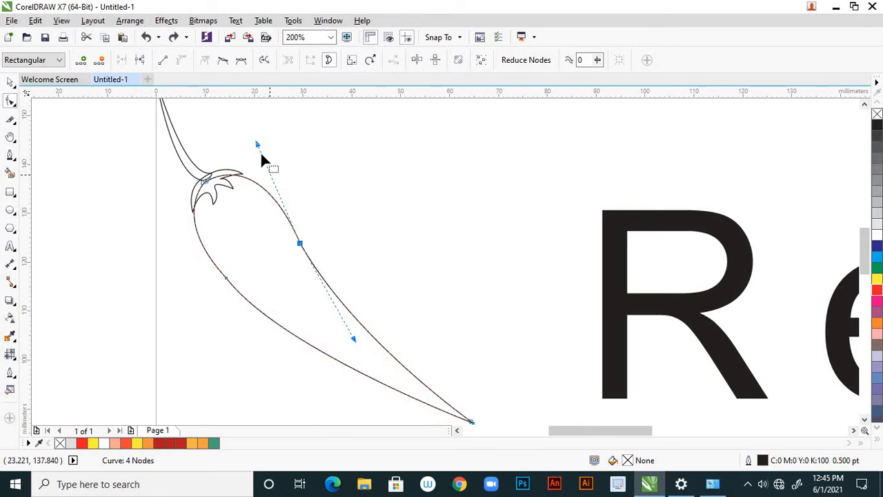
pyautogui.moveTo(257, 145); pyautogui.dragTo(248, 137)
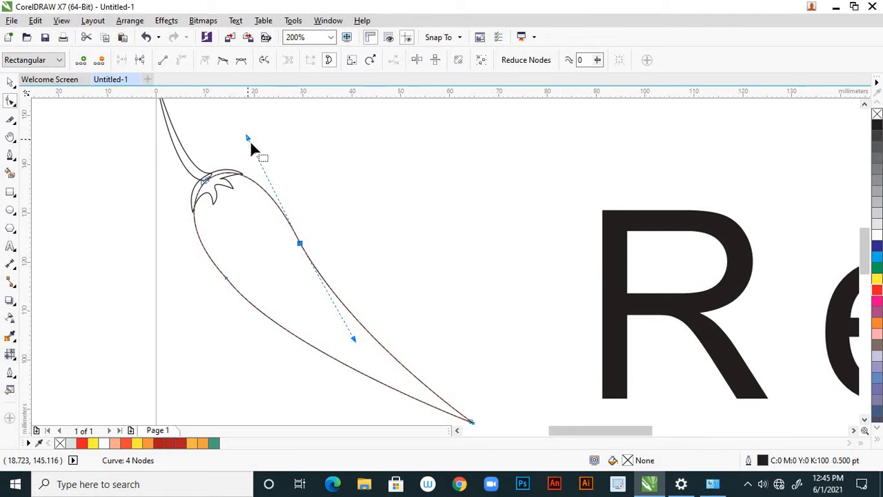
pyautogui.click(311, 224)
# Step: Fill the chilli body with a bright red shade, C:2 M:100 Y:100 K:0
pyautogui.scroll(-4, 316, 269)
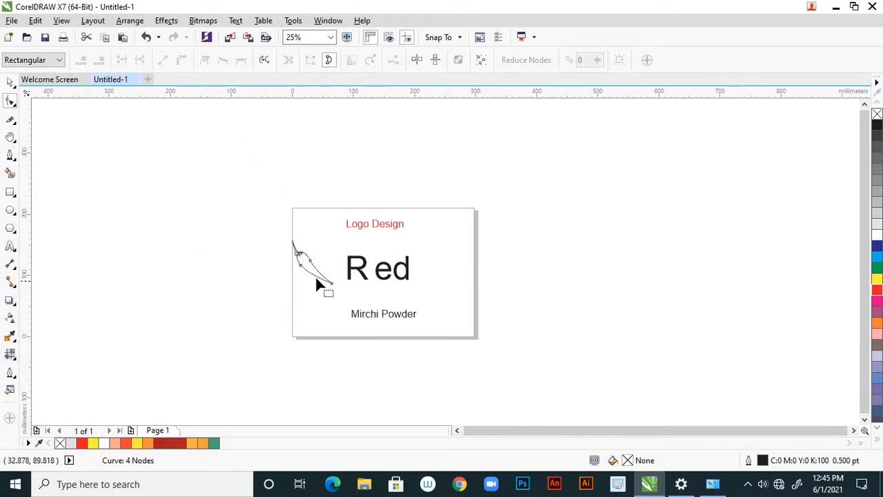
pyautogui.scroll(3, 319, 289)
pyautogui.click(10, 82)
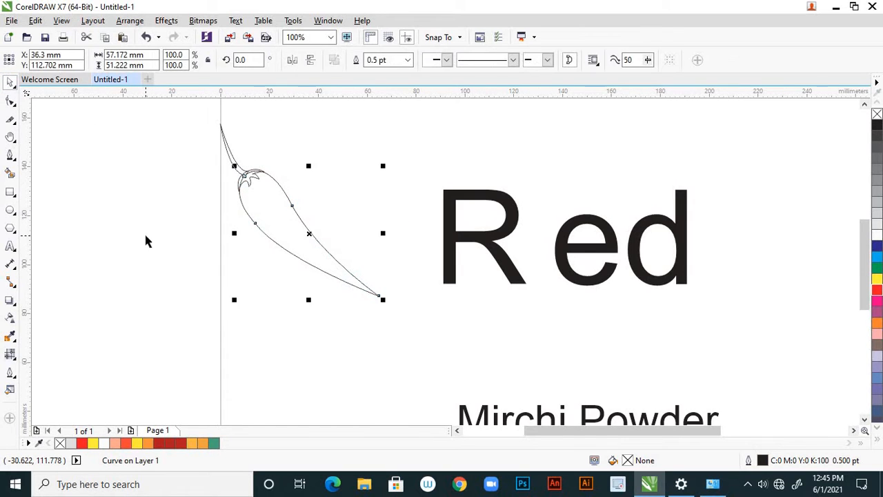
pyautogui.click(300, 308)
pyautogui.scroll(-2, 301, 310)
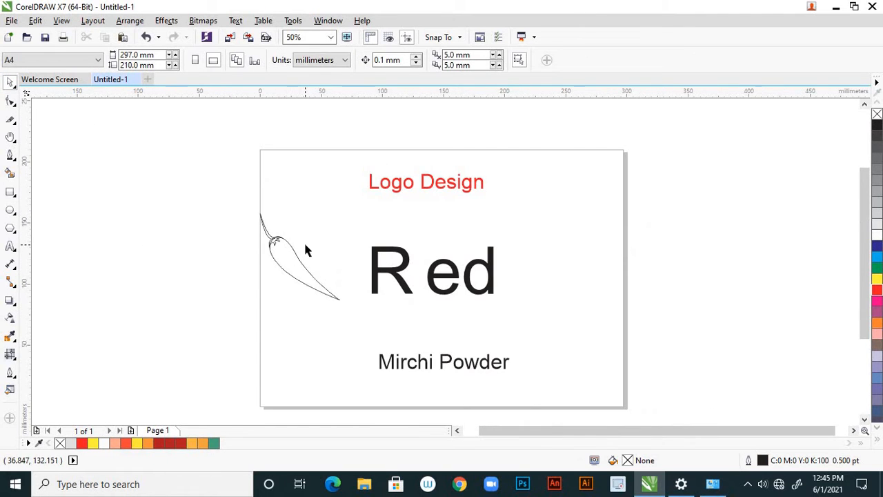
pyautogui.scroll(2, 303, 243)
pyautogui.click(286, 312)
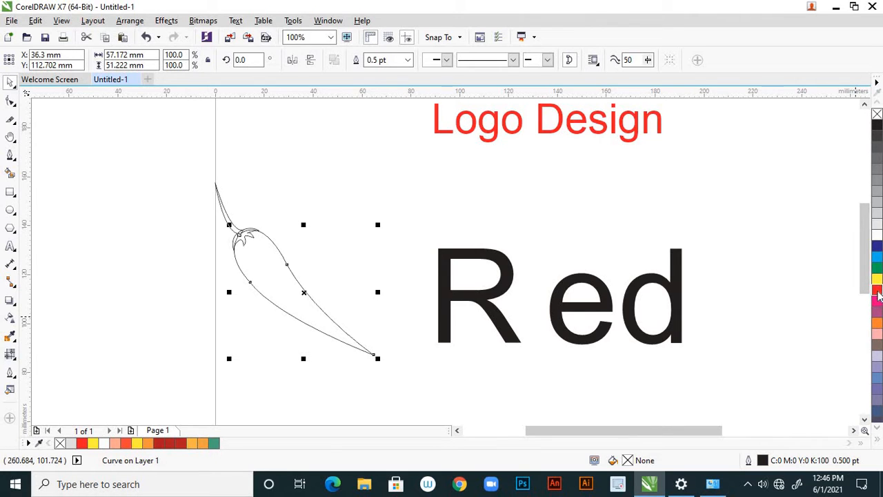
pyautogui.click(878, 295)
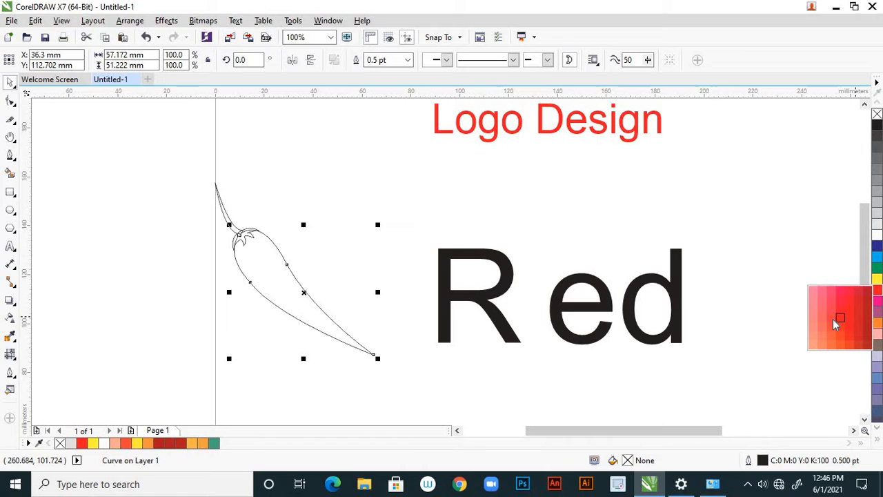
pyautogui.click(851, 321)
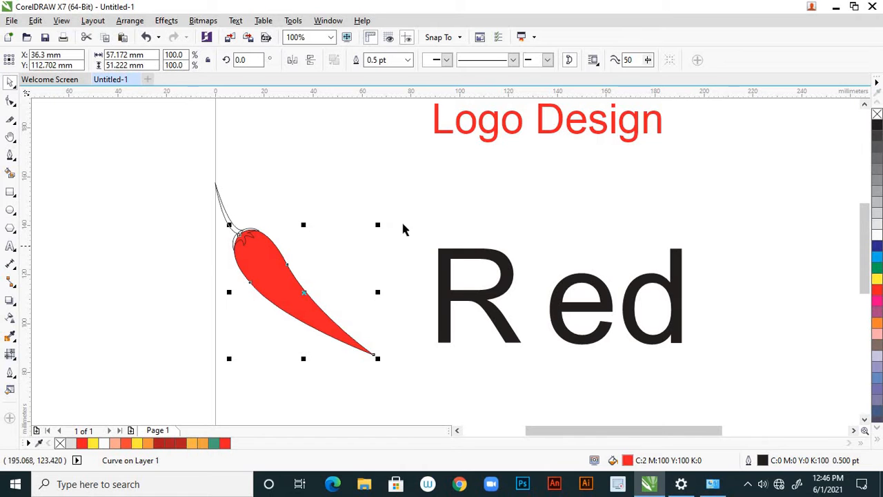
pyautogui.click(296, 190)
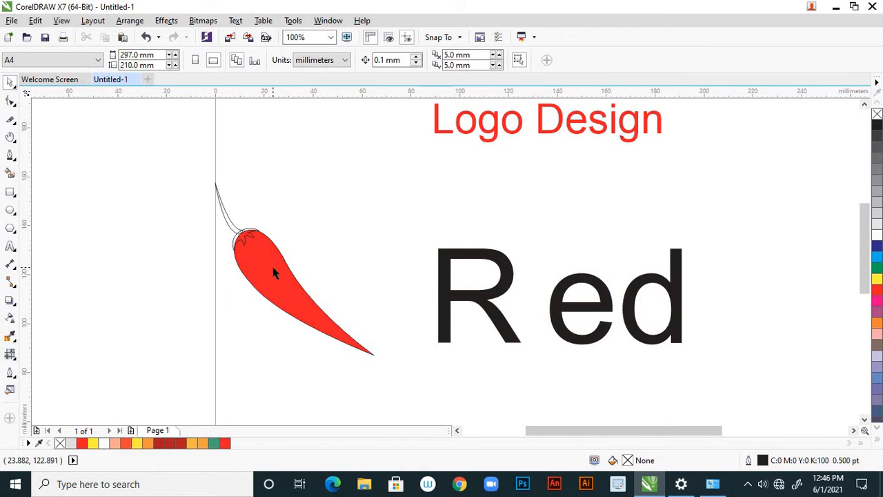
pyautogui.scroll(1, 272, 267)
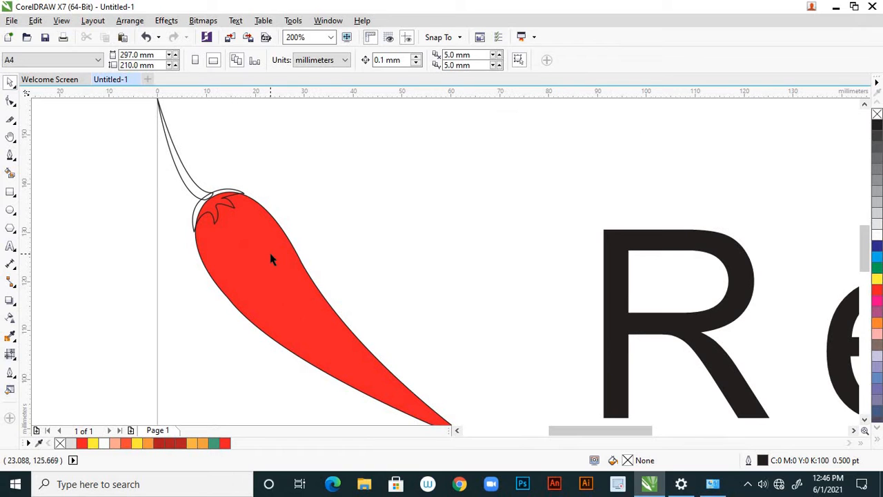
# Step: Apply a Mesh Fill to the red chilli body and set its grid to 3 columns and 3 rows
pyautogui.scroll(-1, 271, 259)
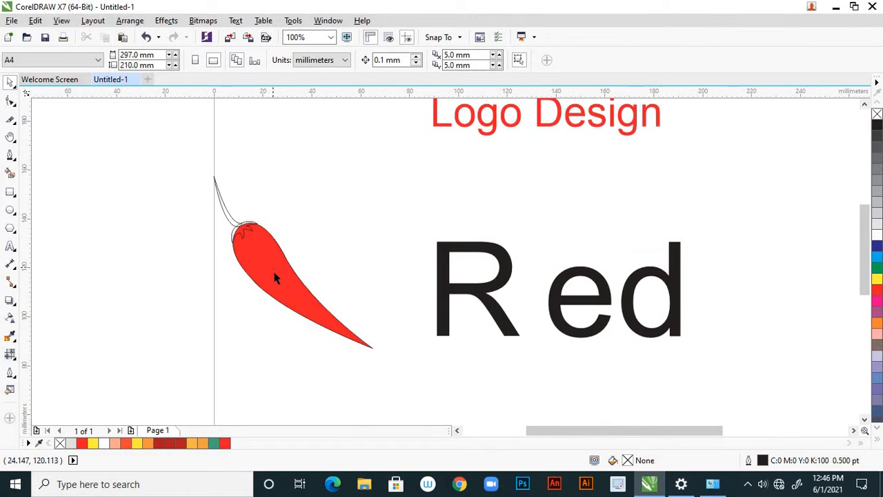
pyautogui.scroll(1, 276, 283)
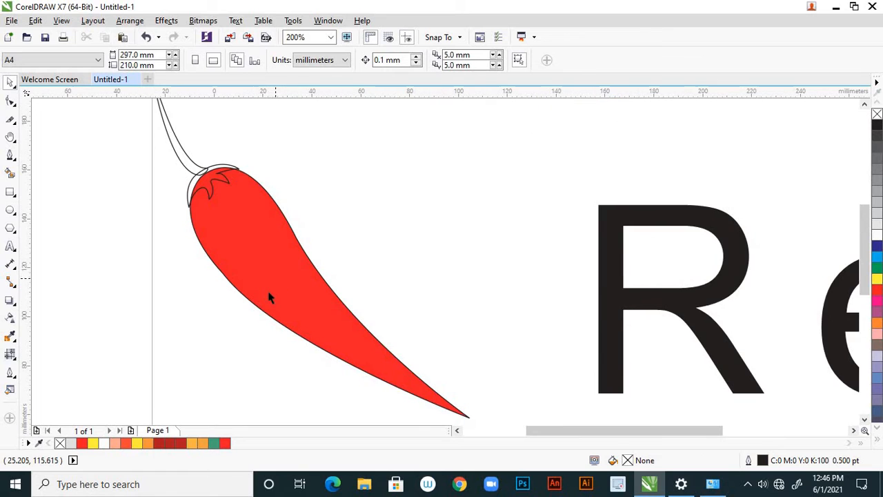
pyautogui.scroll(-1, 269, 296)
pyautogui.click(274, 296)
pyautogui.scroll(1, 281, 277)
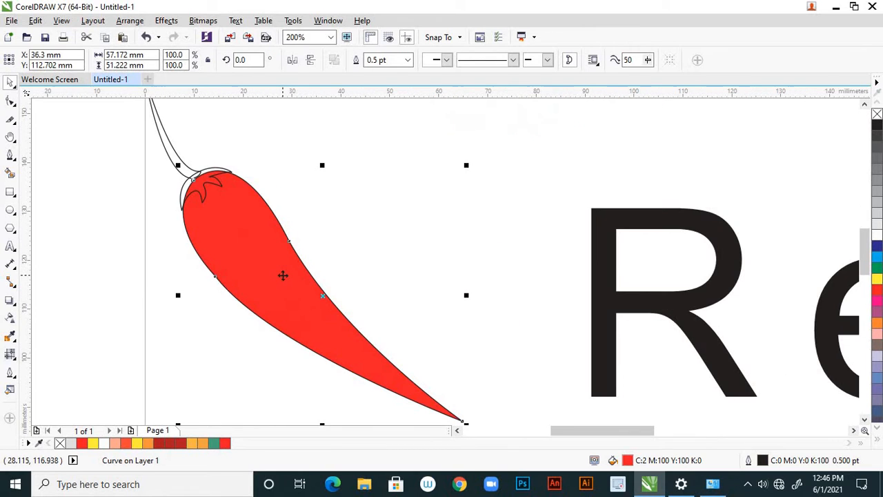
pyautogui.click(10, 355)
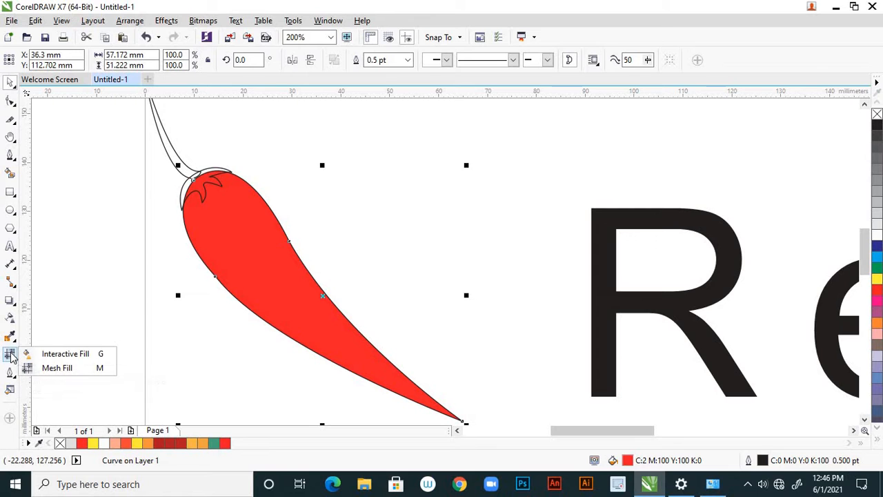
pyautogui.click(68, 369)
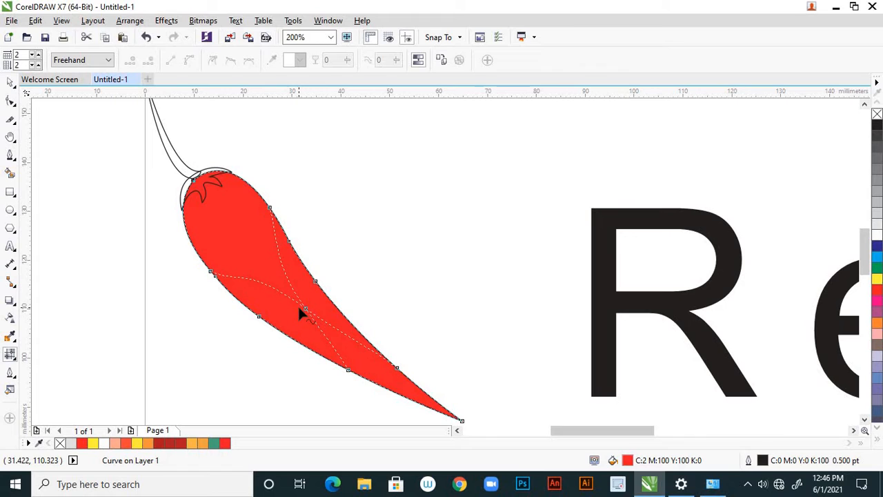
pyautogui.click(38, 55)
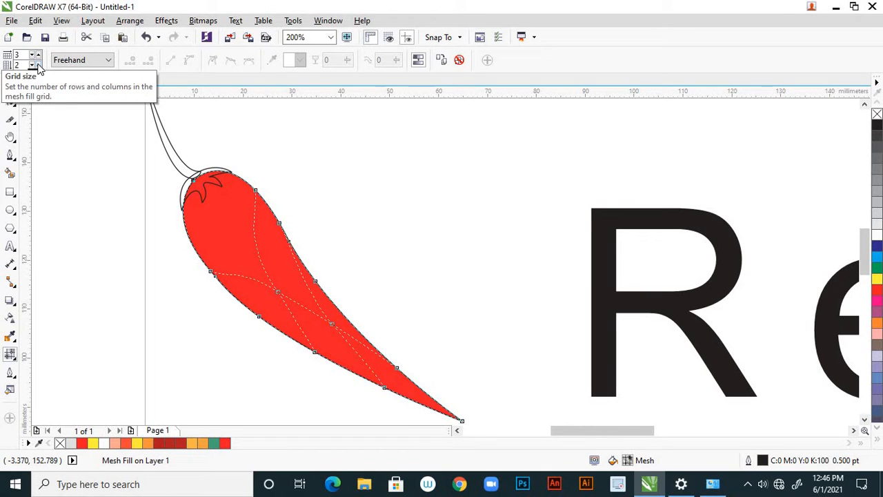
pyautogui.click(39, 64)
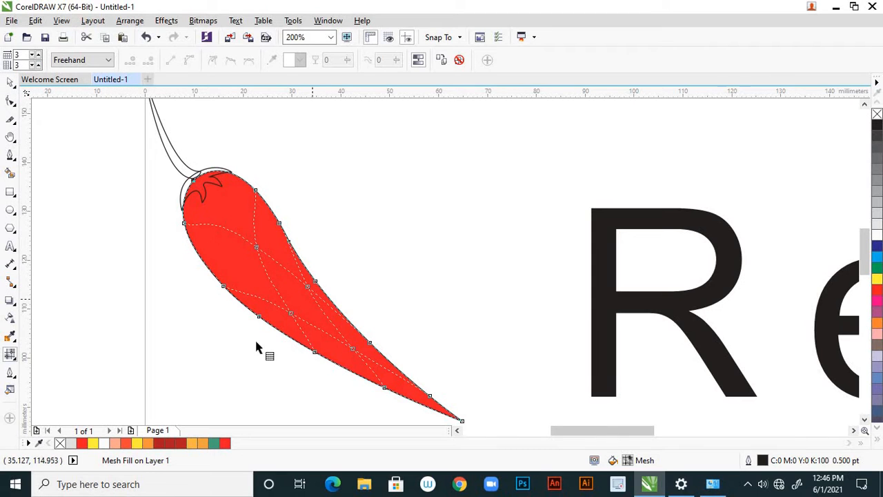
# Step: Colour the mesh nodes along the chilli's lower half and tip dark red, C:19 M:100 Y:100 K:14
pyautogui.scroll(-1, 245, 252)
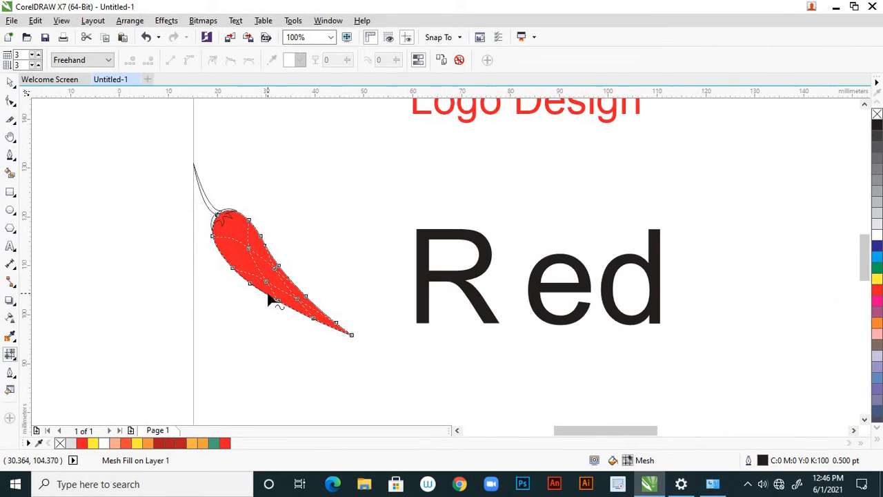
pyautogui.scroll(1, 268, 296)
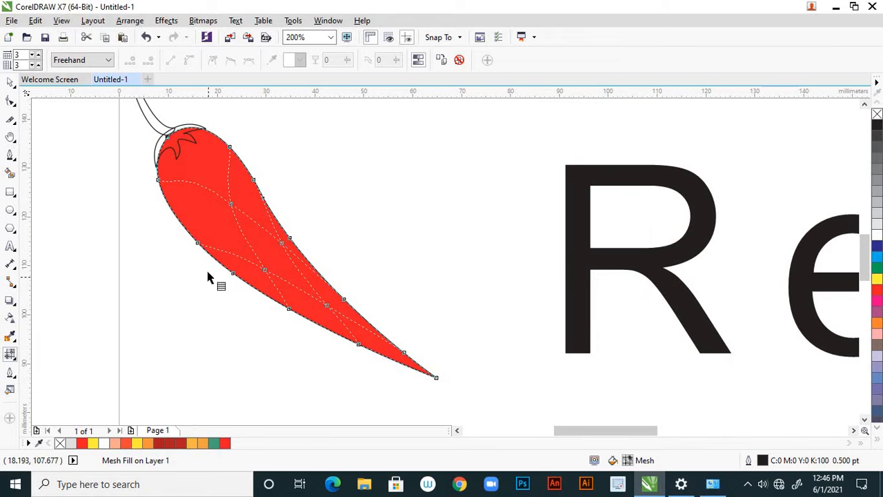
pyautogui.moveTo(197, 388)
pyautogui.mouseDown()
pyautogui.moveTo(444, 387)
pyautogui.moveTo(462, 350)
pyautogui.moveTo(423, 309)
pyautogui.moveTo(353, 291)
pyautogui.moveTo(262, 290)
pyautogui.moveTo(247, 287)
pyautogui.moveTo(221, 273)
pyautogui.mouseUp()
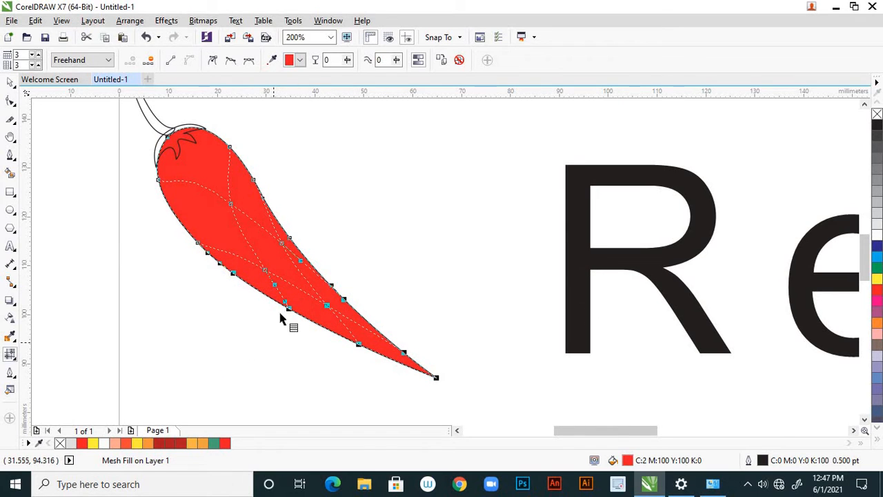
pyautogui.click(300, 61)
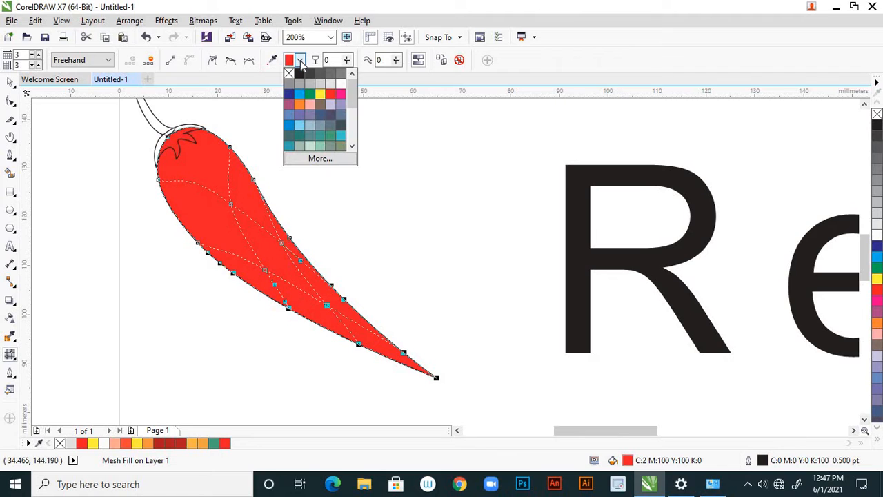
pyautogui.click(332, 96)
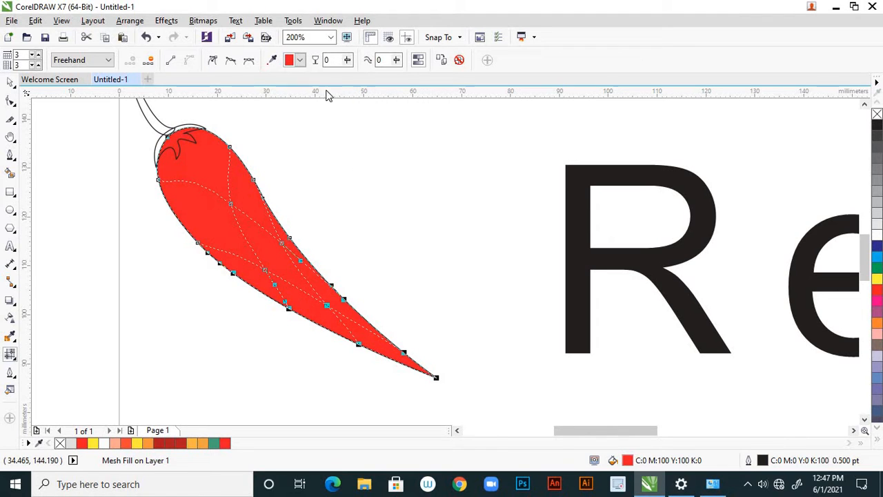
pyautogui.click(300, 61)
pyautogui.click(319, 160)
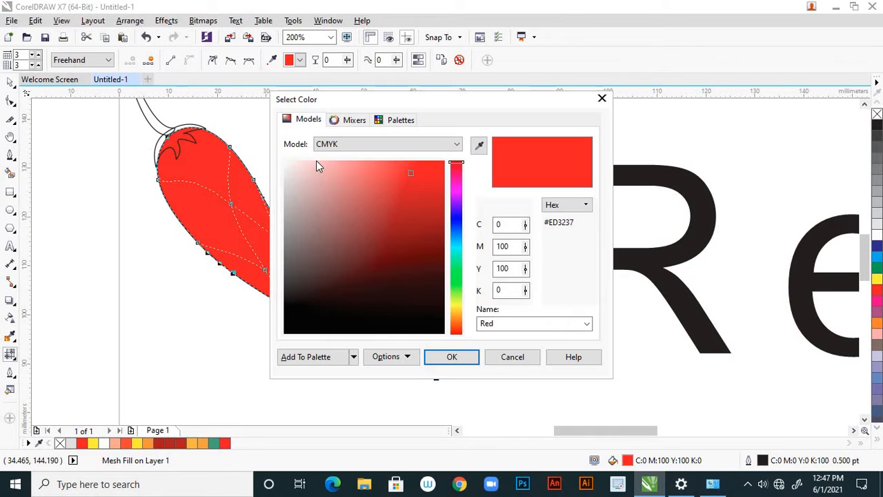
pyautogui.click(414, 189)
pyautogui.moveTo(556, 123); pyautogui.dragTo(584, 171)
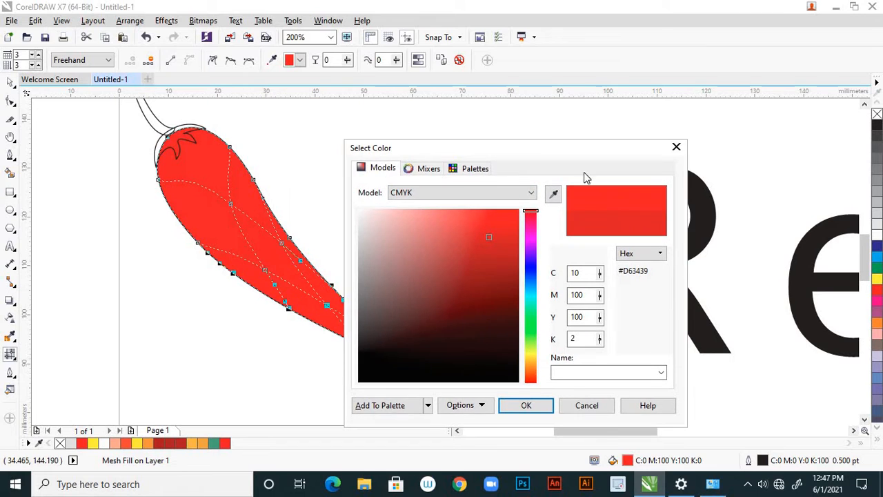
pyautogui.click(490, 250)
pyautogui.click(489, 258)
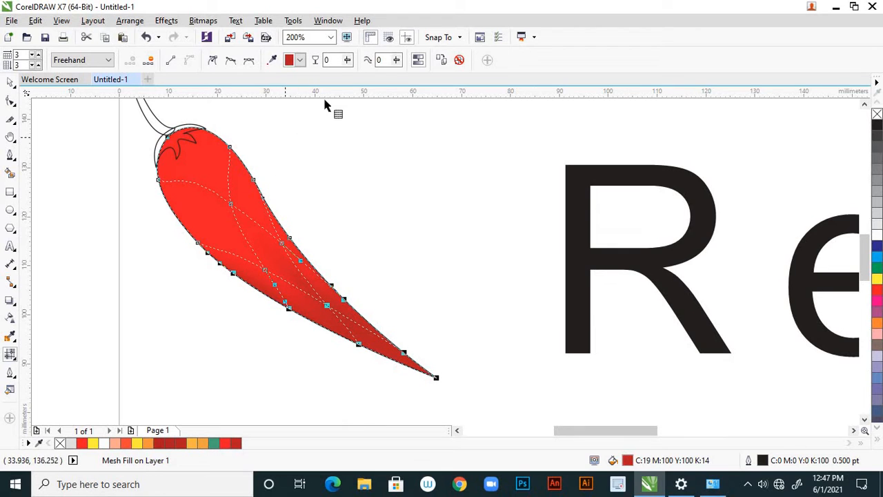
pyautogui.click(419, 60)
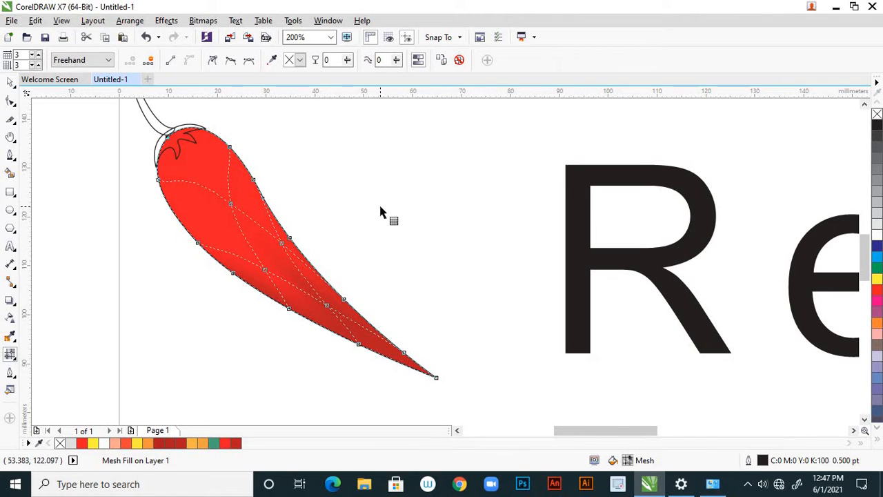
# Step: Colour the mesh nodes across the chilli's middle, including its lower left edge, orange C2 M49 Y93 K0
pyautogui.click(348, 217)
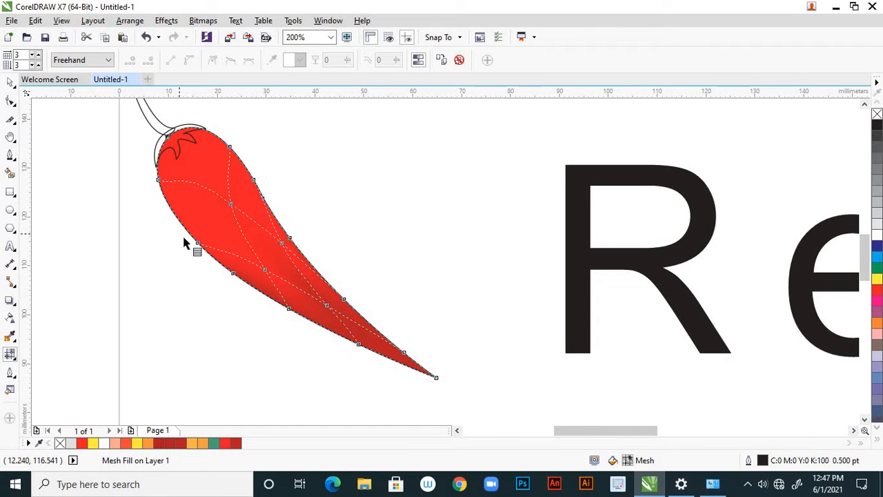
pyautogui.moveTo(238, 289)
pyautogui.mouseDown()
pyautogui.moveTo(280, 267)
pyautogui.moveTo(288, 238)
pyautogui.moveTo(243, 225)
pyautogui.moveTo(188, 235)
pyautogui.mouseUp()
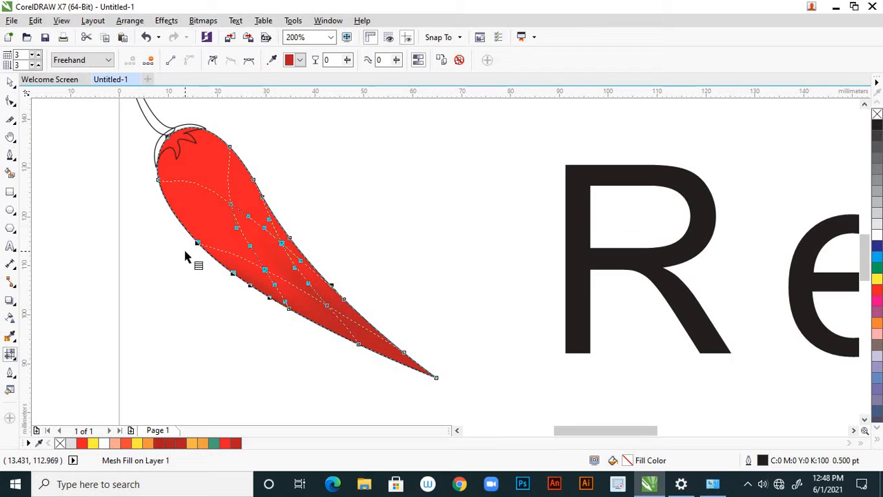
pyautogui.click(150, 445)
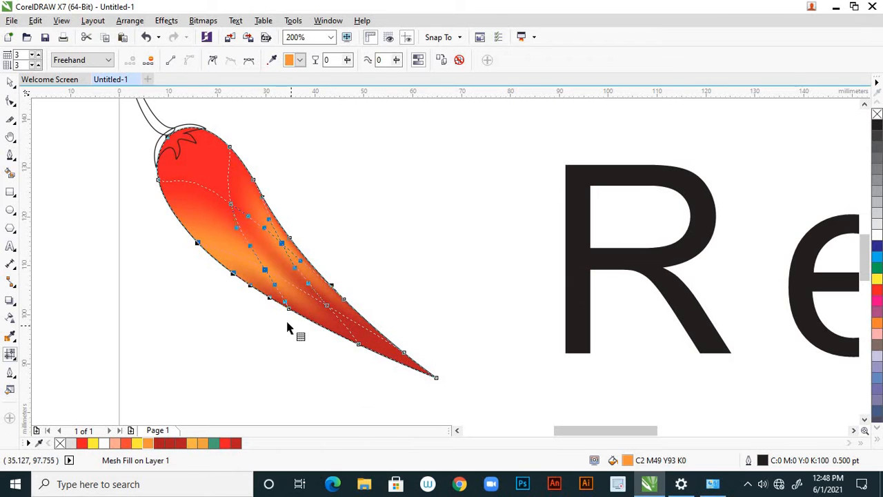
# Step: Darken the mesh nodes at the chilli's pointed tip to deep red, C:28 M:100 Y:100 K:39
pyautogui.moveTo(455, 375)
pyautogui.mouseDown()
pyautogui.moveTo(407, 390)
pyautogui.moveTo(382, 382)
pyautogui.moveTo(336, 340)
pyautogui.moveTo(366, 326)
pyautogui.moveTo(397, 344)
pyautogui.mouseUp()
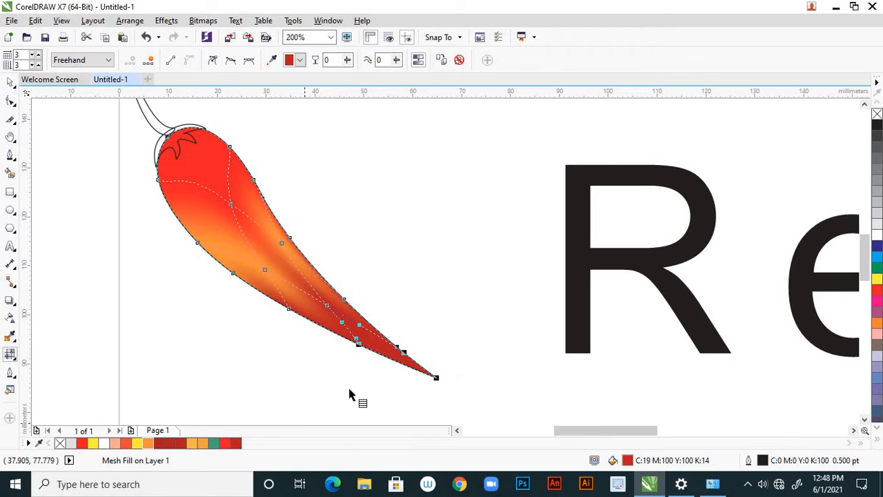
pyautogui.click(160, 442)
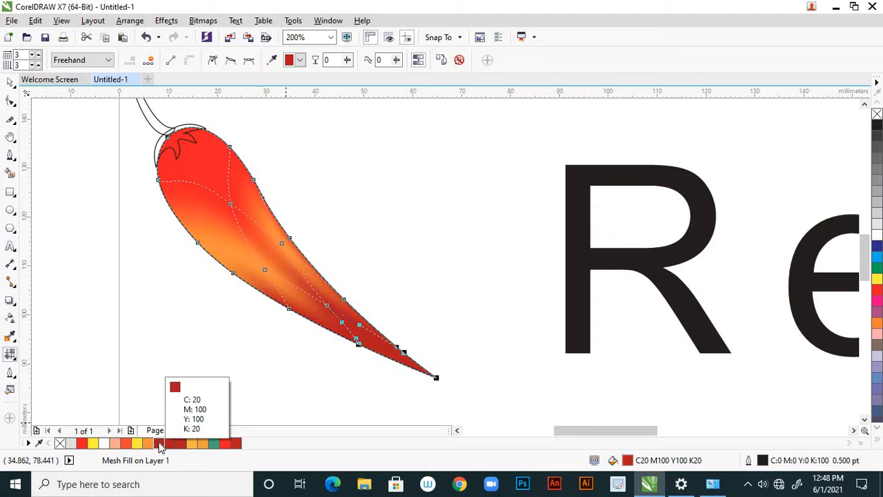
pyautogui.click(300, 61)
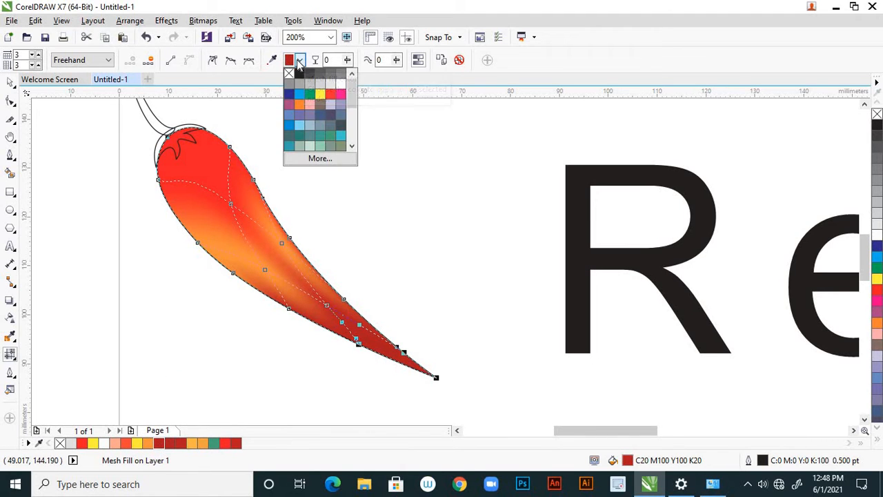
pyautogui.click(319, 159)
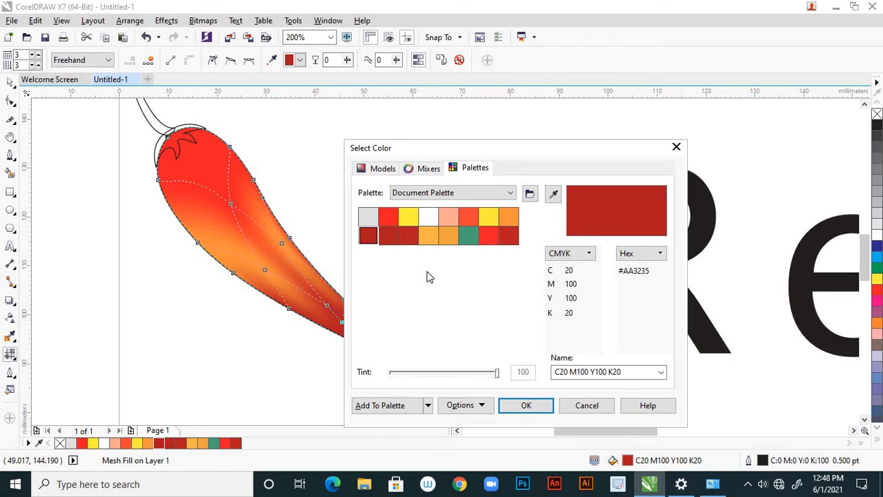
pyautogui.moveTo(524, 152); pyautogui.dragTo(557, 198)
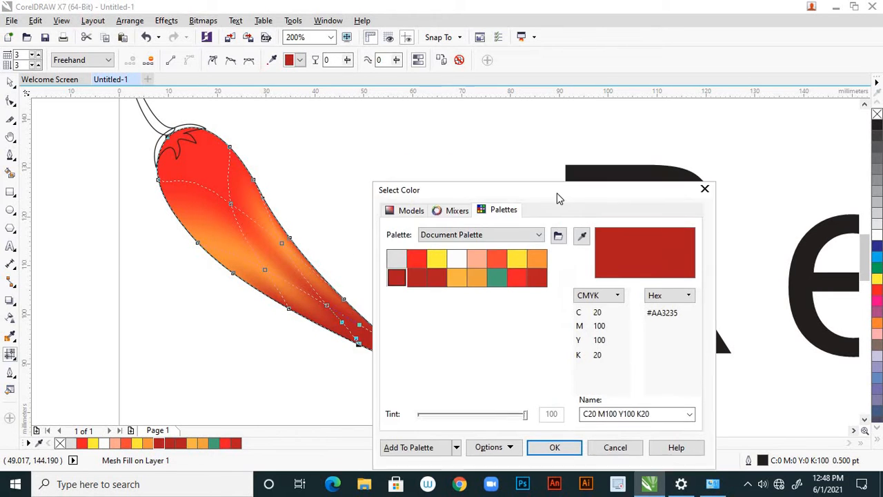
pyautogui.click(413, 214)
pyautogui.click(513, 327)
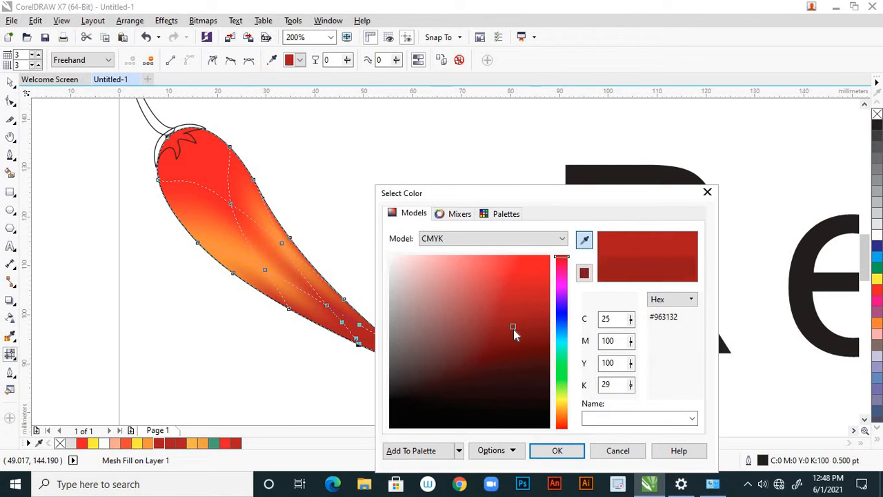
pyautogui.click(518, 336)
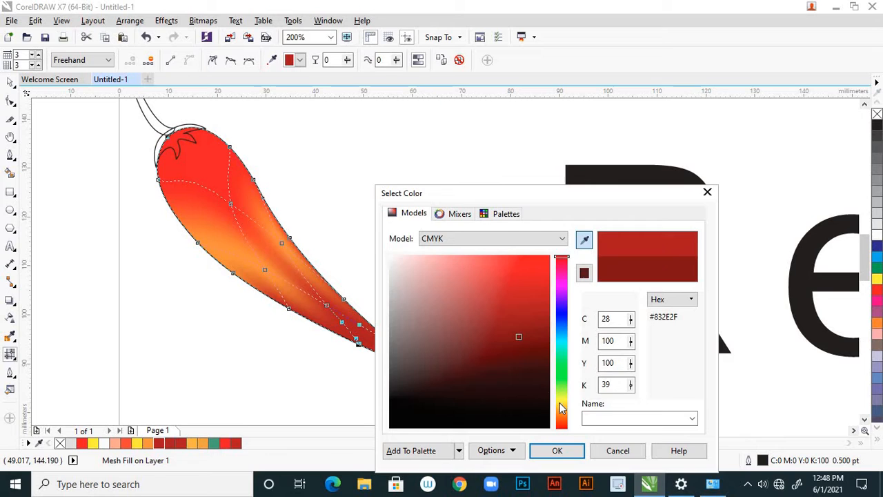
pyautogui.click(558, 451)
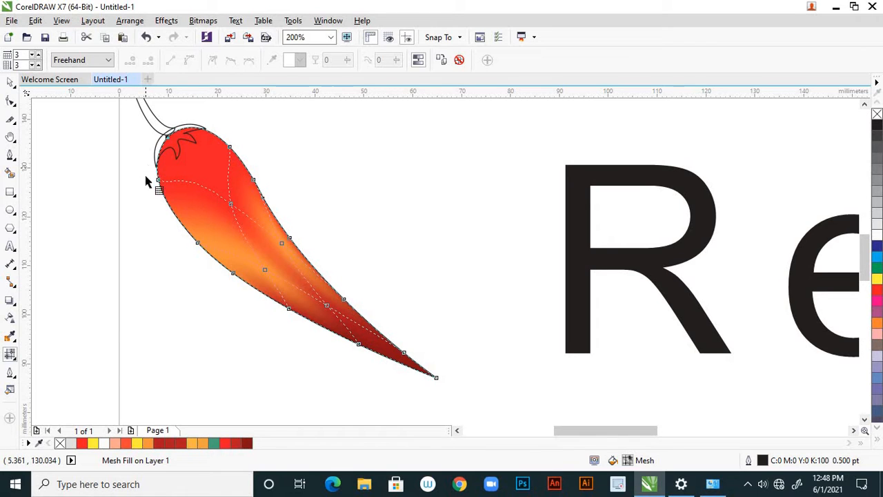
# Step: Colour the mesh nodes on the chilli's upper left edge and beneath the cap orange, C2 M49 Y93 K0
pyautogui.moveTo(167, 233)
pyautogui.mouseDown()
pyautogui.moveTo(199, 243)
pyautogui.moveTo(212, 222)
pyautogui.moveTo(196, 182)
pyautogui.moveTo(149, 172)
pyautogui.mouseUp()
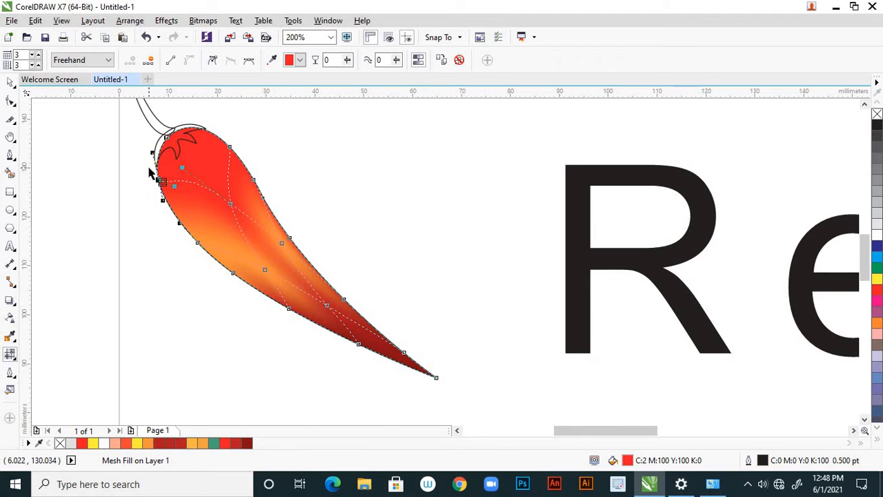
pyautogui.click(152, 445)
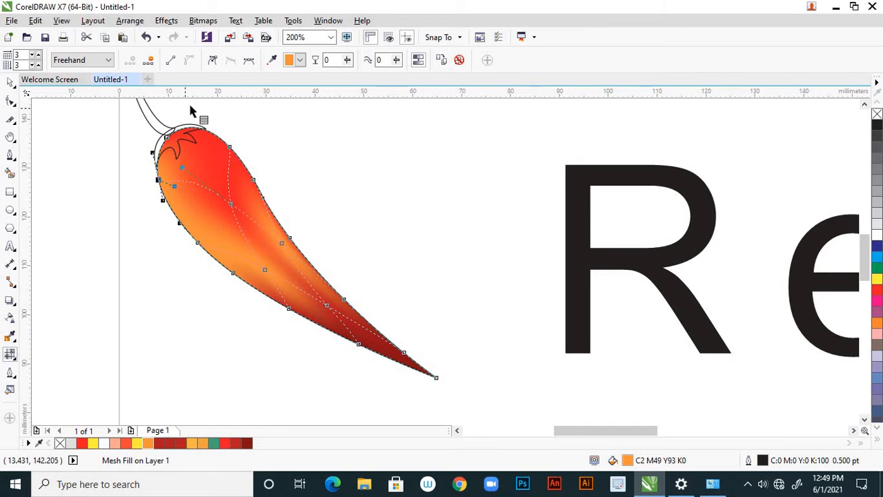
pyautogui.scroll(-2, 311, 221)
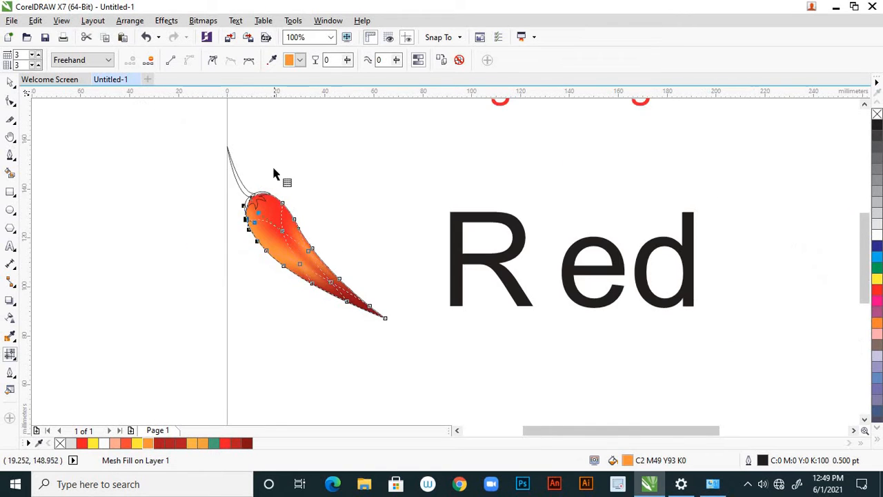
pyautogui.scroll(2, 269, 179)
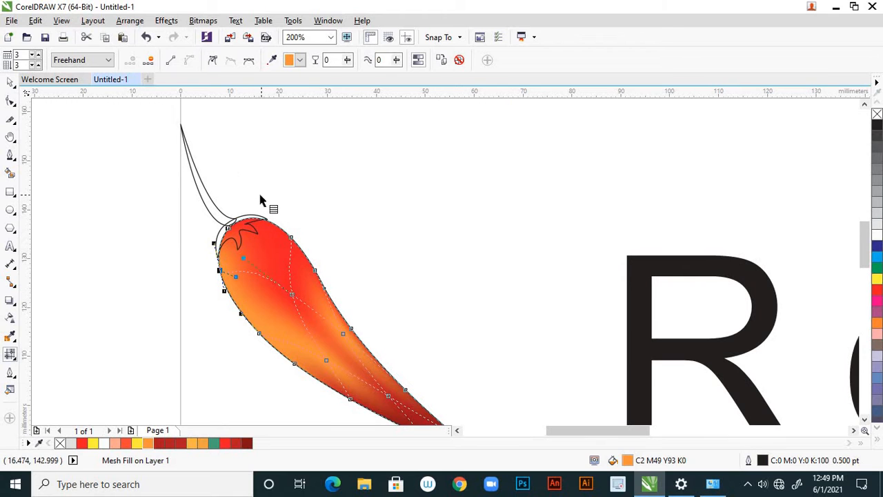
pyautogui.moveTo(260, 199)
pyautogui.mouseDown()
pyautogui.moveTo(202, 224)
pyautogui.moveTo(209, 258)
pyautogui.moveTo(260, 278)
pyautogui.mouseUp()
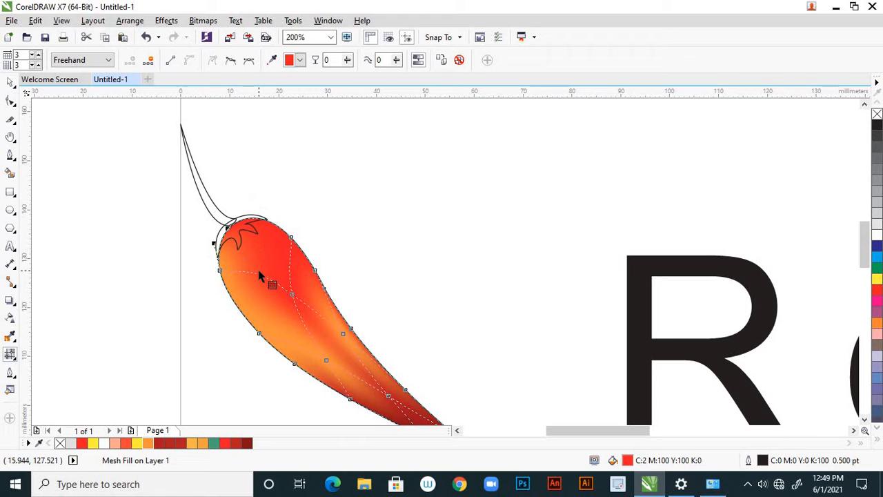
pyautogui.click(150, 447)
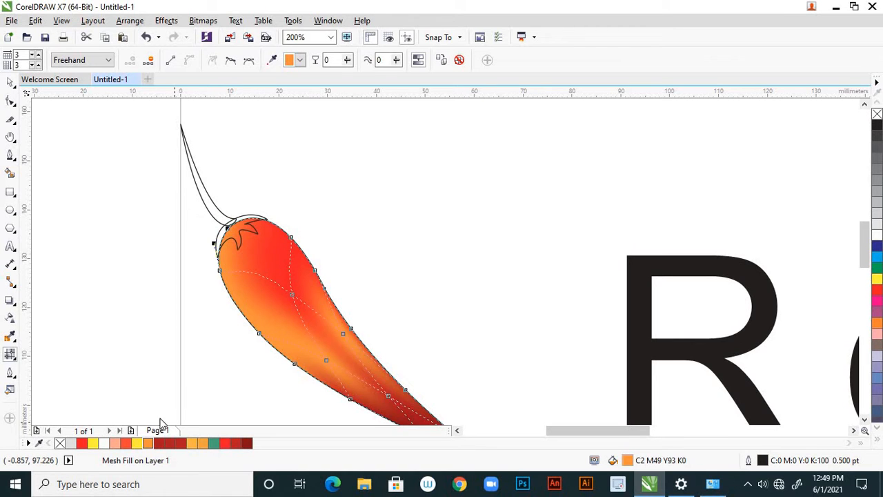
pyautogui.click(338, 238)
pyautogui.scroll(-1, 339, 243)
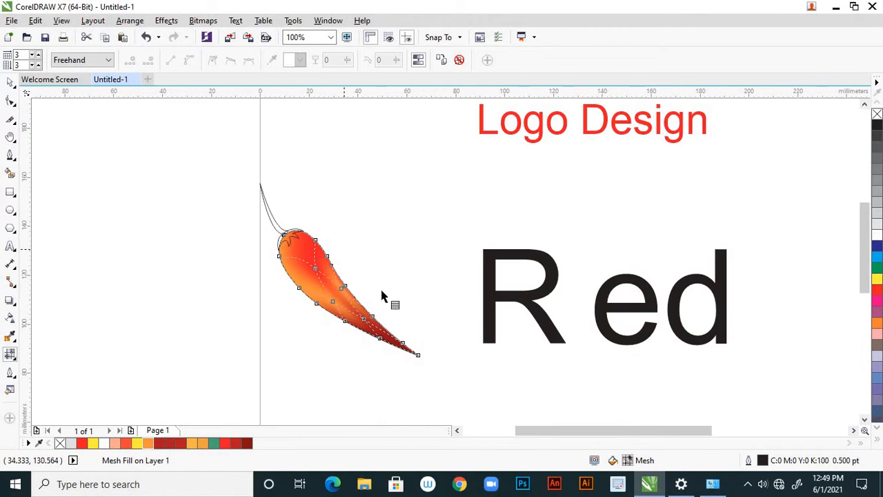
pyautogui.scroll(1, 384, 319)
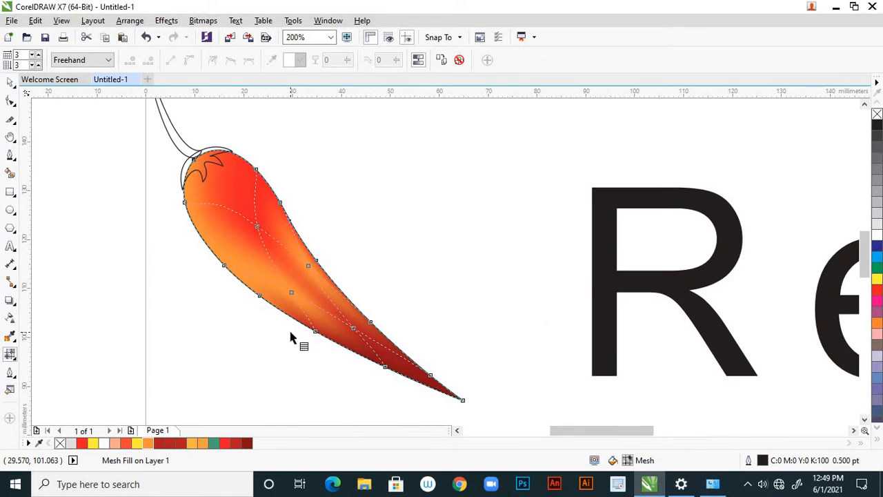
# Step: Recolour the mesh nodes along the chilli's lower left edge bright red, C:2 M:100 Y:100 K:0, and finish the mesh editing
pyautogui.moveTo(289, 329)
pyautogui.mouseDown()
pyautogui.moveTo(340, 349)
pyautogui.moveTo(344, 337)
pyautogui.moveTo(329, 325)
pyautogui.mouseUp()
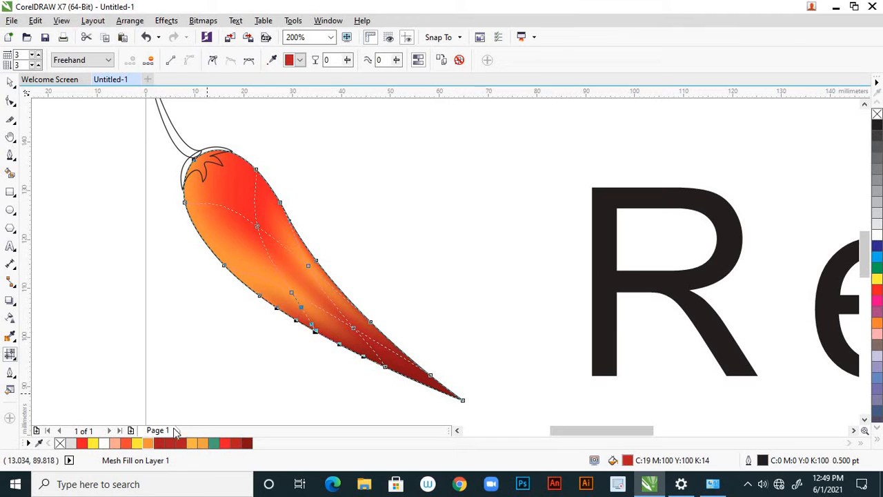
pyautogui.click(149, 443)
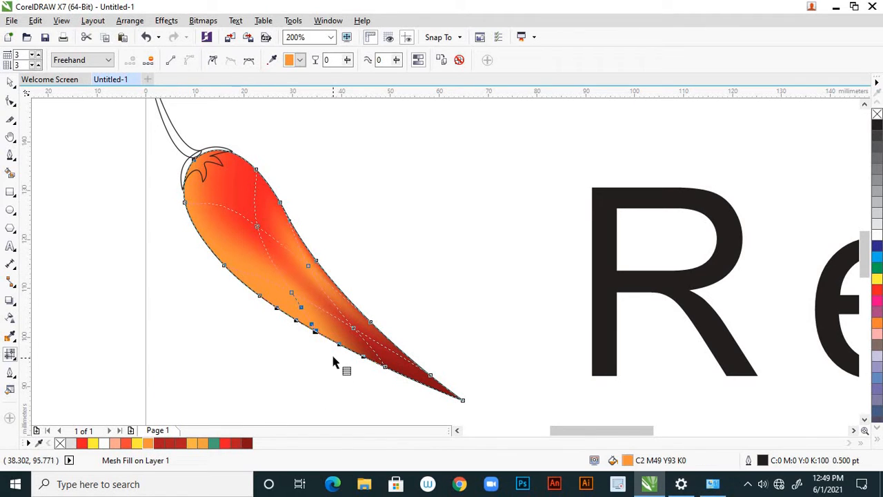
pyautogui.click(226, 443)
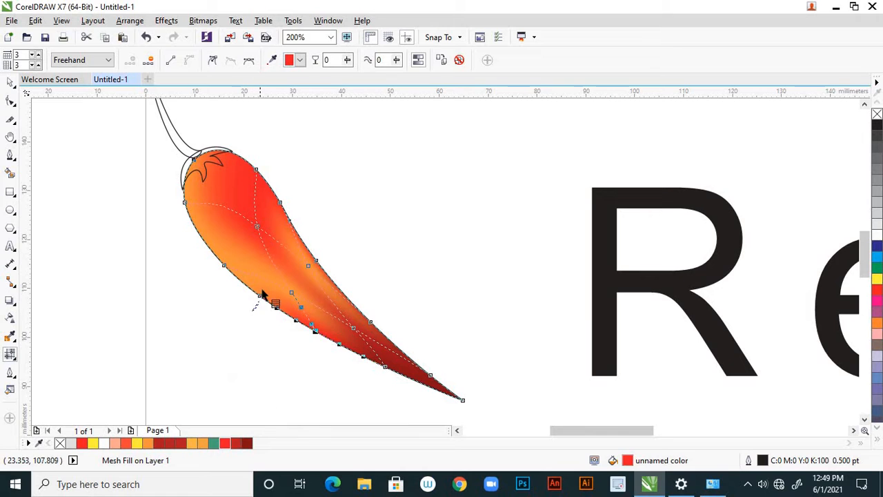
pyautogui.moveTo(261, 294); pyautogui.dragTo(217, 266)
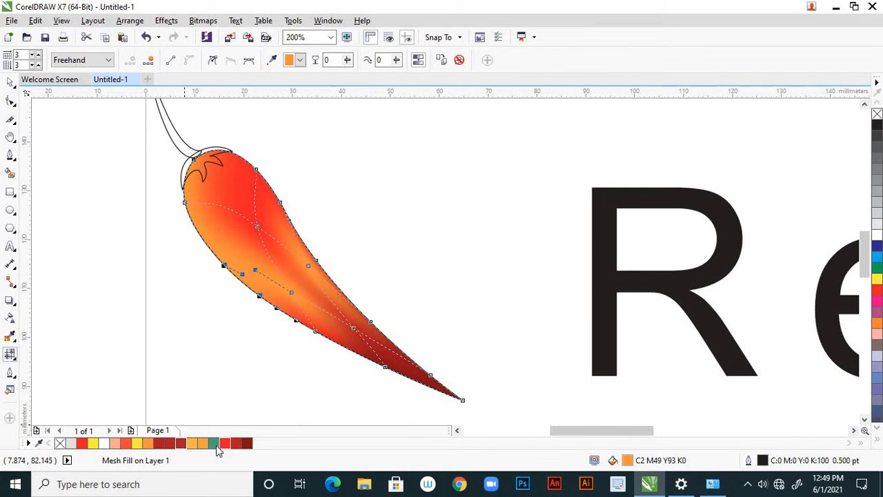
pyautogui.click(230, 445)
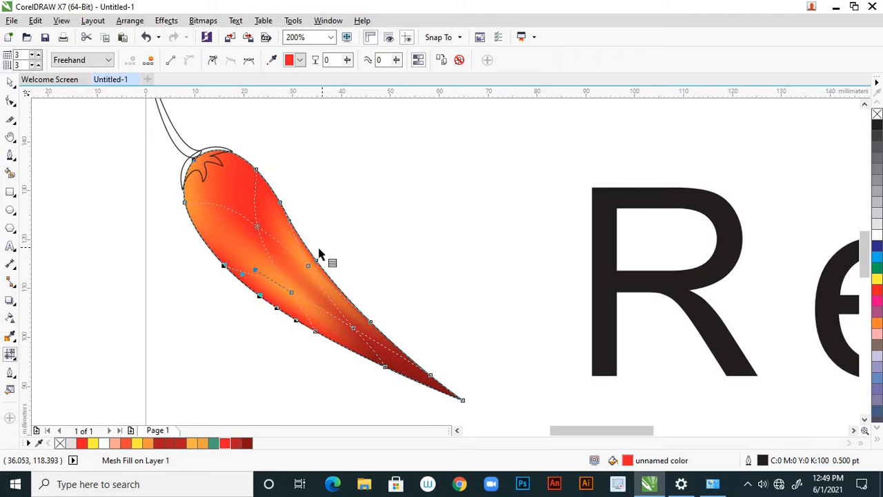
pyautogui.moveTo(320, 255)
pyautogui.mouseDown()
pyautogui.moveTo(317, 270)
pyautogui.moveTo(384, 330)
pyautogui.mouseUp()
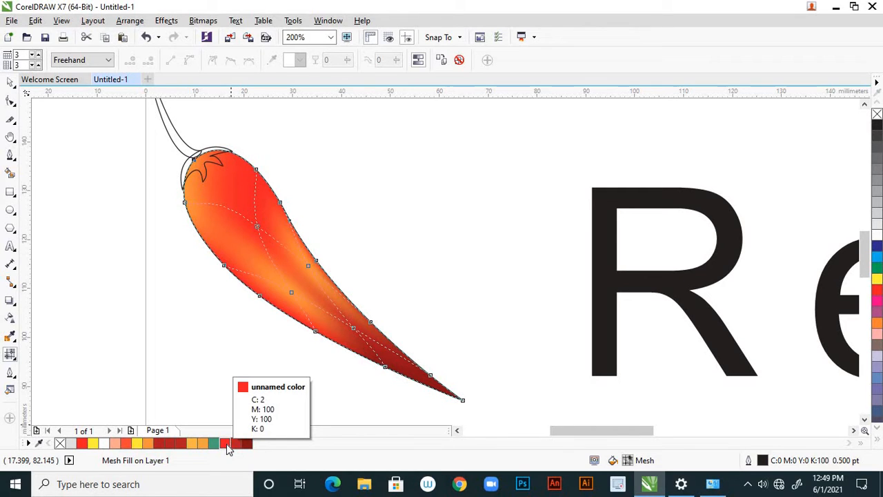
pyautogui.click(12, 87)
pyautogui.click(49, 82)
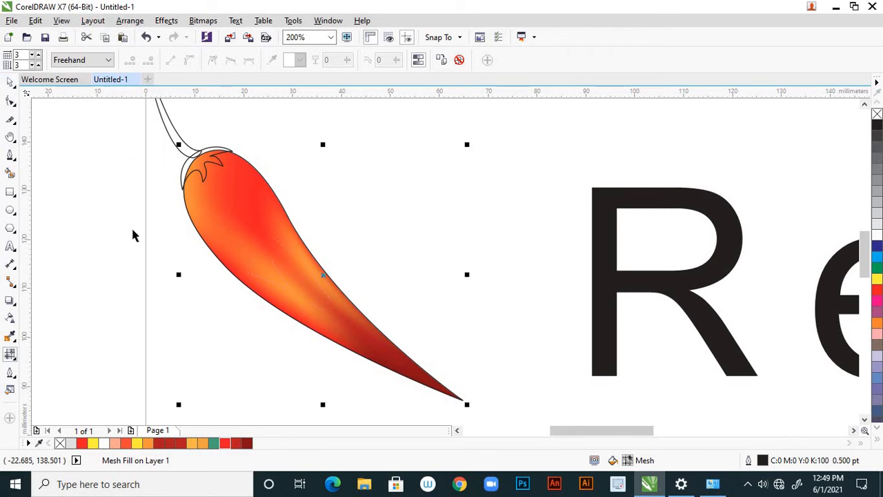
pyautogui.click(301, 331)
# Step: Fill the chilli's cap with dark red, C:28 M:100 Y:100 K:39
pyautogui.scroll(-2, 357, 349)
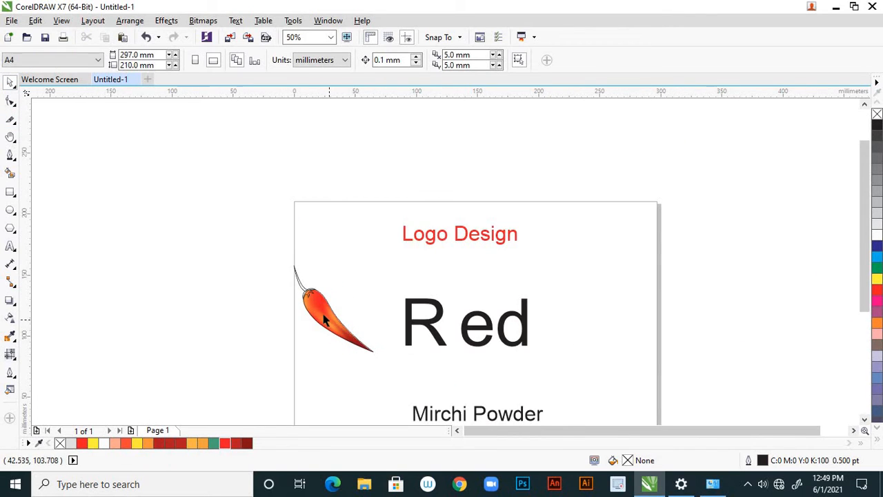
pyautogui.scroll(3, 341, 341)
pyautogui.scroll(-1, 311, 299)
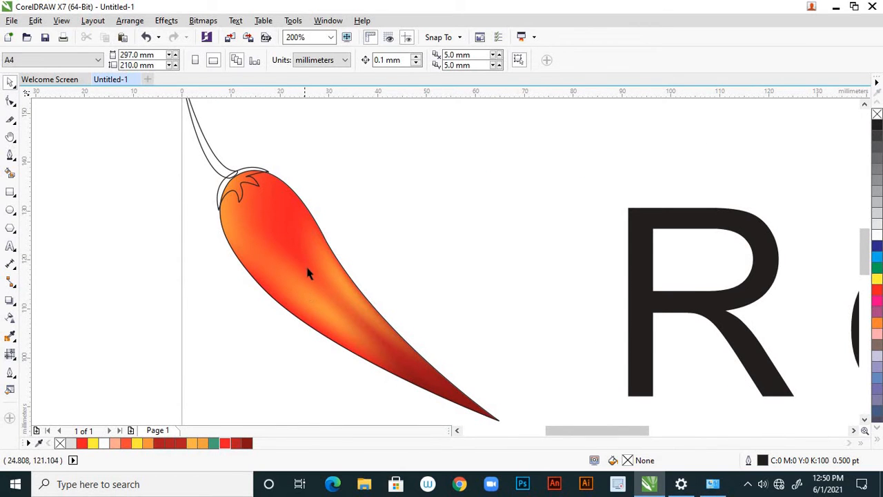
pyautogui.scroll(-1, 303, 265)
pyautogui.scroll(2, 285, 207)
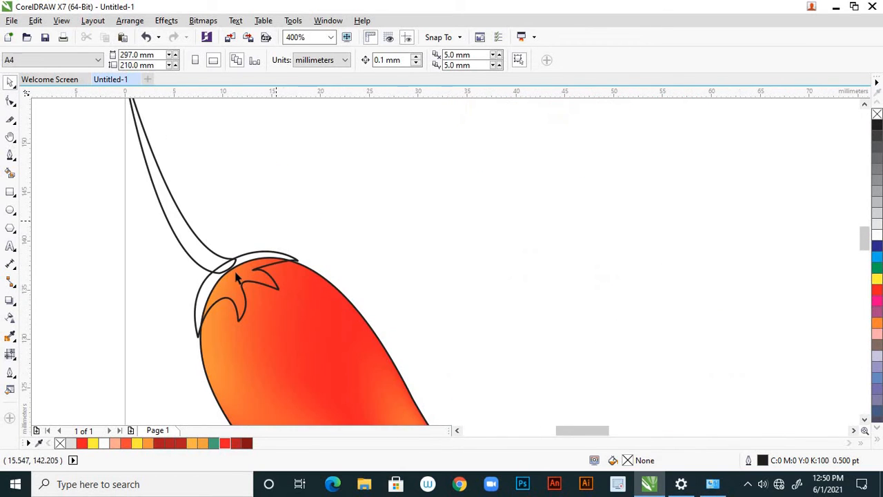
pyautogui.click(200, 293)
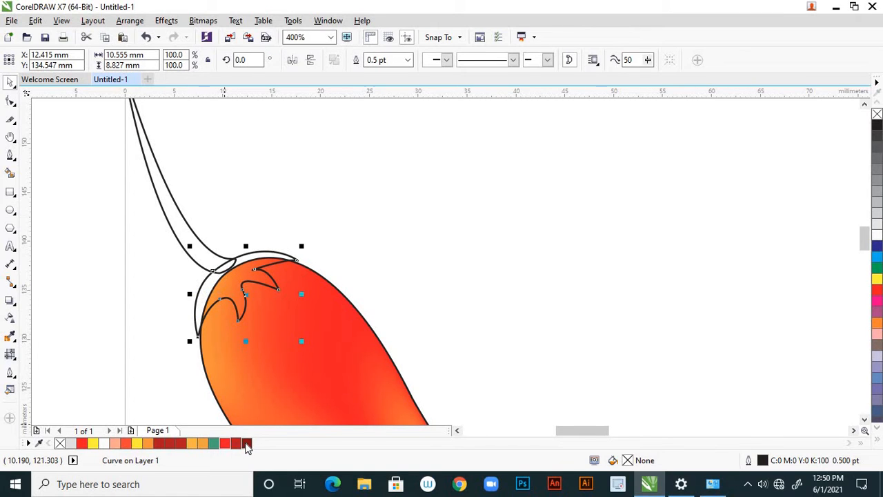
pyautogui.click(247, 443)
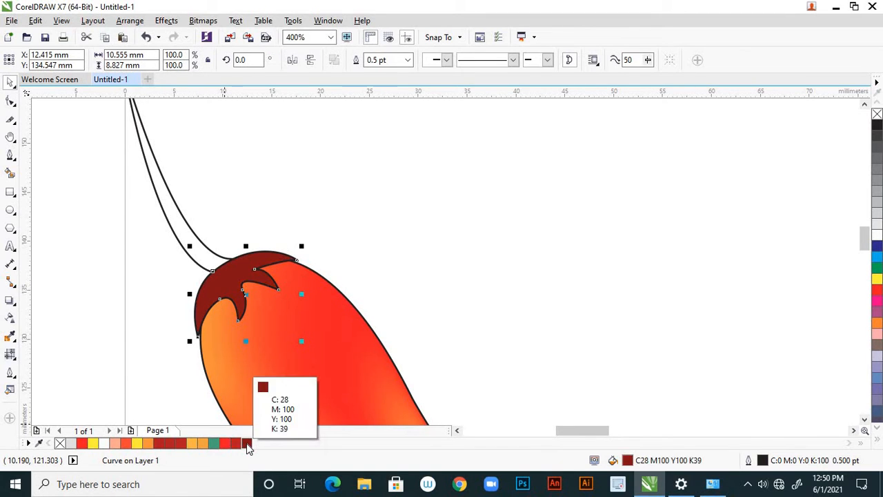
# Step: Change the cap's uniform fill to a dark brown, C:43 M:78 Y:66 K:49
pyautogui.scroll(-2, 328, 249)
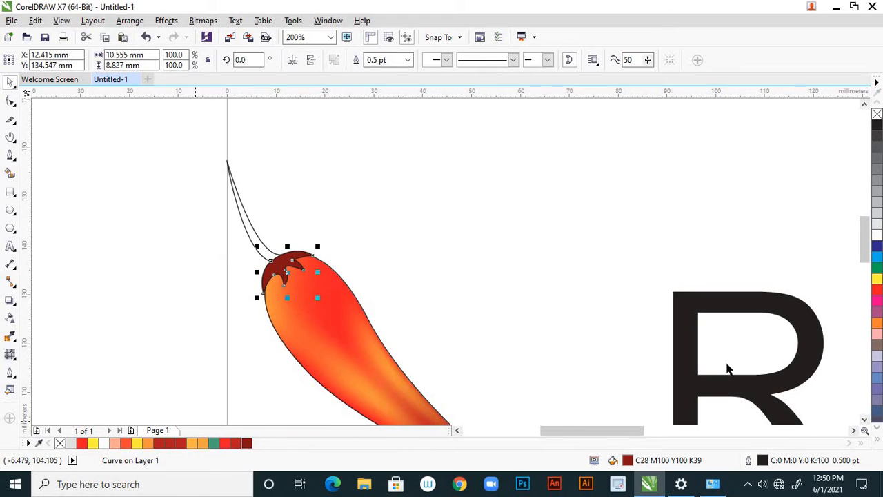
pyautogui.doubleClick(628, 461)
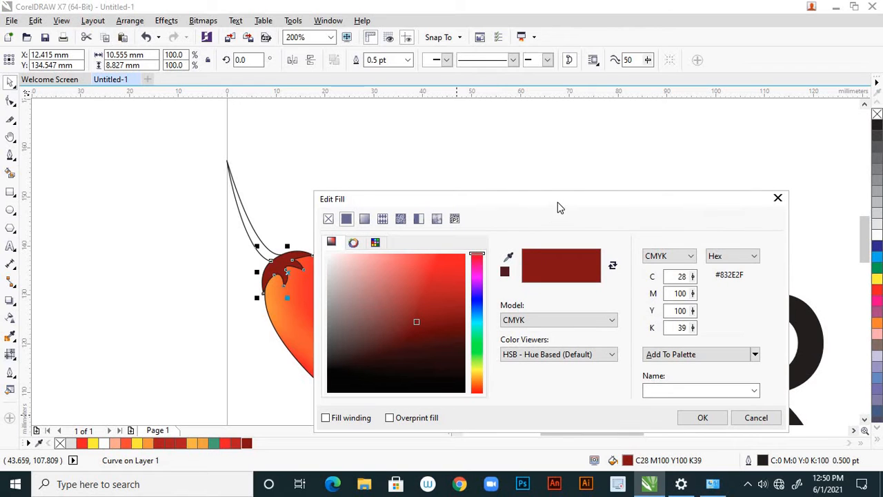
pyautogui.moveTo(559, 207); pyautogui.dragTo(652, 182)
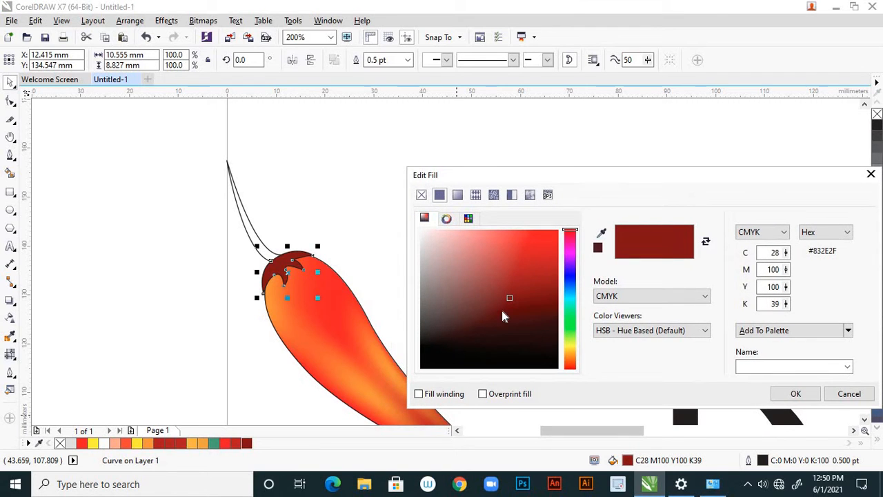
pyautogui.click(494, 310)
pyautogui.click(476, 313)
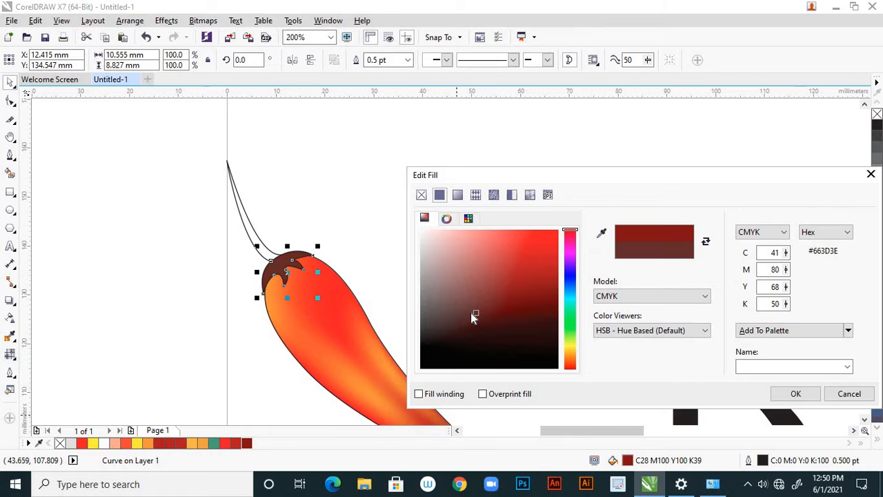
pyautogui.click(472, 319)
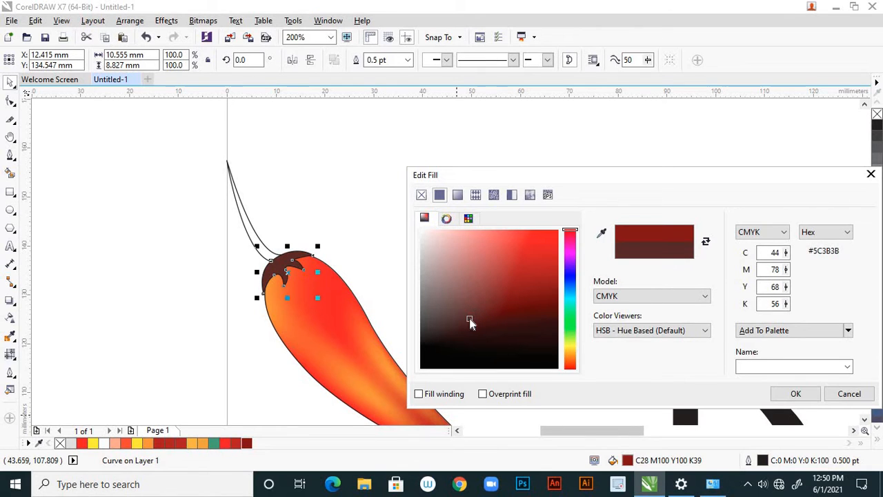
pyautogui.click(470, 305)
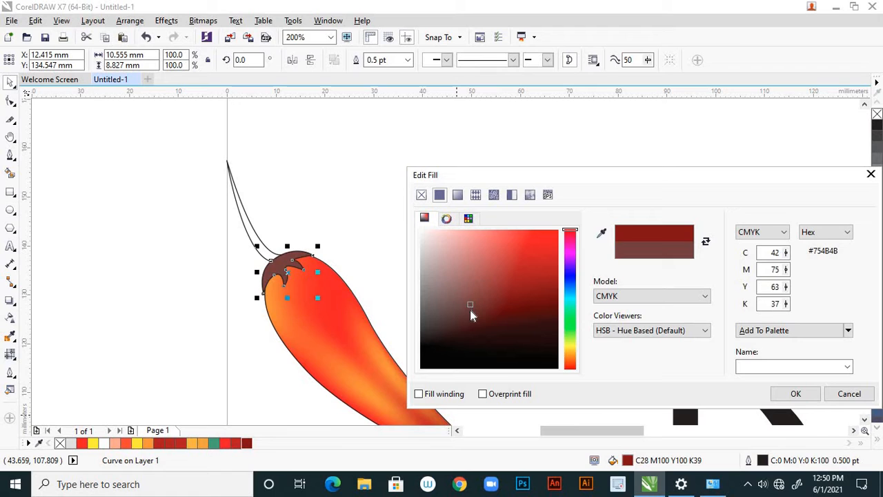
pyautogui.click(473, 318)
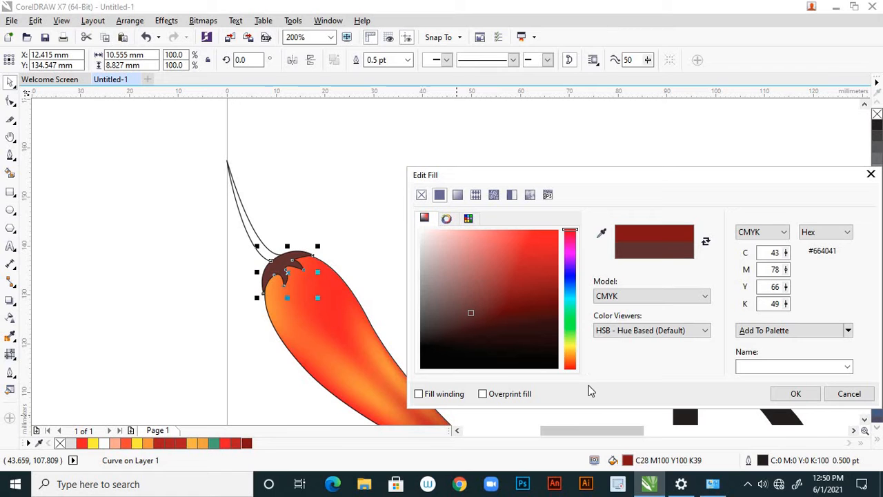
pyautogui.click(792, 393)
pyautogui.click(288, 244)
# Step: Fill the chilli's stem with the cap's dark brown, C43 M78 Y66 K49, and deselect it
pyautogui.scroll(2, 286, 244)
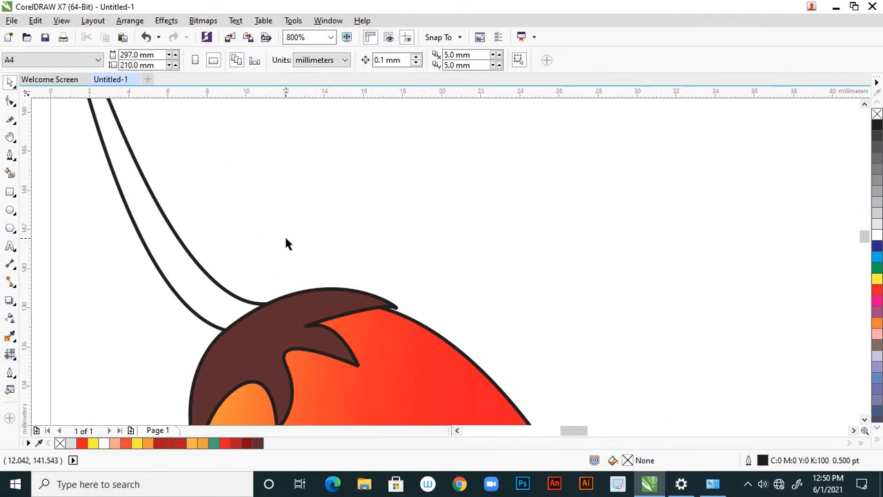
pyautogui.scroll(-2, 345, 223)
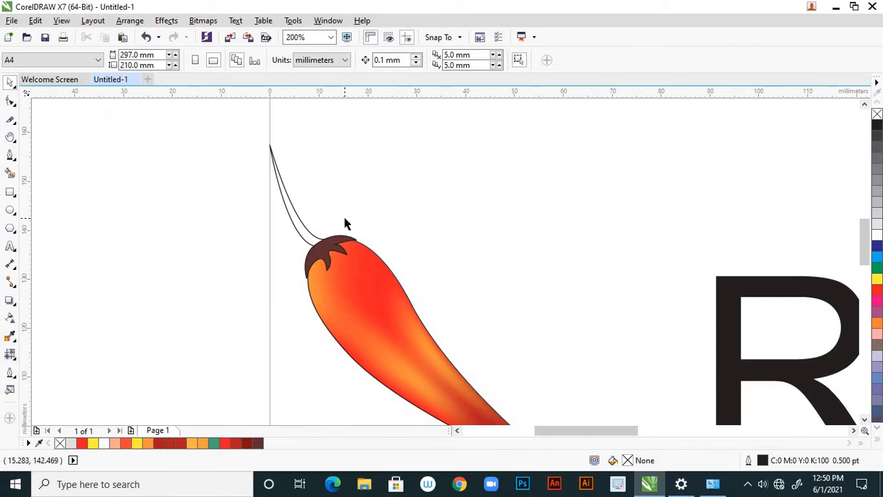
pyautogui.scroll(1, 300, 238)
pyautogui.click(298, 238)
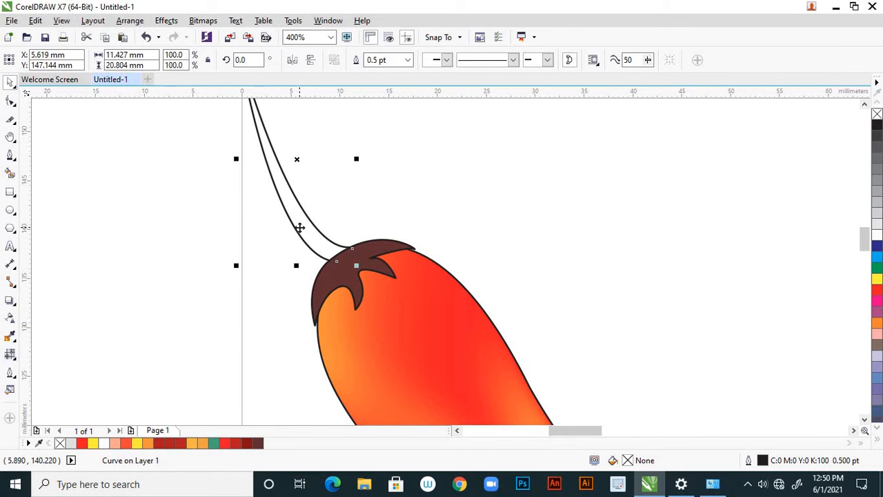
pyautogui.click(257, 444)
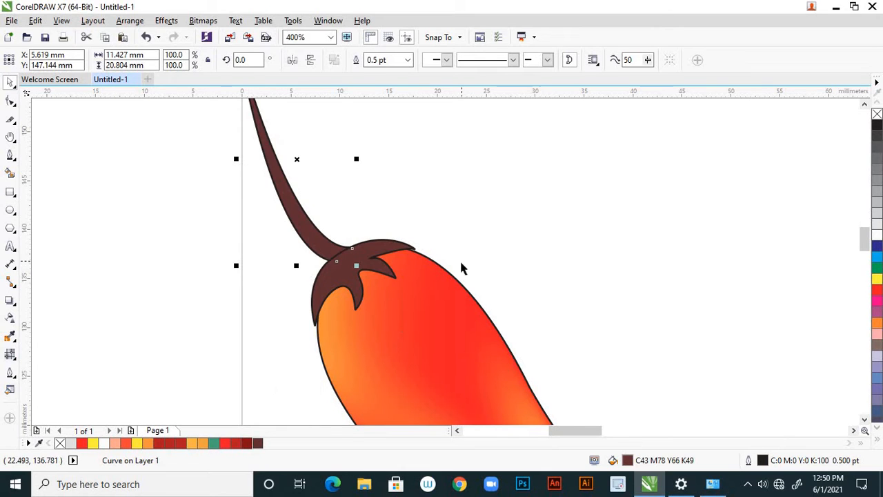
pyautogui.scroll(-1, 459, 267)
pyautogui.scroll(-1, 456, 269)
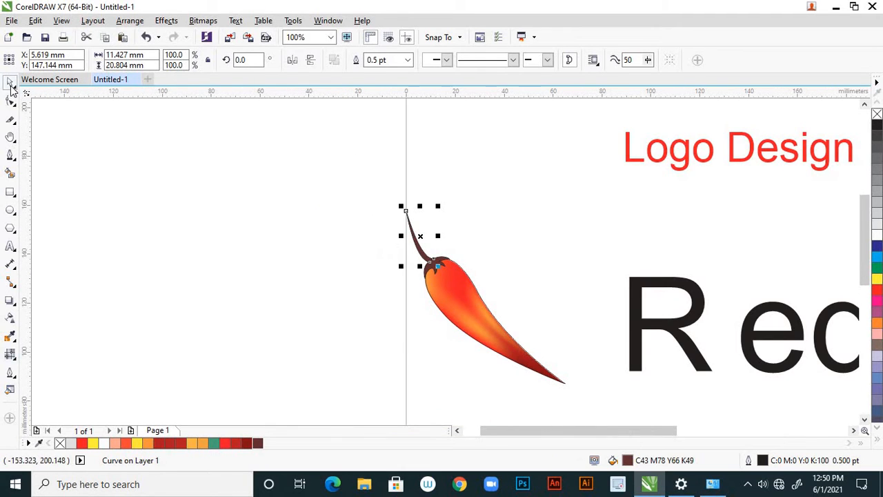
pyautogui.click(188, 305)
# Step: Remove the outline from the mesh-filled chilli body
pyautogui.scroll(1, 486, 275)
pyautogui.scroll(-1, 446, 264)
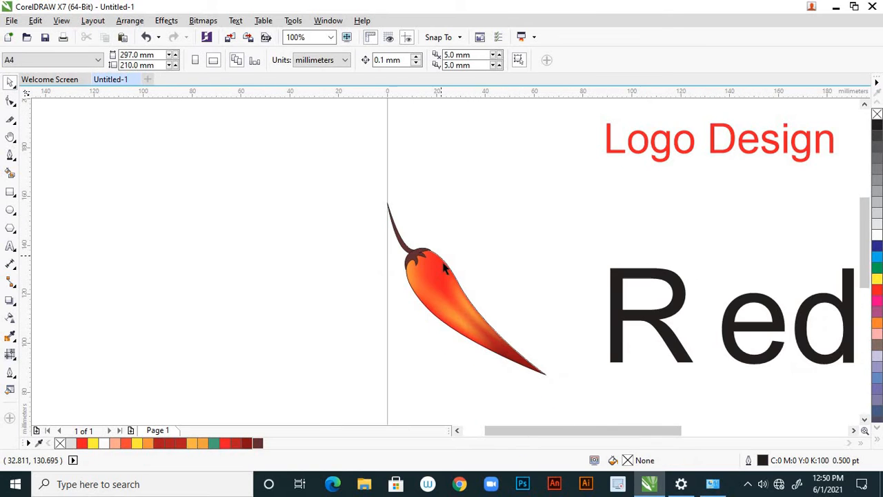
pyautogui.scroll(-1, 505, 332)
pyautogui.scroll(2, 494, 325)
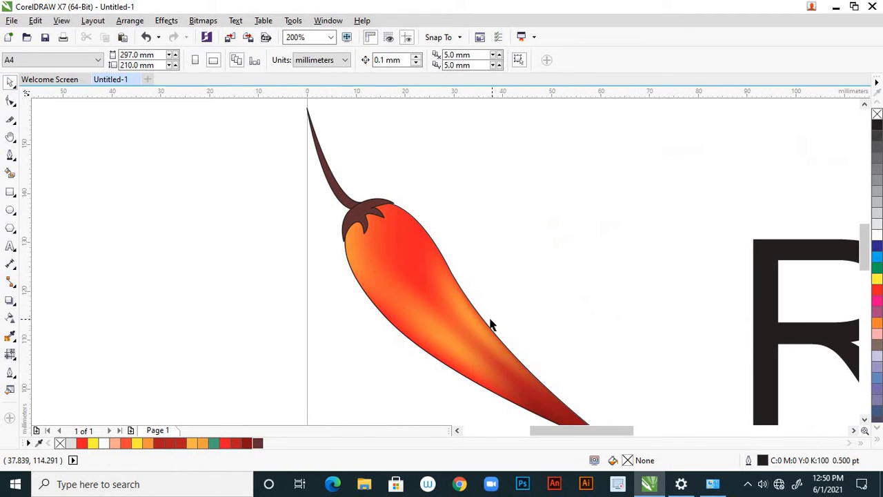
pyautogui.scroll(2, 491, 346)
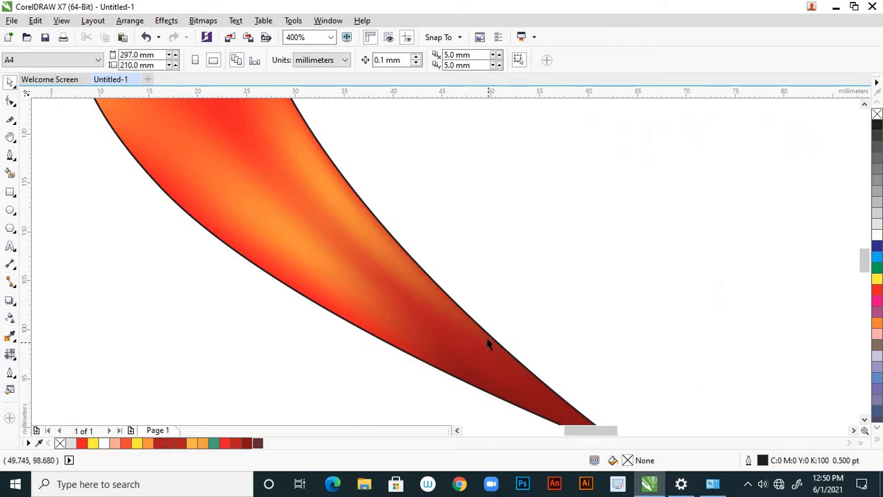
pyautogui.scroll(-1, 495, 356)
pyautogui.scroll(-1, 502, 309)
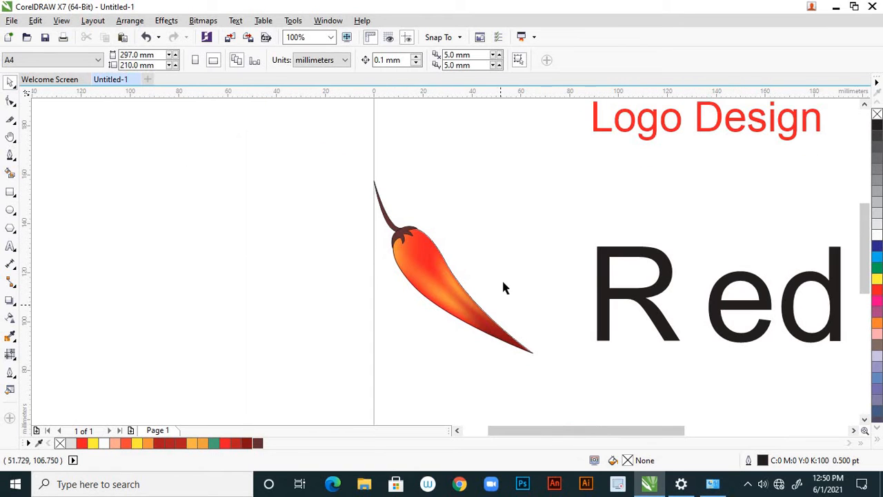
pyautogui.click(456, 303)
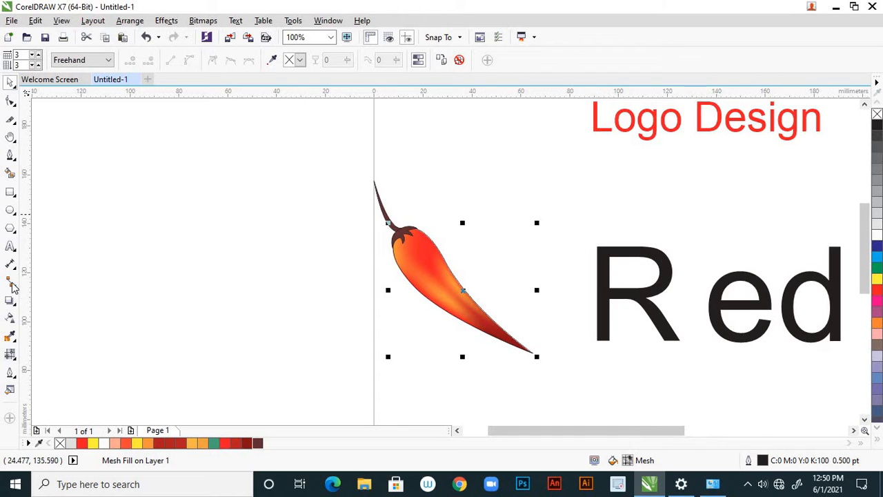
pyautogui.click(10, 373)
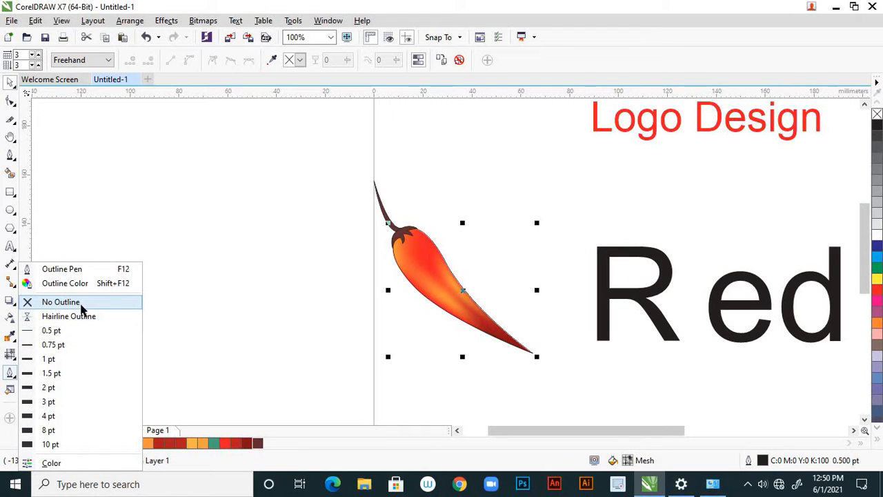
pyautogui.click(81, 302)
pyautogui.click(228, 318)
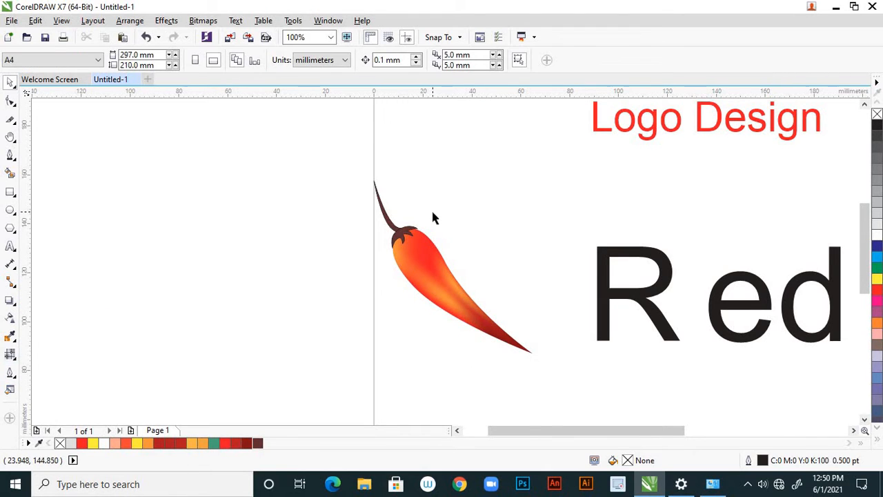
# Step: Set the outline width of the chilli's cap to None
pyautogui.scroll(5, 433, 214)
pyautogui.click(338, 273)
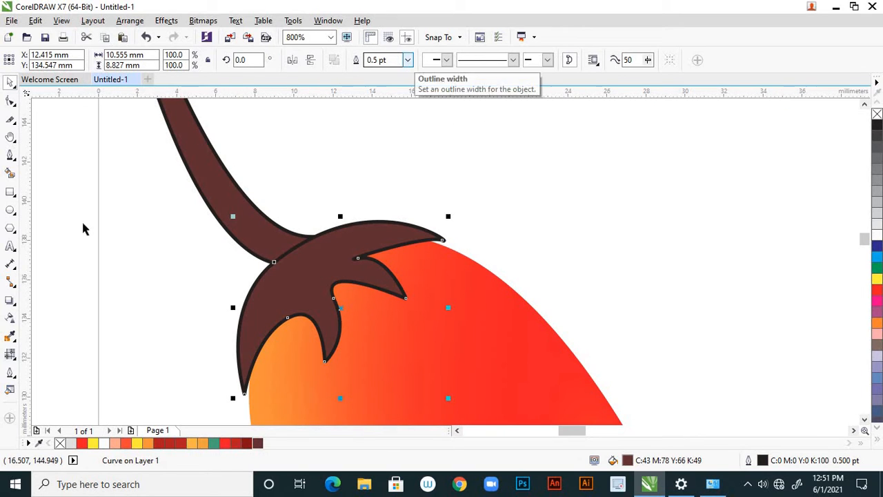
pyautogui.click(10, 373)
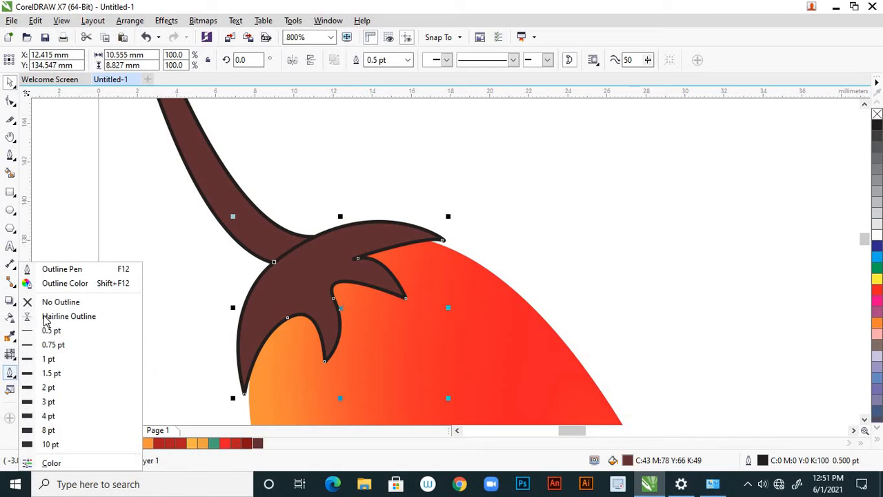
pyautogui.click(409, 61)
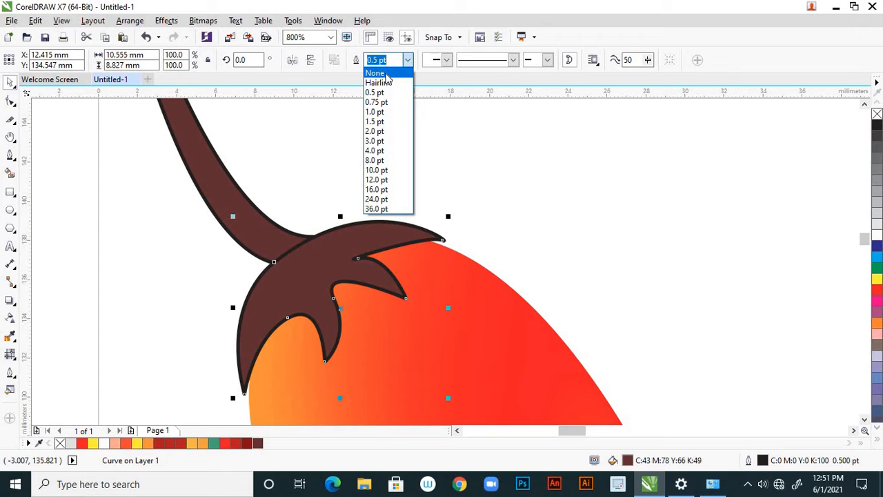
pyautogui.click(385, 76)
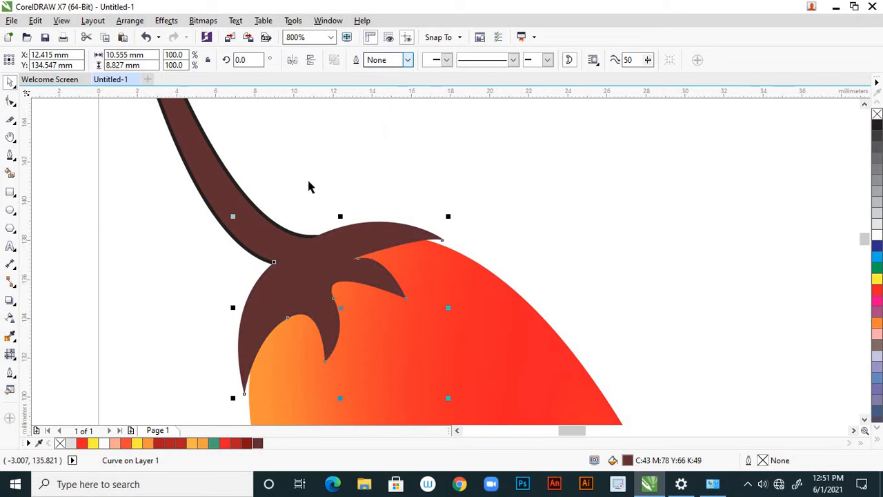
# Step: Set the outline width of the chilli's stem to None and deselect it
pyautogui.click(259, 239)
pyautogui.click(408, 60)
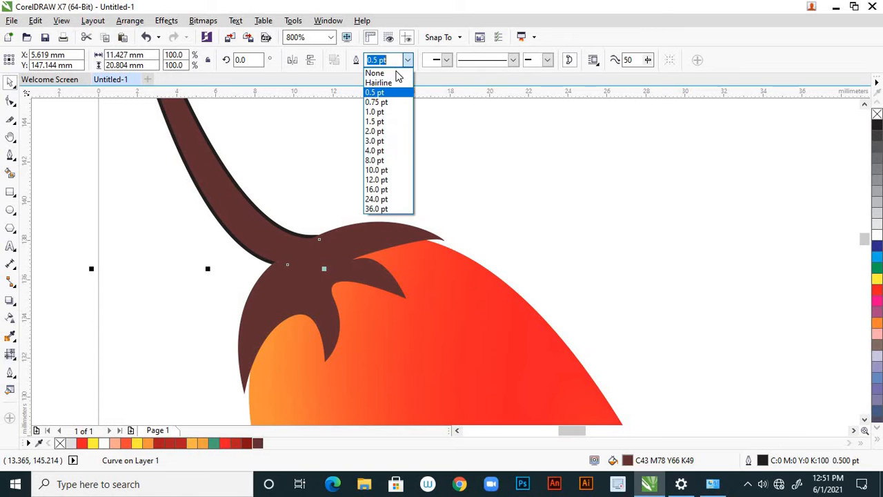
pyautogui.click(390, 74)
pyautogui.click(402, 176)
pyautogui.scroll(-4, 404, 183)
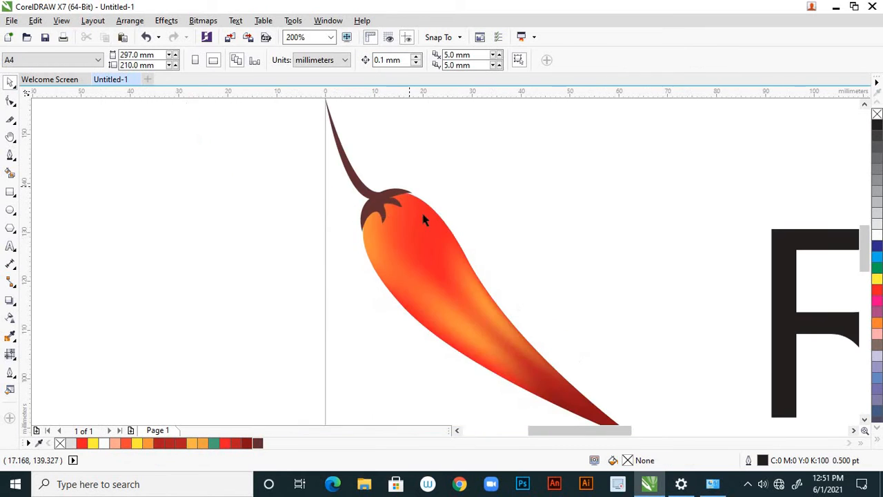
# Step: Group the chilli's stem, cap and body into one object and deselect it
pyautogui.scroll(2, 453, 219)
pyautogui.scroll(-2, 453, 219)
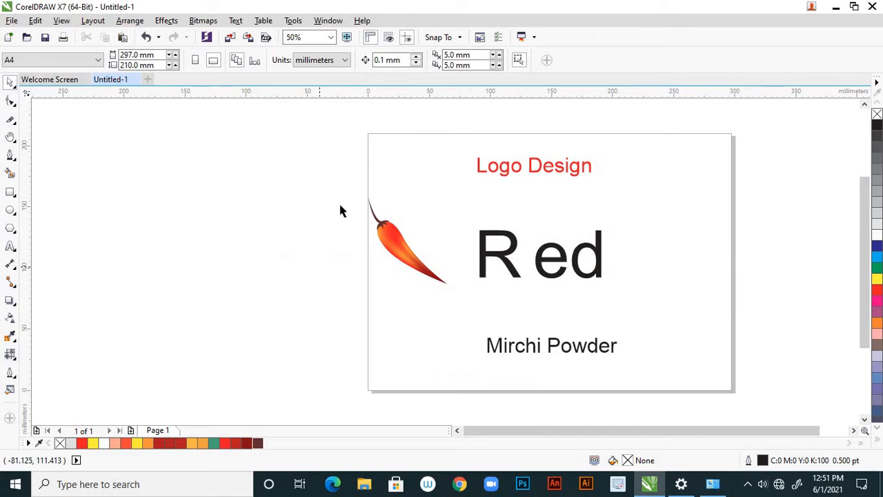
pyautogui.scroll(2, 383, 213)
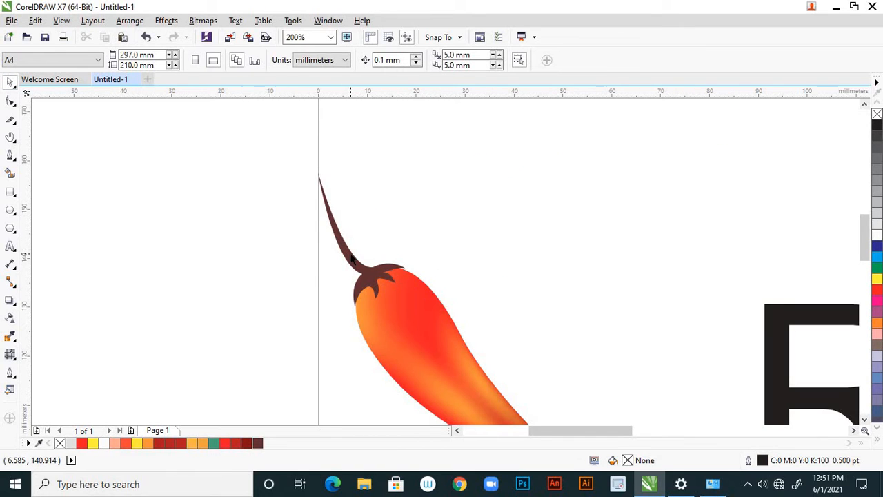
pyautogui.click(362, 302)
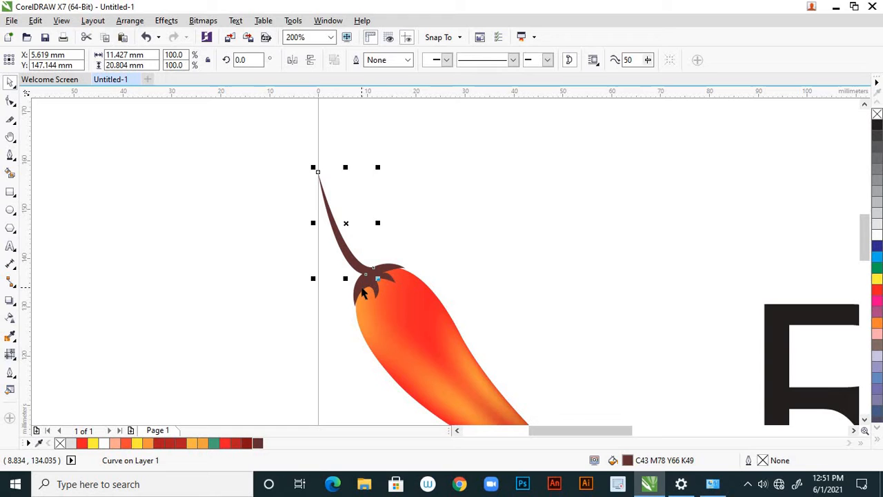
pyautogui.keyDown('shift'); pyautogui.click(362, 293); pyautogui.keyUp('shift')
pyautogui.keyDown('shift'); pyautogui.click(402, 343); pyautogui.keyUp('shift')
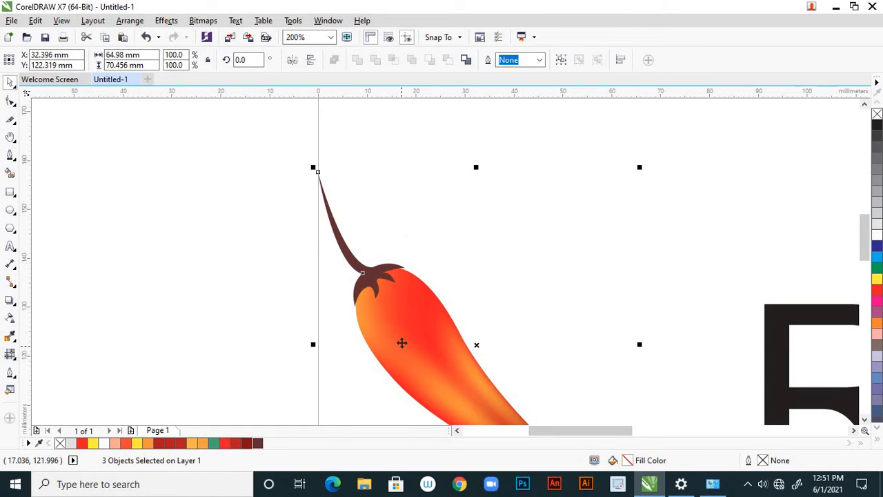
pyautogui.rightClick(402, 309)
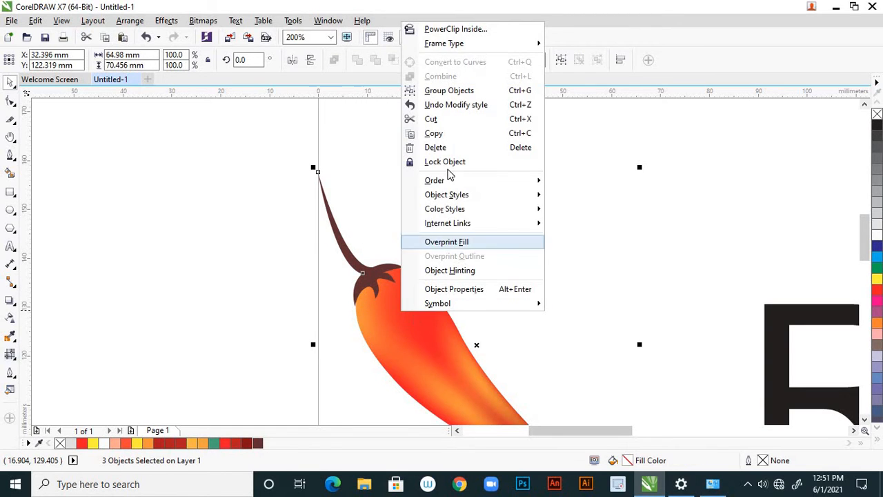
pyautogui.click(454, 94)
pyautogui.click(372, 177)
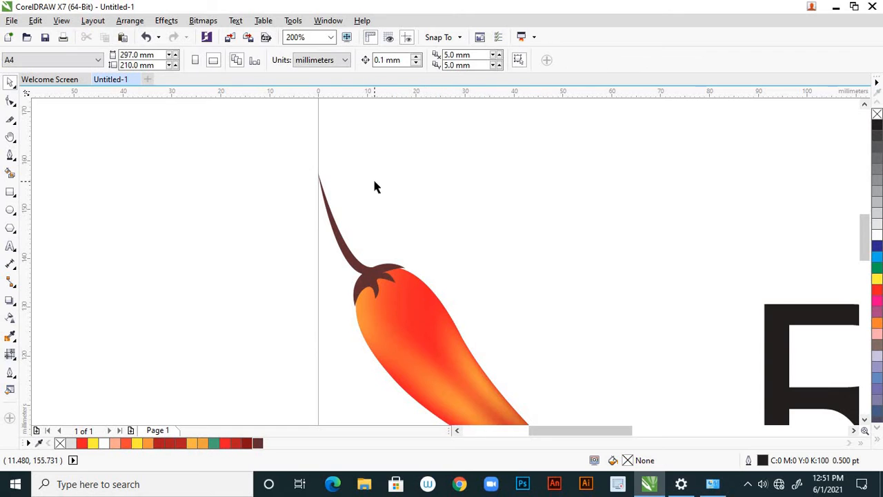
# Step: Try the grouped chilli over the letter R and park it across the page's left edge, clear of the lettering
pyautogui.scroll(-3, 372, 177)
pyautogui.click(391, 230)
pyautogui.moveTo(391, 231); pyautogui.dragTo(308, 261)
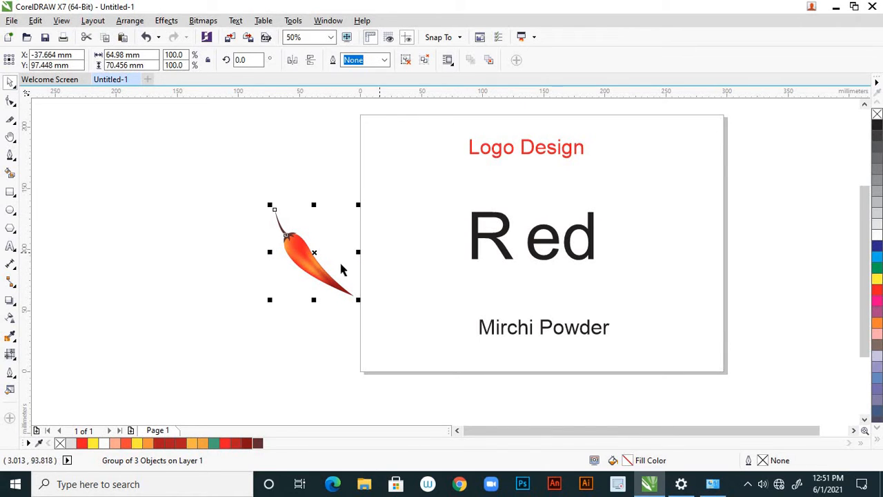
pyautogui.moveTo(336, 283); pyautogui.dragTo(500, 253)
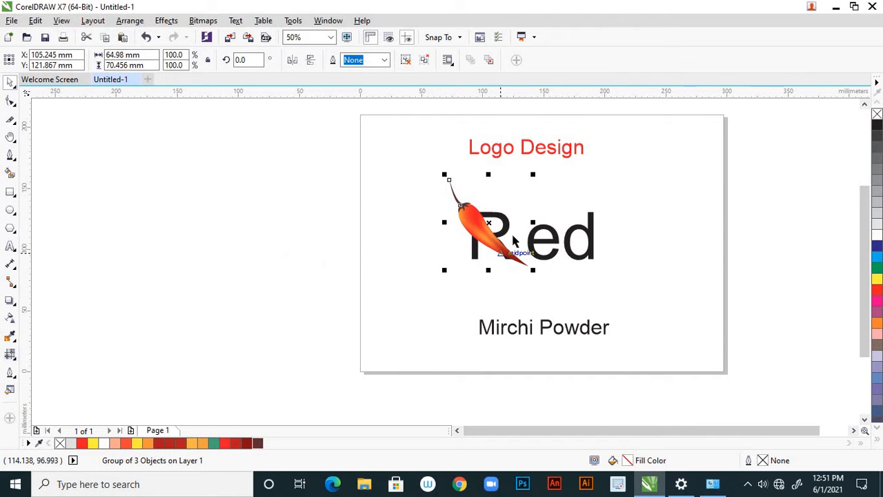
pyautogui.scroll(2, 486, 241)
pyautogui.moveTo(436, 267); pyautogui.dragTo(202, 314)
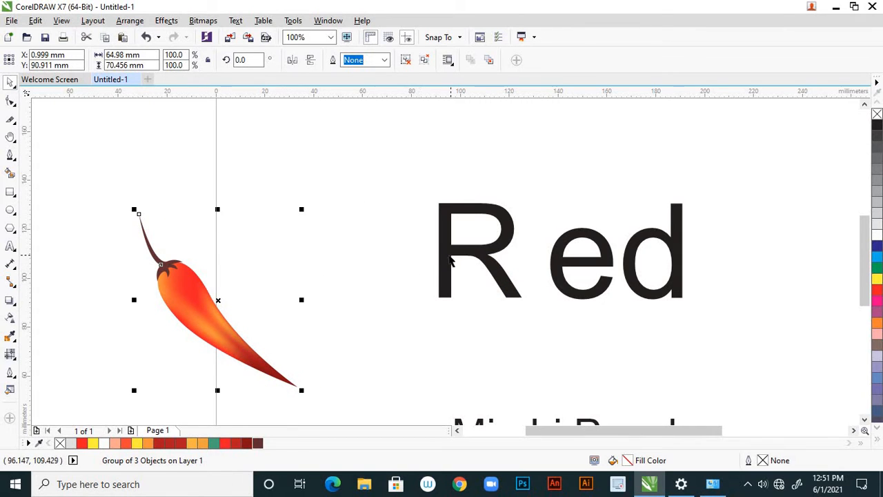
# Step: Convert the separate letter R from artistic text to curves
pyautogui.click(429, 298)
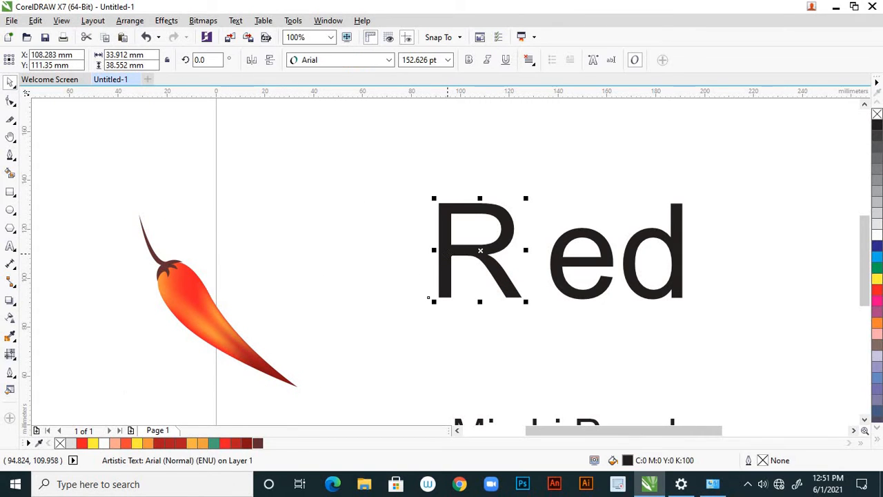
pyautogui.rightClick(511, 240)
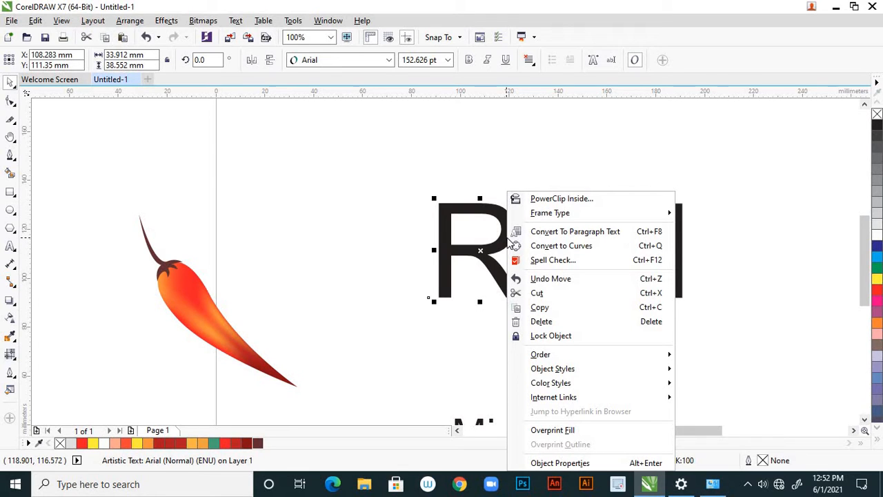
pyautogui.click(570, 247)
# Step: Try to start a Knife cut at the upper-left corner node of the R
pyautogui.scroll(1, 513, 205)
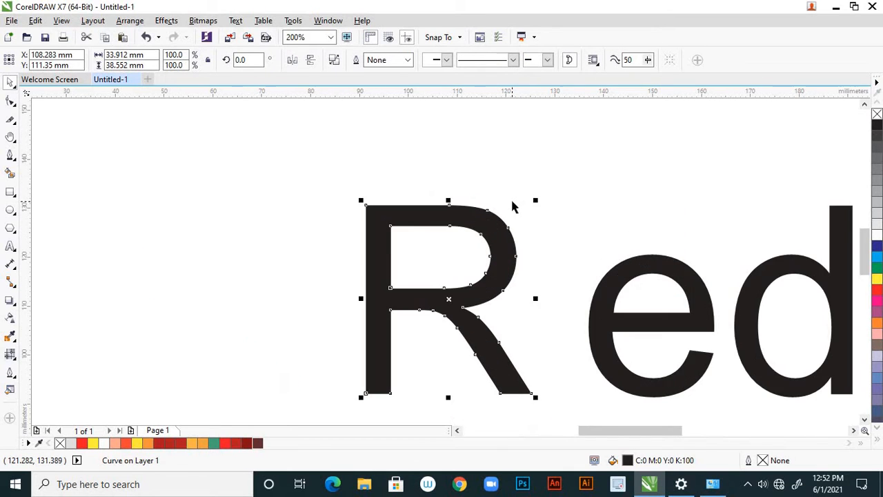
pyautogui.scroll(-1, 515, 195)
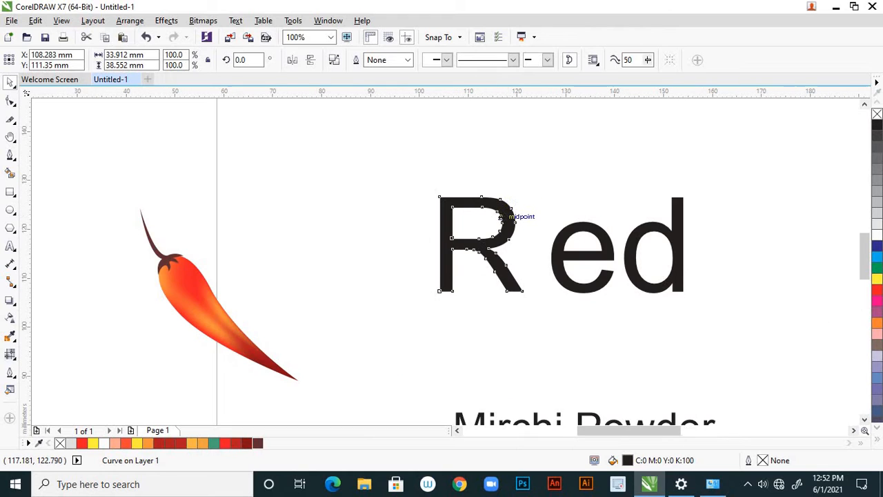
pyautogui.scroll(1, 500, 217)
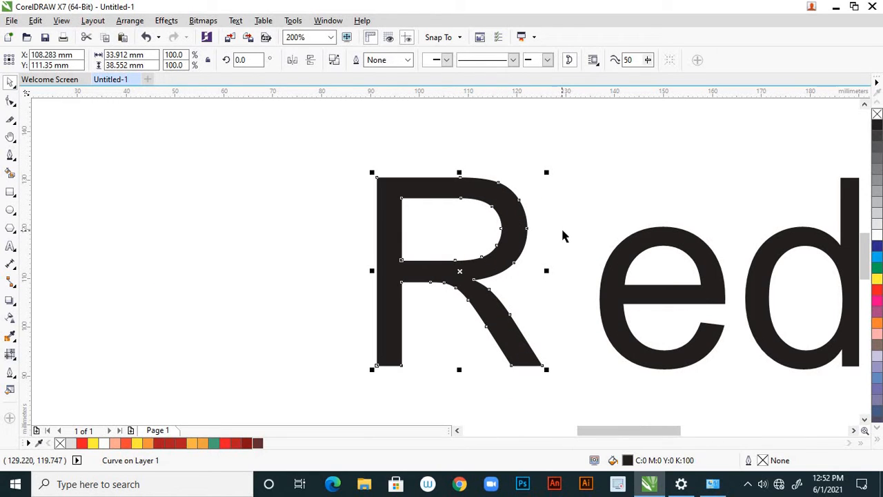
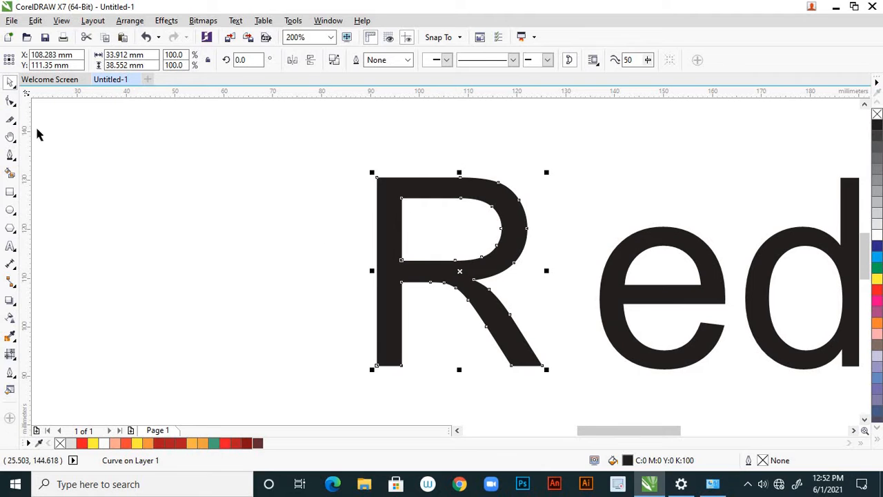
pyautogui.click(12, 121)
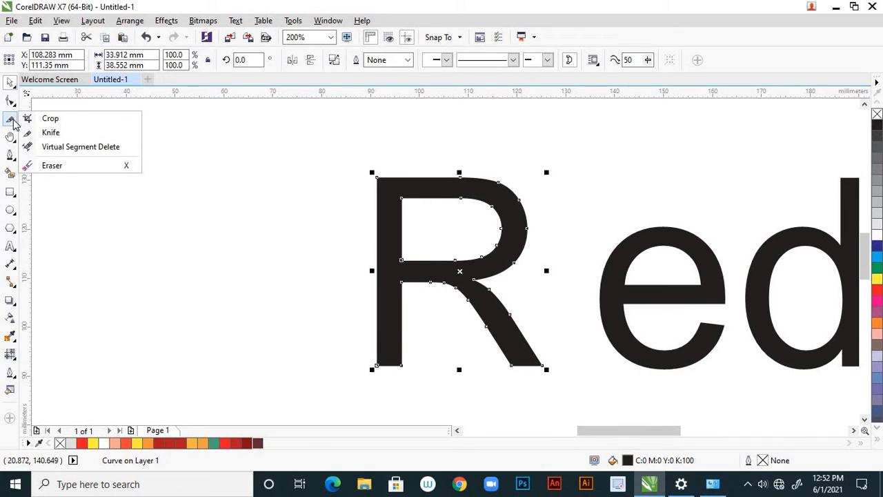
pyautogui.click(50, 133)
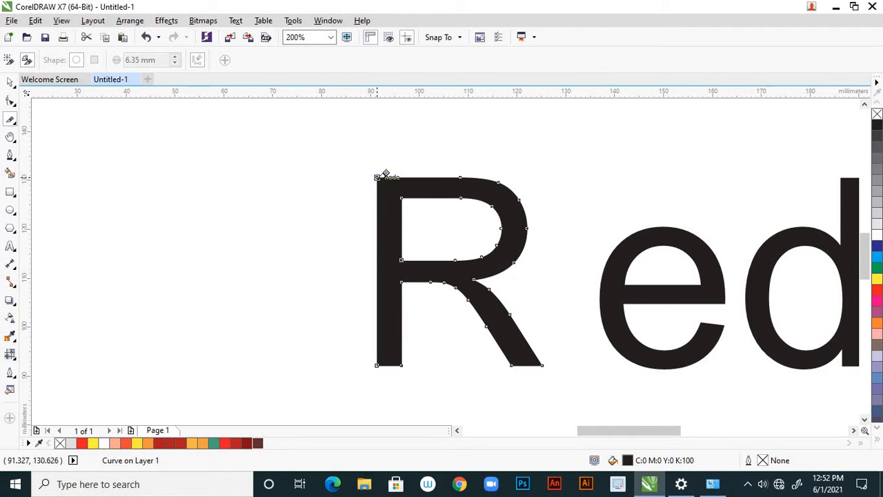
pyautogui.click(378, 178)
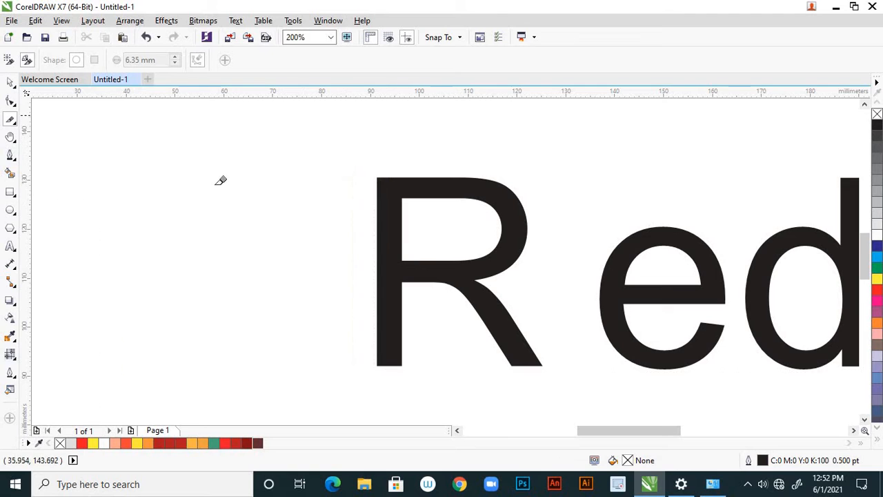
pyautogui.press('space')
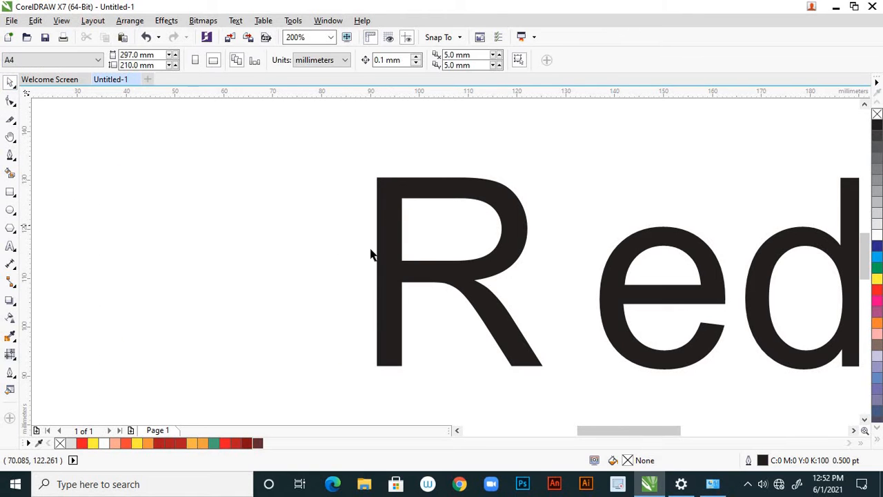
# Step: Reselect the R and try to slice it with the Knife between the bowl's inner edge and the upper-left corner
pyautogui.click(387, 245)
pyautogui.click(10, 118)
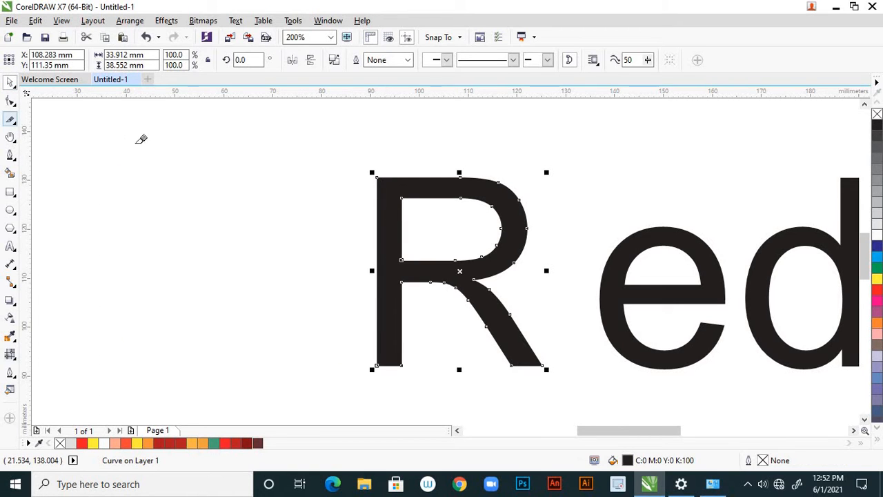
pyautogui.click(377, 177)
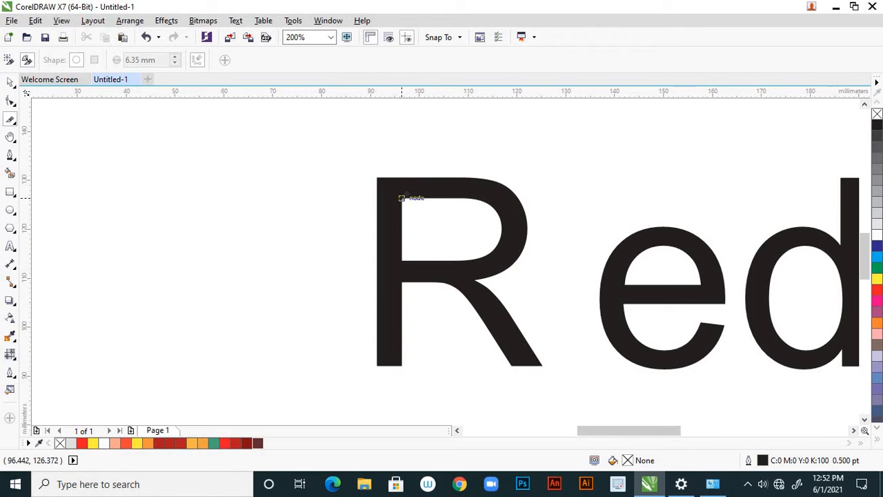
pyautogui.click(444, 254)
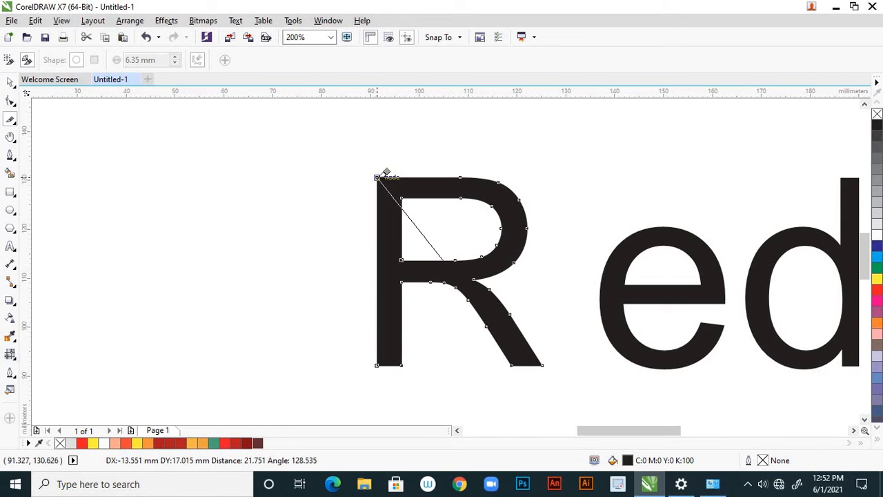
pyautogui.click(386, 172)
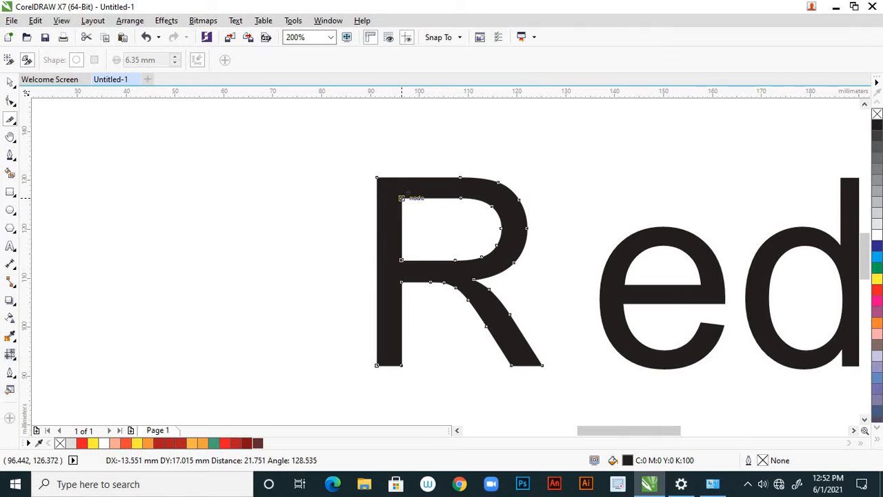
pyautogui.click(11, 82)
pyautogui.click(393, 310)
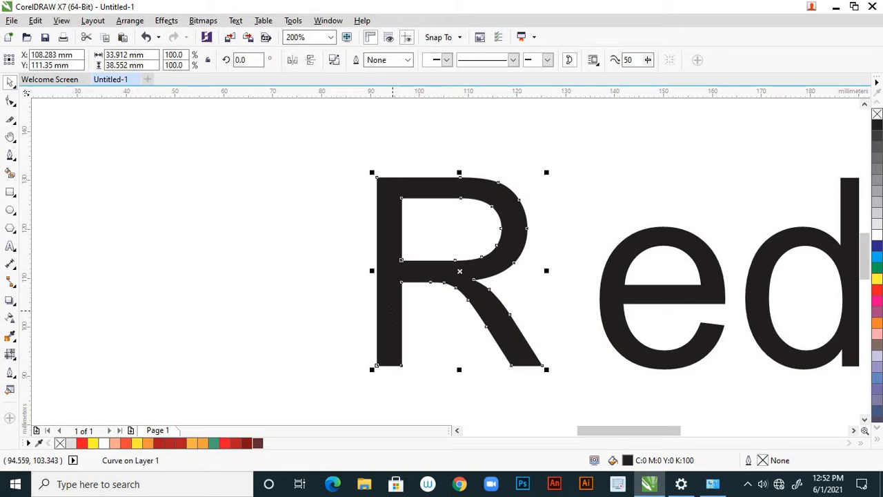
pyautogui.click(286, 254)
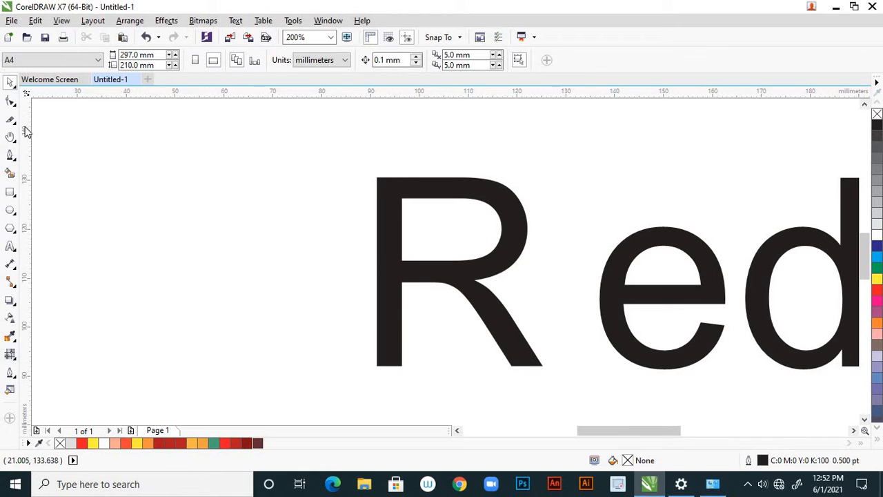
# Step: Try to erase the R's left edge with the Eraser tool without selecting the letter
pyautogui.click(14, 123)
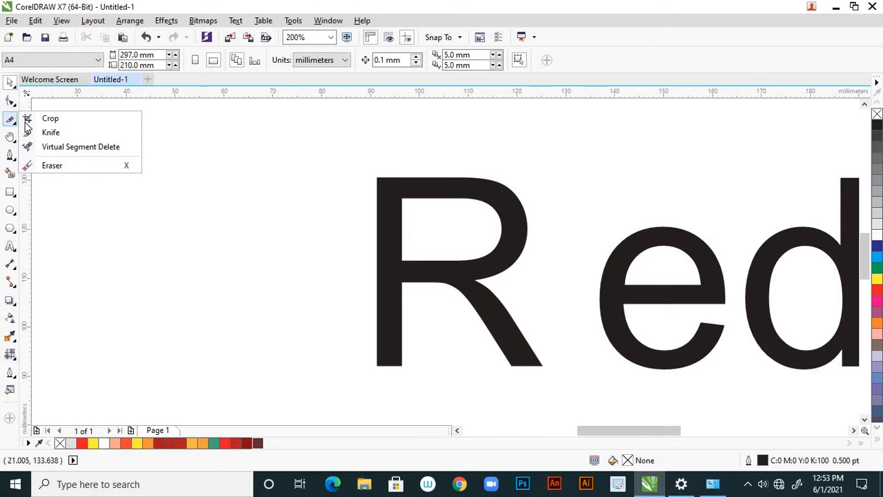
pyautogui.click(52, 166)
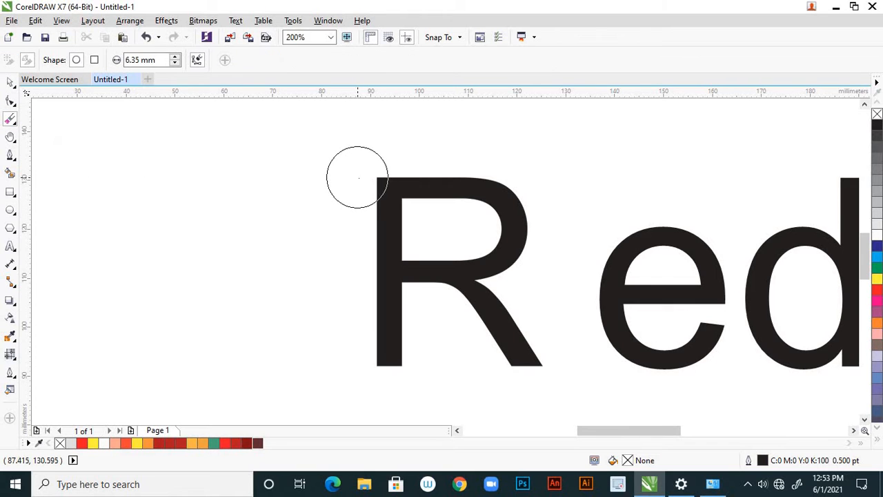
pyautogui.click(349, 211)
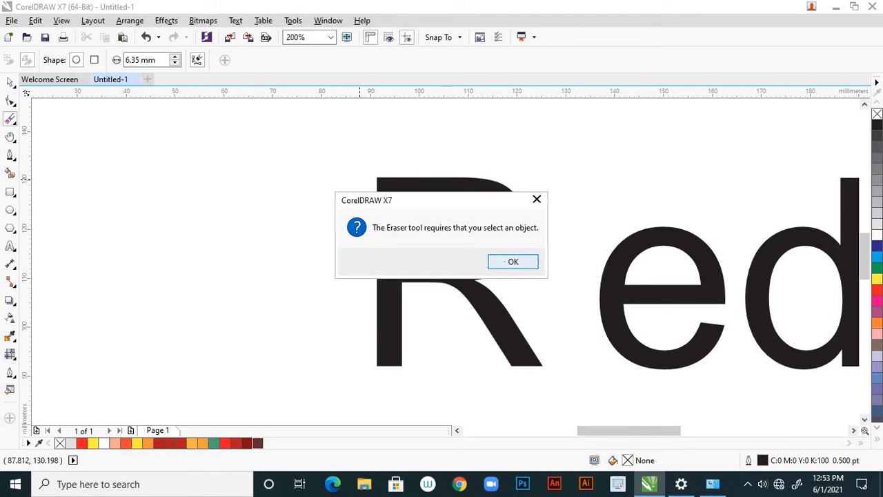
pyautogui.click(512, 262)
# Step: Select the R and erase its whole vertical stem with a round 6.35 mm eraser, undoing the partial trial stroke
pyautogui.click(10, 82)
pyautogui.click(389, 276)
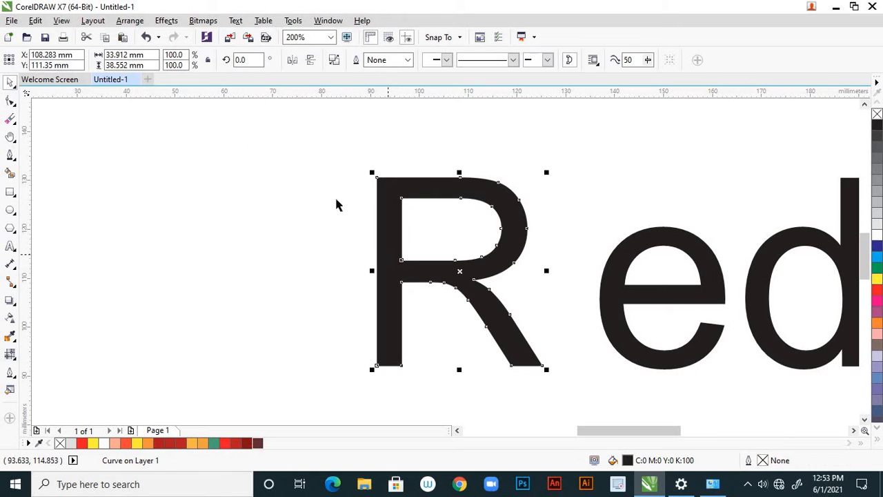
pyautogui.click(10, 119)
pyautogui.moveTo(351, 181); pyautogui.dragTo(356, 225)
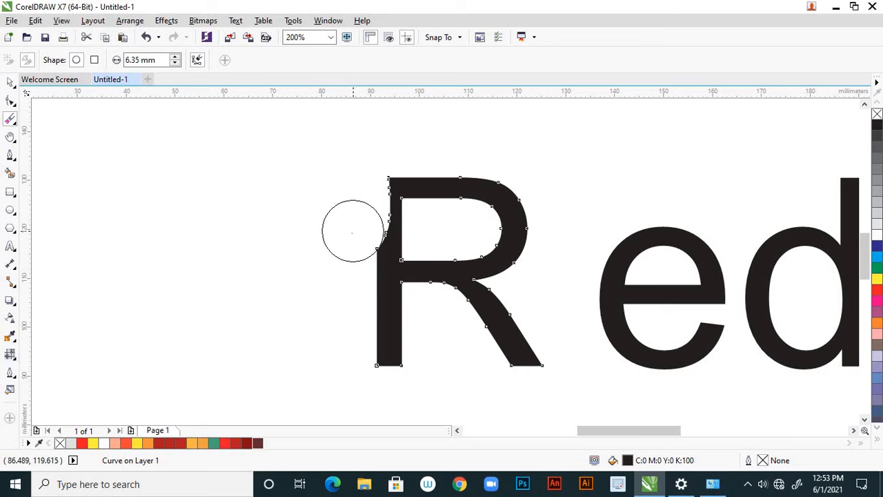
pyautogui.hotkey('ctrl', 'z')
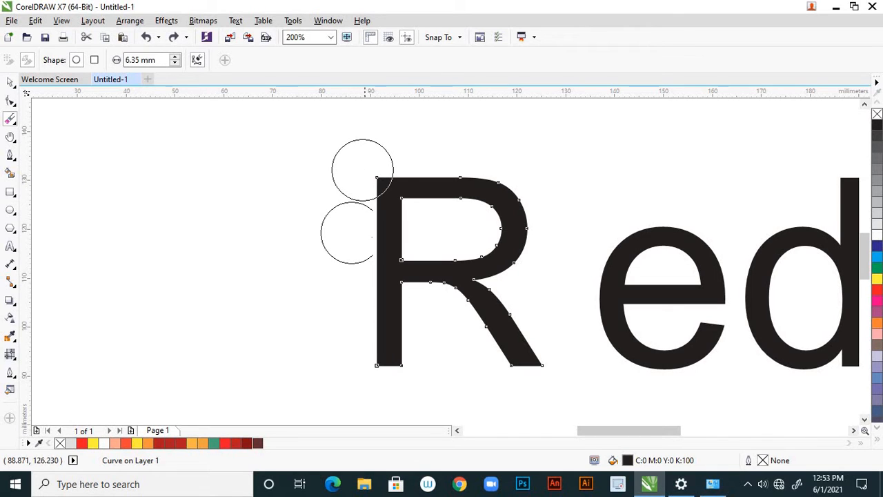
pyautogui.moveTo(356, 178)
pyautogui.mouseDown()
pyautogui.moveTo(374, 200)
pyautogui.moveTo(379, 254)
pyautogui.moveTo(381, 349)
pyautogui.moveTo(368, 369)
pyautogui.mouseUp()
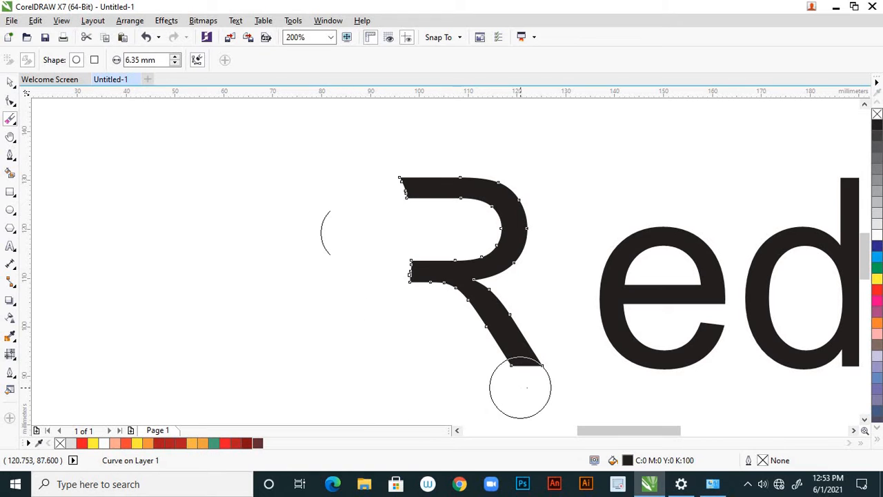
# Step: Erase the R's diagonal leg below the bowl with the round 6.35 mm eraser
pyautogui.moveTo(547, 383)
pyautogui.mouseDown()
pyautogui.moveTo(497, 328)
pyautogui.moveTo(455, 321)
pyautogui.mouseUp()
pyautogui.scroll(2, 455, 321)
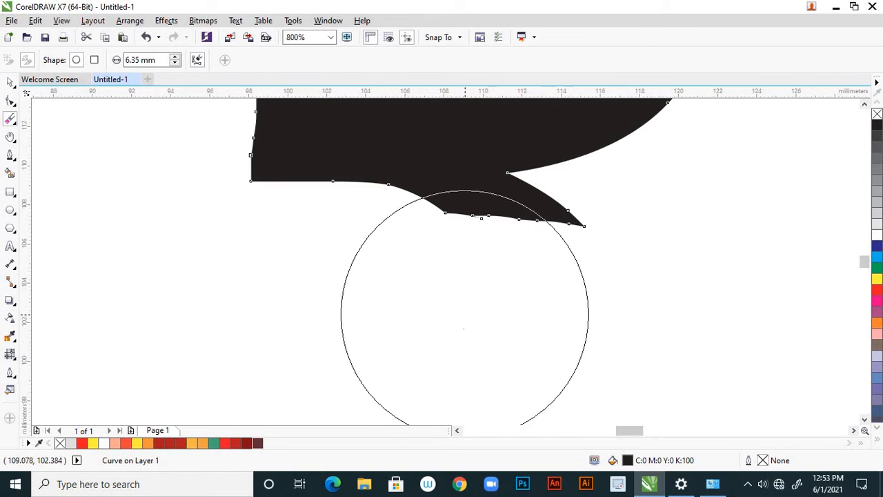
pyautogui.scroll(-1, 466, 332)
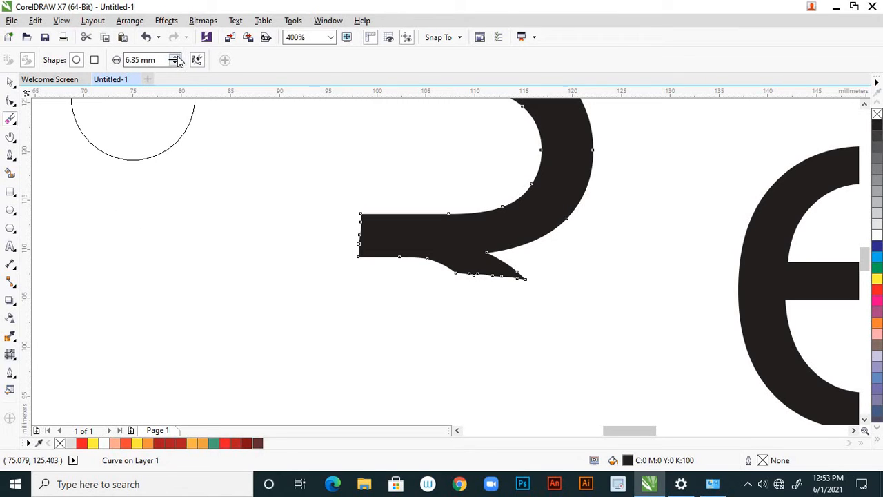
# Step: Set the eraser thickness to 2 mm and trim the remaining leg stub along the bowl's lower edge
pyautogui.moveTo(161, 61); pyautogui.dragTo(118, 55)
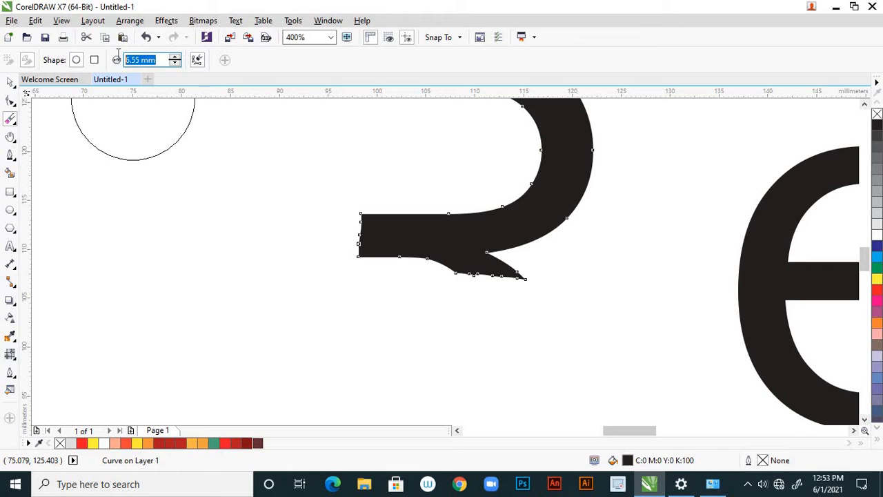
pyautogui.write('2')
pyautogui.press('Return')
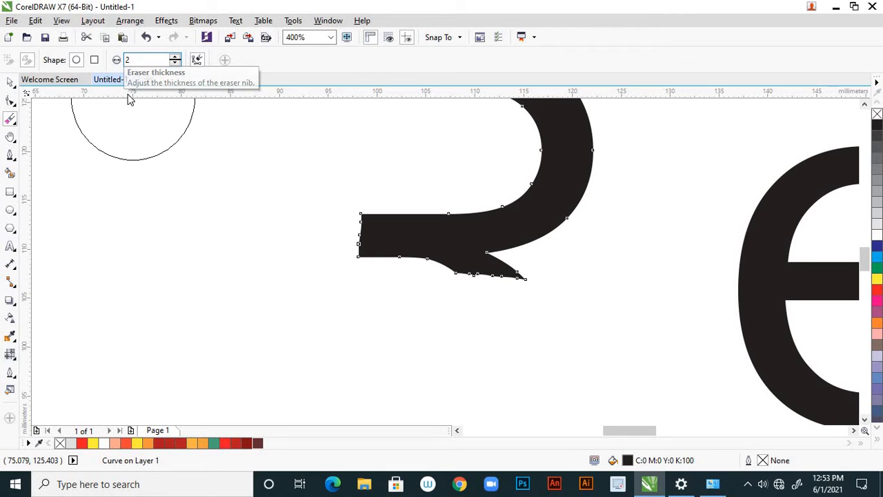
pyautogui.moveTo(532, 292); pyautogui.dragTo(451, 286)
pyautogui.scroll(2, 459, 272)
pyautogui.scroll(-1, 436, 324)
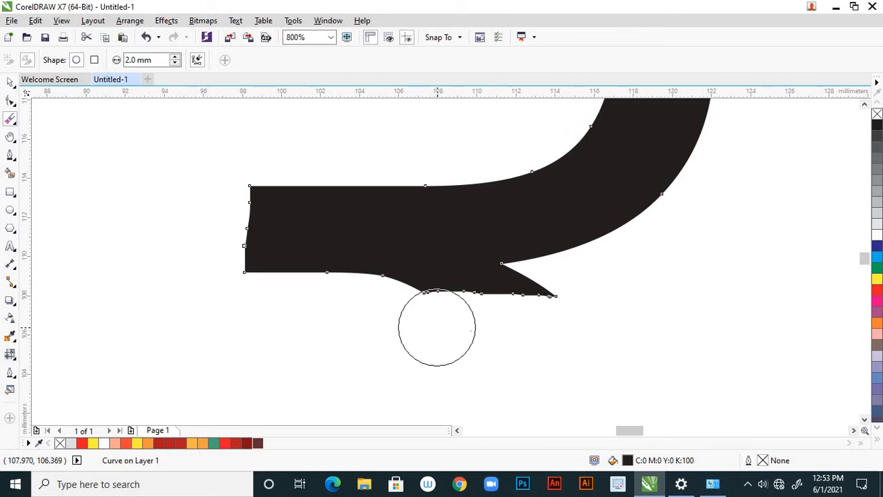
pyautogui.moveTo(569, 332)
pyautogui.mouseDown()
pyautogui.moveTo(525, 316)
pyautogui.moveTo(426, 318)
pyautogui.moveTo(433, 324)
pyautogui.mouseUp()
pyautogui.moveTo(538, 310); pyautogui.dragTo(403, 317)
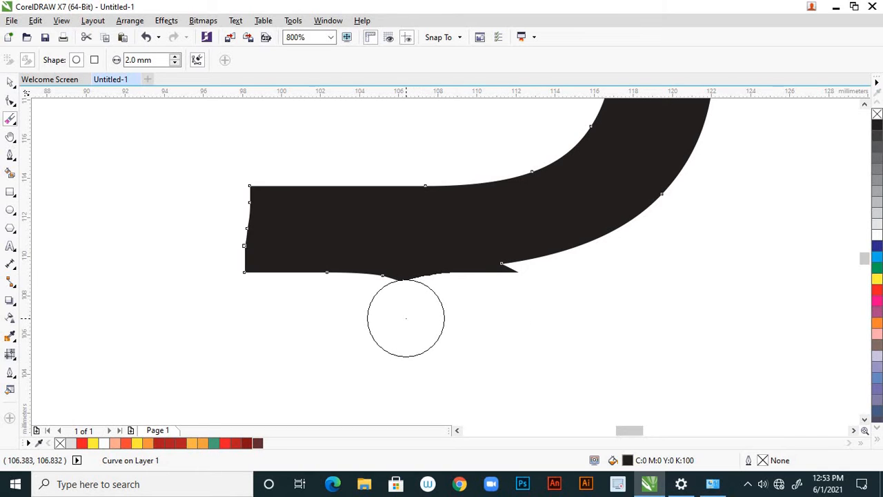
pyautogui.scroll(-2, 489, 341)
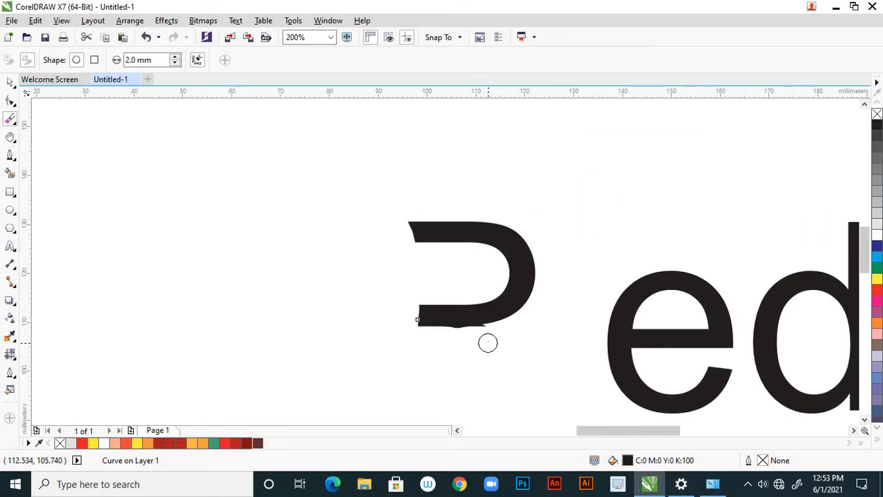
pyautogui.scroll(-1, 404, 207)
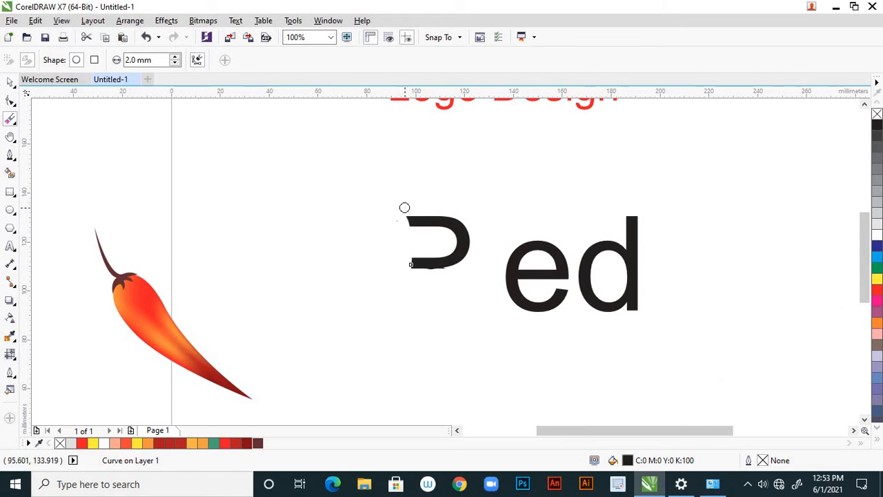
pyautogui.click(10, 82)
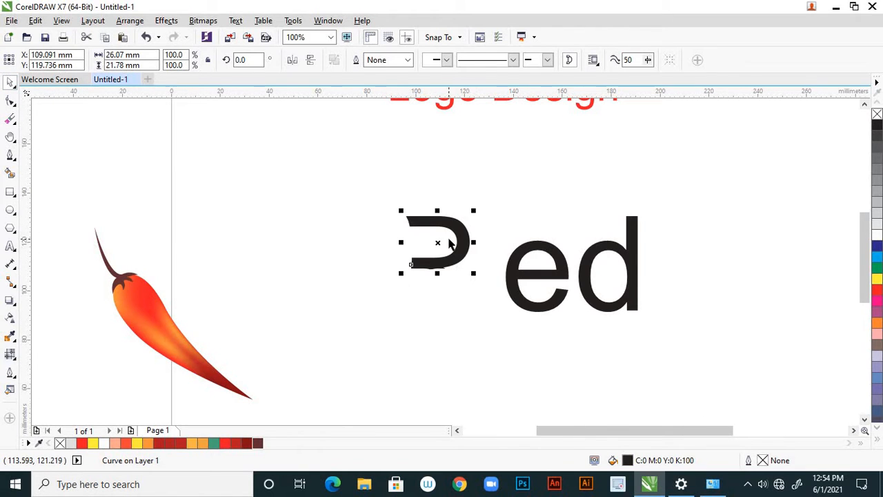
pyautogui.scroll(2, 478, 240)
pyautogui.click(357, 239)
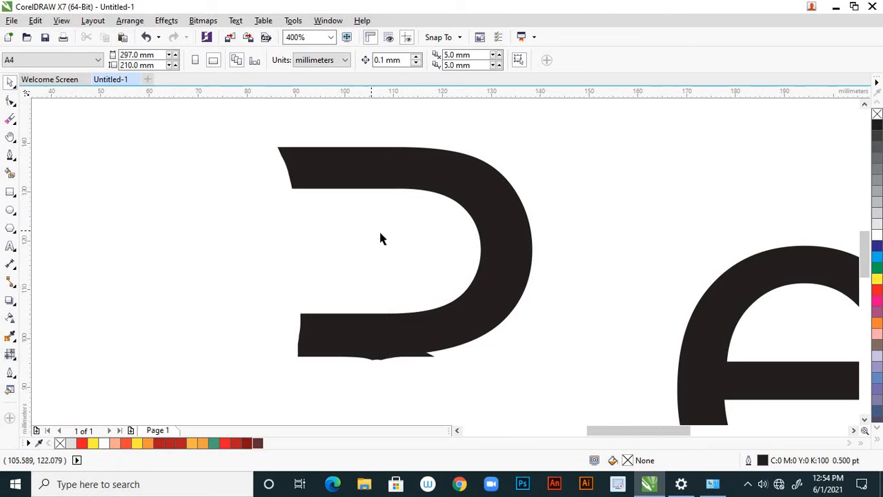
pyautogui.scroll(-1, 372, 235)
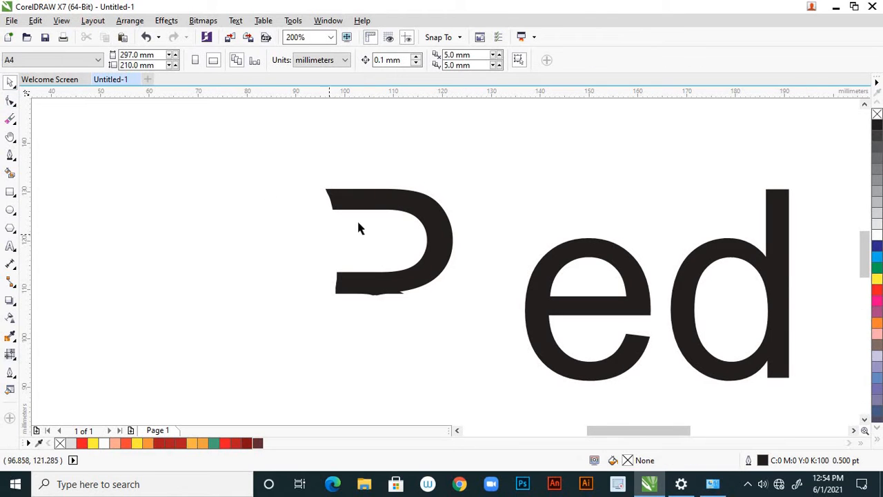
pyautogui.click(17, 105)
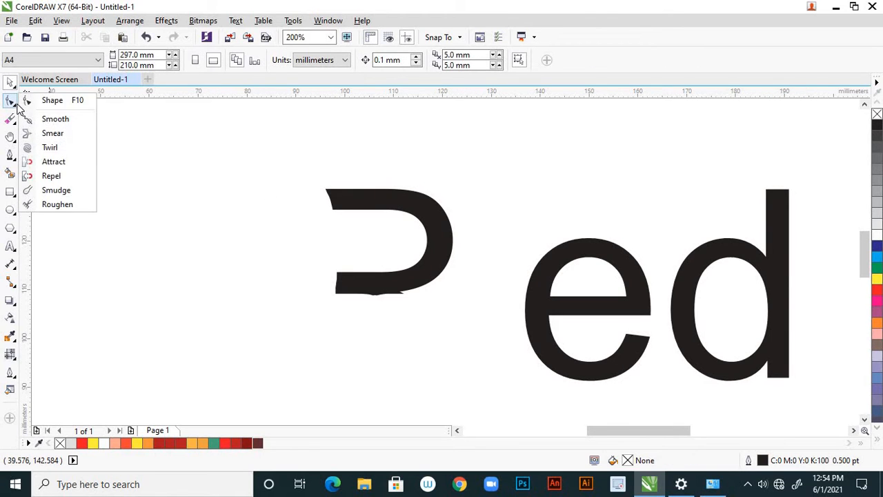
pyautogui.click(52, 100)
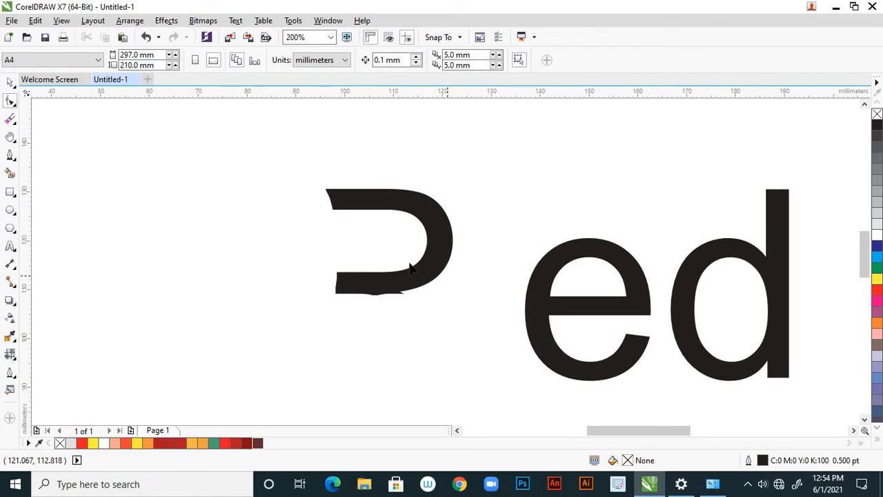
pyautogui.scroll(-2, 236, 240)
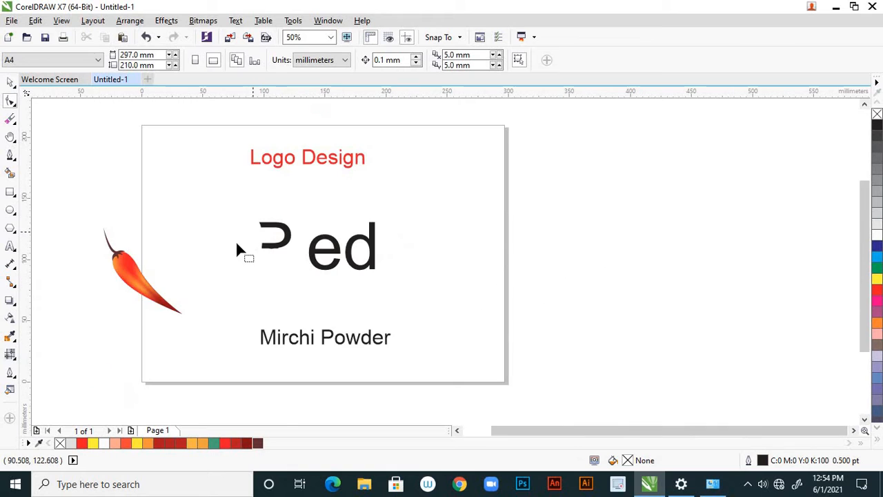
pyautogui.scroll(1, 235, 238)
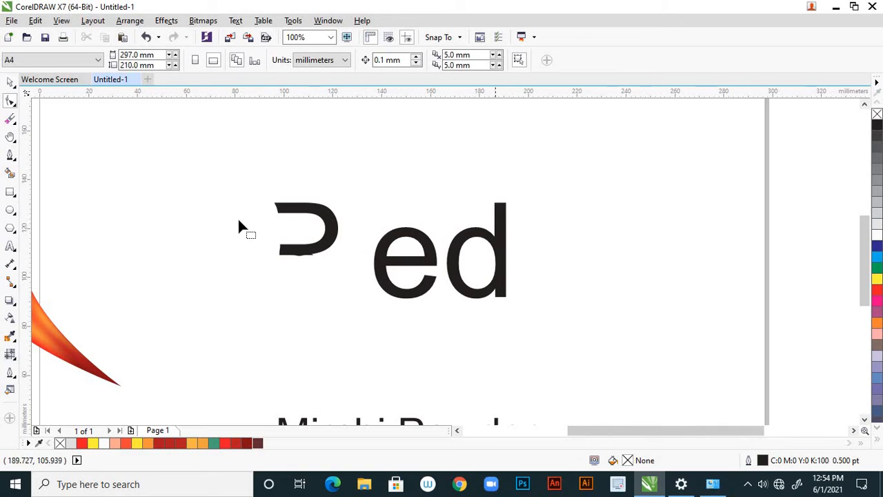
pyautogui.click(10, 157)
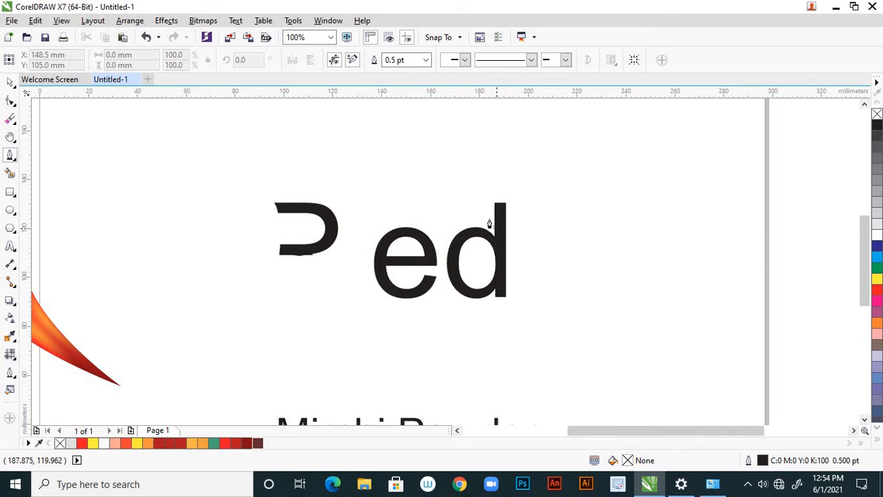
pyautogui.scroll(1, 493, 221)
pyautogui.scroll(-1, 524, 235)
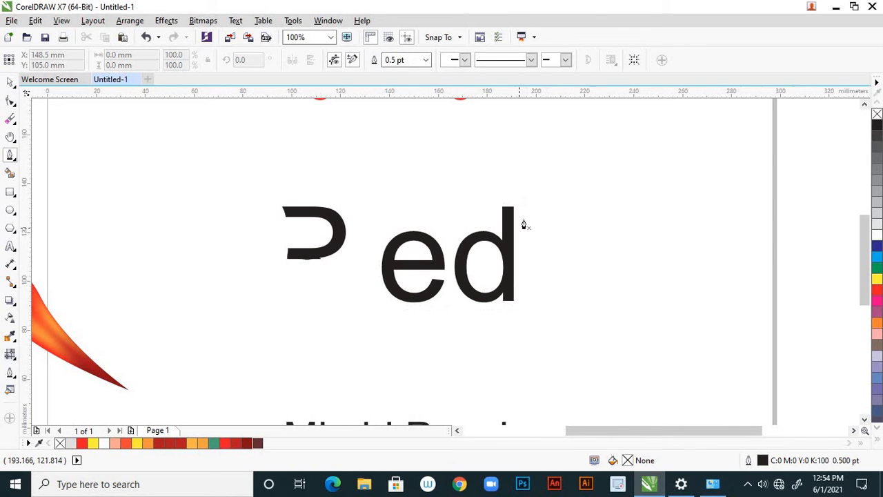
pyautogui.scroll(1, 502, 214)
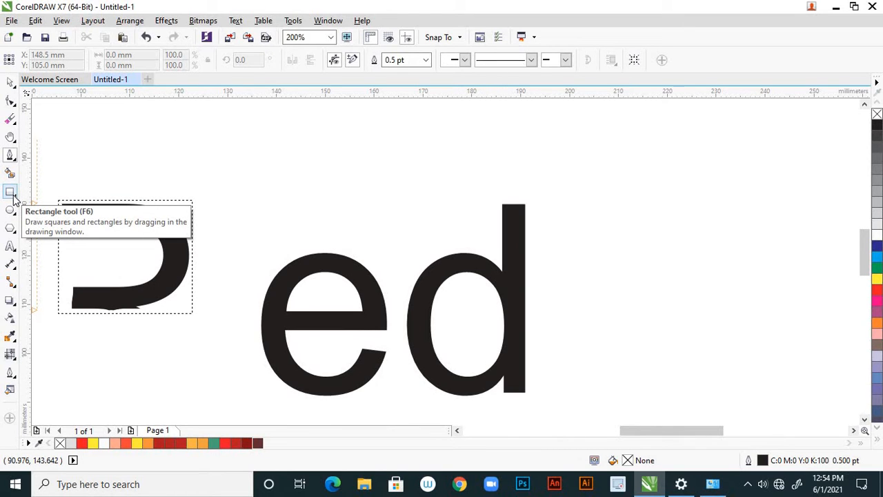
# Step: Draw a rectangle about 4.37 mm wide and 38.45 mm high over the vertical stem of the d
pyautogui.click(12, 193)
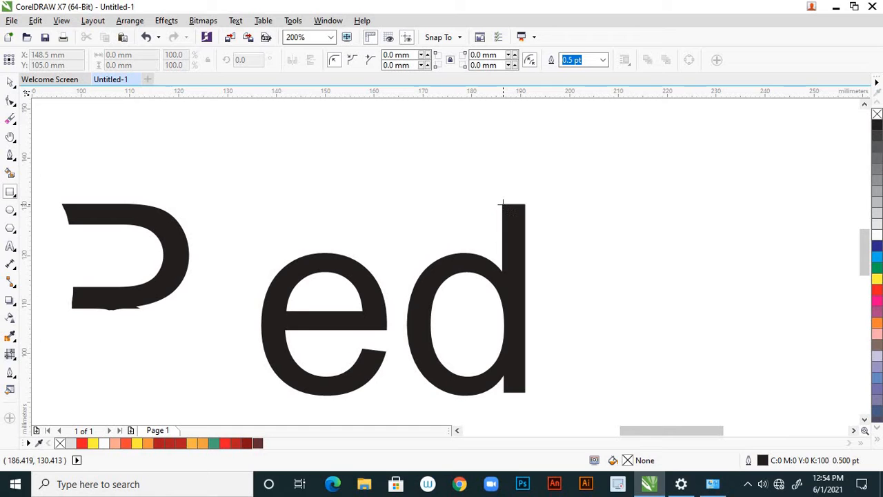
pyautogui.moveTo(503, 204); pyautogui.dragTo(527, 393)
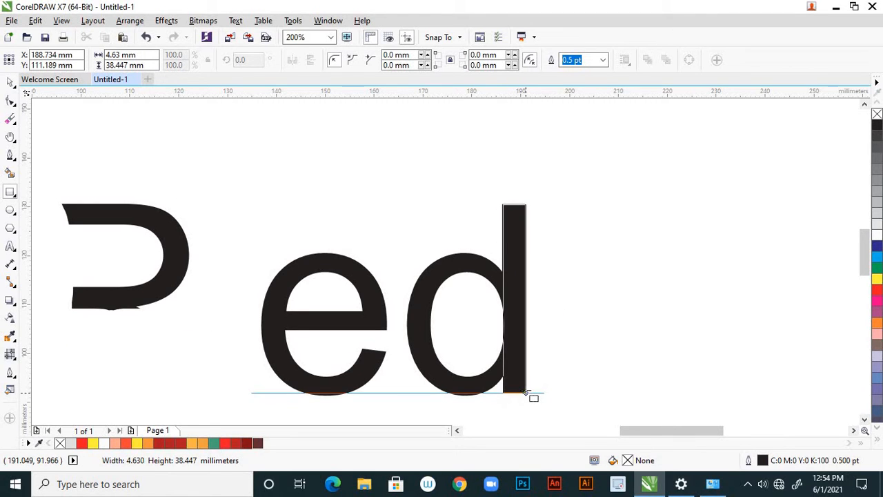
pyautogui.moveTo(526, 393); pyautogui.dragTo(527, 395)
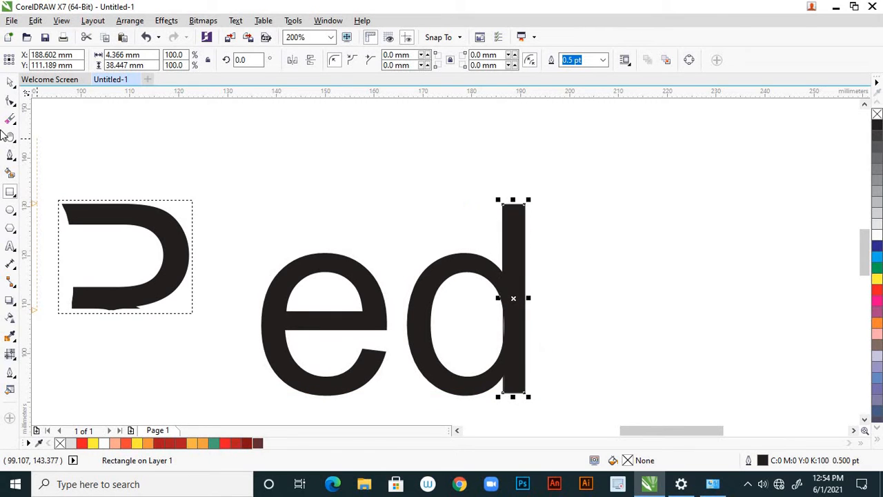
# Step: Move the rectangle from the d to the empty space just left of the R's bowl
pyautogui.click(9, 82)
pyautogui.moveTo(517, 244); pyautogui.dragTo(286, 246)
pyautogui.scroll(-1, 699, 259)
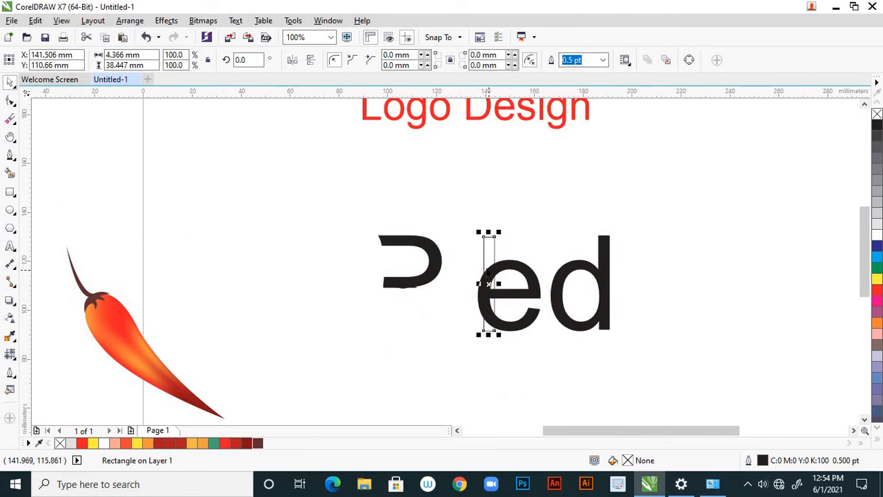
pyautogui.moveTo(480, 267); pyautogui.dragTo(354, 258)
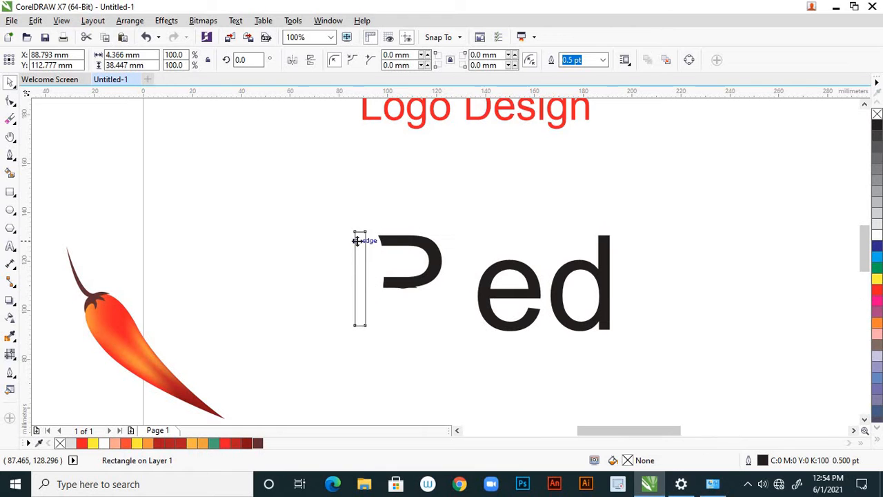
# Step: Place a horizontal guideline exactly along the top edge of the R's bowl, at about 130.63 mm
pyautogui.scroll(1, 357, 248)
pyautogui.moveTo(306, 93); pyautogui.dragTo(373, 229)
pyautogui.scroll(2, 418, 270)
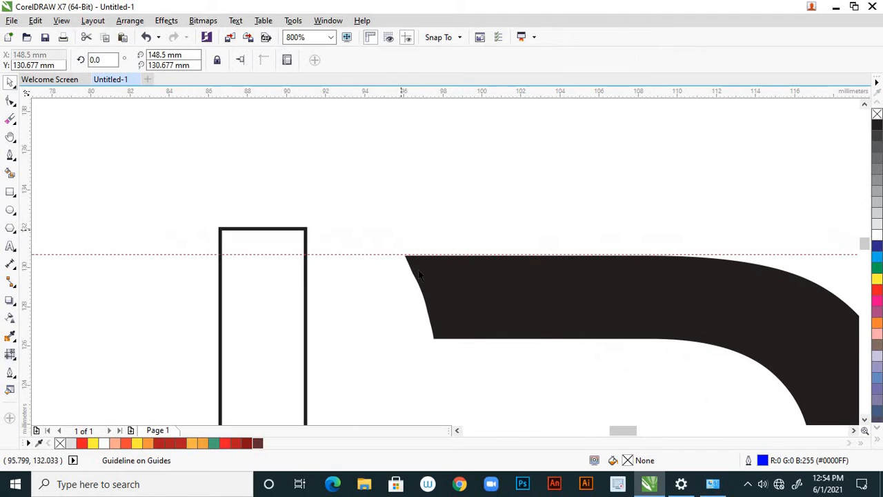
pyautogui.scroll(1, 418, 269)
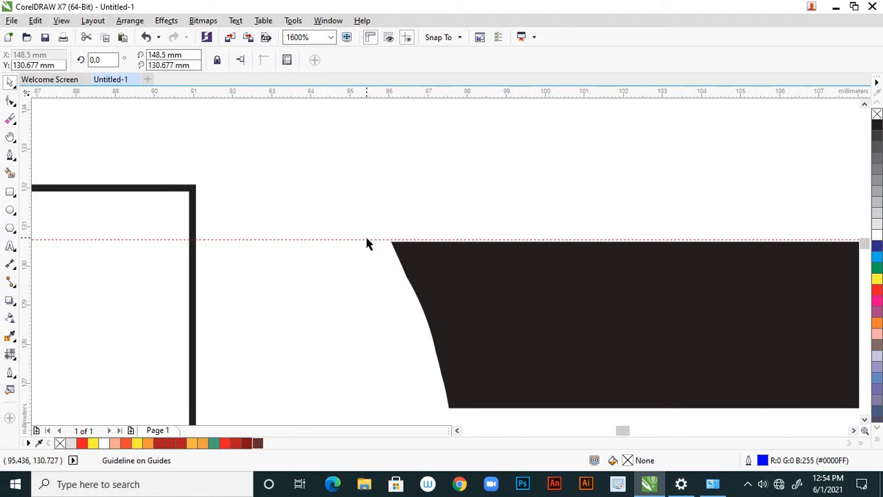
pyautogui.click(370, 246)
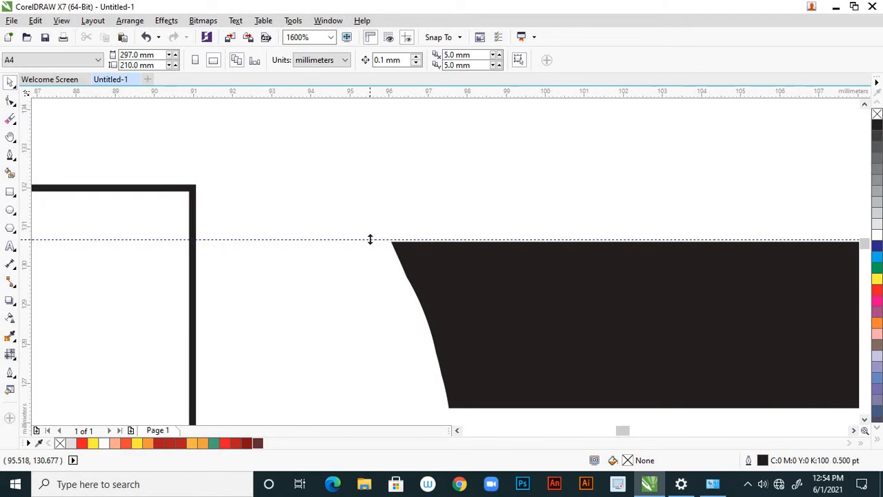
pyautogui.scroll(1, 369, 243)
pyautogui.click(369, 242)
pyautogui.moveTo(370, 242); pyautogui.dragTo(370, 244)
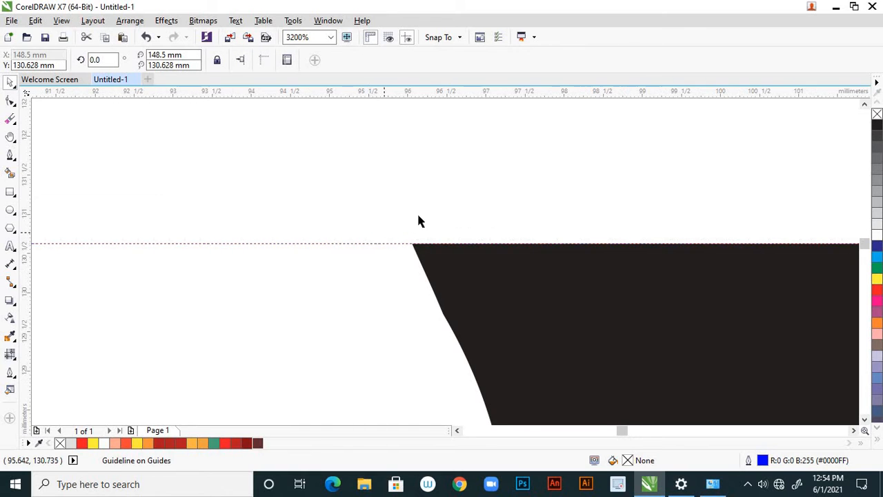
pyautogui.scroll(-3, 418, 223)
pyautogui.scroll(-1, 409, 231)
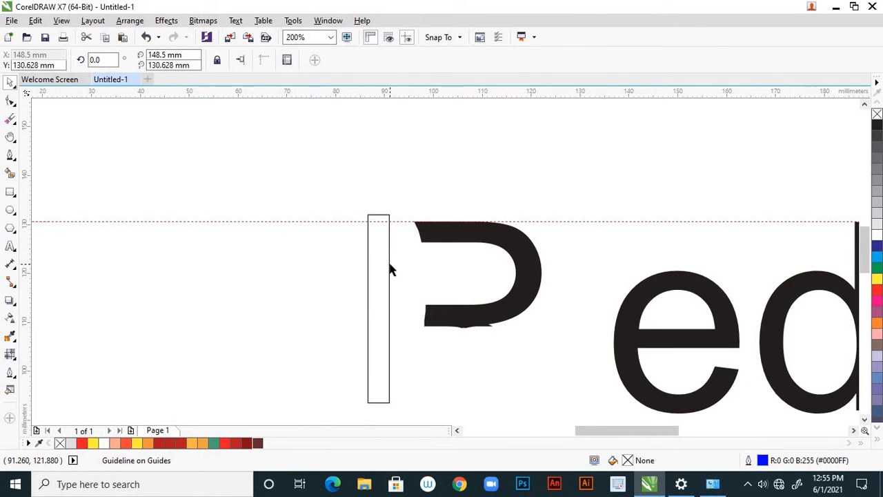
# Step: Move the rectangle so its top edge meets the guideline, slightly farther left of the R's bowl
pyautogui.click(390, 266)
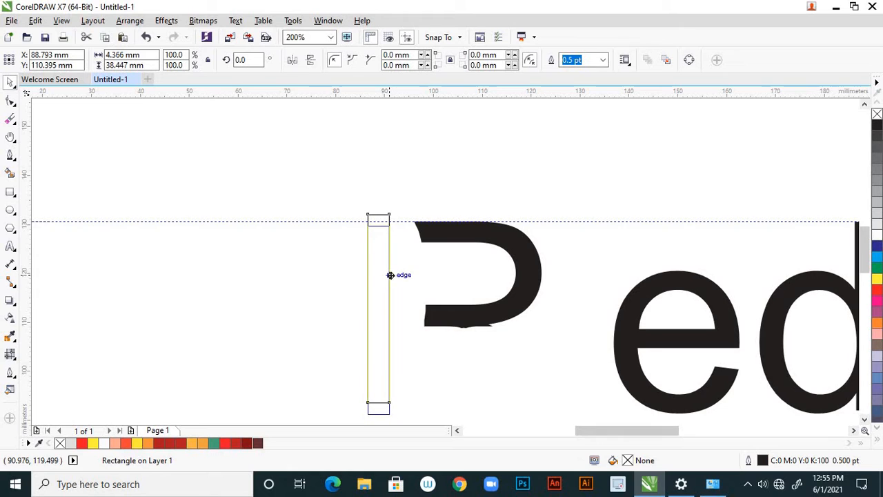
pyautogui.moveTo(392, 276); pyautogui.dragTo(372, 271)
pyautogui.click(371, 188)
pyautogui.scroll(-1, 373, 185)
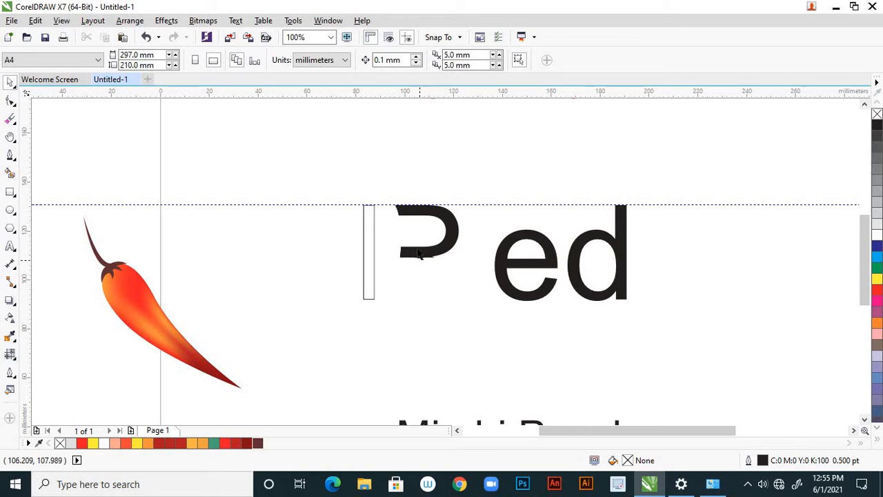
pyautogui.scroll(1, 414, 254)
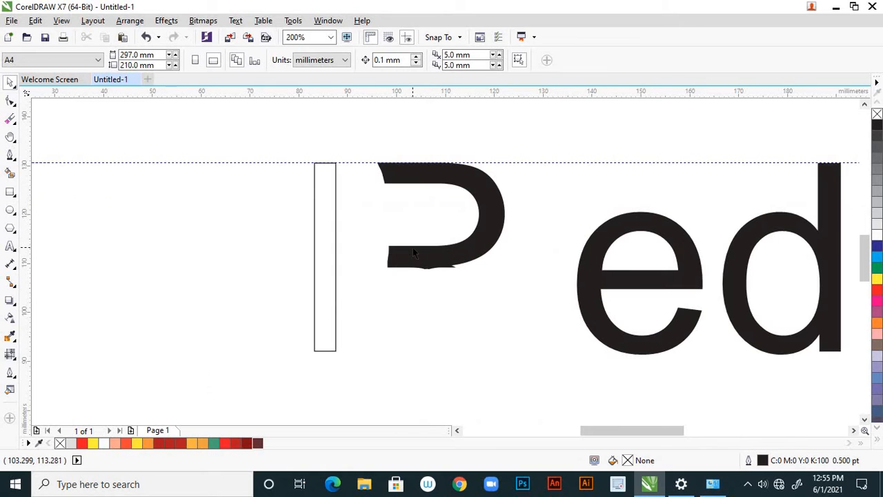
# Step: Fill the stem rectangle with black (C:0 M:0 Y:0 K:100)
pyautogui.click(336, 296)
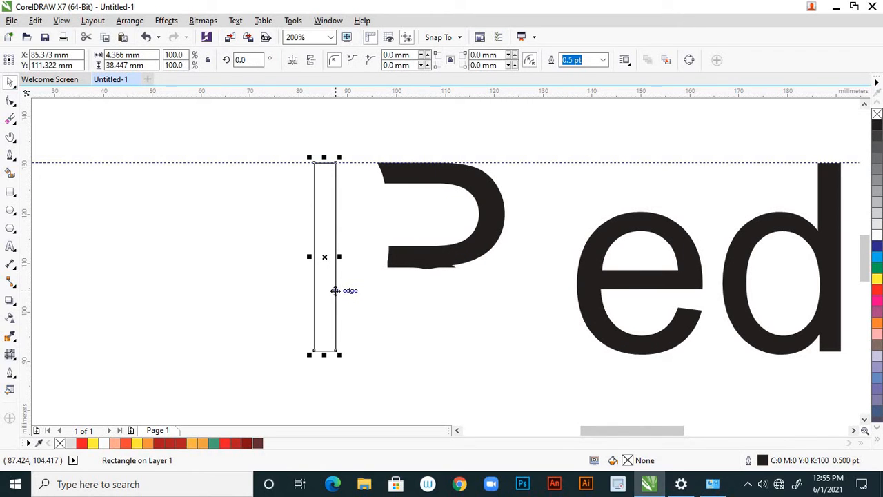
pyautogui.click(877, 125)
pyautogui.click(242, 221)
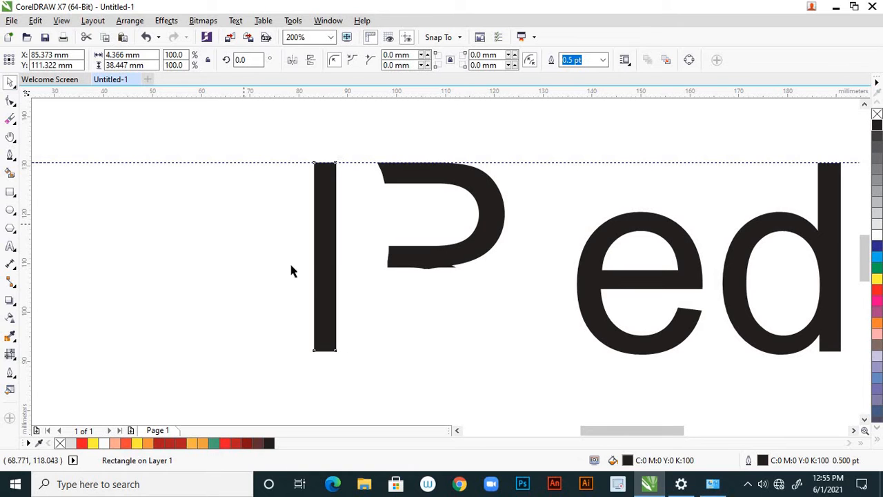
# Step: Delete the two nodes that form the pointed spike on the lower edge of the R's bowl
pyautogui.scroll(-2, 321, 287)
pyautogui.scroll(4, 349, 283)
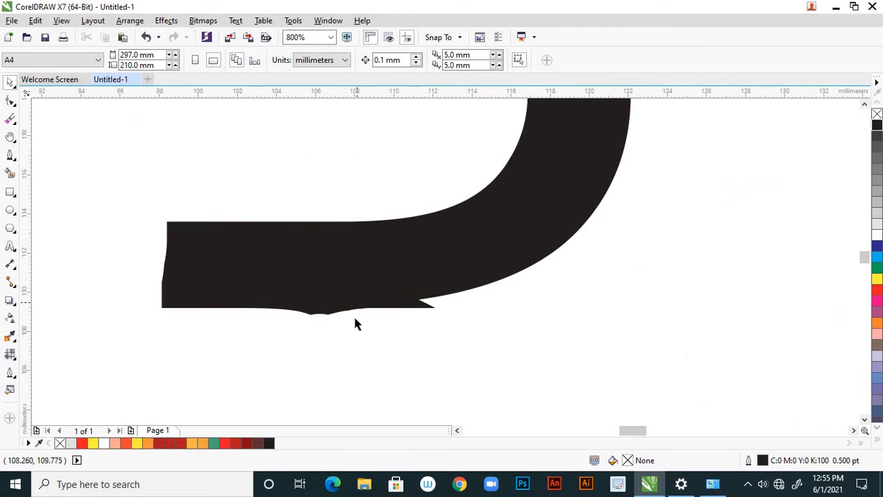
pyautogui.click(13, 104)
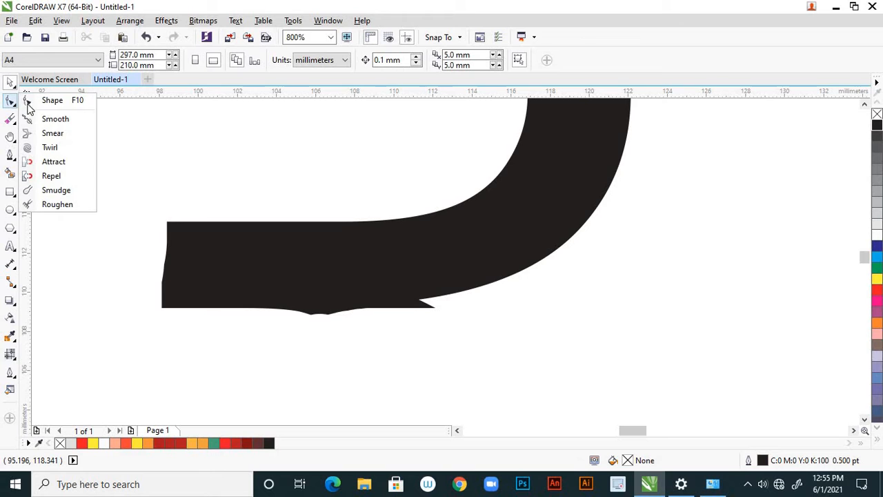
pyautogui.click(49, 99)
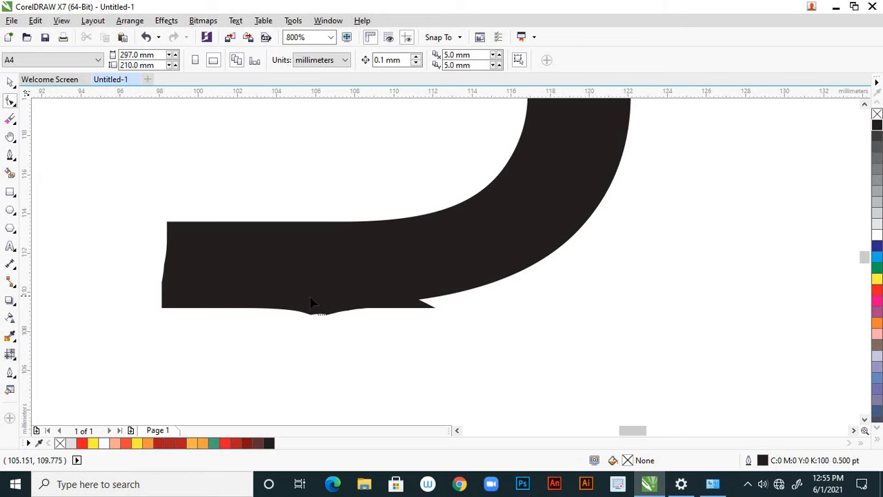
pyautogui.click(397, 306)
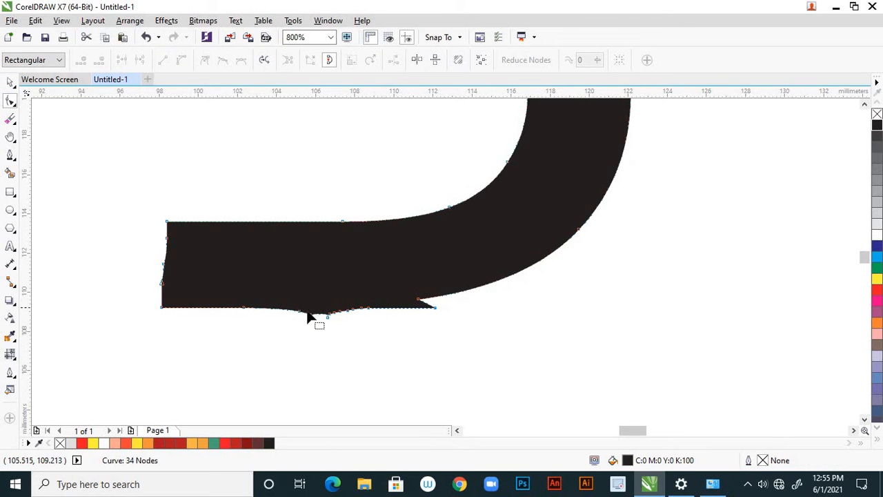
pyautogui.scroll(2, 312, 315)
pyautogui.scroll(-1, 374, 344)
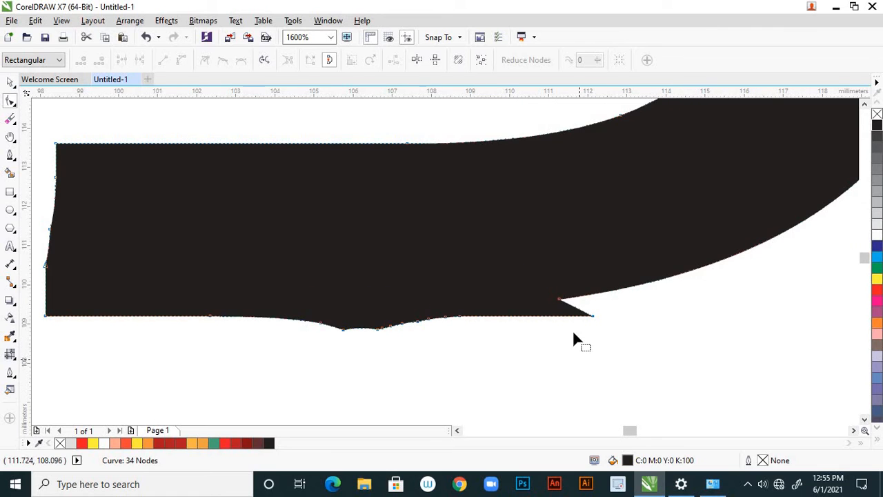
pyautogui.click(592, 316)
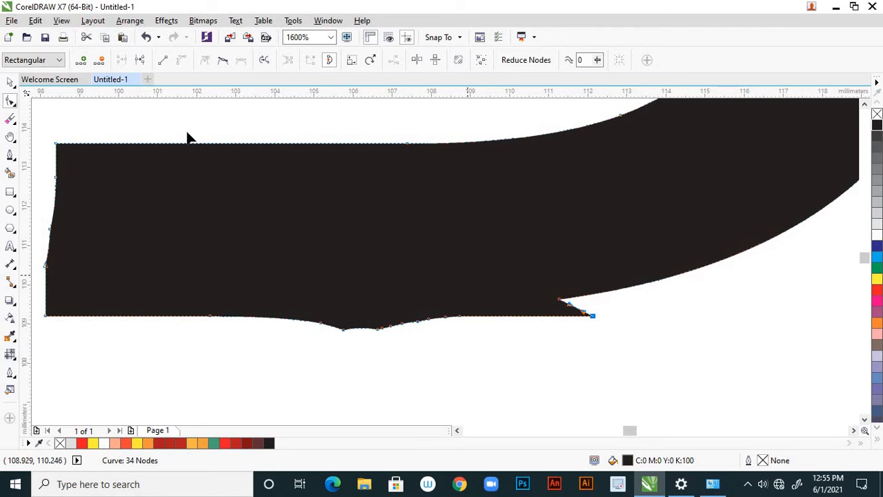
pyautogui.click(99, 61)
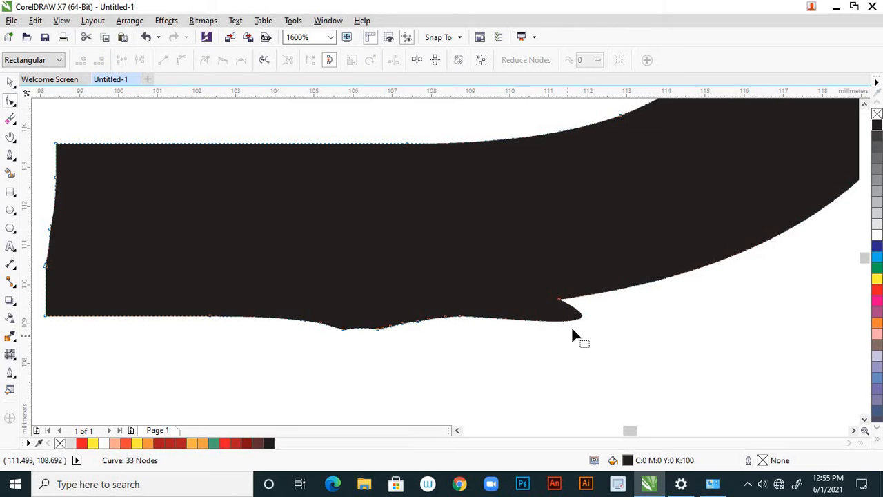
pyautogui.click(559, 301)
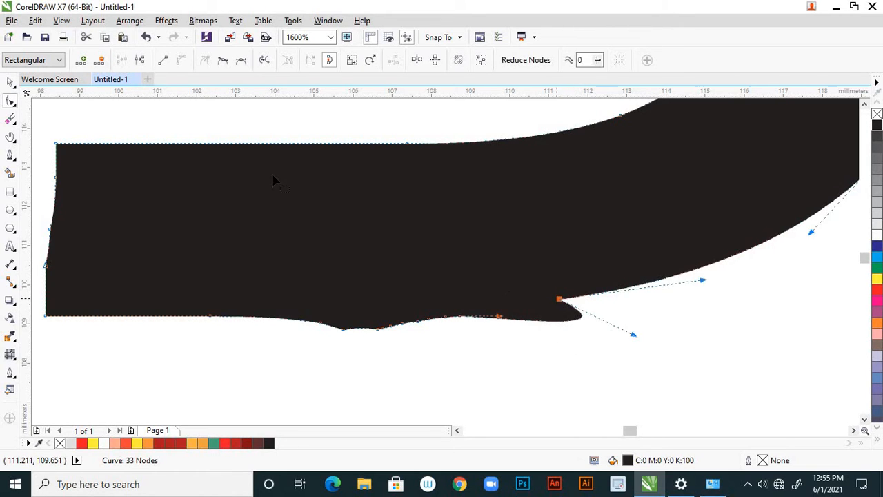
pyautogui.click(100, 60)
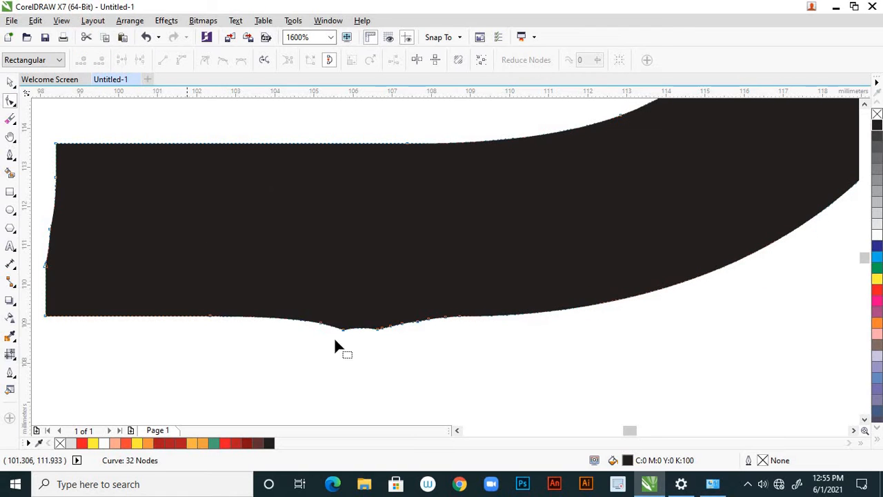
# Step: Remove the cluster of nodes forming the bump along the bottom edge of the R's bowl
pyautogui.moveTo(321, 337); pyautogui.dragTo(435, 328)
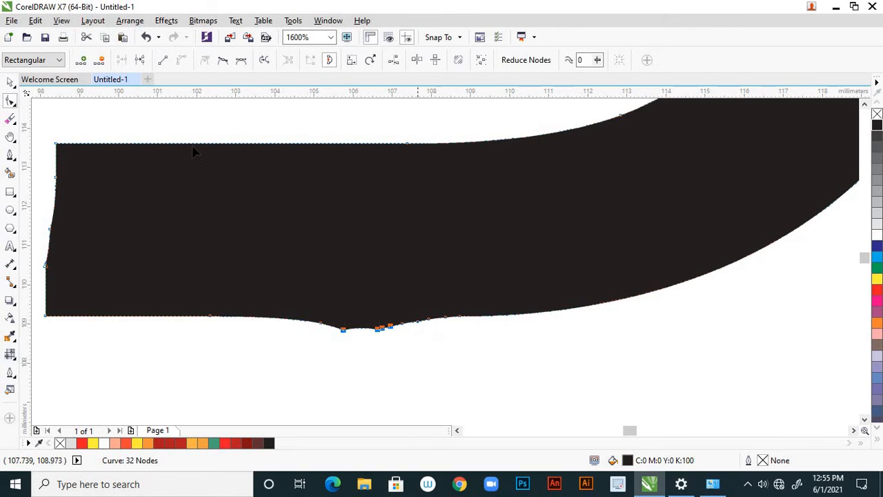
pyautogui.click(102, 63)
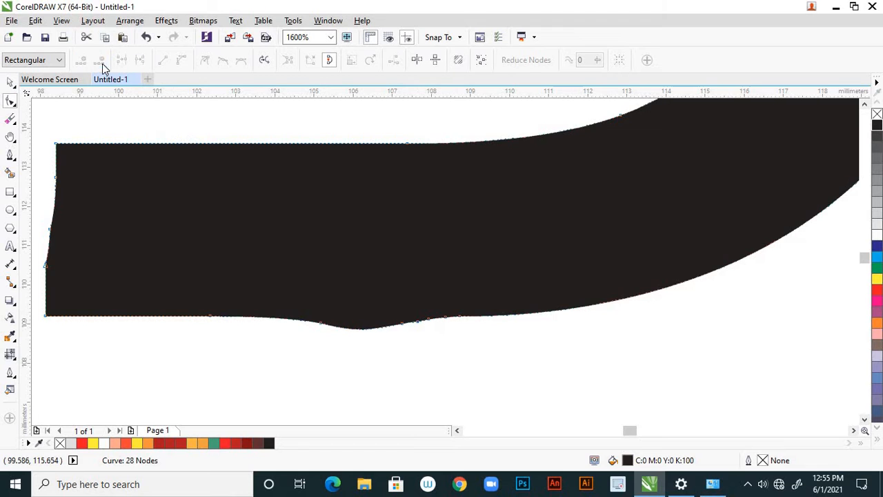
pyautogui.click(405, 326)
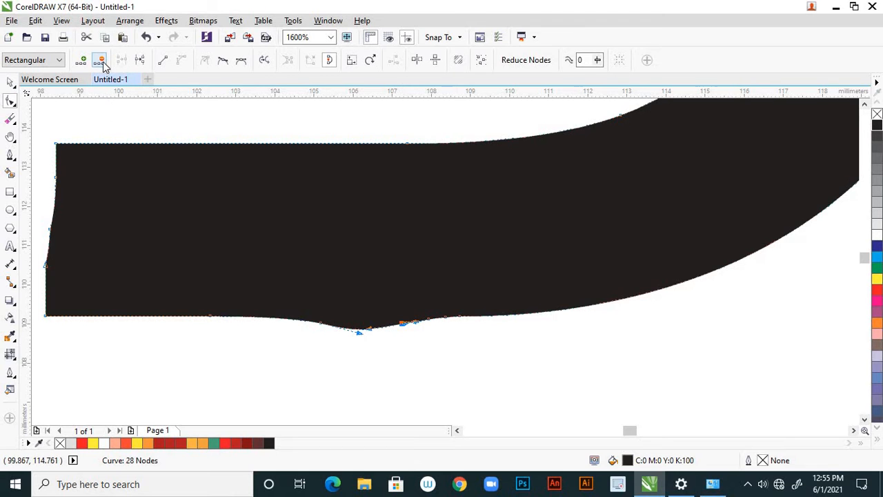
pyautogui.click(101, 61)
pyautogui.scroll(1, 336, 338)
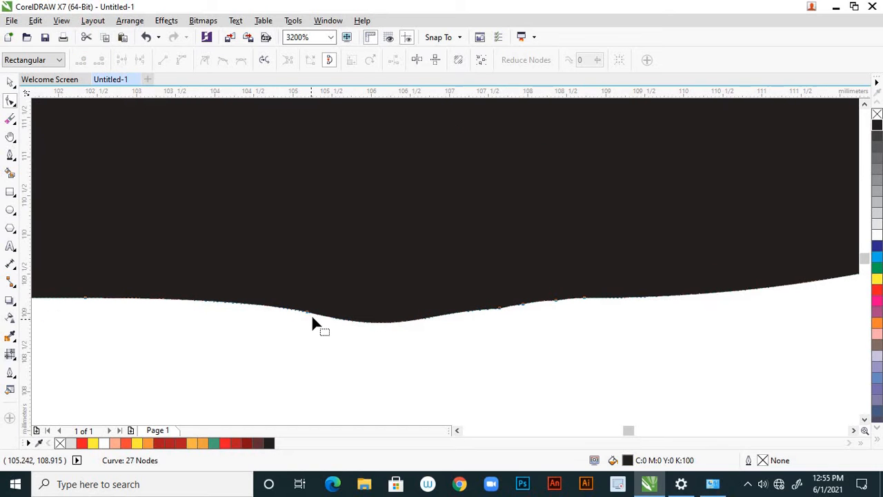
pyautogui.click(307, 312)
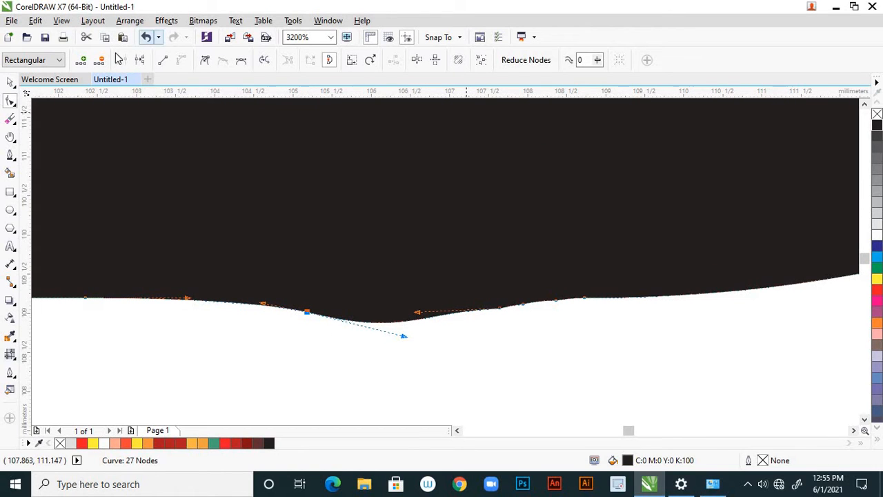
pyautogui.click(98, 60)
# Step: Delete the three remaining uneven nodes on the bowl's bottom edge where the straight part meets the curve
pyautogui.scroll(-2, 375, 252)
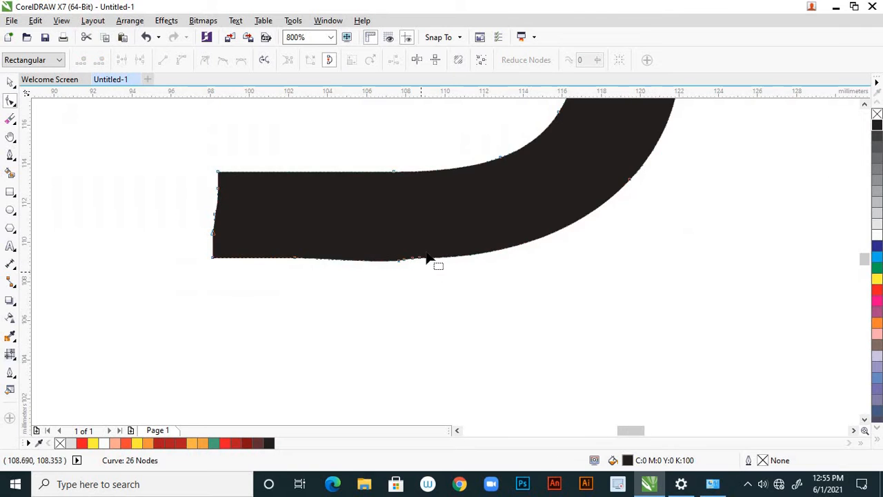
pyautogui.scroll(2, 434, 258)
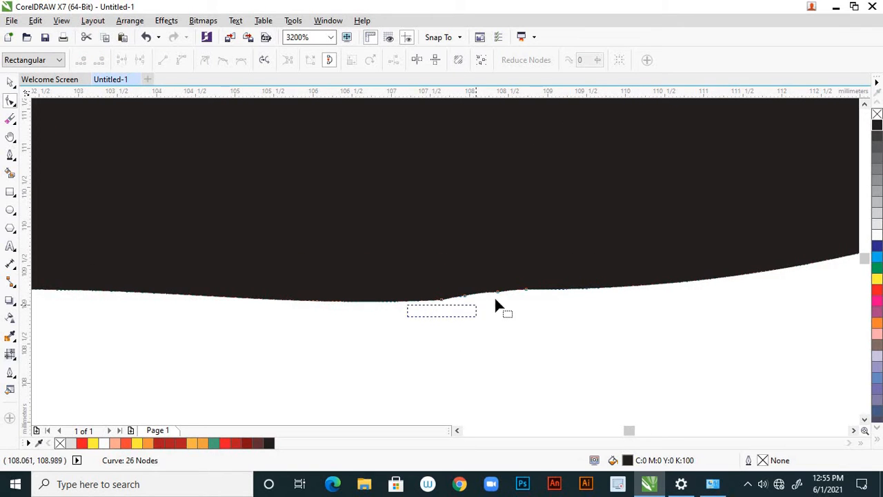
pyautogui.moveTo(496, 300); pyautogui.dragTo(504, 295)
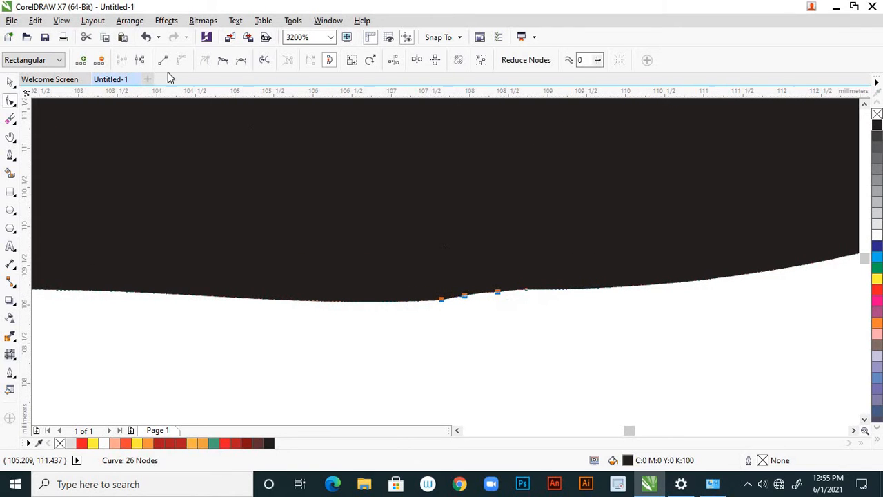
pyautogui.click(98, 60)
pyautogui.scroll(-2, 455, 332)
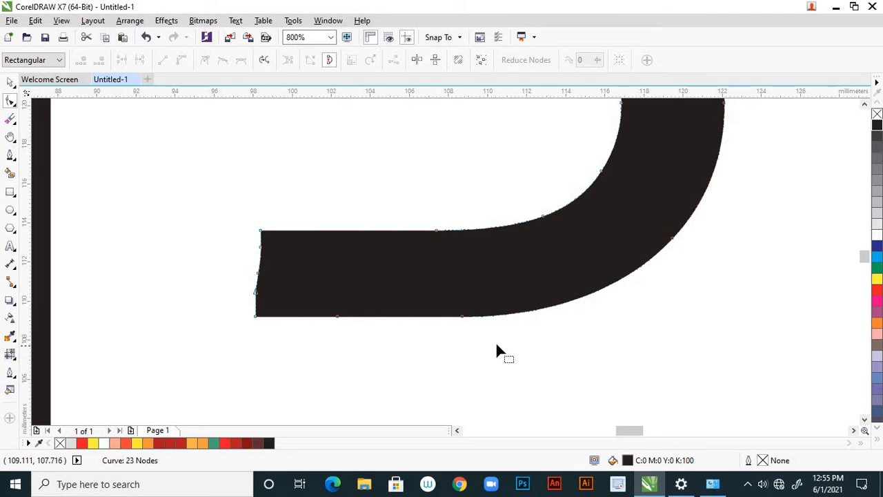
# Step: Examine the cut ends of the R's bowl and its spacing from the stem
pyautogui.scroll(-1, 501, 339)
pyautogui.scroll(1, 496, 338)
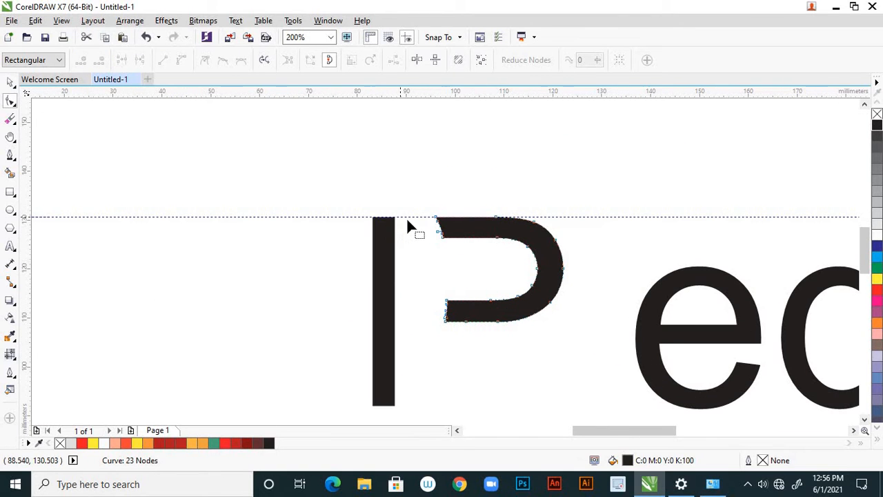
pyautogui.scroll(-1, 456, 259)
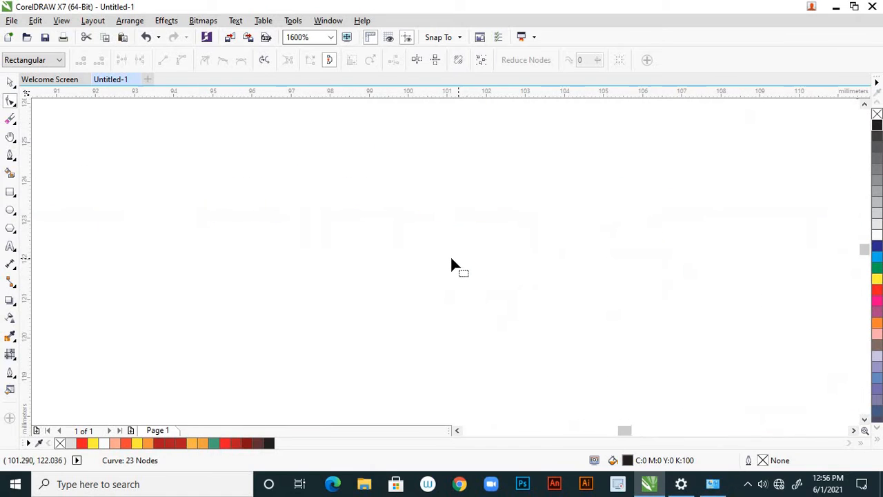
pyautogui.scroll(2, 448, 257)
pyautogui.scroll(-1, 445, 253)
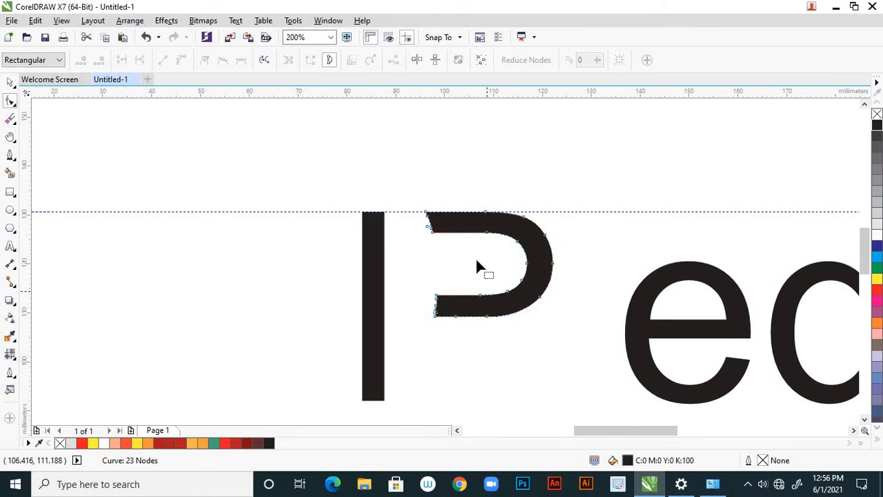
pyautogui.scroll(1, 455, 236)
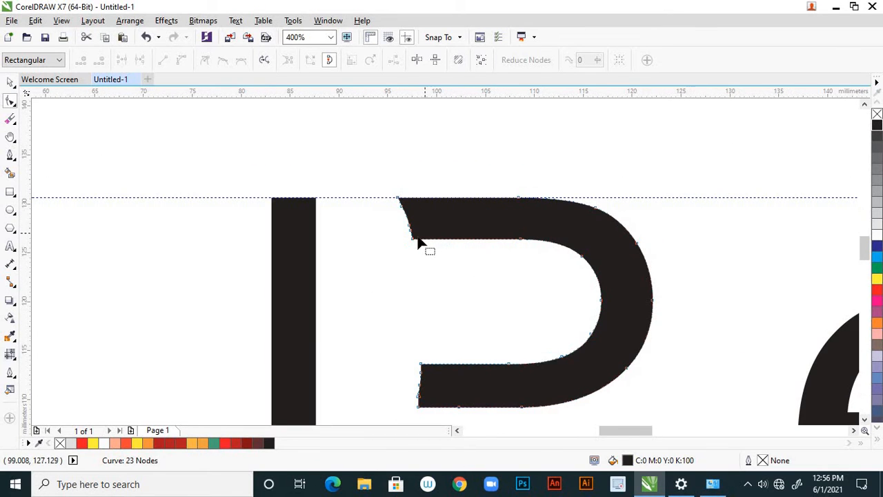
pyautogui.scroll(2, 418, 241)
pyautogui.scroll(-2, 414, 232)
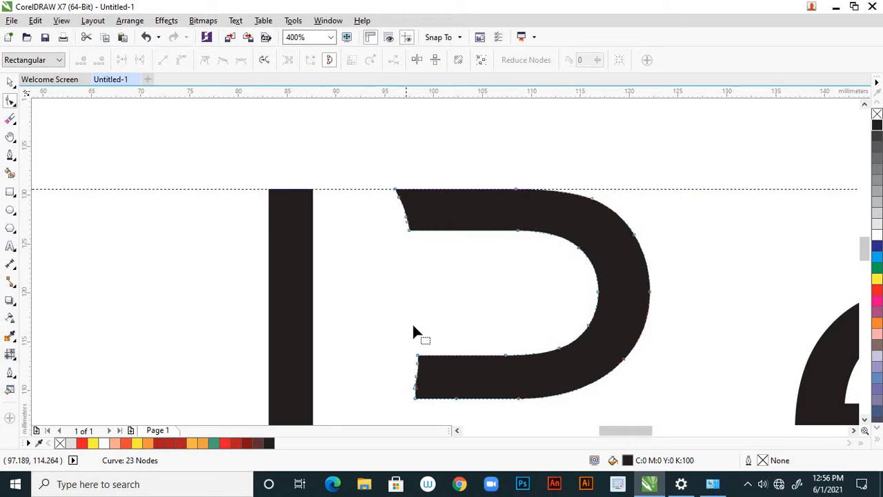
pyautogui.scroll(-1, 453, 235)
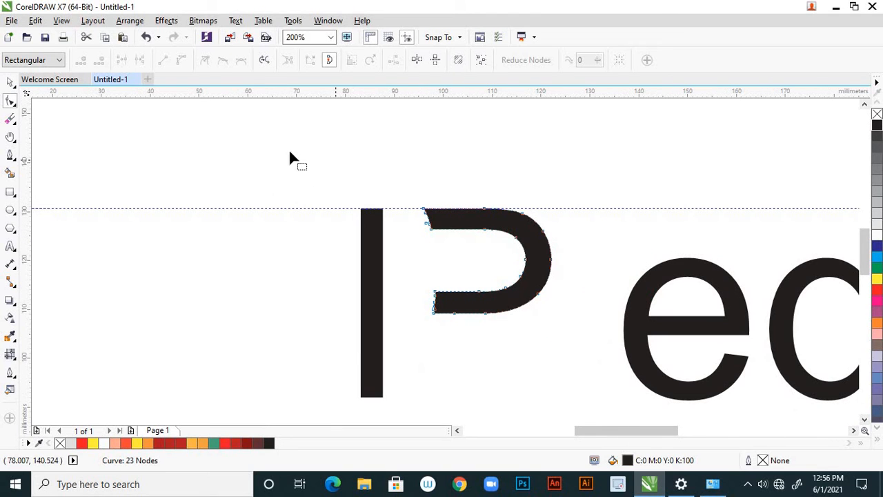
# Step: Nudge the black stem rectangle horizontally away from the R's bowl to X 75.573 mm
pyautogui.click(11, 81)
pyautogui.click(298, 250)
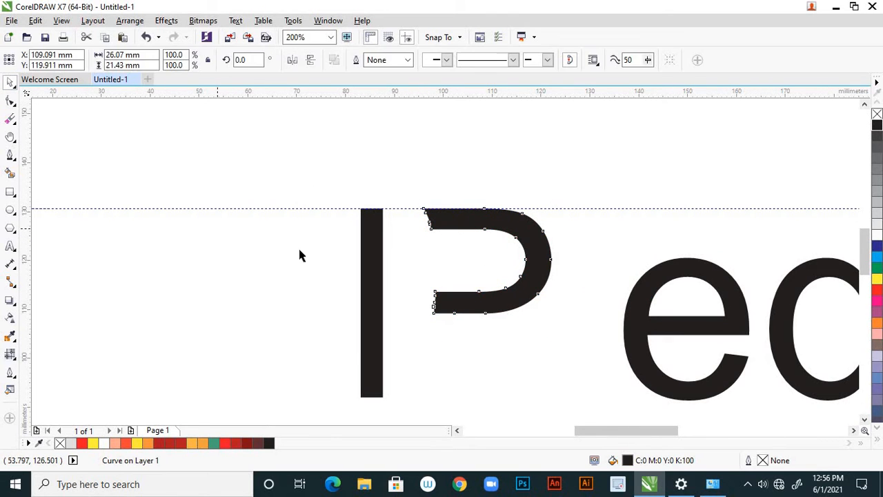
pyautogui.click(544, 258)
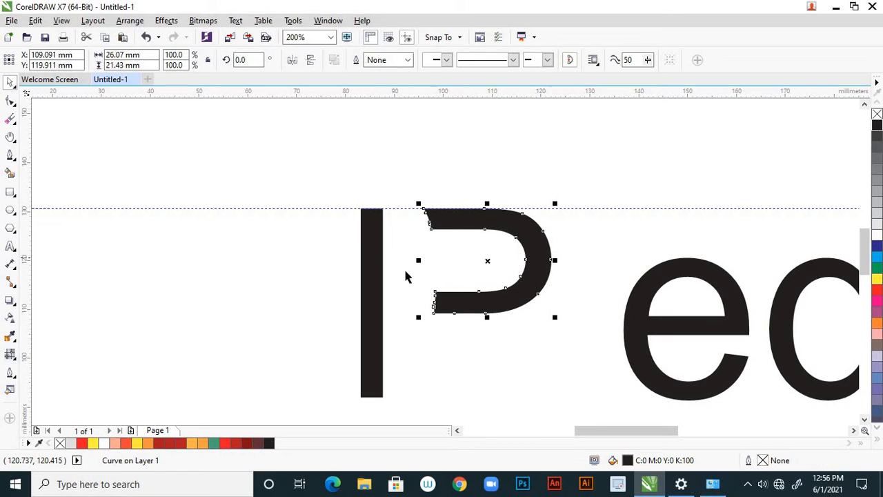
pyautogui.click(373, 277)
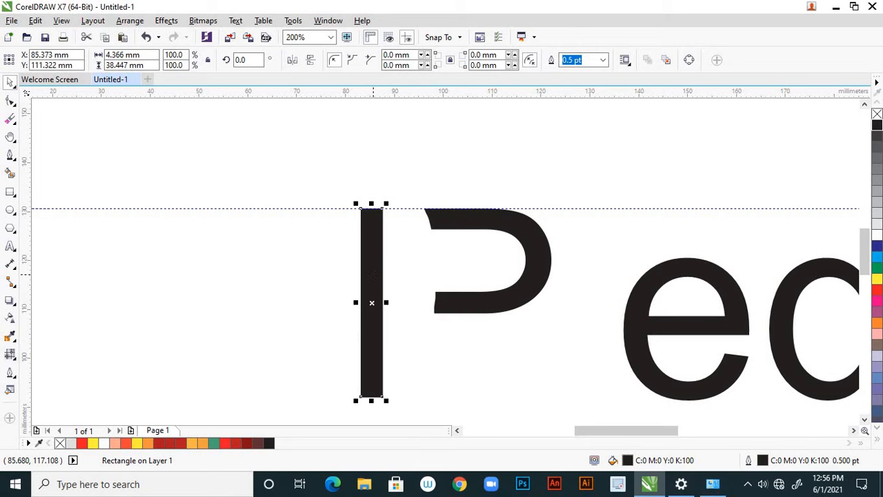
pyautogui.press('Left')
pyautogui.press('Left')
pyautogui.press('Left')
pyautogui.press('Left')
pyautogui.press('Left')
pyautogui.press('Left')
pyautogui.press('Left')
pyautogui.press('Left')
pyautogui.press('Left')
pyautogui.press('Left')
pyautogui.press('Left')
pyautogui.press('Left')
pyautogui.press('Left')
pyautogui.press('Left')
pyautogui.press('Left')
pyautogui.press('Left')
pyautogui.press('Left')
pyautogui.press('Left')
pyautogui.press('Left')
pyautogui.press('Left')
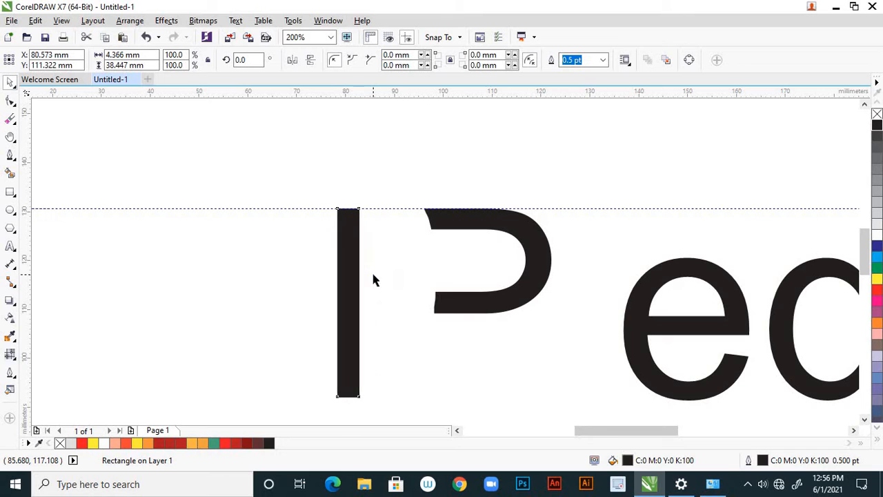
pyautogui.press('Left')
pyautogui.press('Left')
pyautogui.press('Left')
pyautogui.press('Left')
pyautogui.press('Left')
pyautogui.press('Left')
pyautogui.press('Left')
pyautogui.press('Left')
pyautogui.press('Left')
pyautogui.press('Left')
pyautogui.press('Left')
pyautogui.press('Left')
pyautogui.press('Left')
pyautogui.press('Left')
pyautogui.press('Left')
pyautogui.press('Left')
pyautogui.press('Left')
pyautogui.press('Left')
pyautogui.press('Left')
pyautogui.press('Left')
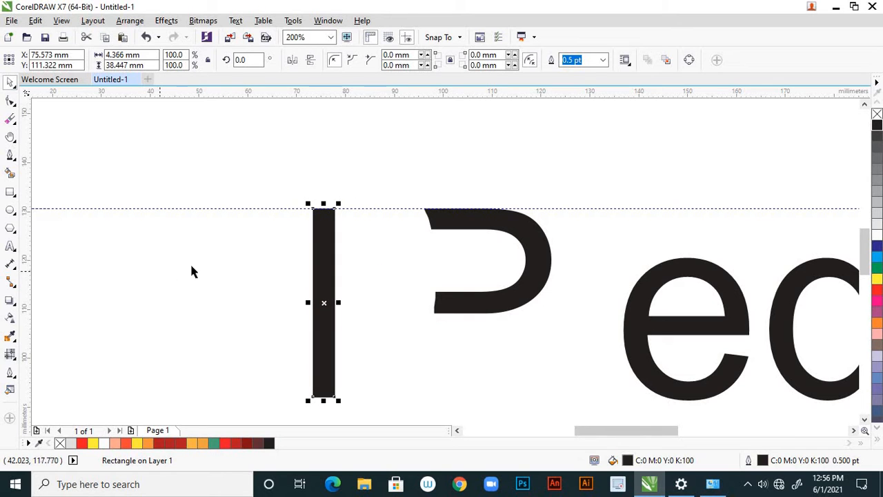
pyautogui.click(192, 271)
# Step: Move the chilli group from beside the page onto the R, overlapping the stem and the bowl
pyautogui.scroll(-4, 446, 274)
pyautogui.click(323, 312)
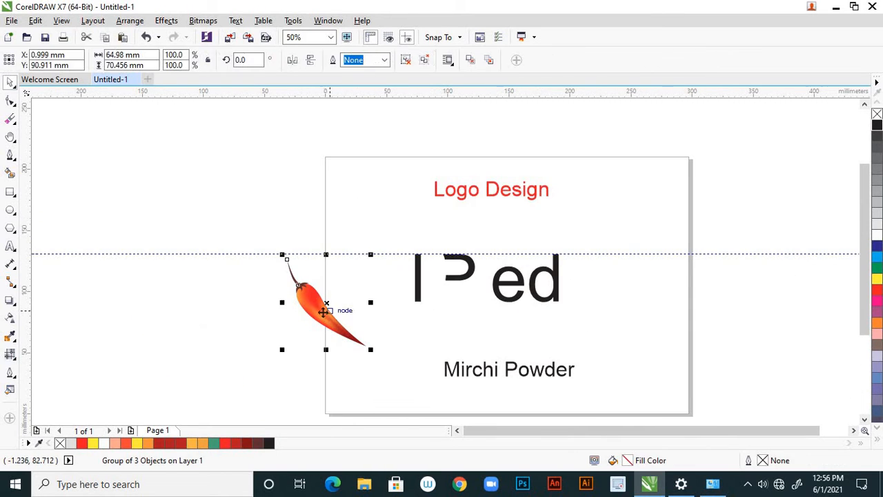
pyautogui.moveTo(323, 311); pyautogui.dragTo(429, 272)
pyautogui.scroll(2, 433, 298)
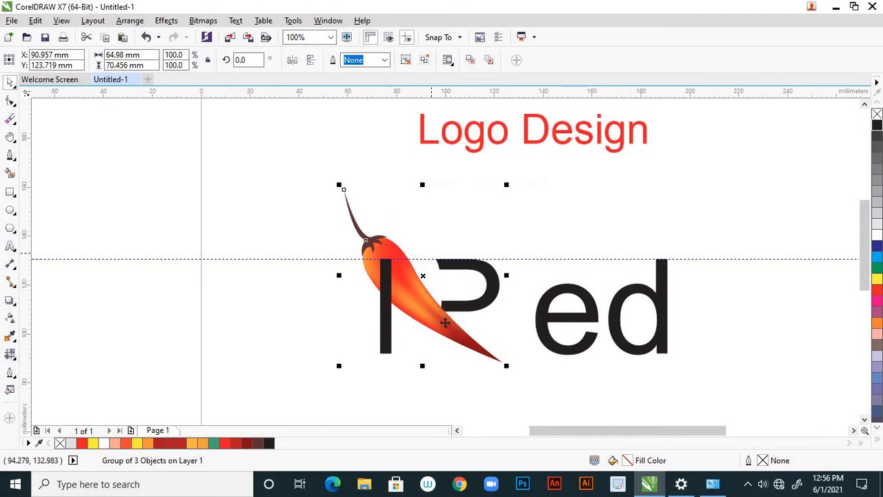
# Step: Rotate the chilli clockwise to about 347.6° and shift it slightly right so its lower half runs past the bowl's lower end
pyautogui.click(474, 338)
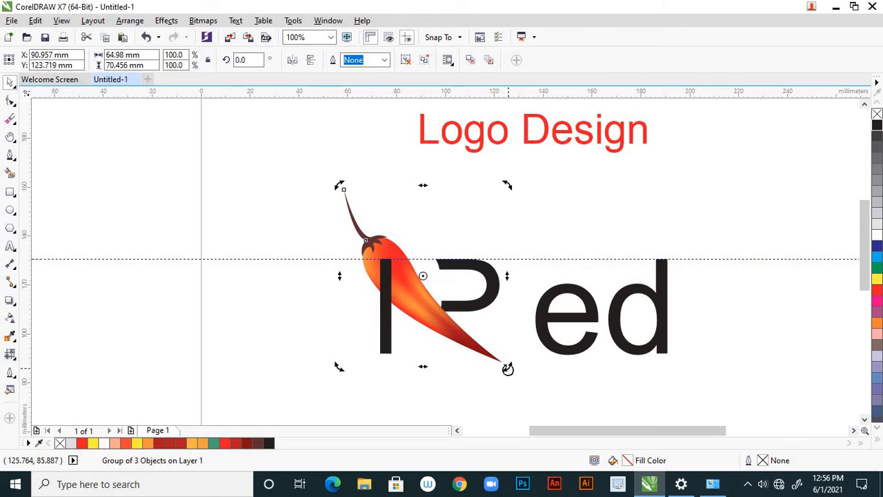
pyautogui.moveTo(508, 369); pyautogui.dragTo(488, 385)
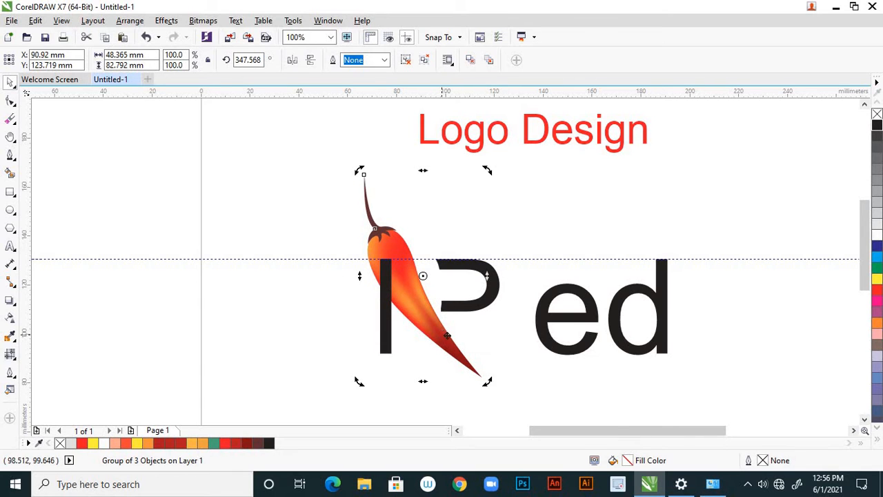
pyautogui.moveTo(447, 336); pyautogui.dragTo(457, 339)
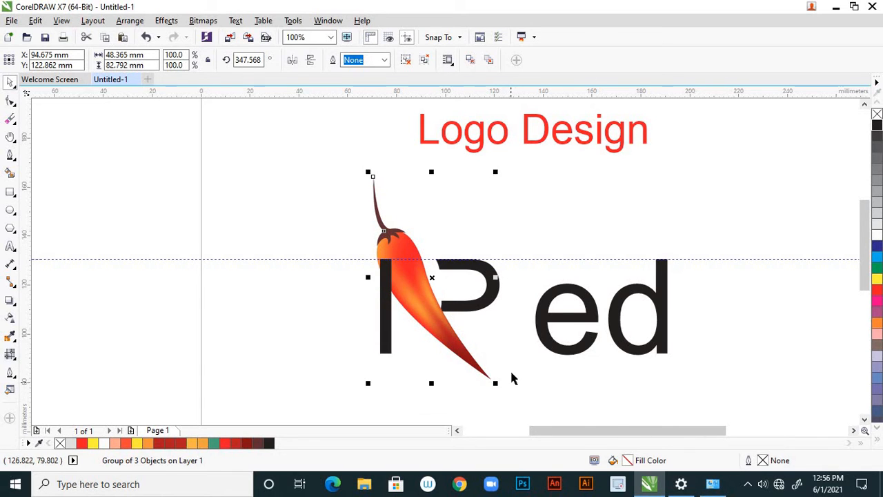
pyautogui.scroll(-4, 512, 377)
pyautogui.scroll(4, 507, 376)
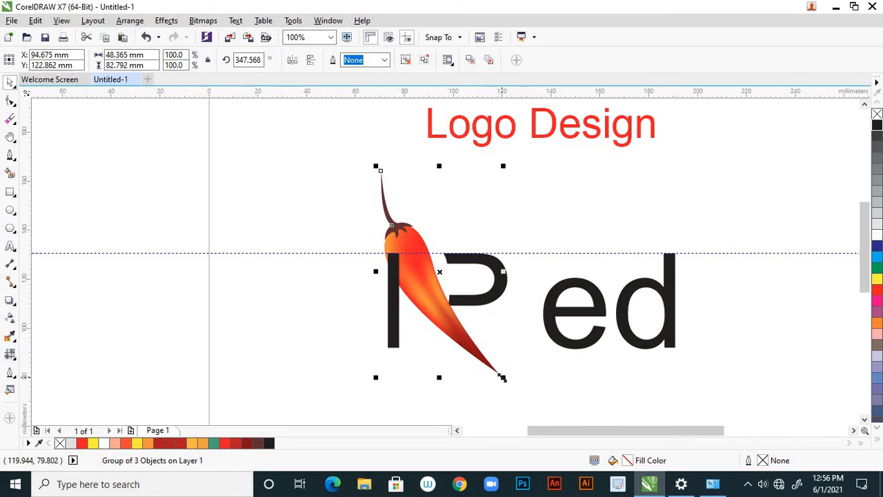
# Step: Scale the chilli group down to about 60.8% and place it between the stem and bowl at X 92.609 mm, Y 119.692 mm
pyautogui.moveTo(502, 377); pyautogui.dragTo(479, 346)
pyautogui.moveTo(433, 291)
pyautogui.mouseDown()
pyautogui.moveTo(421, 292)
pyautogui.moveTo(429, 298)
pyautogui.mouseUp()
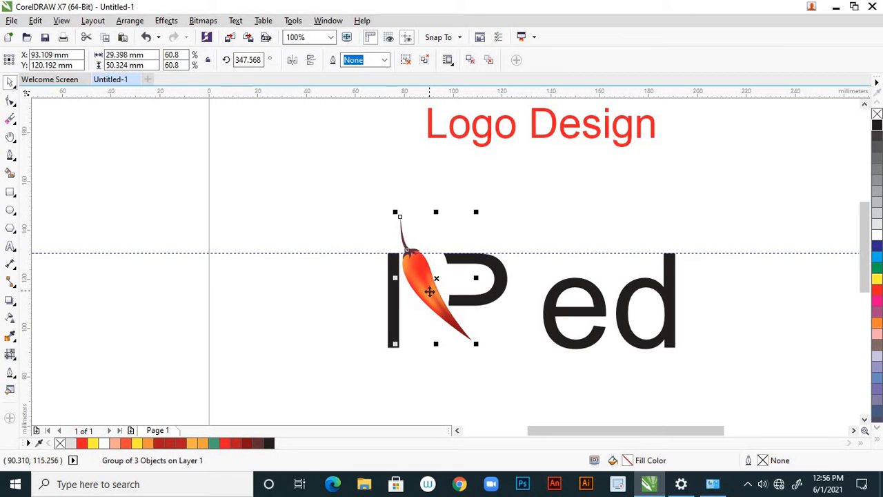
pyautogui.moveTo(429, 292); pyautogui.dragTo(428, 292)
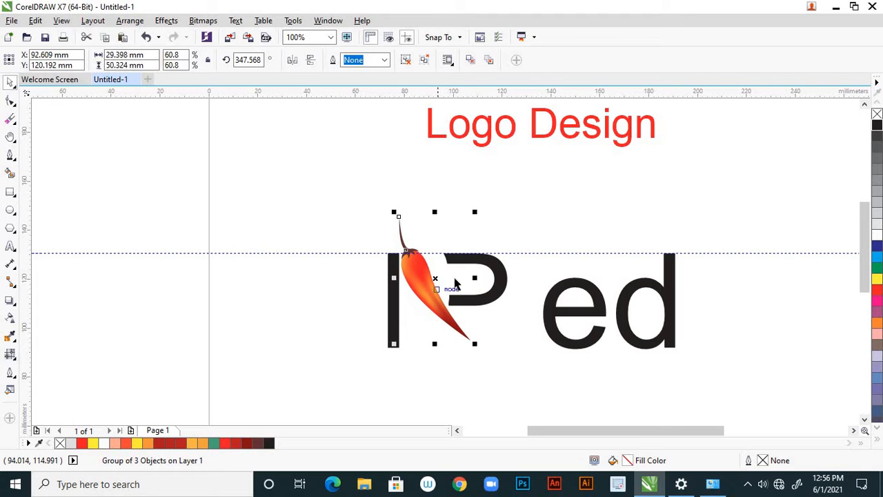
pyautogui.press('Down')
pyautogui.press('Down')
pyautogui.press('Down')
pyautogui.press('Down')
pyautogui.press('Down')
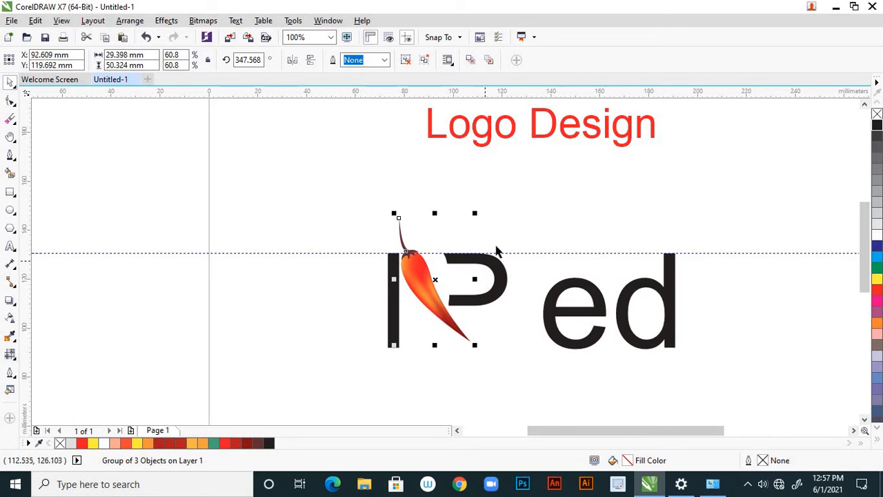
pyautogui.click(501, 229)
pyautogui.scroll(2, 438, 290)
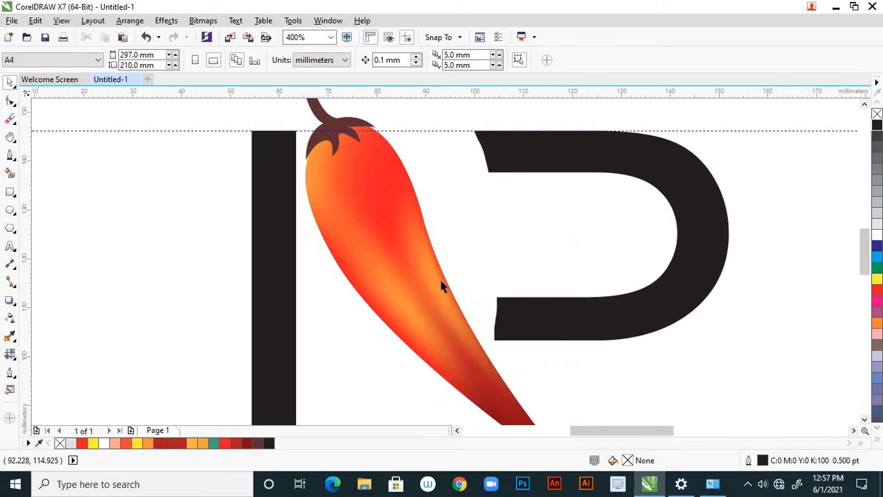
pyautogui.scroll(-2, 442, 287)
# Step: Move the black stem rectangle beneath the chilli's upper part to X 82.706 mm and shorten it from below to about 9.9 mm high
pyautogui.click(403, 304)
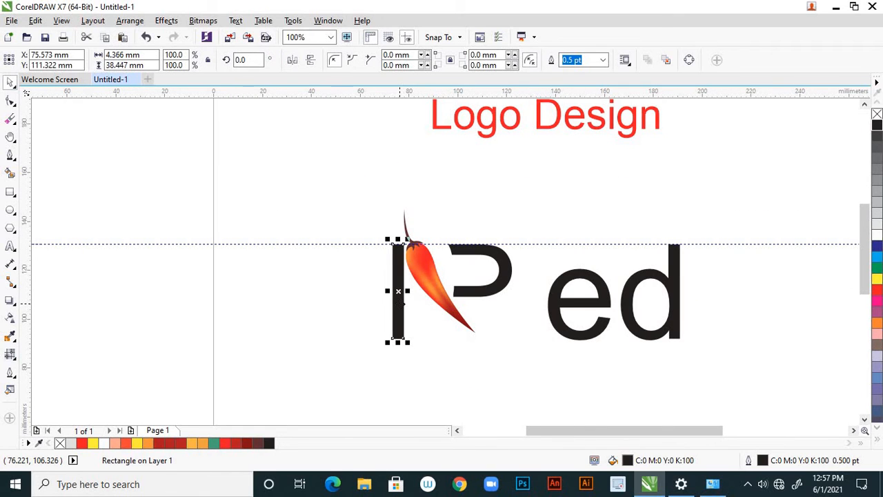
pyautogui.moveTo(405, 283); pyautogui.dragTo(423, 337)
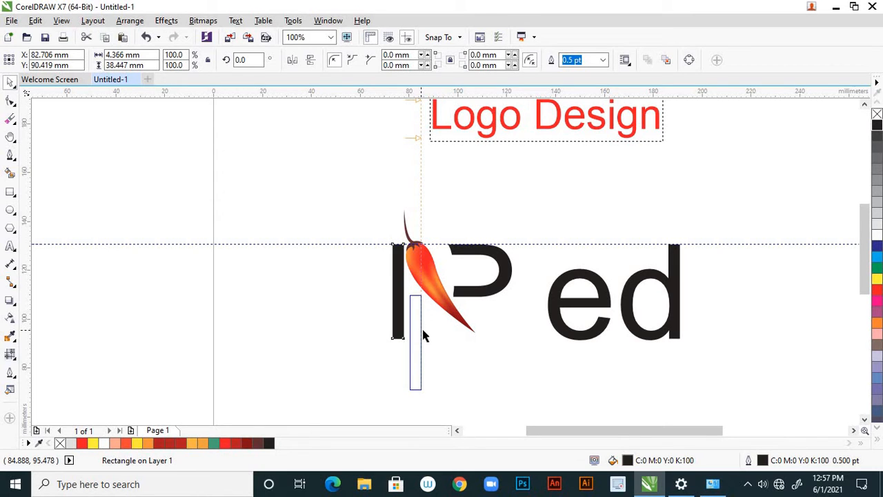
pyautogui.moveTo(423, 336); pyautogui.dragTo(423, 334)
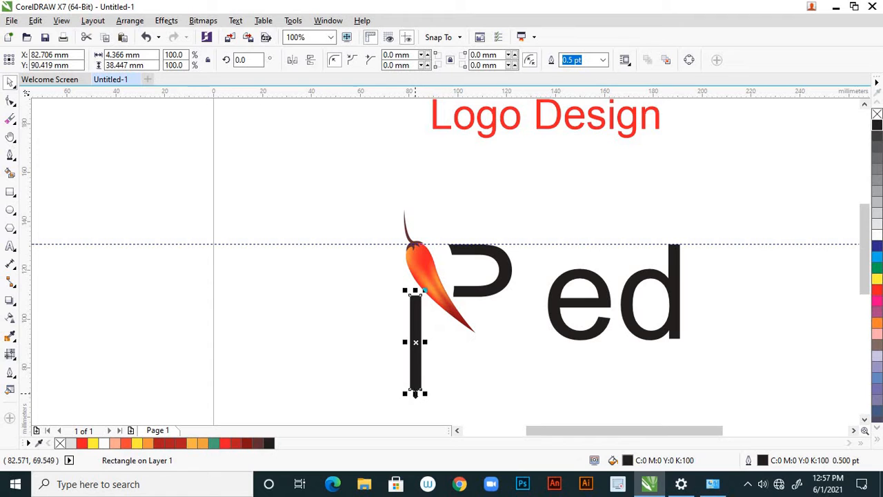
pyautogui.moveTo(414, 394); pyautogui.dragTo(415, 322)
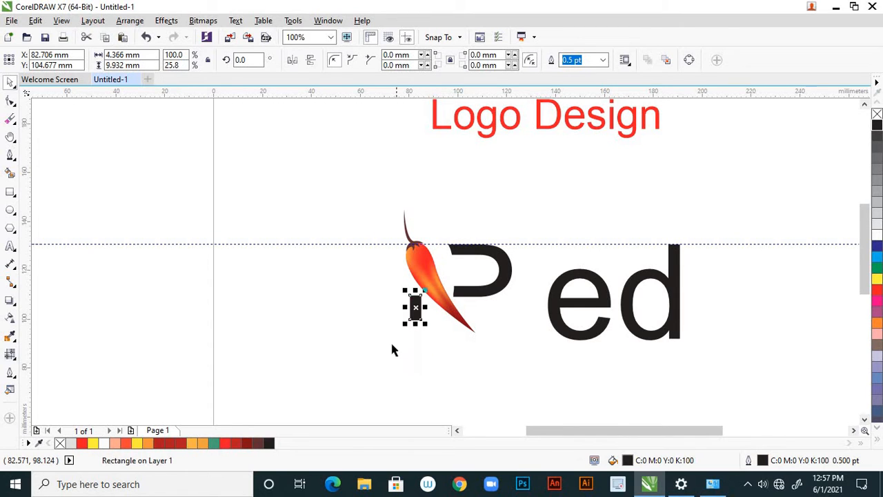
pyautogui.click(392, 349)
pyautogui.scroll(-1, 433, 341)
pyautogui.scroll(2, 432, 338)
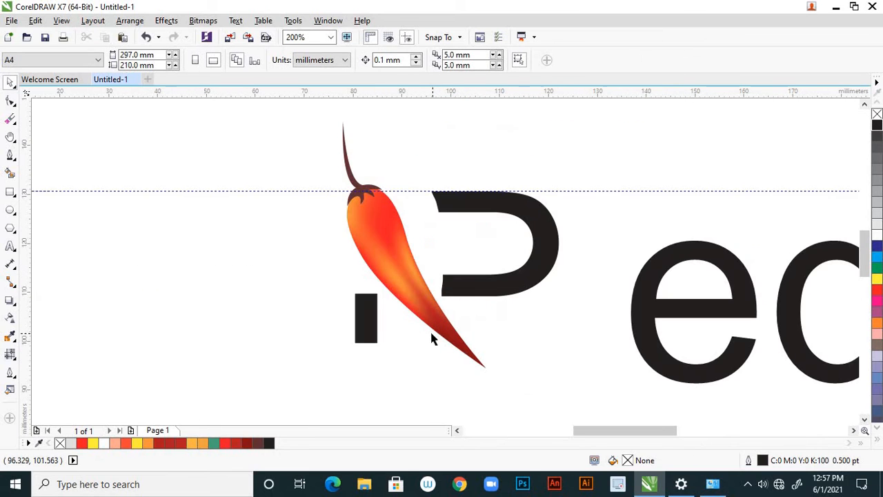
pyautogui.scroll(-1, 426, 336)
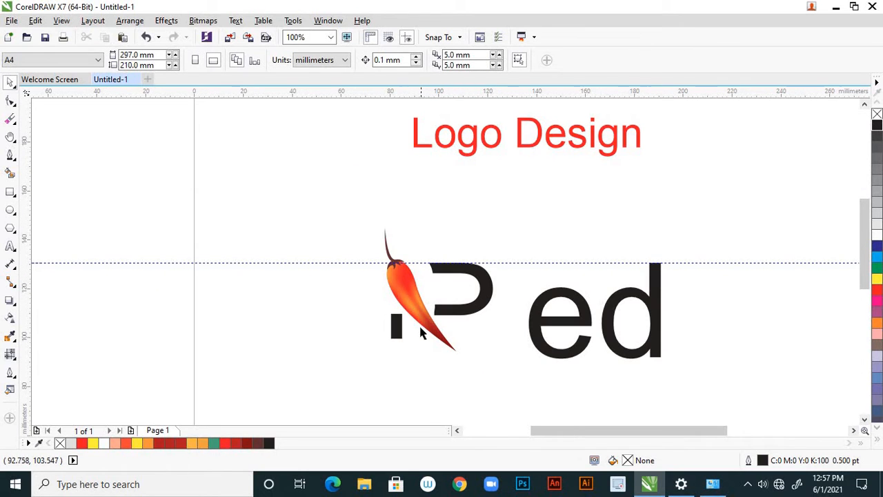
# Step: Narrow the R's bowl horizontally from its outer curved side to about 20.8 mm wide, keeping its height
pyautogui.click(409, 298)
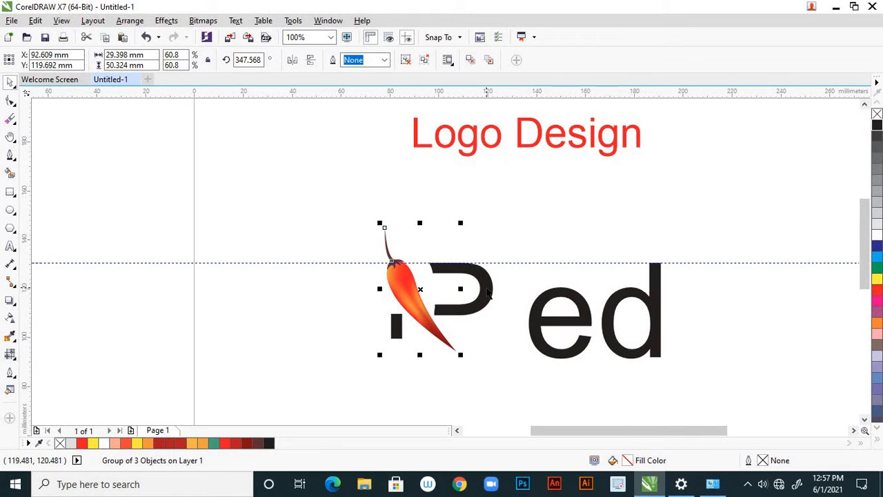
pyautogui.click(434, 312)
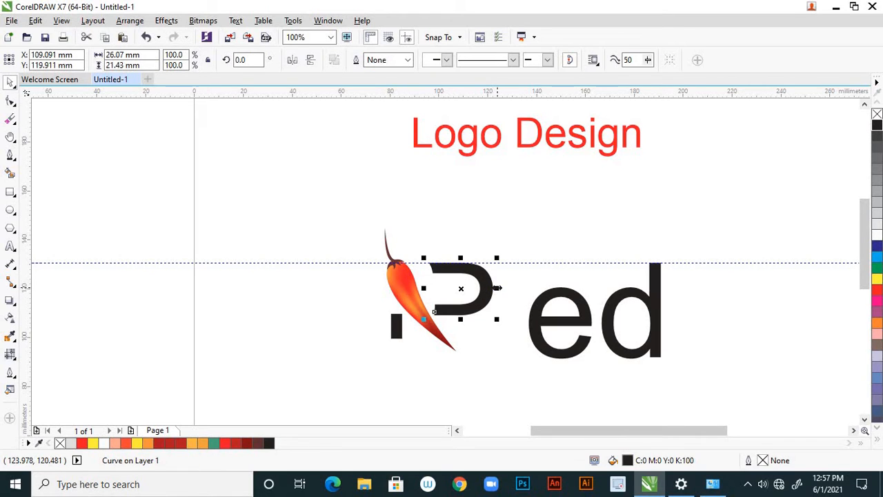
pyautogui.moveTo(497, 288); pyautogui.dragTo(467, 288)
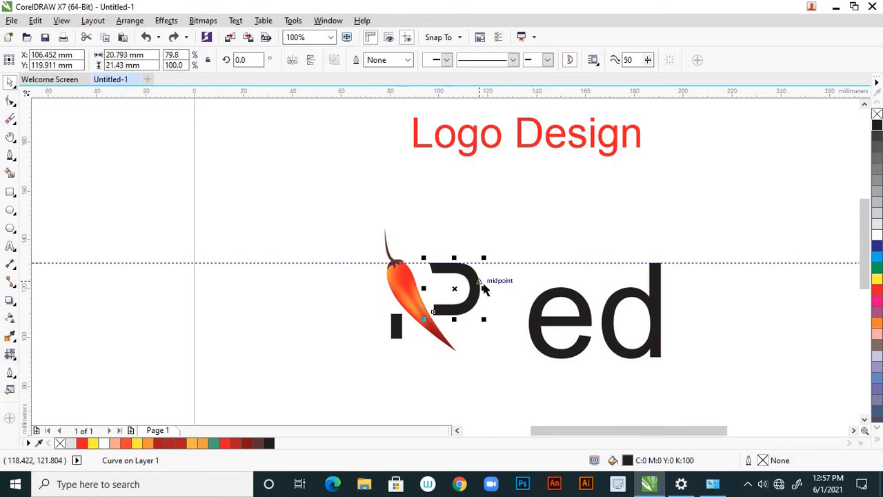
pyautogui.hotkey('ctrl', 'z')
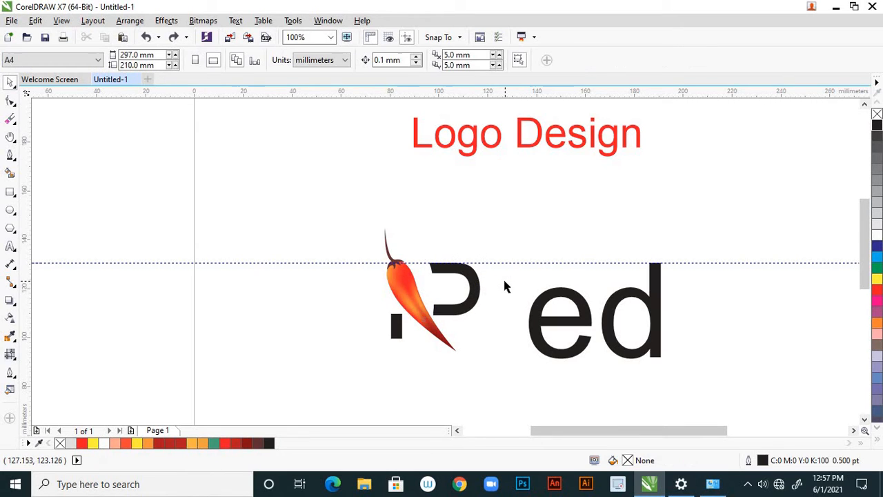
# Step: Stretch the stem rectangle's upper edge upward until it overlaps the chilli's lower left edge
pyautogui.click(398, 330)
pyautogui.scroll(1, 404, 310)
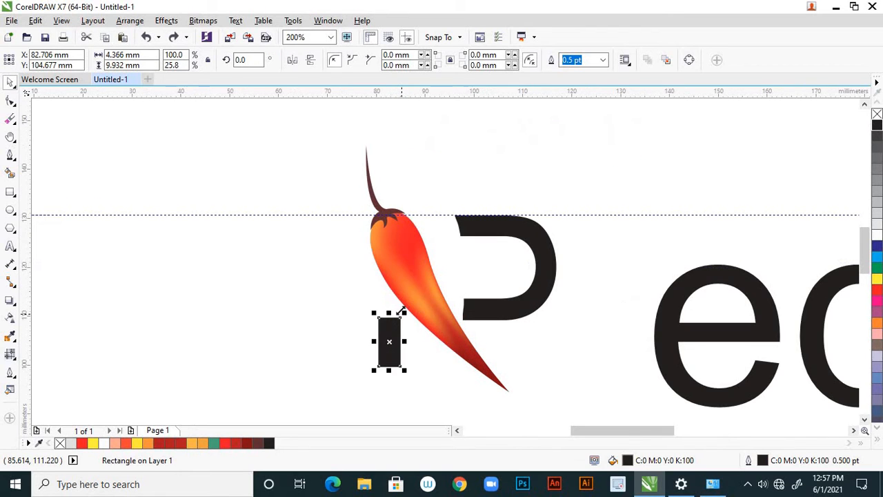
pyautogui.moveTo(390, 304); pyautogui.dragTo(390, 280)
pyautogui.click(361, 276)
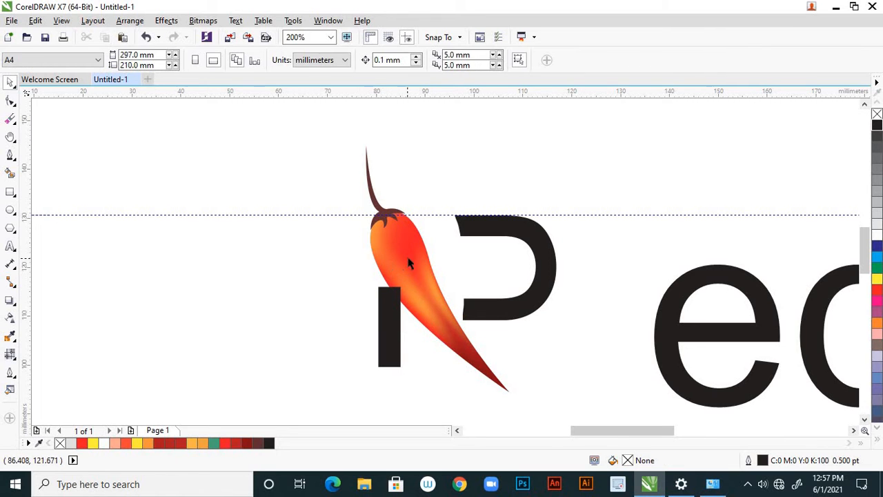
# Step: Scale the chilli group down to about 49.4% and move it toward the bowl to X 95.545 mm, Y 118.102 mm
pyautogui.click(408, 263)
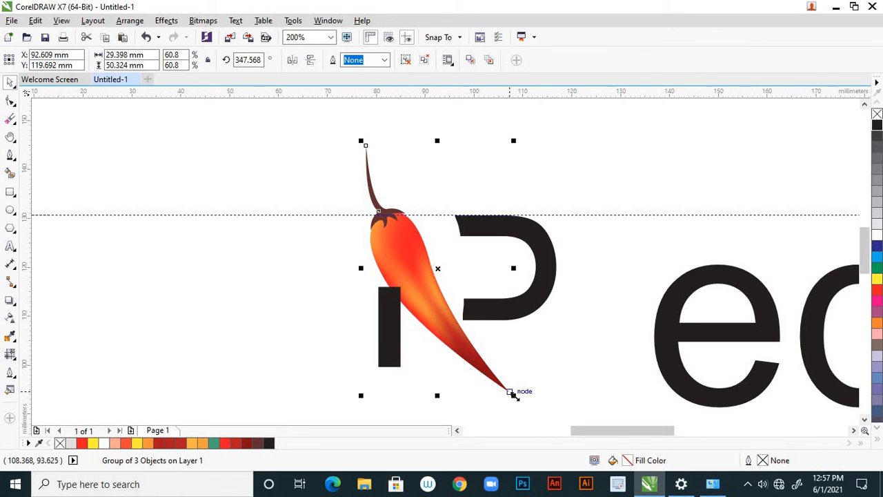
pyautogui.moveTo(513, 394); pyautogui.dragTo(499, 373)
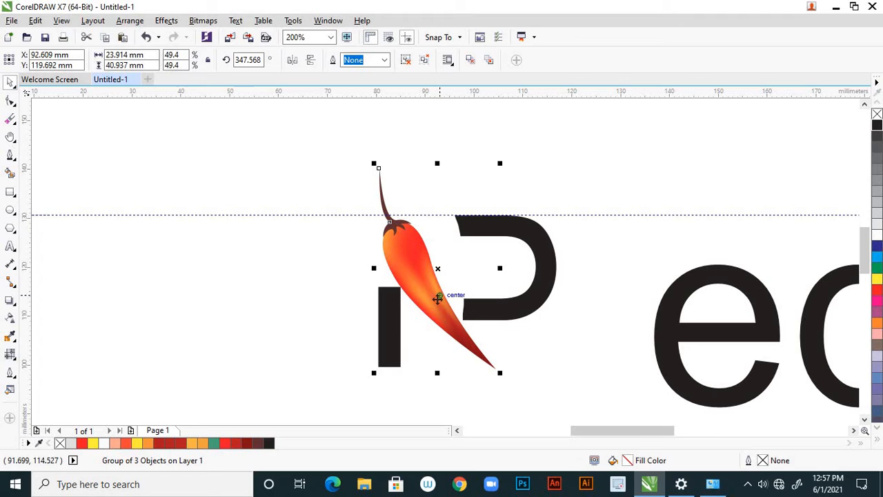
pyautogui.moveTo(445, 314); pyautogui.dragTo(460, 320)
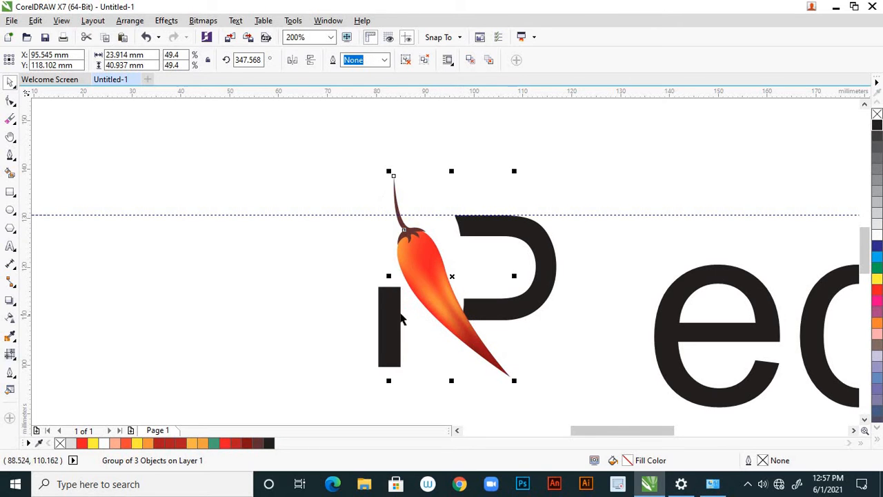
# Step: Raise the stem rectangle's upper edge beside the chilli to make it about 19 mm high
pyautogui.click(393, 316)
pyautogui.moveTo(389, 282)
pyautogui.mouseDown()
pyautogui.moveTo(387, 250)
pyautogui.moveTo(388, 266)
pyautogui.mouseUp()
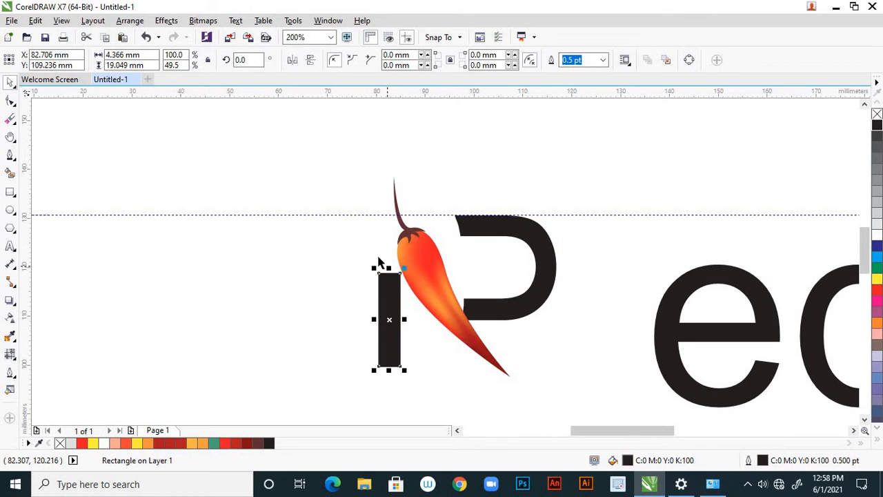
pyautogui.click(370, 246)
pyautogui.scroll(-2, 420, 324)
pyautogui.scroll(2, 427, 323)
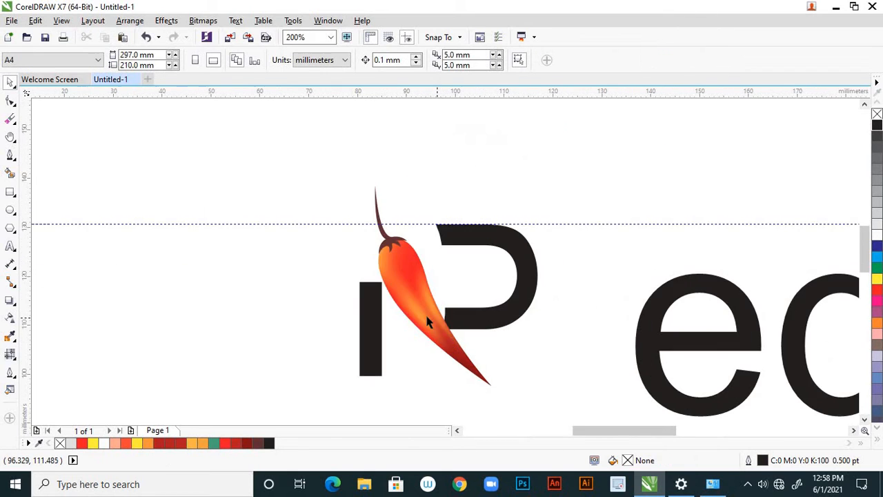
# Step: Shift the R's bowl right to X 109.652 mm and the chilli group right to X 97.0 mm
pyautogui.click(496, 316)
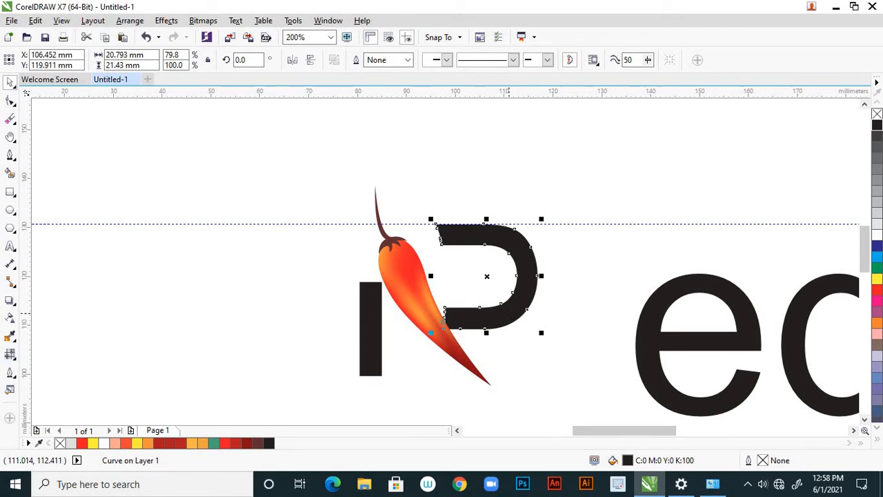
pyautogui.press('Right')
pyautogui.press('Right')
pyautogui.press('Right')
pyautogui.press('Right')
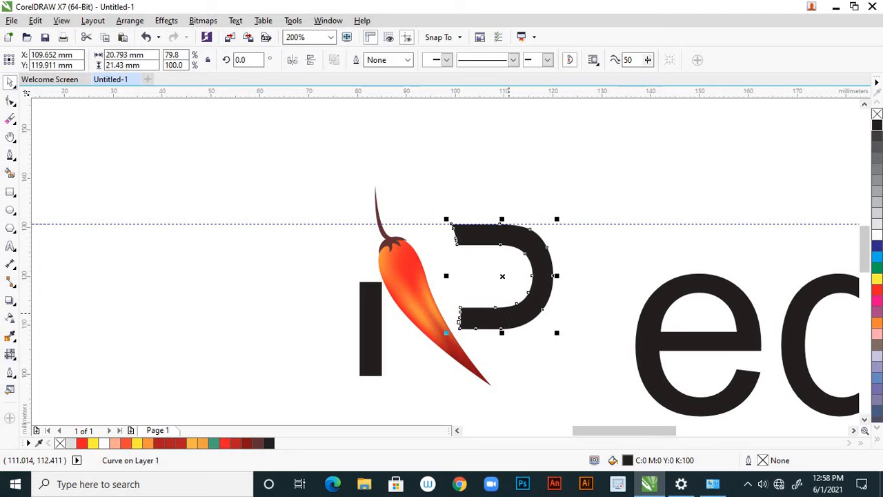
pyautogui.click(414, 297)
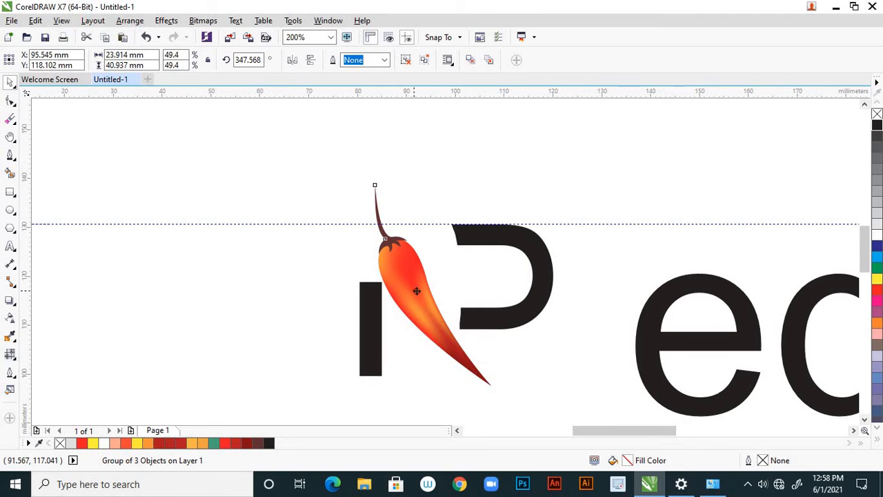
pyautogui.moveTo(416, 290); pyautogui.dragTo(424, 291)
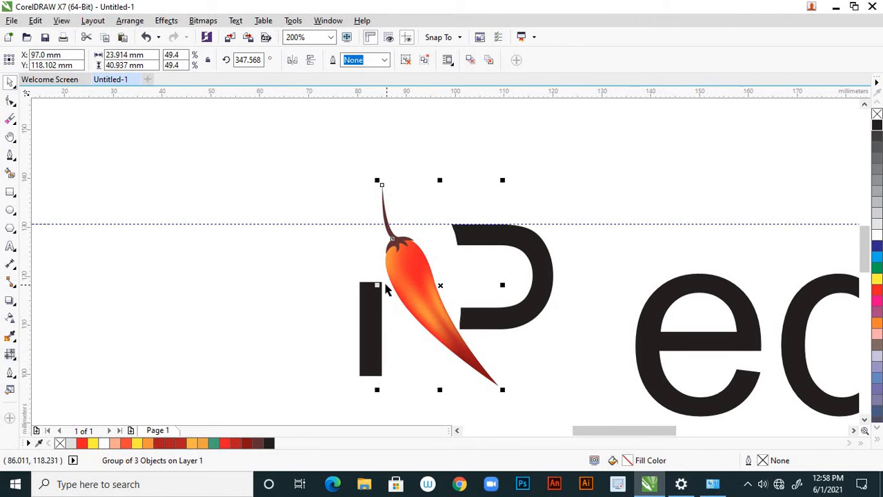
# Step: Stretch the black vertical bar's upper edge up to the horizontal guideline
pyautogui.click(325, 290)
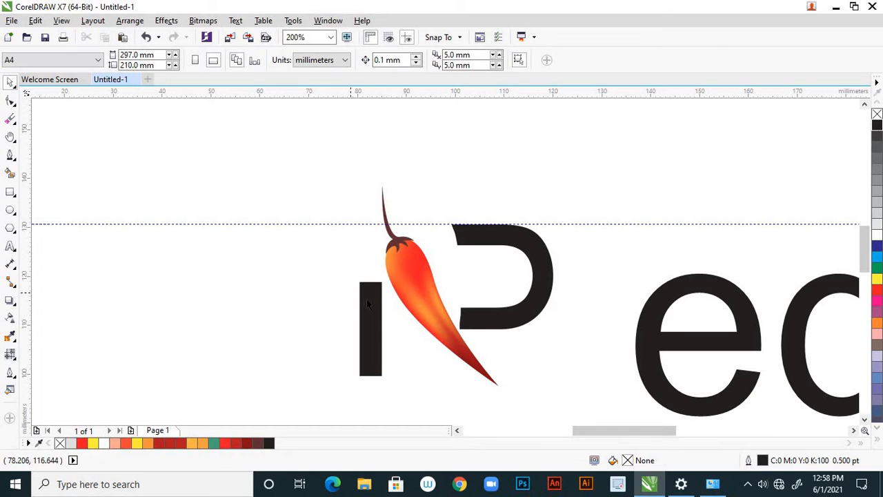
pyautogui.click(368, 299)
pyautogui.moveTo(371, 260); pyautogui.dragTo(374, 221)
pyautogui.click(340, 224)
pyautogui.scroll(2, 360, 218)
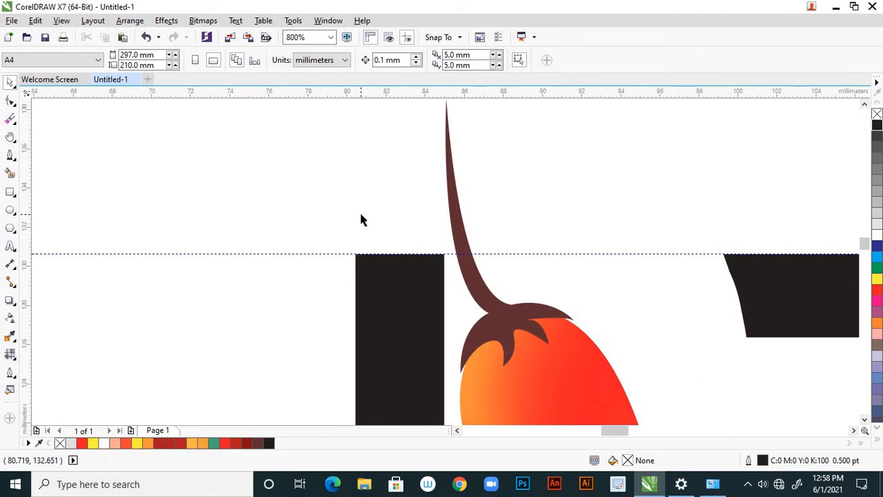
pyautogui.scroll(-3, 360, 219)
pyautogui.scroll(1, 401, 258)
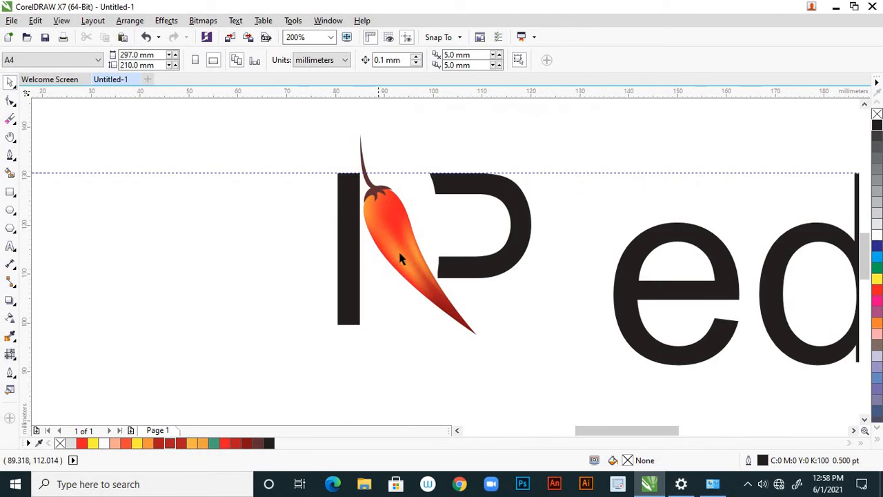
# Step: Raise the chili group, rotate it to about 336 degrees, and reposition it between the bar and the P shape
pyautogui.click(400, 242)
pyautogui.moveTo(398, 240)
pyautogui.mouseDown()
pyautogui.moveTo(403, 220)
pyautogui.moveTo(397, 225)
pyautogui.mouseUp()
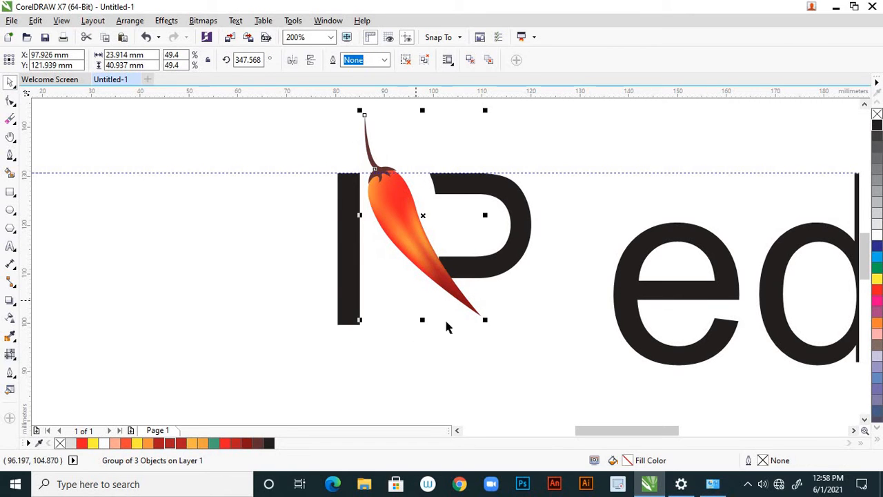
pyautogui.click(425, 260)
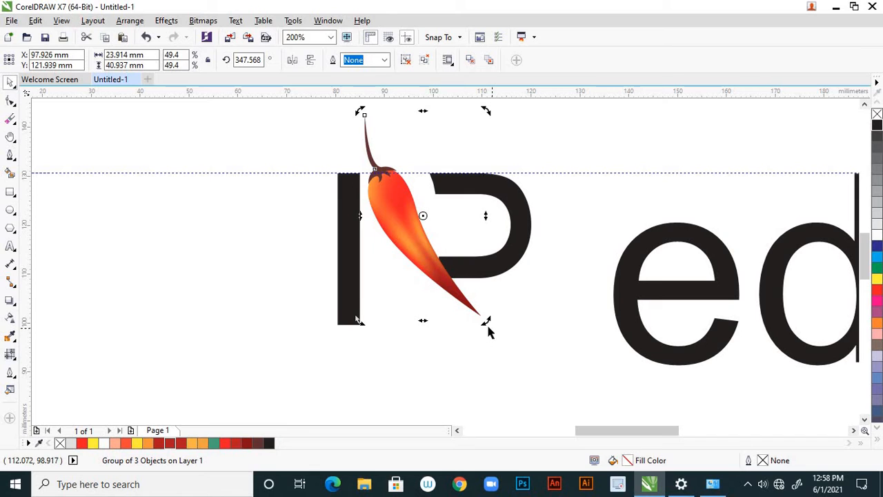
pyautogui.moveTo(485, 321); pyautogui.dragTo(466, 341)
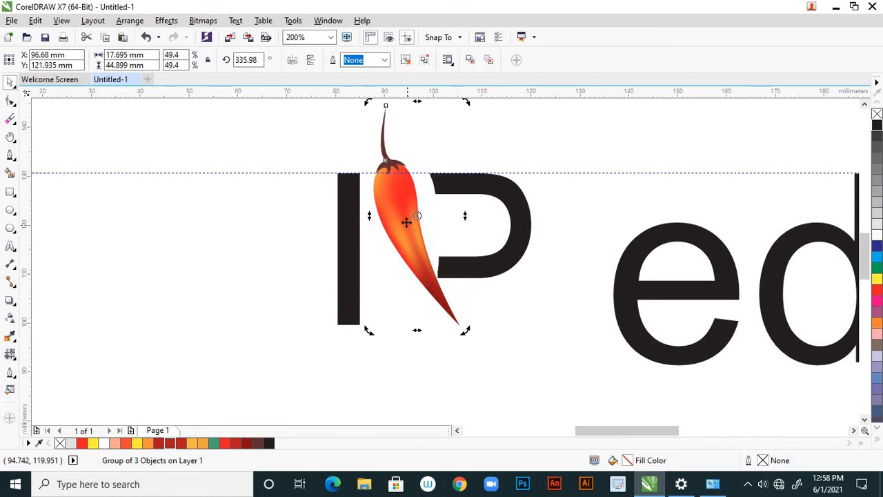
pyautogui.moveTo(405, 222)
pyautogui.mouseDown()
pyautogui.moveTo(400, 230)
pyautogui.moveTo(392, 215)
pyautogui.mouseUp()
pyautogui.click(296, 266)
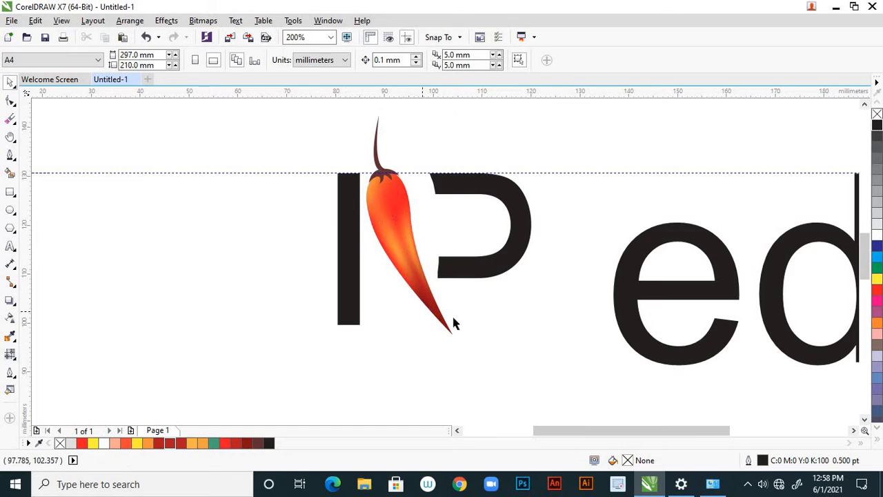
# Step: Rotate the chili group to about 343 degrees so it leans between the bar and the P shape
pyautogui.scroll(-2, 450, 314)
pyautogui.scroll(2, 443, 306)
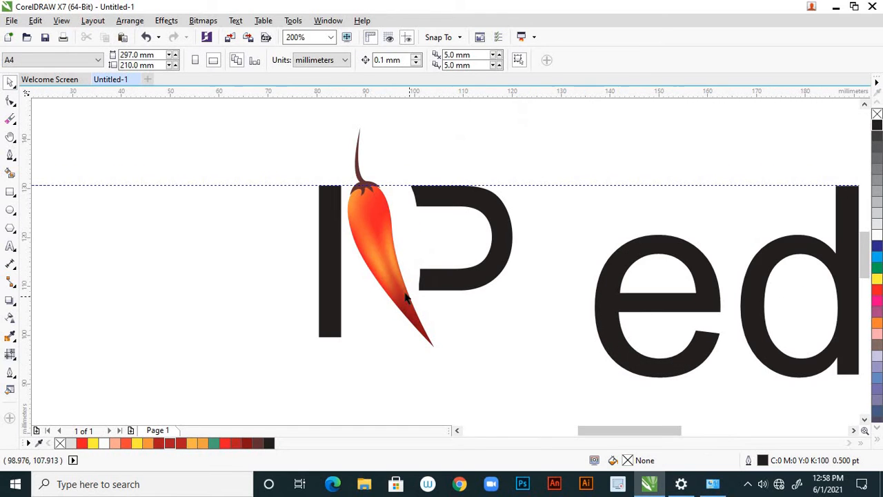
pyautogui.click(402, 288)
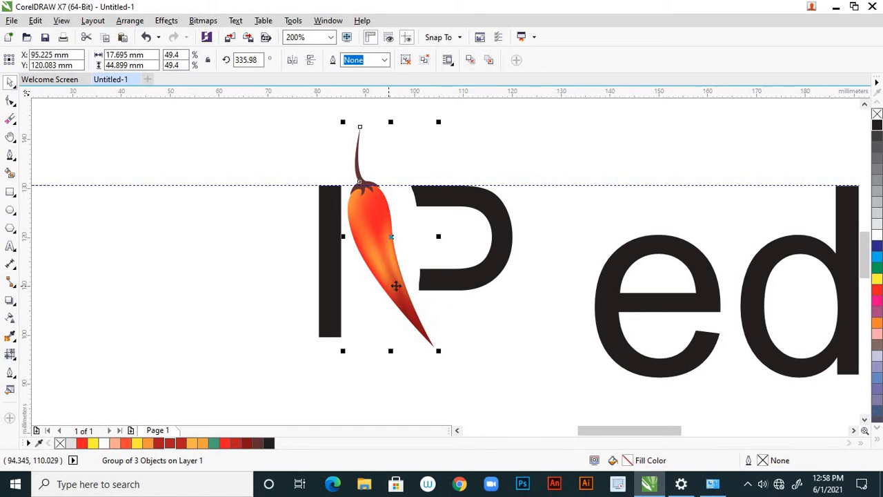
pyautogui.click(392, 287)
pyautogui.moveTo(441, 351); pyautogui.dragTo(468, 334)
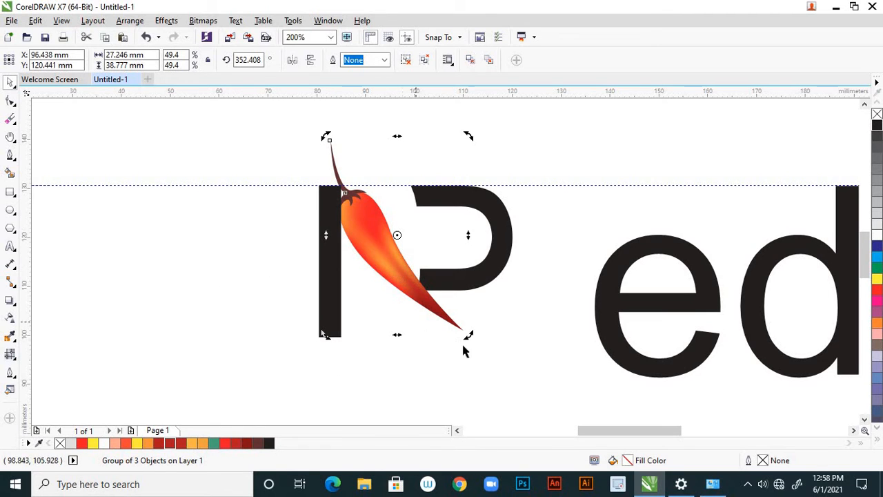
pyautogui.moveTo(468, 336); pyautogui.dragTo(450, 347)
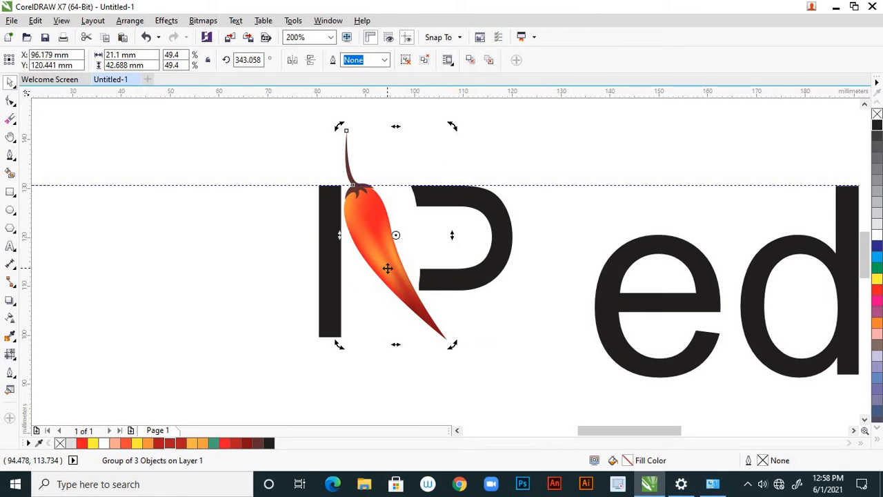
# Step: Shorten the black vertical bar from its upper edge to a height of about 21.4 mm
pyautogui.click(330, 262)
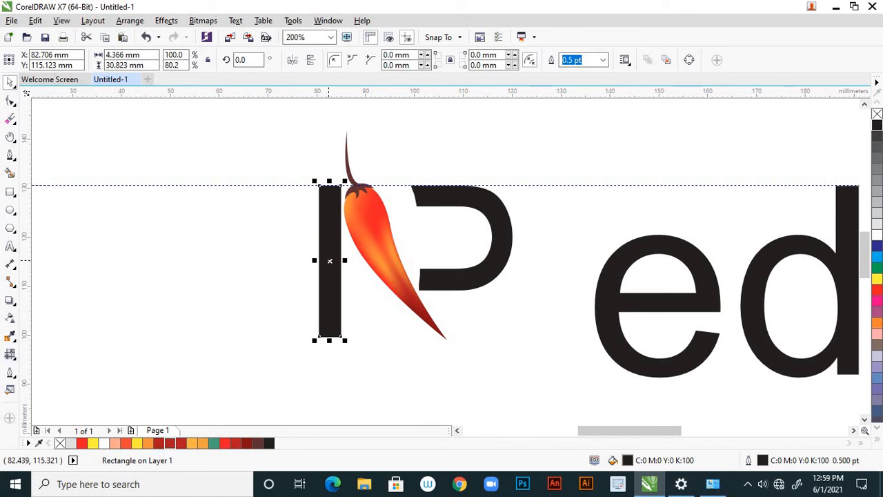
pyautogui.moveTo(330, 181); pyautogui.dragTo(327, 226)
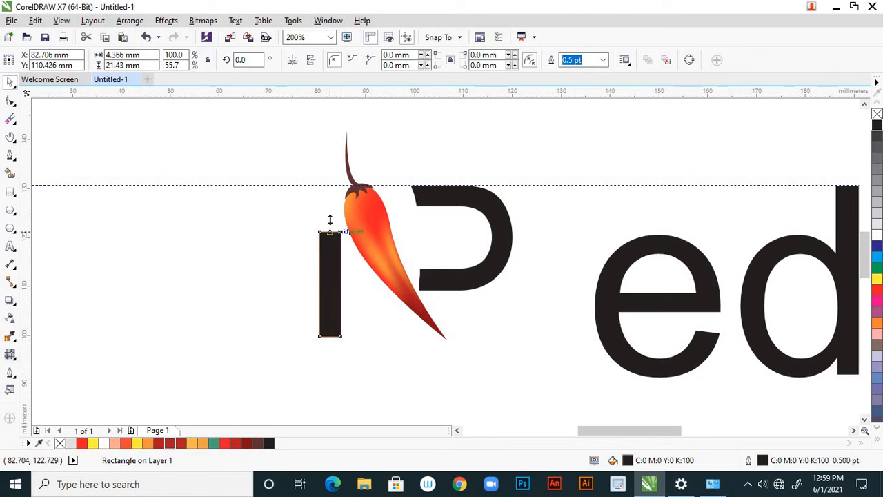
pyautogui.click(375, 303)
pyautogui.scroll(-1, 375, 302)
pyautogui.scroll(1, 389, 280)
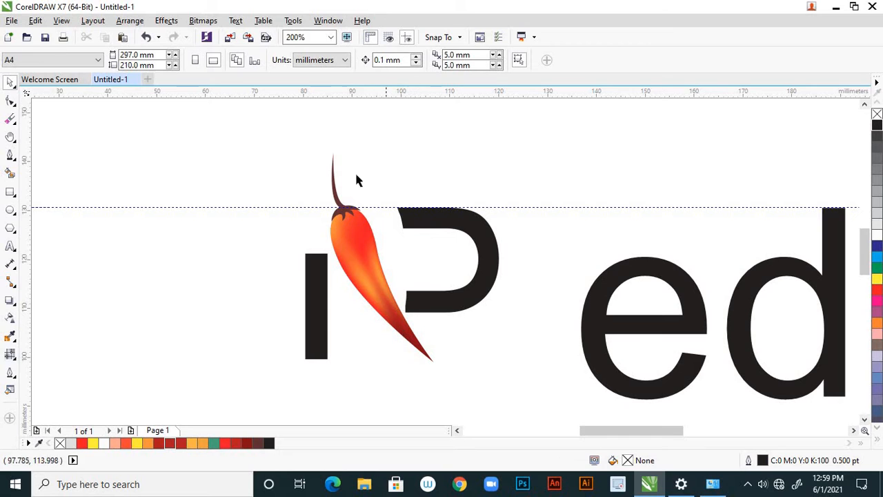
# Step: Add a horizontal guideline at about 91.1 mm under "ed" and move the bar, chili and P shape together down to it, beside the "e"
pyautogui.moveTo(332, 96); pyautogui.dragTo(420, 400)
pyautogui.click(427, 400)
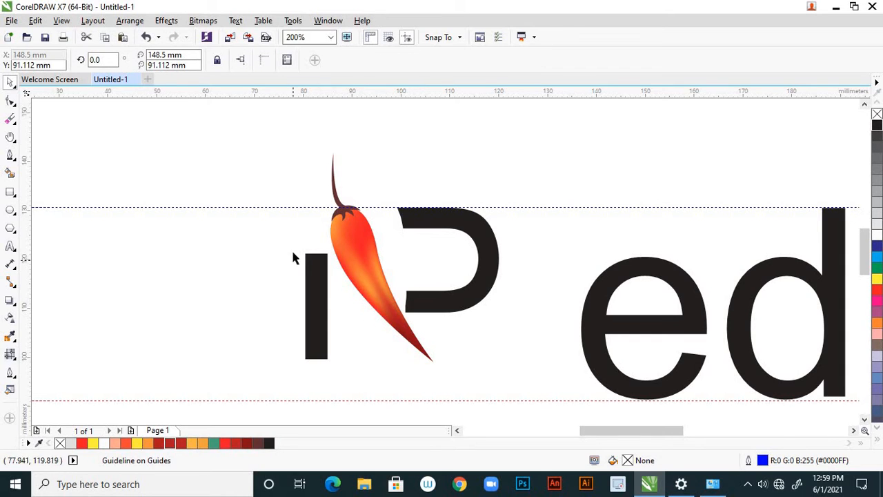
pyautogui.moveTo(291, 231); pyautogui.dragTo(480, 330)
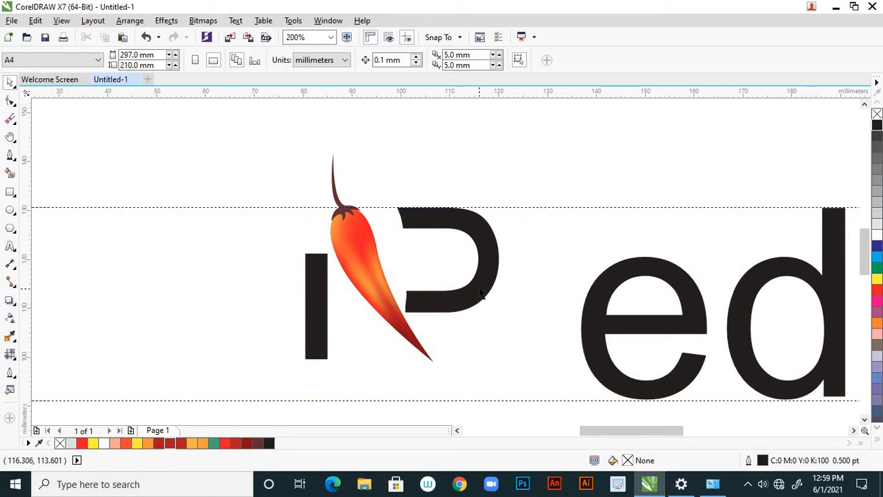
pyautogui.keyDown('shift'); pyautogui.click(373, 270); pyautogui.keyUp('shift')
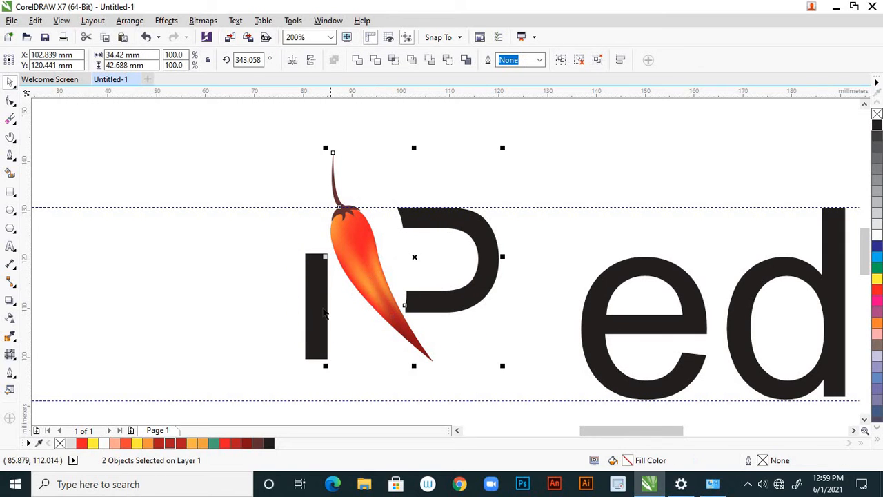
pyautogui.keyDown('shift'); pyautogui.click(326, 306); pyautogui.keyUp('shift')
pyautogui.moveTo(329, 312); pyautogui.dragTo(398, 349)
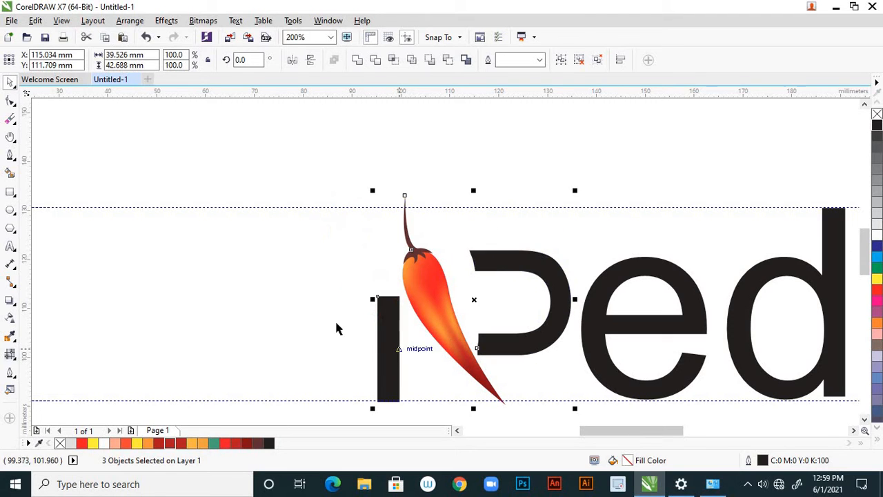
pyautogui.click(323, 287)
pyautogui.scroll(-2, 364, 247)
pyautogui.scroll(2, 407, 249)
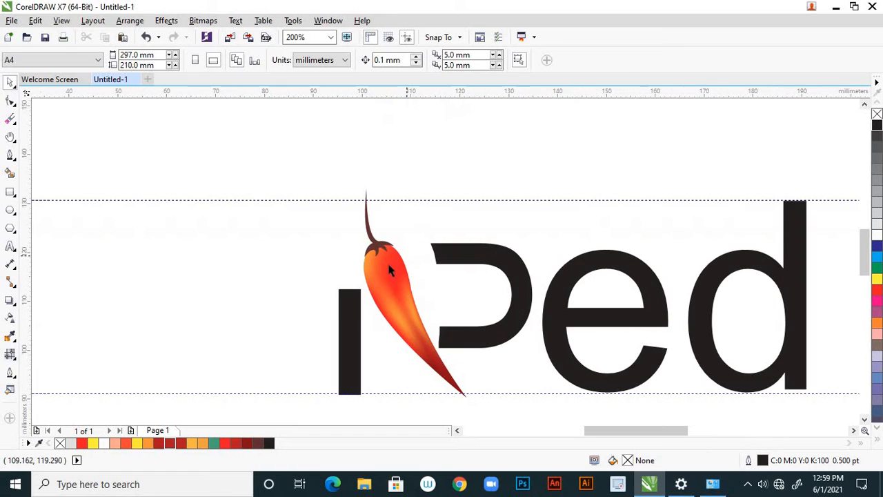
# Step: Stretch the black bar's upper edge slightly upward, keeping it below the chili's cap
pyautogui.click(349, 308)
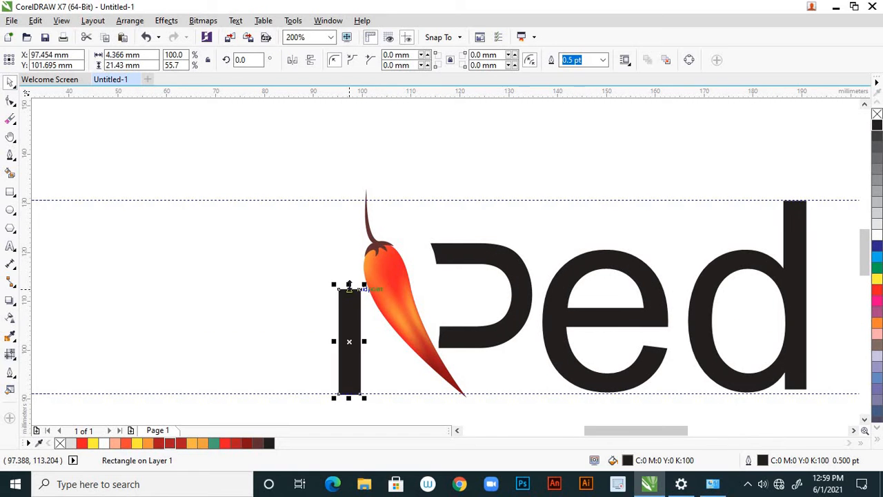
pyautogui.moveTo(348, 289); pyautogui.dragTo(347, 271)
pyautogui.click(331, 244)
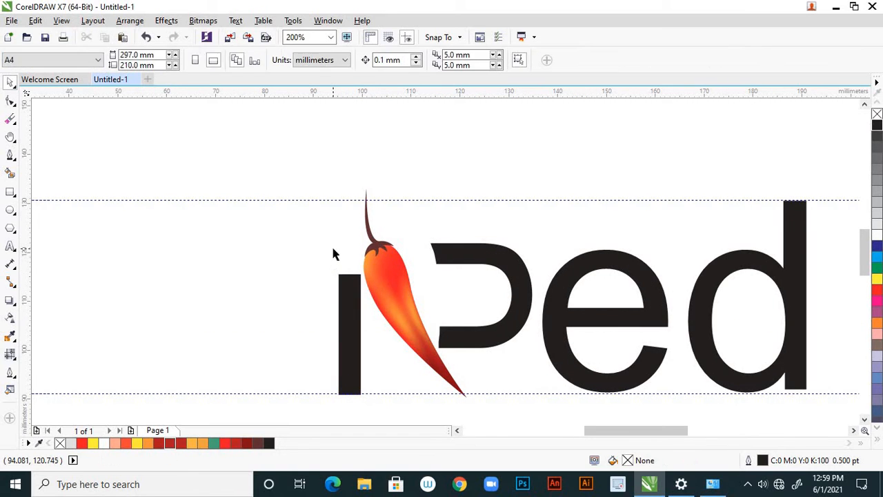
pyautogui.scroll(-2, 417, 263)
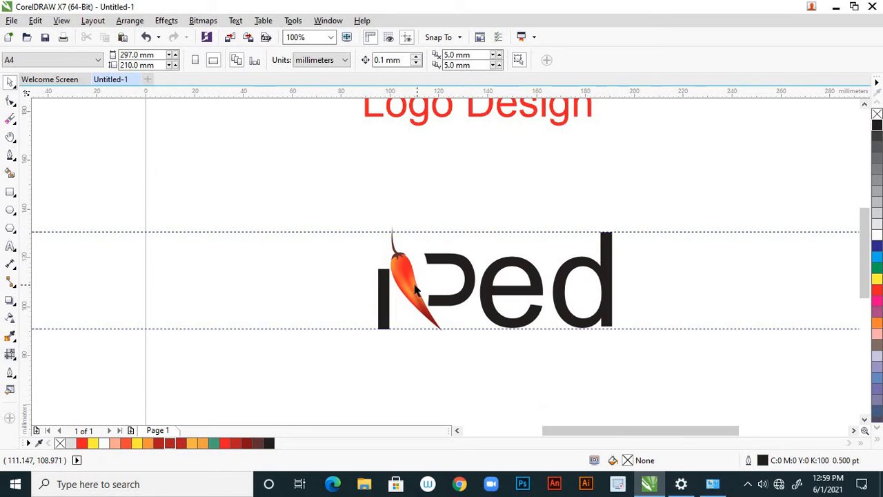
# Step: Try mirroring the chili group horizontally and vertically, reversing each flip
pyautogui.click(407, 285)
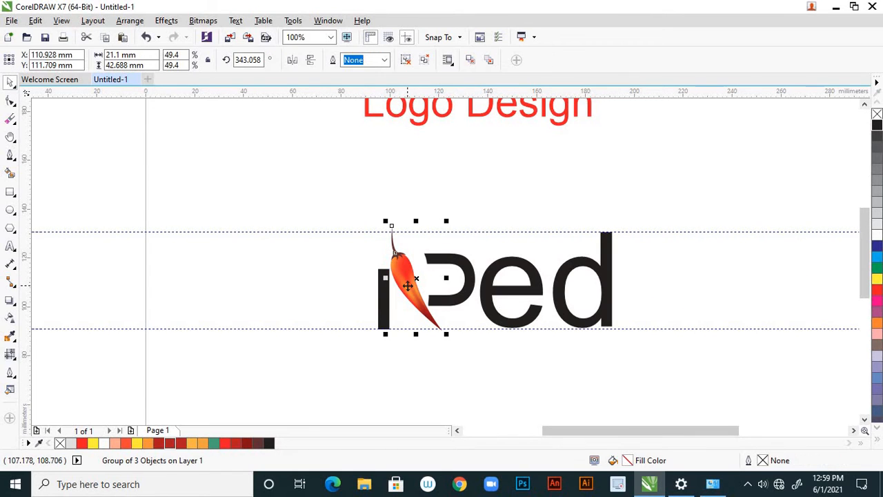
pyautogui.click(295, 63)
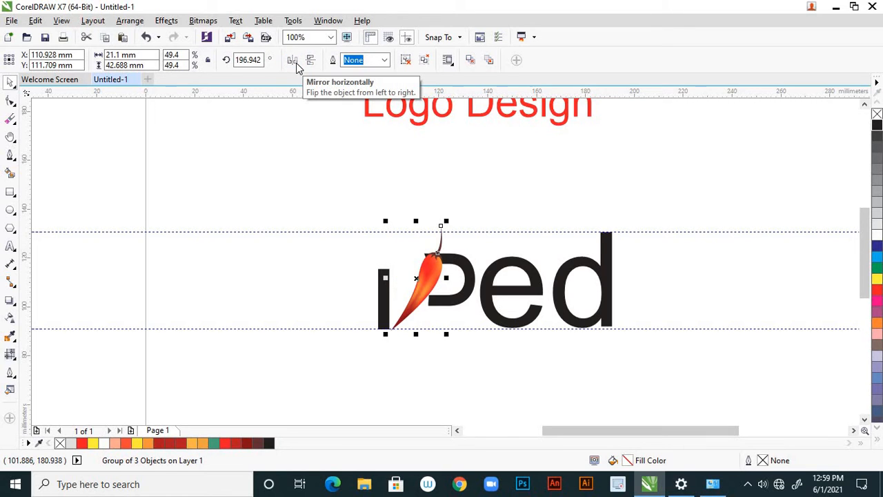
pyautogui.click(295, 62)
pyautogui.click(311, 62)
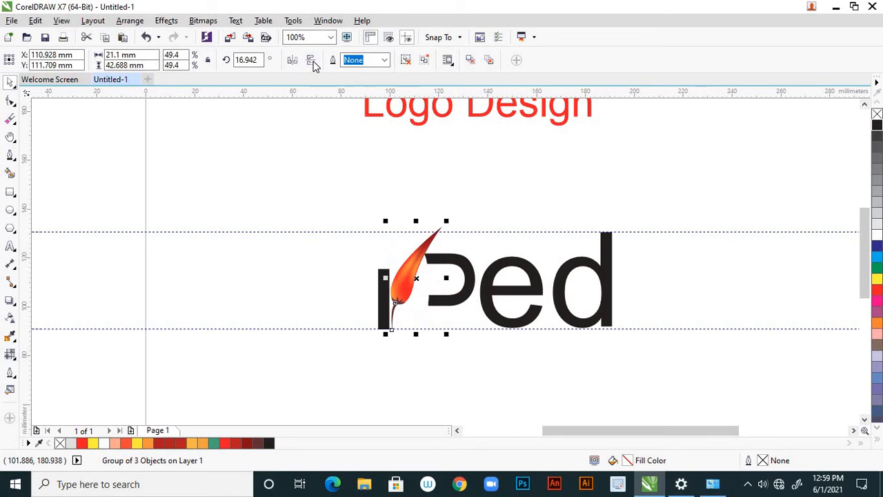
pyautogui.click(312, 62)
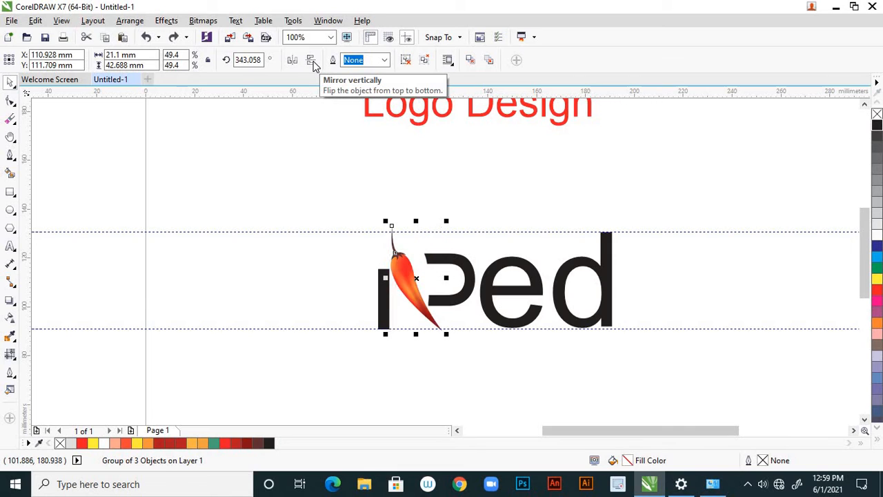
# Step: Try the chili mirrored horizontally, rotated to 265.71 degrees and moved between the bar and the P shape
pyautogui.click(292, 60)
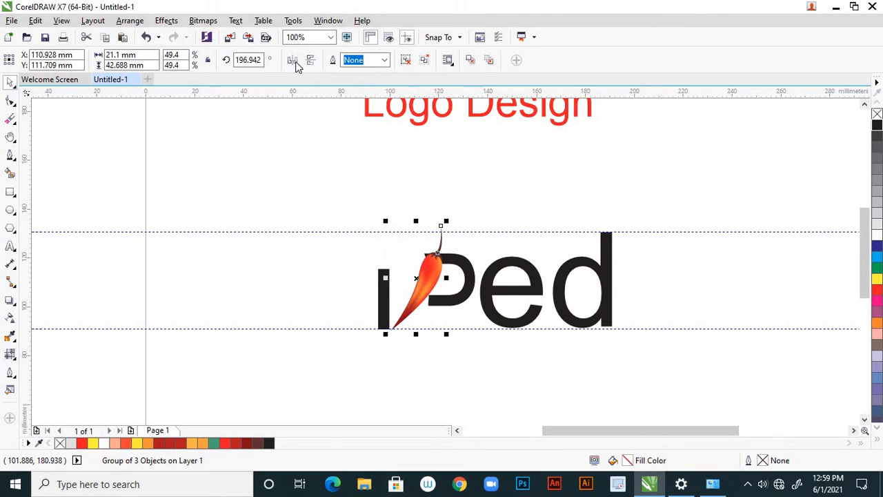
pyautogui.click(418, 285)
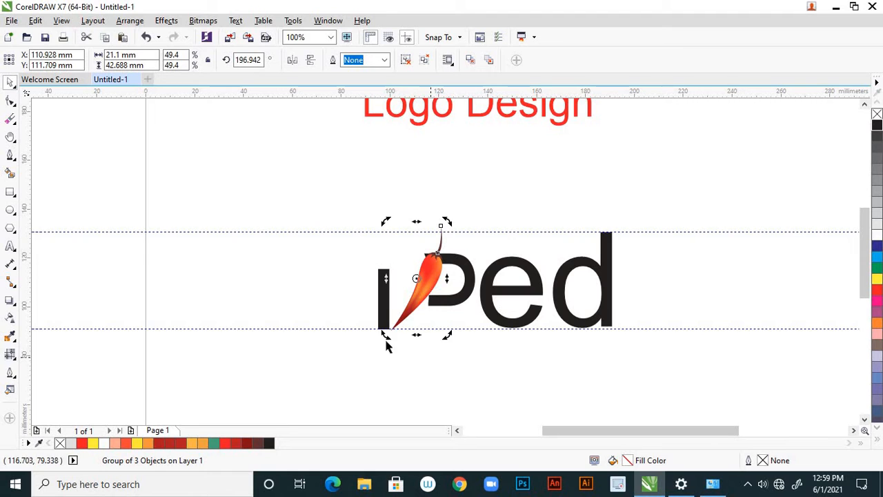
pyautogui.moveTo(385, 335); pyautogui.dragTo(467, 336)
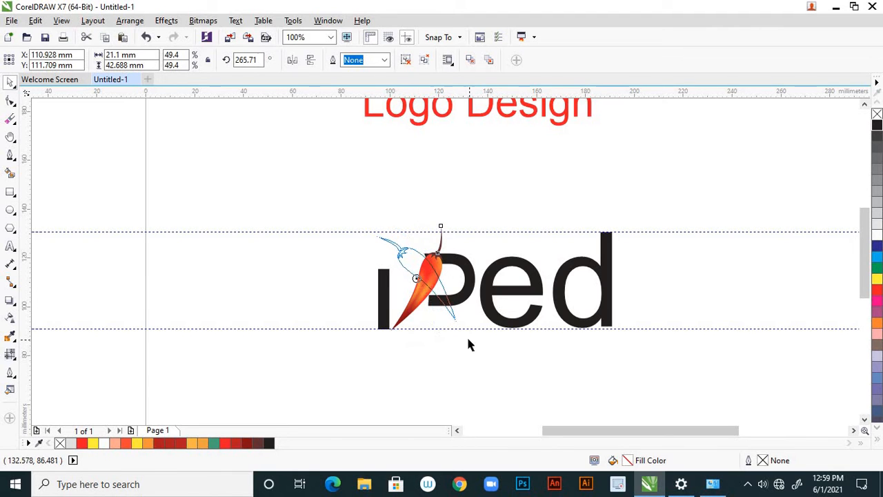
pyautogui.click(425, 256)
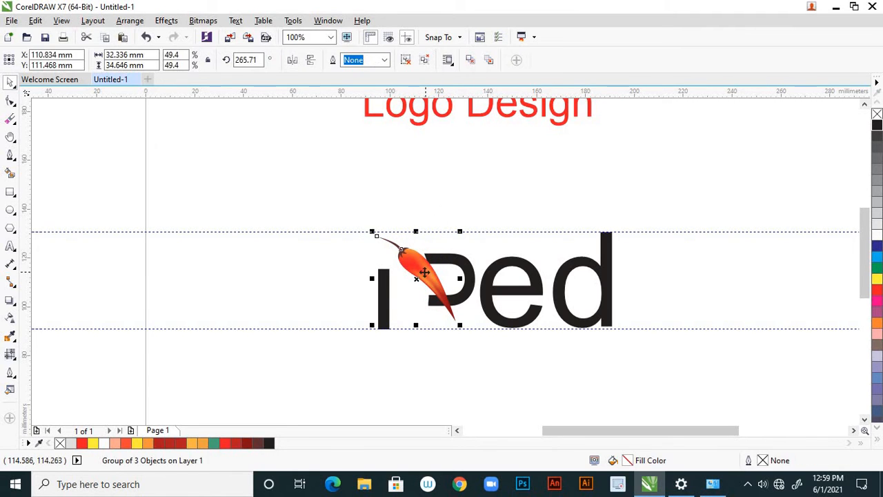
pyautogui.moveTo(424, 272); pyautogui.dragTo(413, 290)
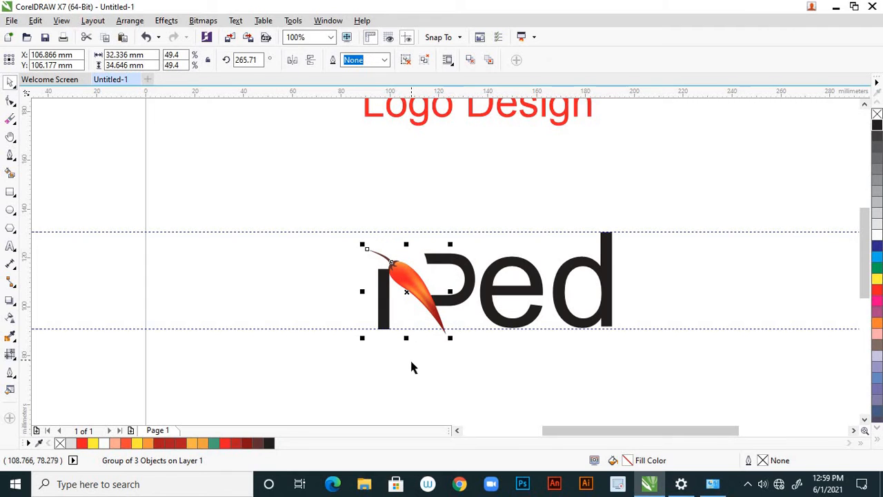
# Step: Undo the chili's last move, rotation and horizontal mirroring
pyautogui.hotkey('ctrl', 'z')
pyautogui.hotkey('ctrl', 'z')
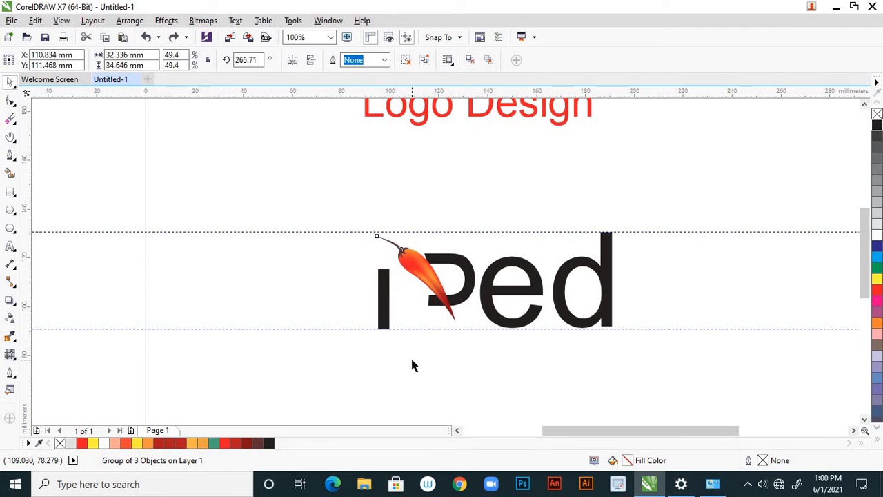
pyautogui.hotkey('ctrl', 'z')
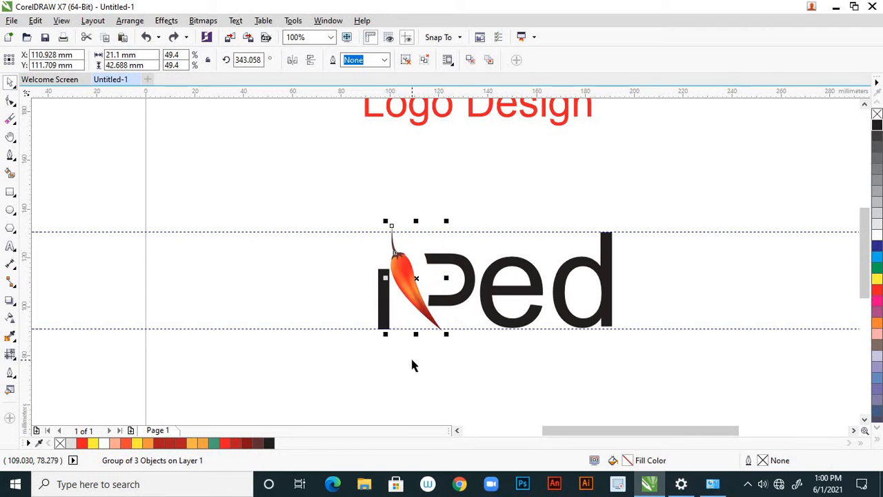
# Step: Scale the chili group down to about 16.7 by 33.9 mm and move its tip down onto the lower guideline
pyautogui.click(491, 235)
pyautogui.scroll(1, 443, 299)
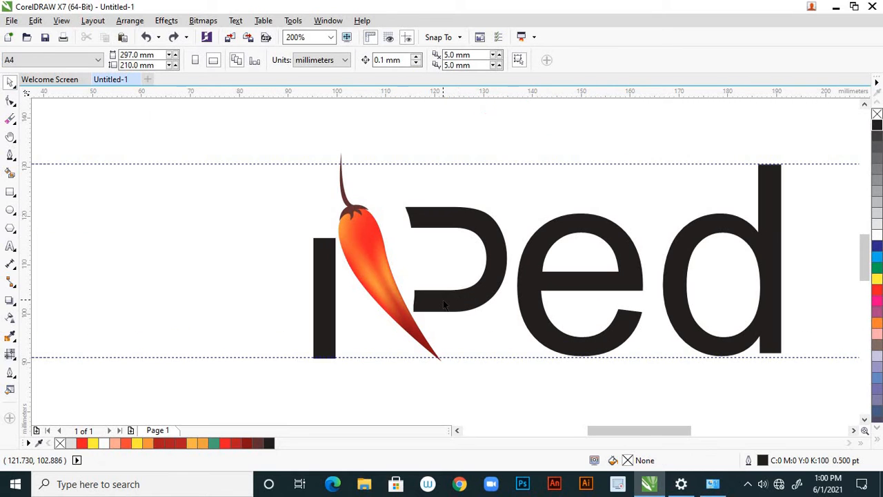
pyautogui.click(397, 309)
pyautogui.click(397, 308)
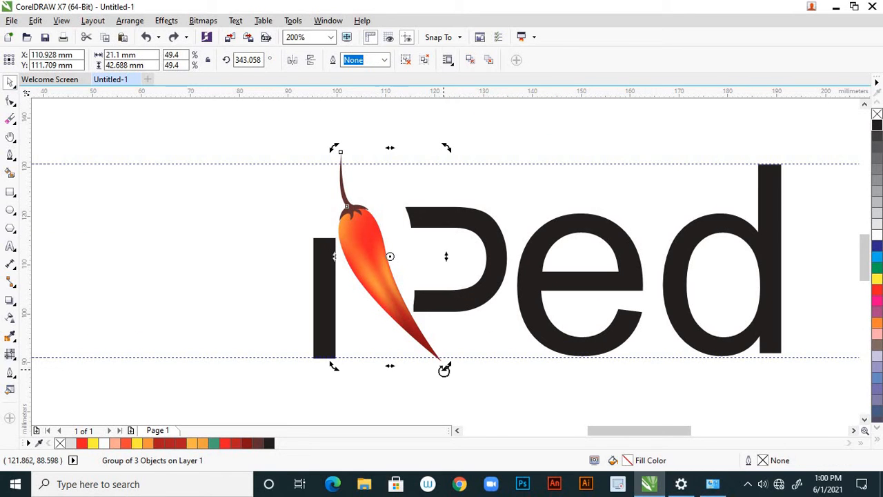
pyautogui.moveTo(445, 369); pyautogui.dragTo(449, 372)
pyautogui.click(445, 379)
pyautogui.click(414, 328)
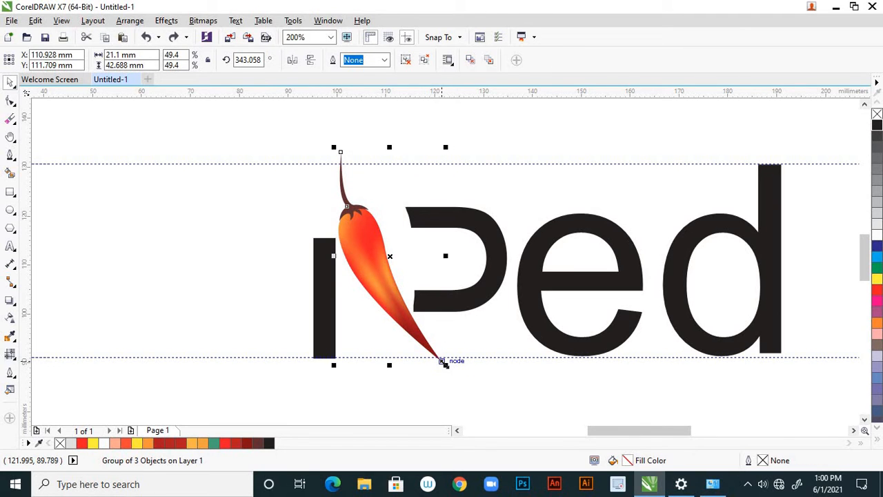
pyautogui.moveTo(445, 364); pyautogui.dragTo(434, 342)
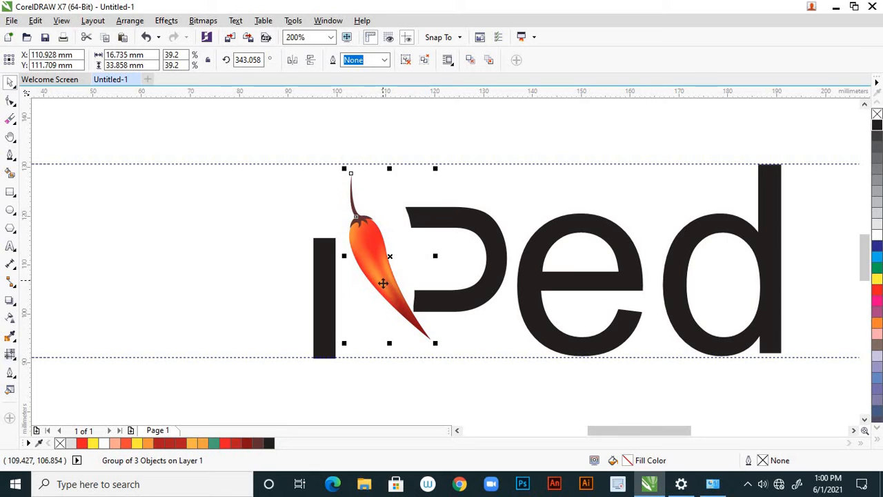
pyautogui.moveTo(383, 283); pyautogui.dragTo(388, 307)
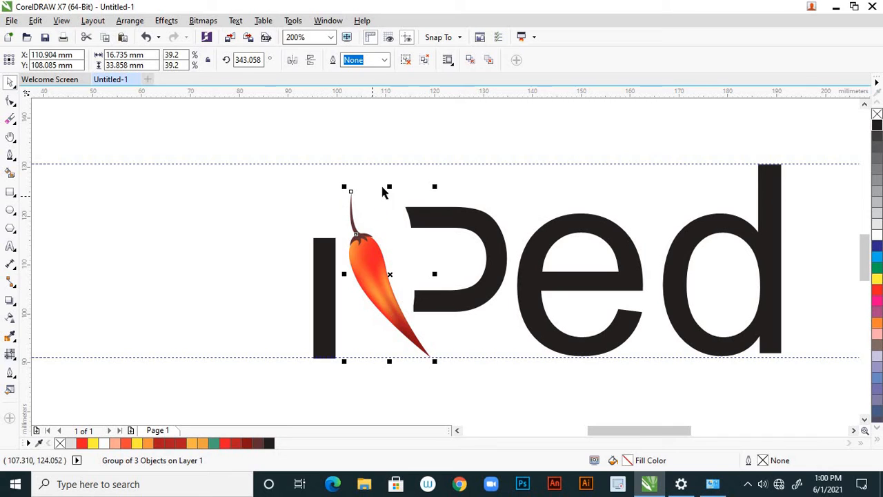
pyautogui.click(314, 211)
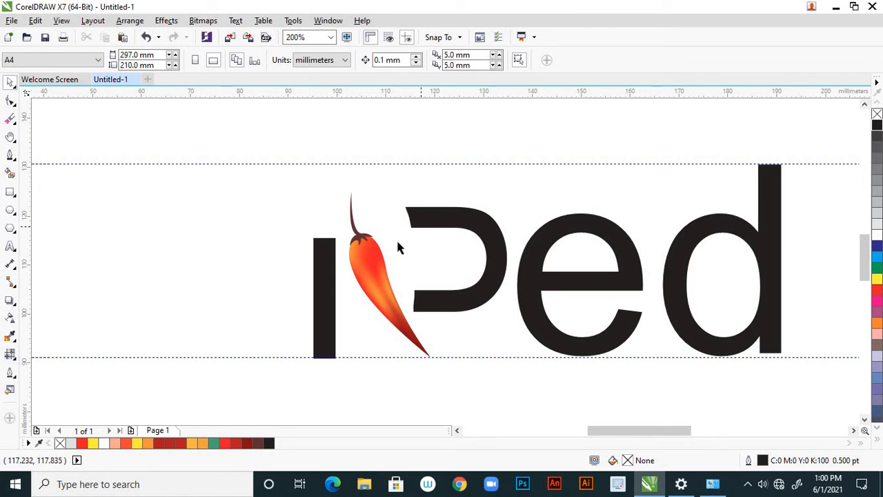
# Step: Stretch the black bar's upper edge upward to the height of the chili's stem tip
pyautogui.click(327, 276)
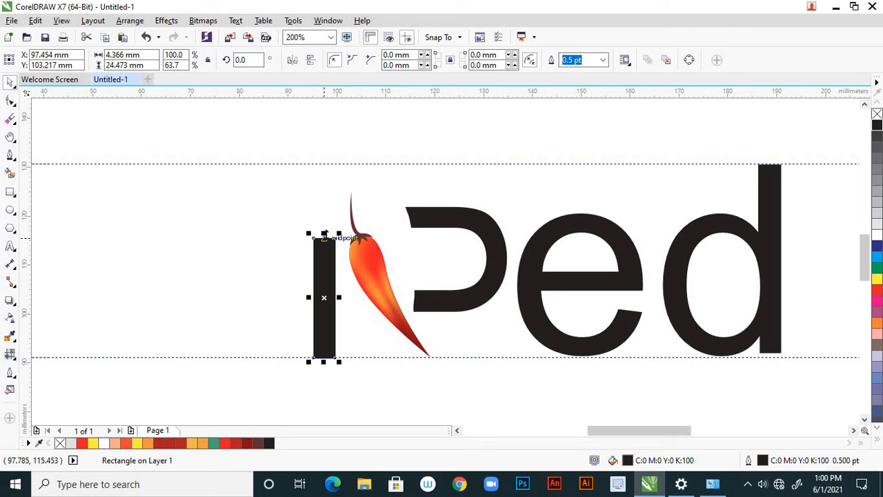
pyautogui.moveTo(325, 233); pyautogui.dragTo(333, 193)
pyautogui.click(261, 238)
pyautogui.scroll(-2, 368, 302)
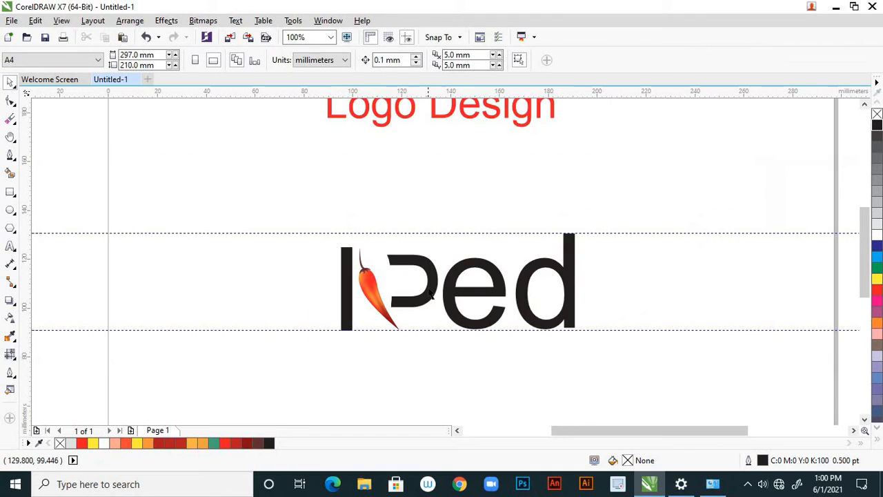
pyautogui.scroll(2, 403, 291)
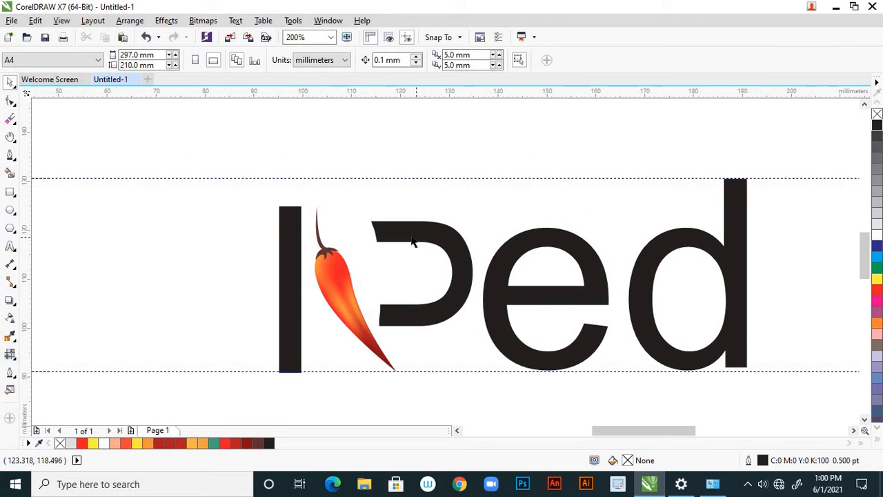
# Step: Nudge the P shape 0.4 mm left toward the chili and 0.3 mm back right
pyautogui.click(420, 231)
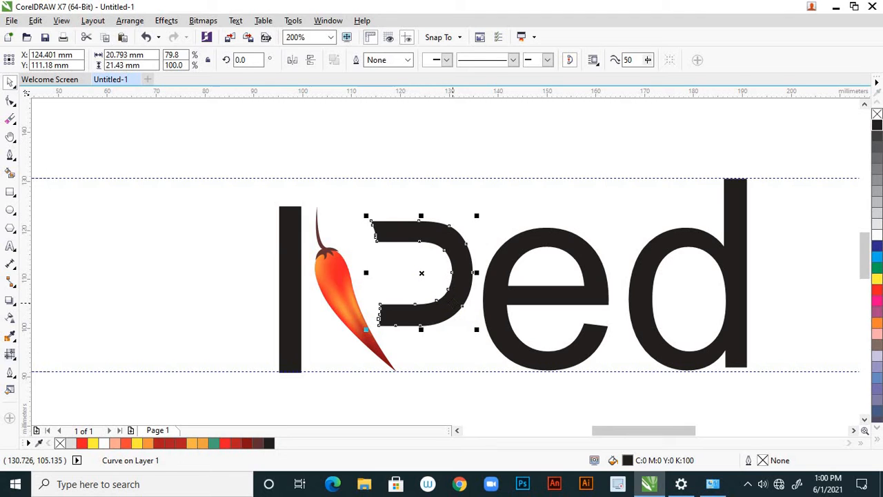
pyautogui.press('Left')
pyautogui.press('Left')
pyautogui.press('Left')
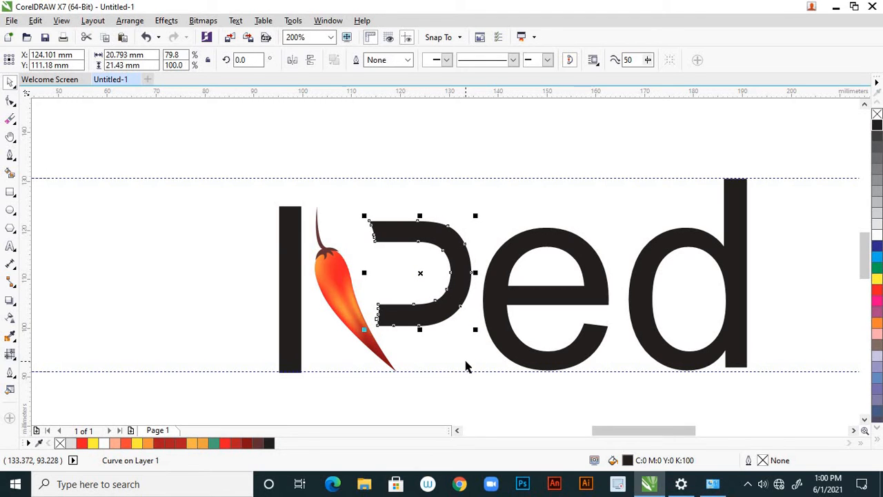
pyautogui.press('Left')
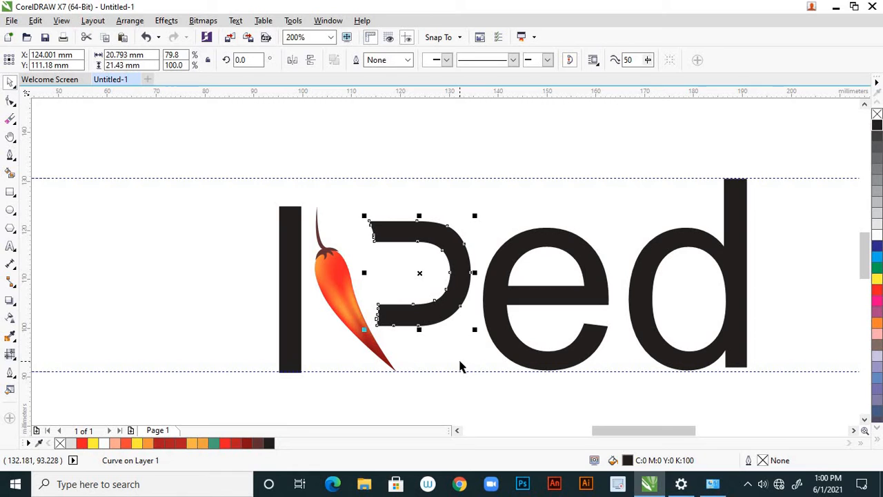
pyautogui.press('Right')
pyautogui.press('Right')
pyautogui.press('Right')
pyautogui.click(380, 266)
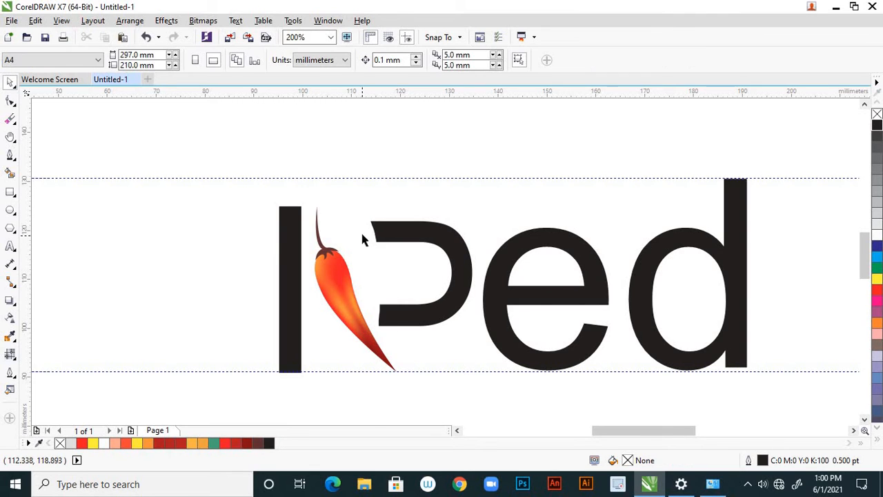
# Step: Select the end nodes of the P shape's upper arm with the Shape tool and extend them about 4.2 mm toward the chili
pyautogui.scroll(1, 363, 241)
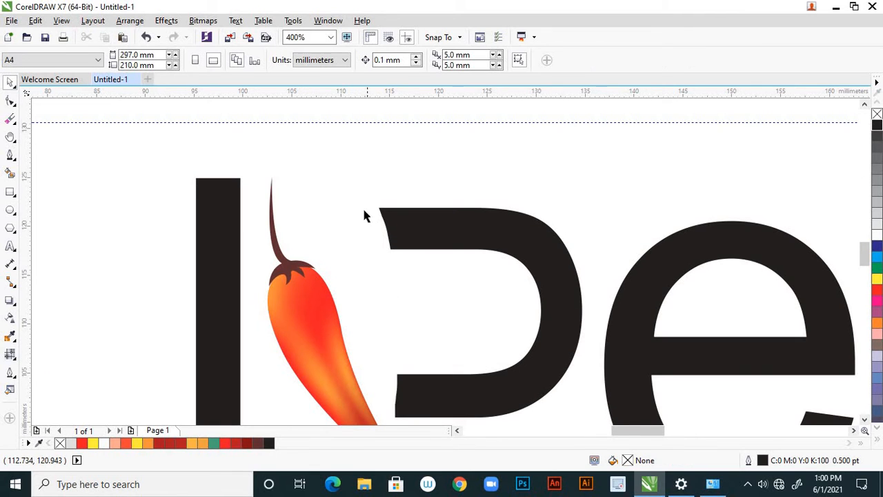
pyautogui.moveTo(368, 201); pyautogui.dragTo(391, 249)
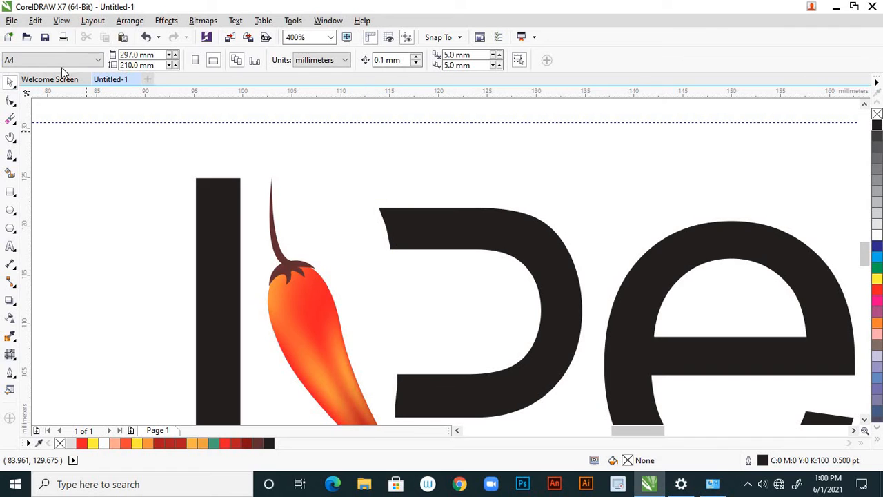
pyautogui.click(11, 101)
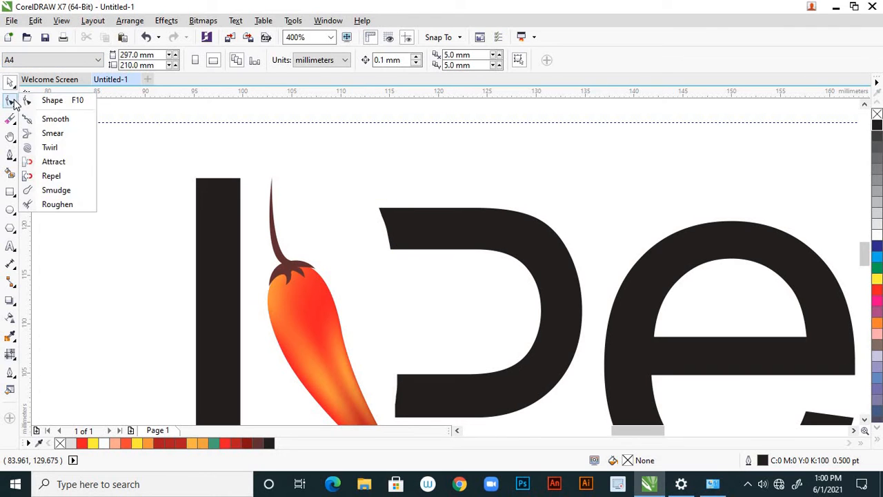
pyautogui.click(60, 104)
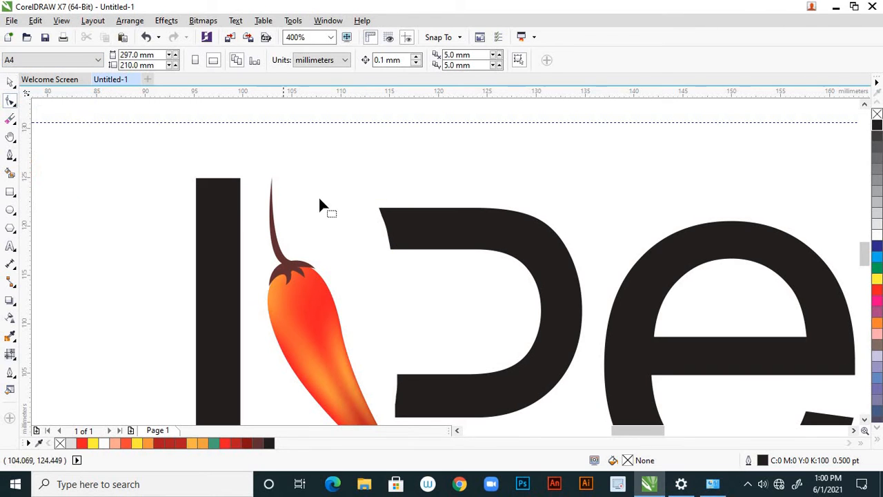
pyautogui.click(380, 214)
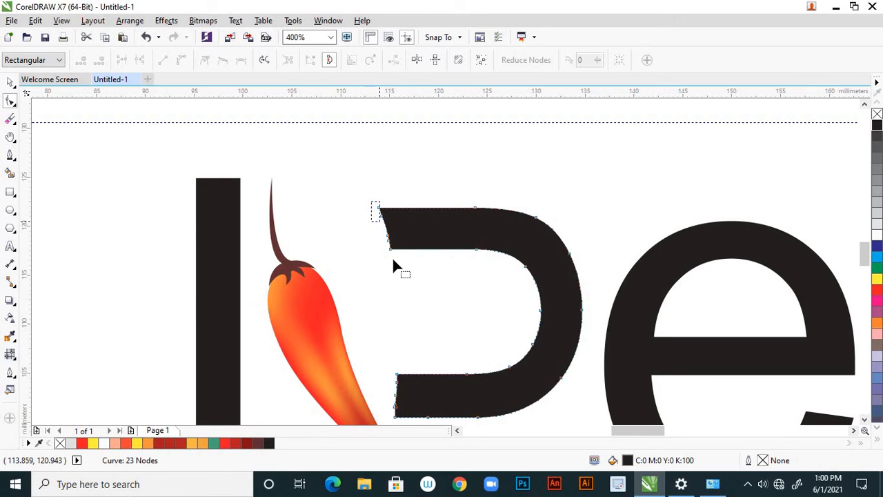
pyautogui.moveTo(393, 261); pyautogui.dragTo(392, 258)
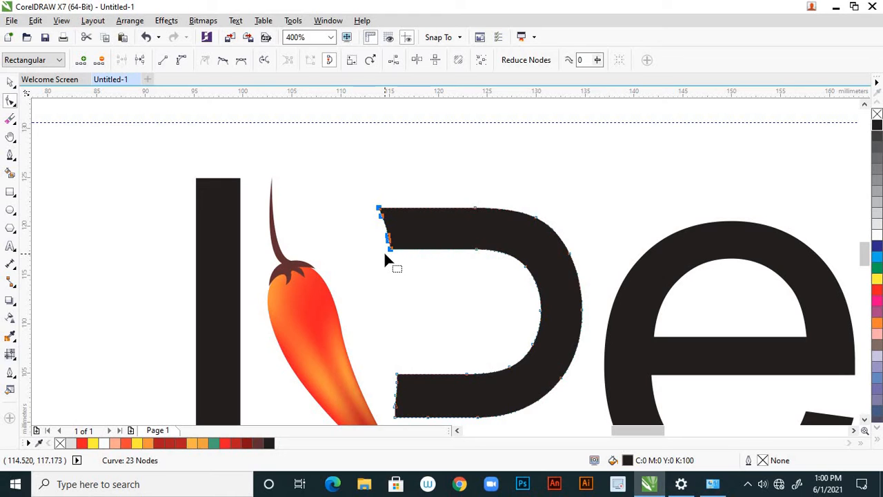
pyautogui.press('Left')
pyautogui.press('Left')
pyautogui.press('Left')
pyautogui.press('Left')
pyautogui.press('Left')
pyautogui.press('Left')
pyautogui.press('Left')
pyautogui.press('Left')
pyautogui.press('Left')
pyautogui.press('Left')
pyautogui.press('Left')
pyautogui.press('Left')
pyautogui.press('Left')
pyautogui.press('Left')
pyautogui.press('Left')
pyautogui.press('Left')
pyautogui.press('Left')
pyautogui.press('Left')
pyautogui.press('Left')
pyautogui.press('Left')
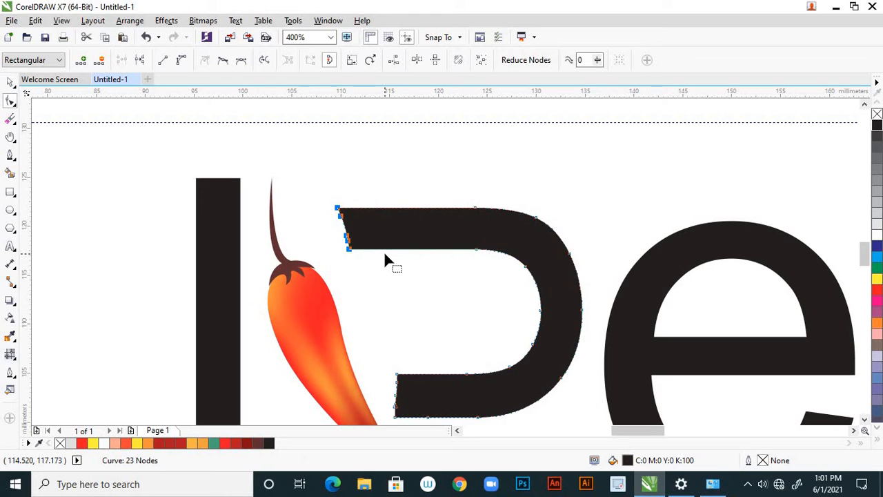
pyautogui.scroll(-4, 381, 248)
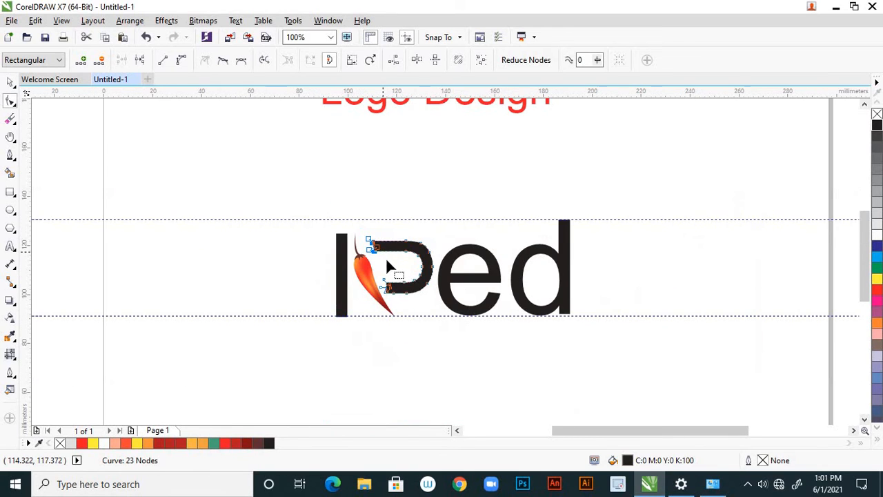
pyautogui.scroll(2, 401, 257)
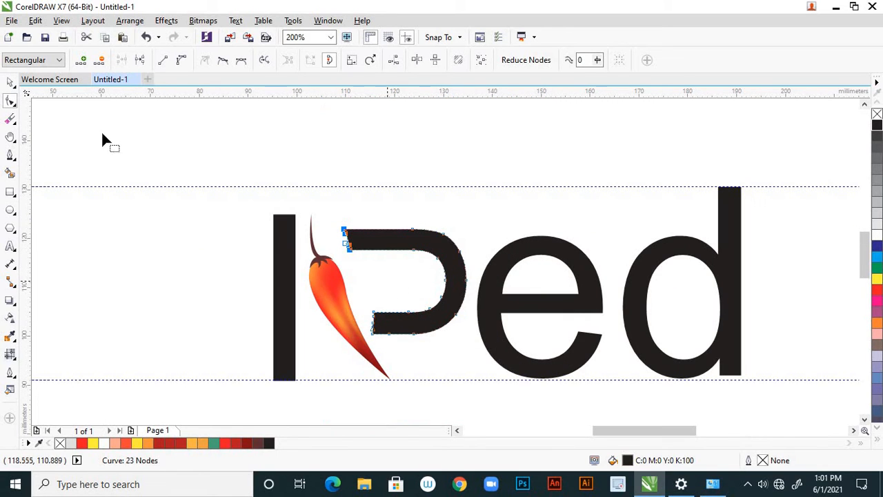
pyautogui.click(10, 82)
pyautogui.click(439, 199)
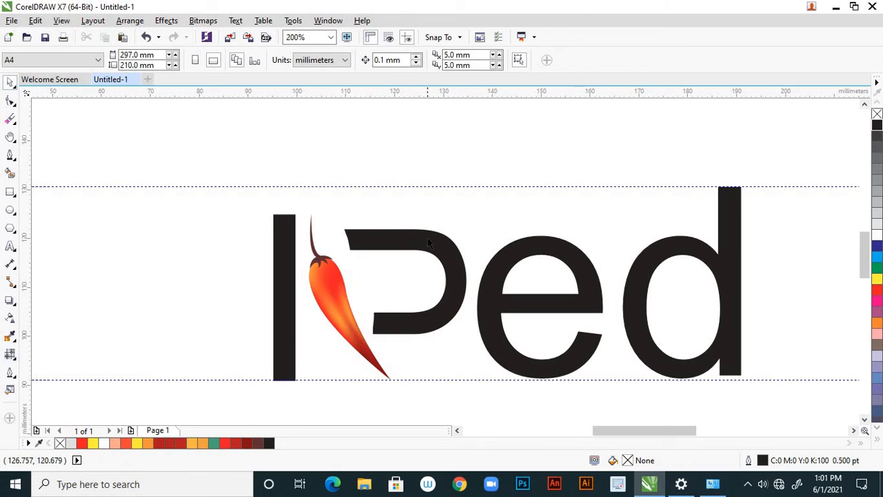
# Step: Add a horizontal guideline along the black bar's upper edge, at about Y 125 mm
pyautogui.click(428, 238)
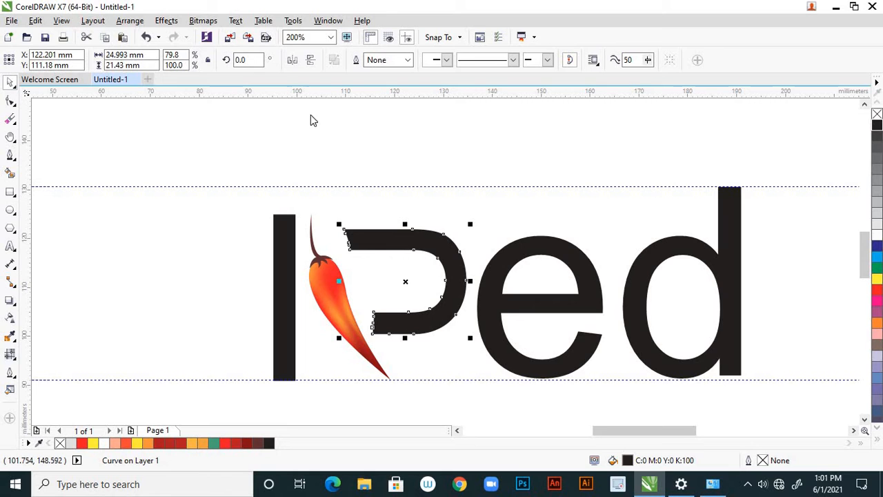
pyautogui.click(319, 214)
pyautogui.scroll(2, 377, 242)
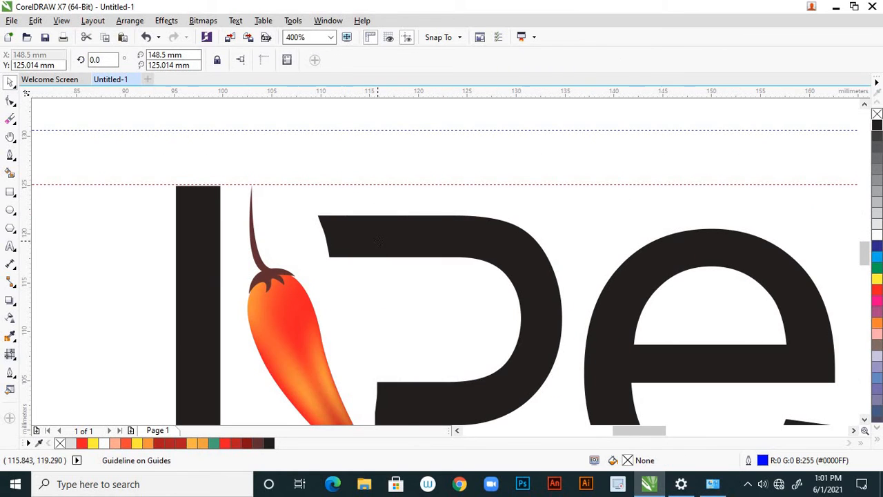
# Step: Move the P shape up about 3.1 mm so its upper edge meets the guideline at the bar's upper edge
pyautogui.click(378, 240)
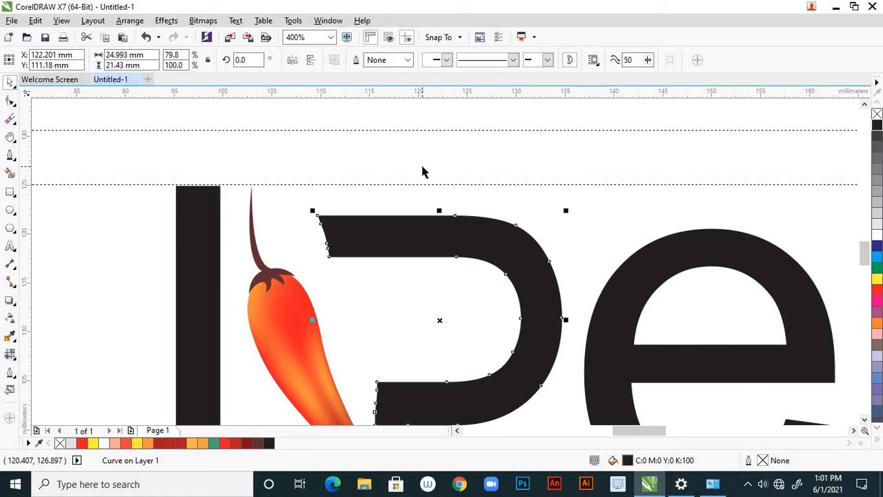
pyautogui.press('Up')
pyautogui.press('Up')
pyautogui.press('Up')
pyautogui.press('Up')
pyautogui.press('Up')
pyautogui.press('Up')
pyautogui.press('Up')
pyautogui.press('Up')
pyautogui.press('Up')
pyautogui.press('Up')
pyautogui.press('Up')
pyautogui.press('Up')
pyautogui.press('Up')
pyautogui.press('Up')
pyautogui.press('Up')
pyautogui.press('Up')
pyautogui.press('Up')
pyautogui.press('Up')
pyautogui.press('Up')
pyautogui.press('Up')
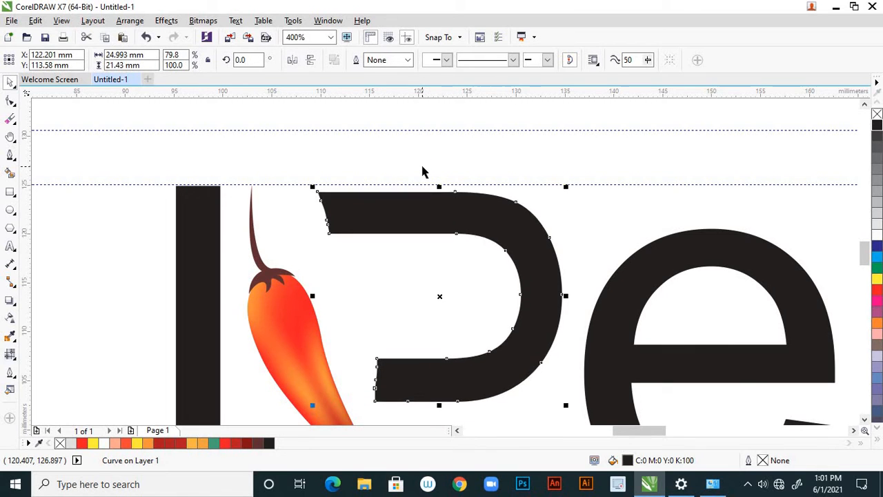
pyautogui.press('Up')
pyautogui.press('Up')
pyautogui.press('Up')
pyautogui.press('Up')
pyautogui.press('Up')
pyautogui.press('Up')
pyautogui.press('Up')
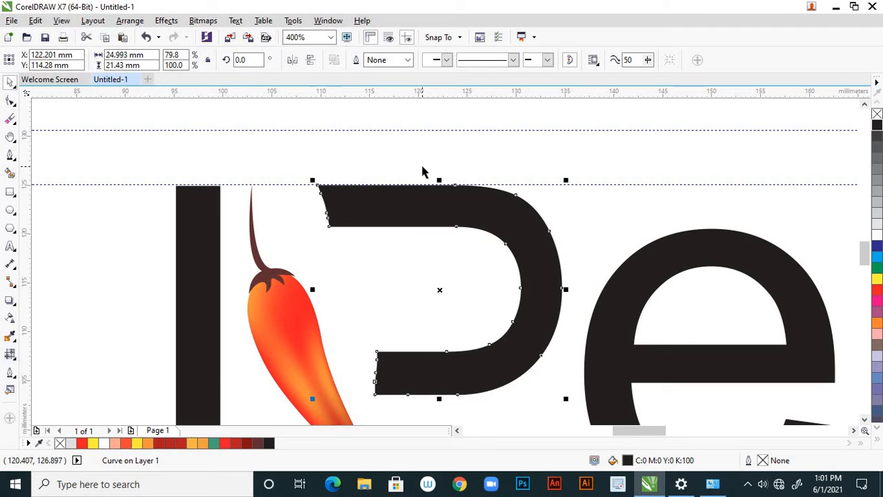
pyautogui.click(388, 268)
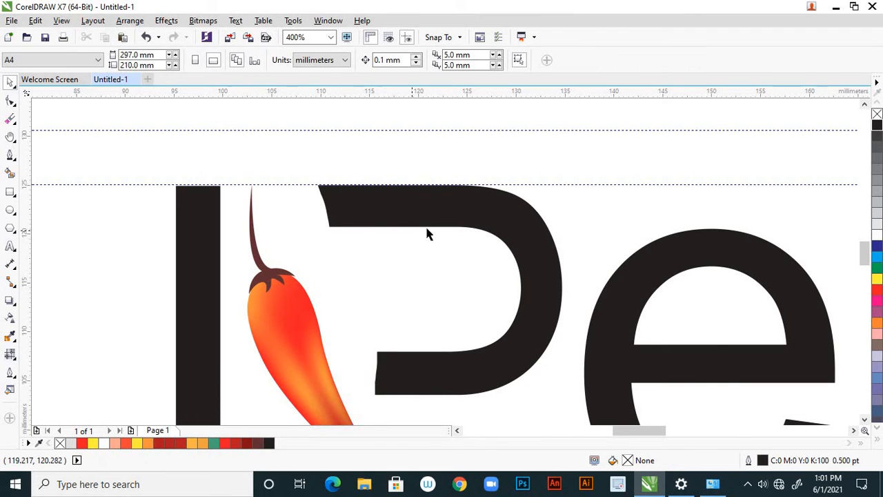
# Step: Stretch the chili group upward to about 46.5 mm tall and rotate it to about 340.8 degrees
pyautogui.scroll(-2, 428, 233)
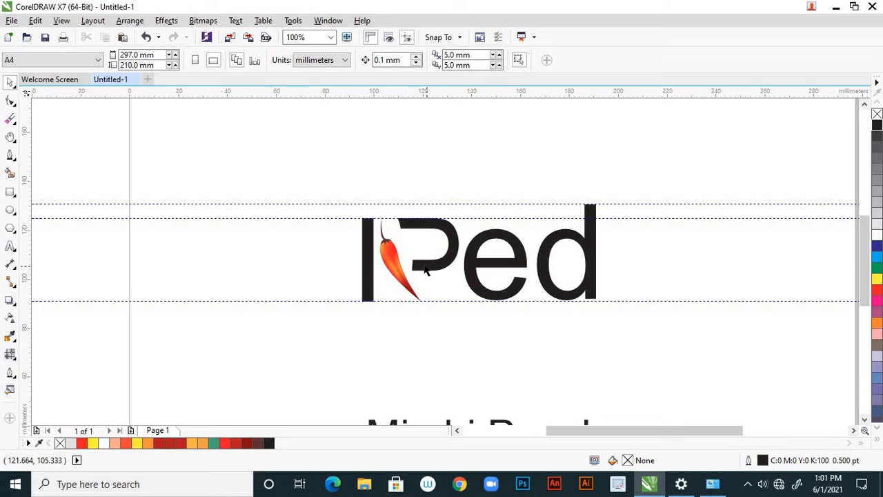
pyautogui.scroll(1, 419, 261)
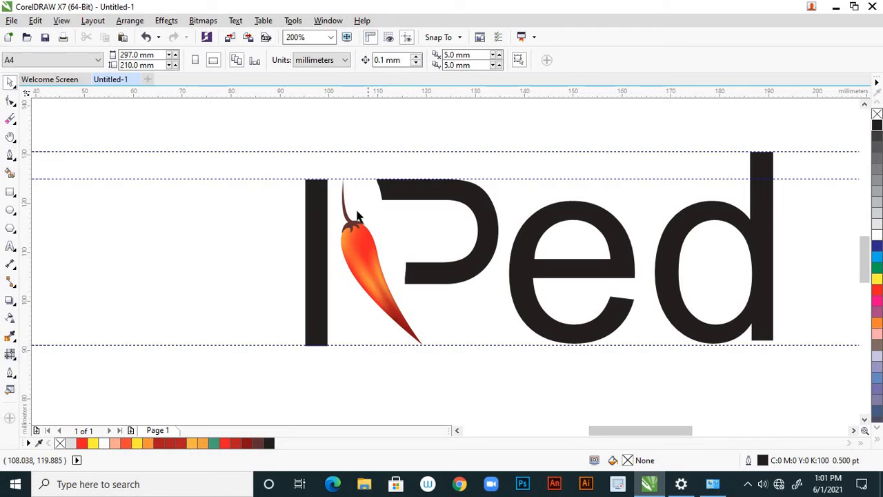
pyautogui.click(356, 243)
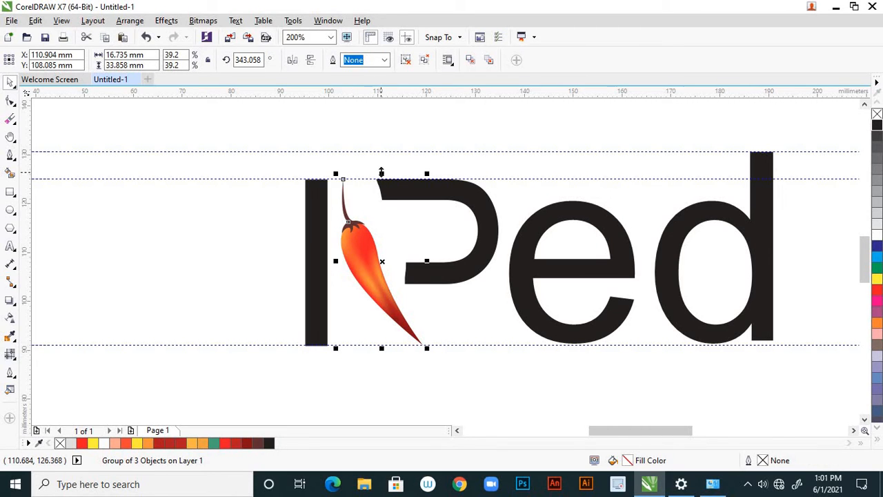
pyautogui.moveTo(381, 171); pyautogui.dragTo(381, 113)
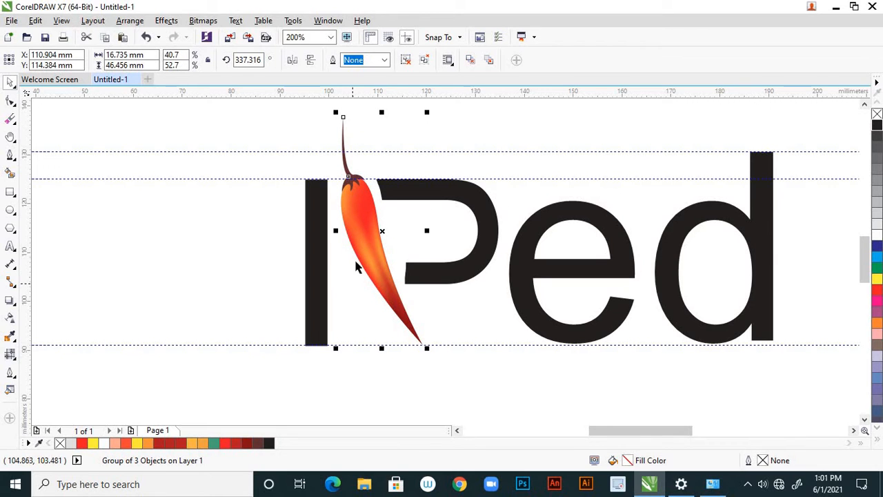
pyautogui.click(361, 241)
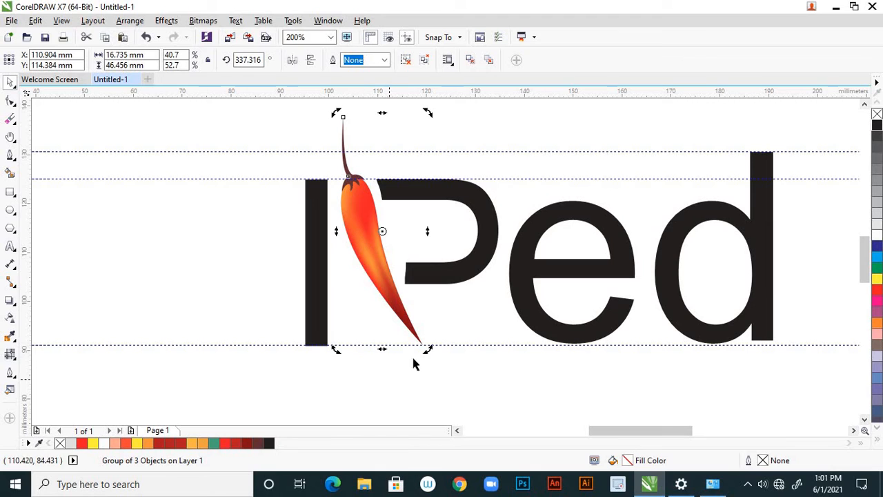
pyautogui.moveTo(427, 354); pyautogui.dragTo(434, 348)
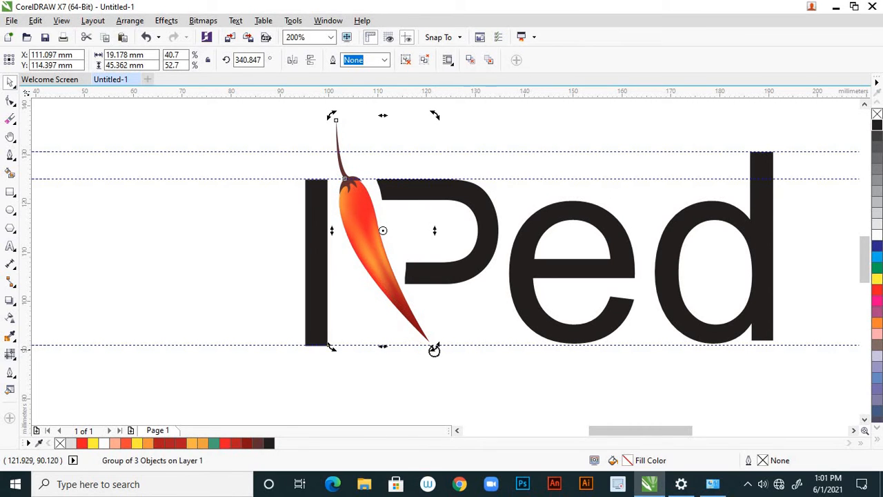
# Step: Nudge the chili group about 0.7 mm left and 0.5 mm down, and rotate it to about 345.2 degrees
pyautogui.click(376, 265)
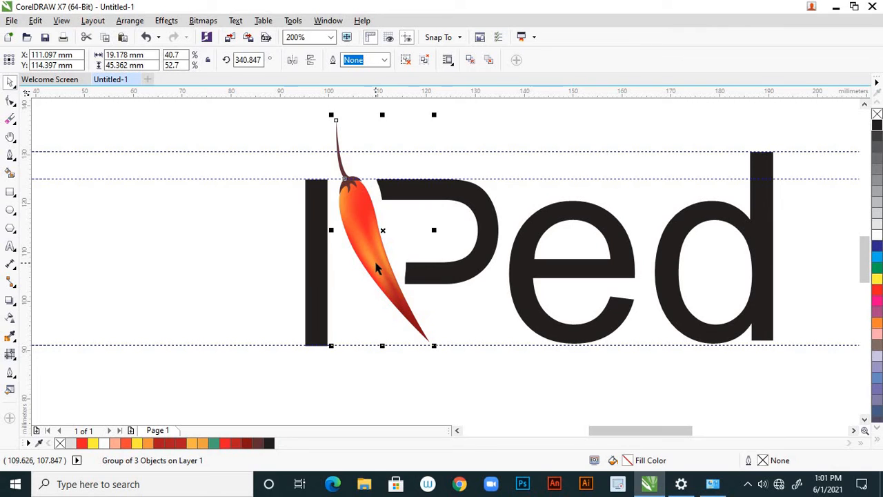
pyautogui.press('Left')
pyautogui.press('Left')
pyautogui.press('Left')
pyautogui.press('Left')
pyautogui.press('Left')
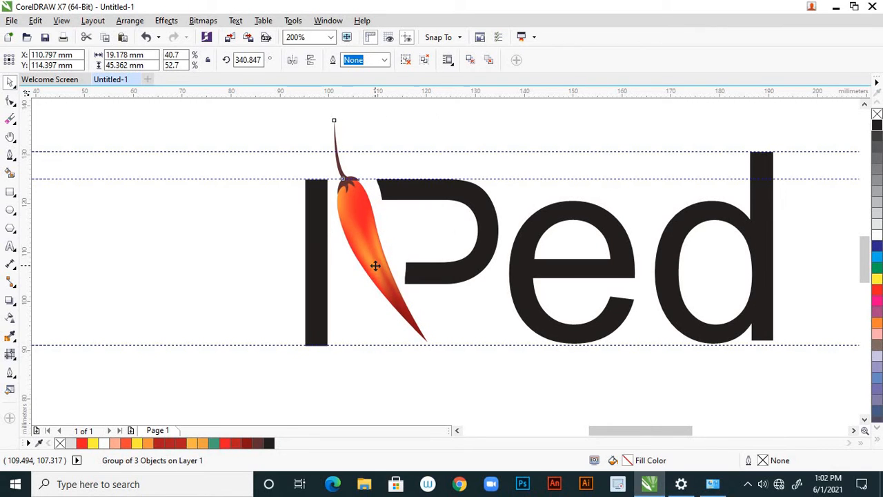
pyautogui.press('Down')
pyautogui.press('Down')
pyautogui.press('Down')
pyautogui.press('Left')
pyautogui.press('Left')
pyautogui.press('Down')
pyautogui.press('Down')
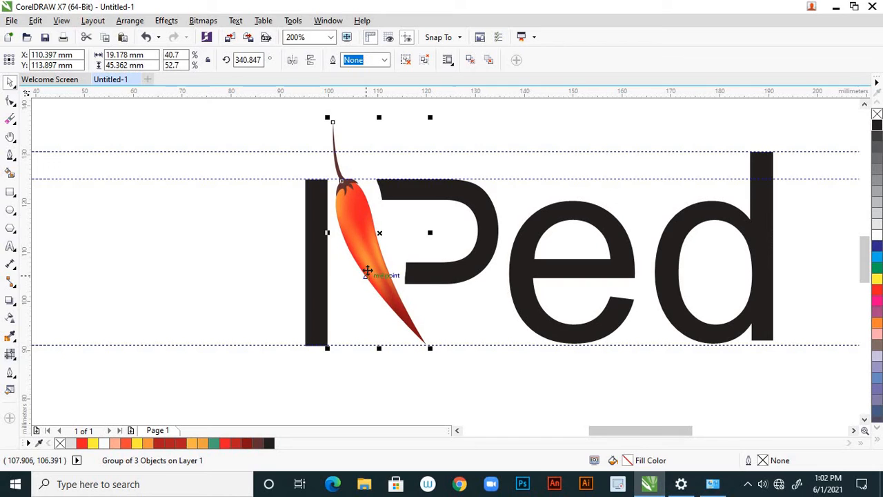
pyautogui.click(402, 314)
pyautogui.moveTo(433, 350); pyautogui.dragTo(438, 345)
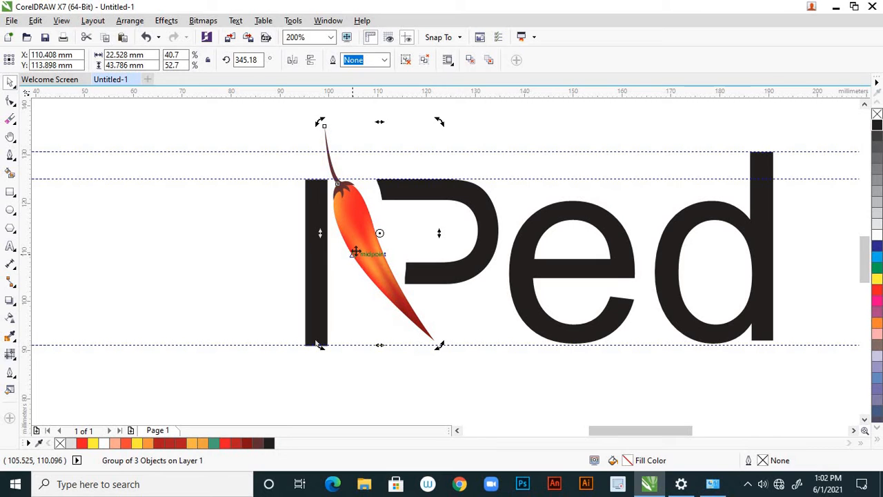
# Step: Move the black vertical bar about 0.6 mm left, away from the chili
pyautogui.click(321, 269)
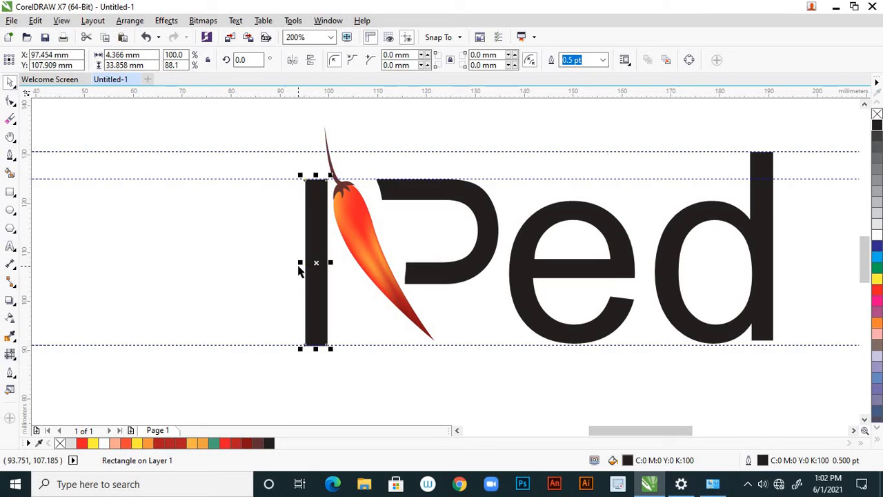
pyautogui.press('Left')
pyautogui.press('Left')
pyautogui.press('Left')
pyautogui.press('Left')
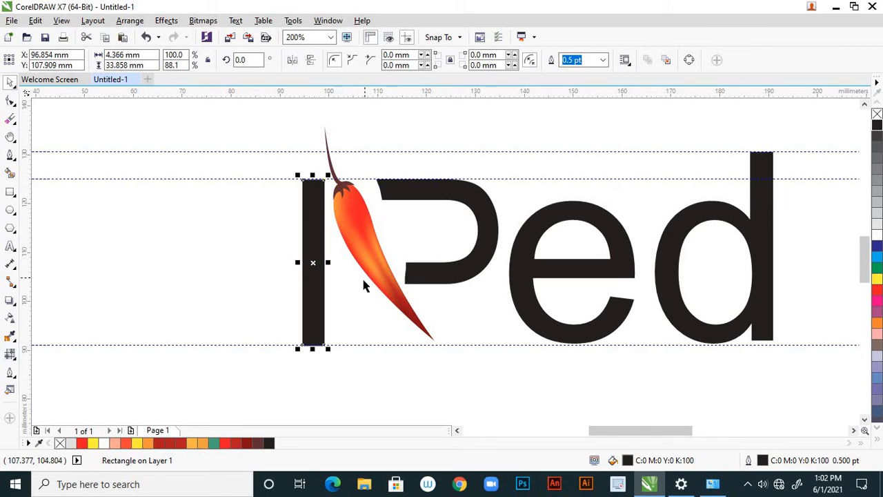
# Step: Stretch the chili group downward to about 45.1 mm tall so its tip meets the lower guideline
pyautogui.click(371, 264)
pyautogui.click(371, 270)
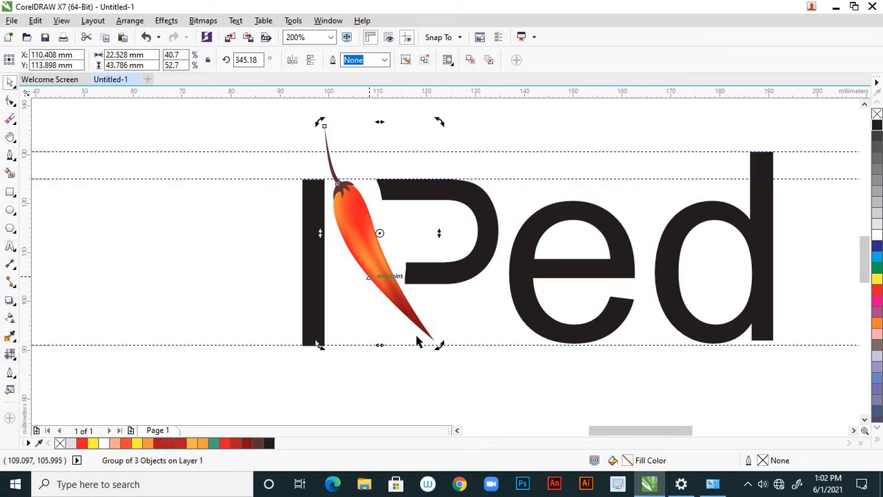
pyautogui.click(391, 295)
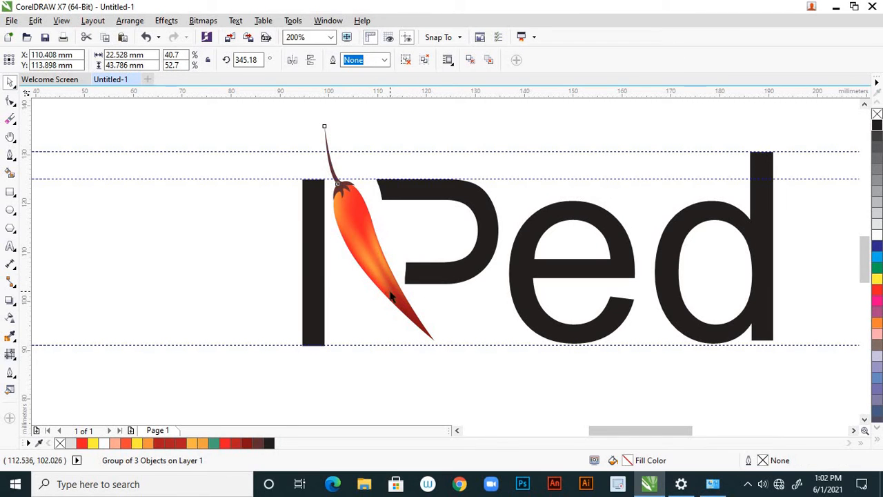
pyautogui.moveTo(379, 345); pyautogui.dragTo(378, 352)
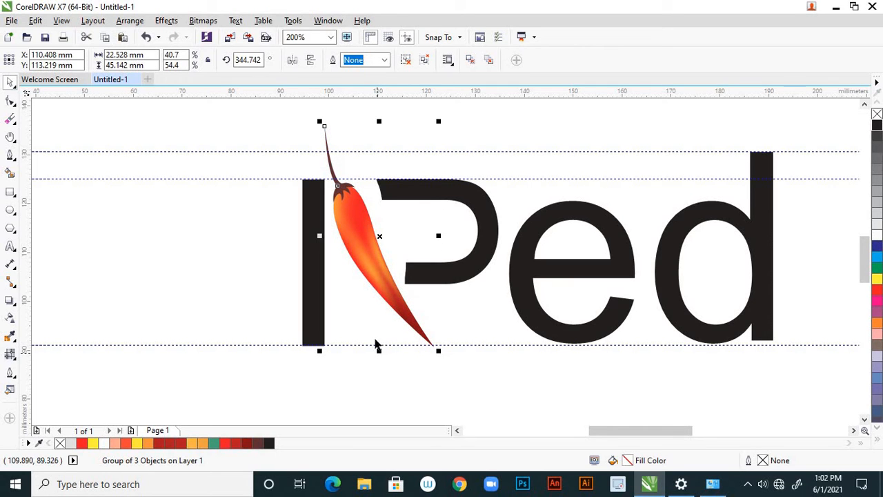
pyautogui.click(432, 358)
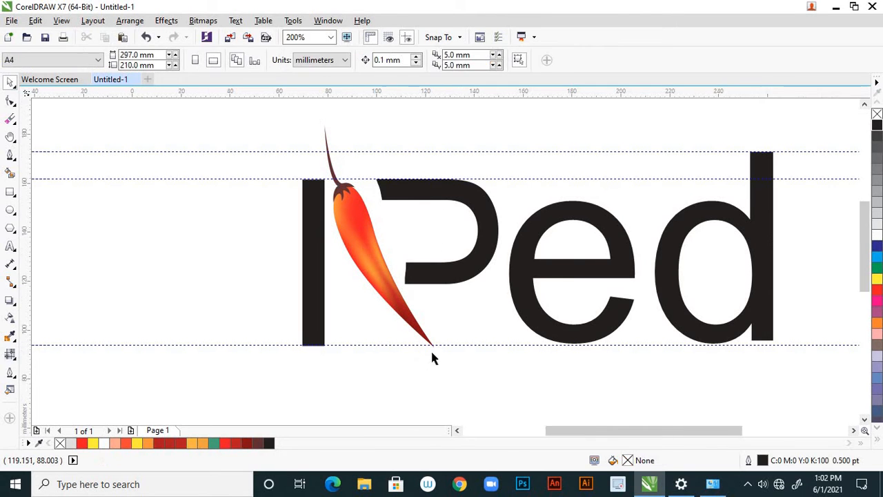
pyautogui.scroll(-2, 431, 349)
pyautogui.scroll(2, 419, 355)
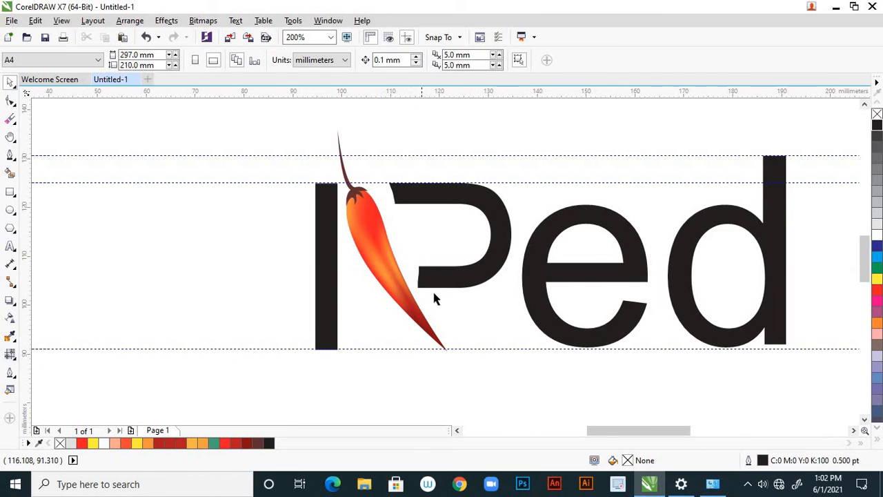
# Step: Select the end nodes of the P shape's upper arm with the Shape tool and convert their segments to lines
pyautogui.click(10, 101)
pyautogui.click(41, 101)
pyautogui.scroll(1, 386, 189)
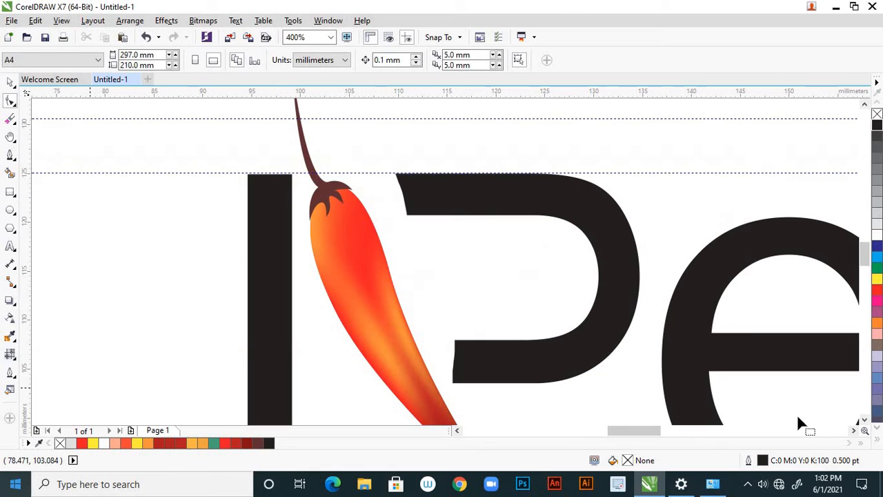
pyautogui.click(390, 184)
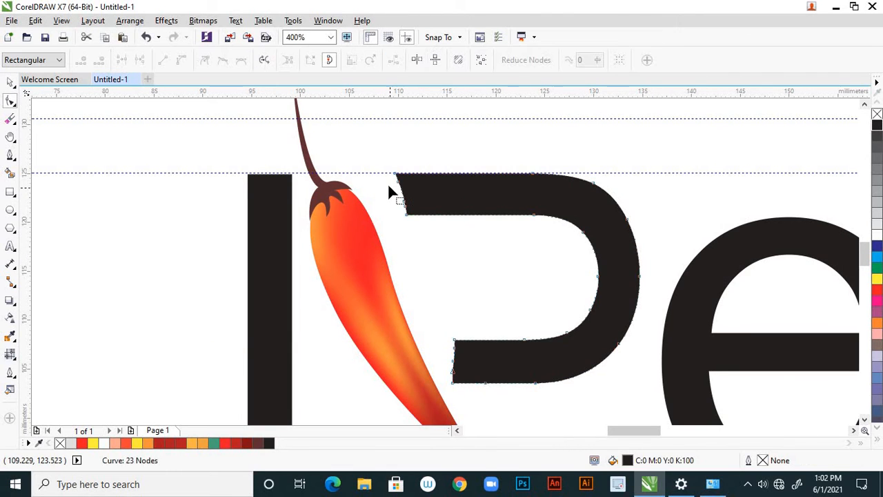
pyautogui.moveTo(410, 215); pyautogui.dragTo(419, 222)
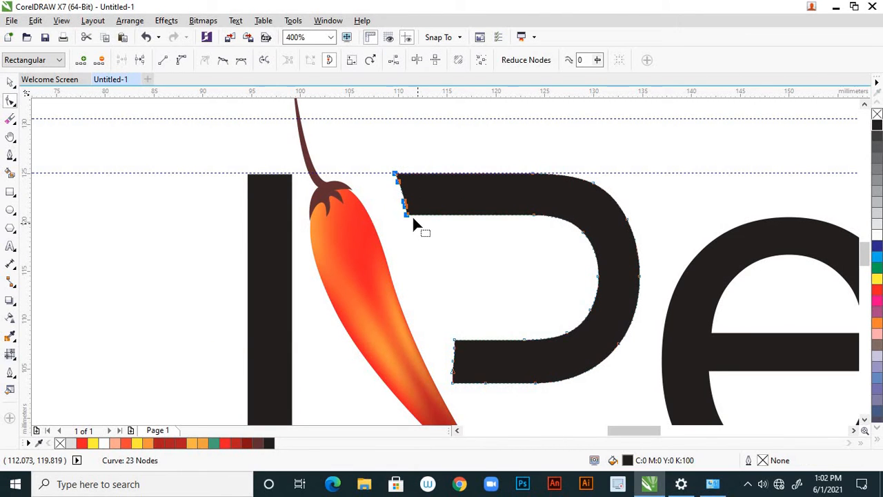
pyautogui.scroll(1, 409, 205)
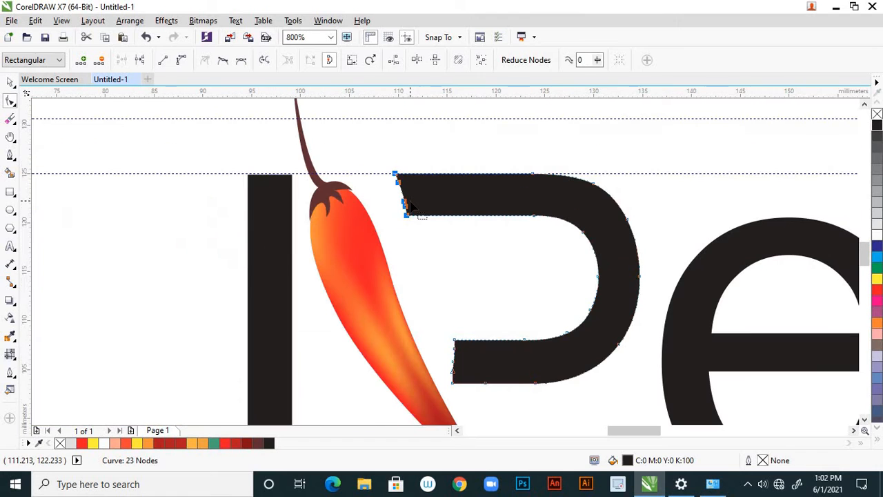
pyautogui.click(164, 61)
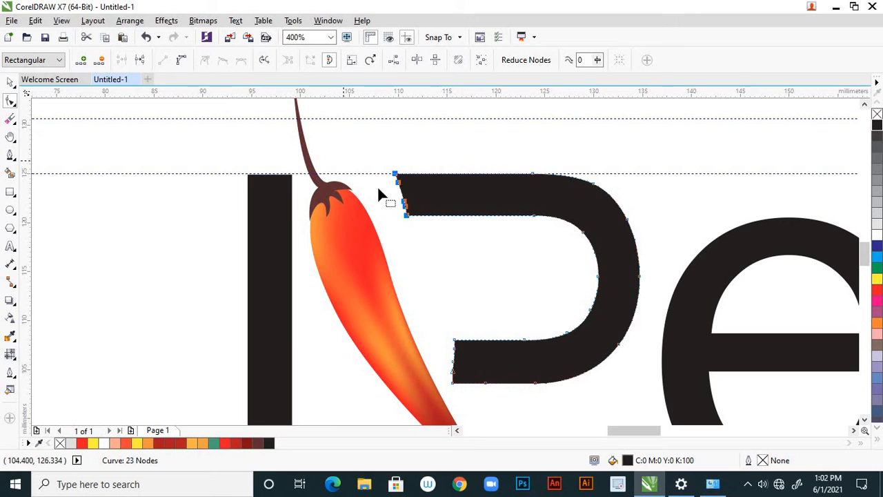
pyautogui.scroll(2, 398, 194)
pyautogui.scroll(-1, 392, 207)
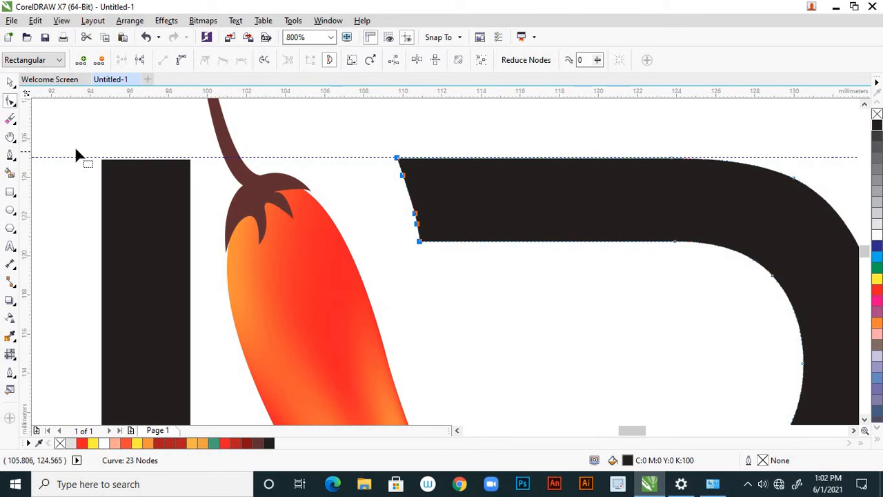
# Step: Add a vertical guideline through the upper corner of the P shape's upper arm, at about X 109.7 mm
pyautogui.moveTo(28, 197); pyautogui.dragTo(268, 257)
pyautogui.moveTo(353, 273); pyautogui.dragTo(397, 284)
pyautogui.click(420, 242)
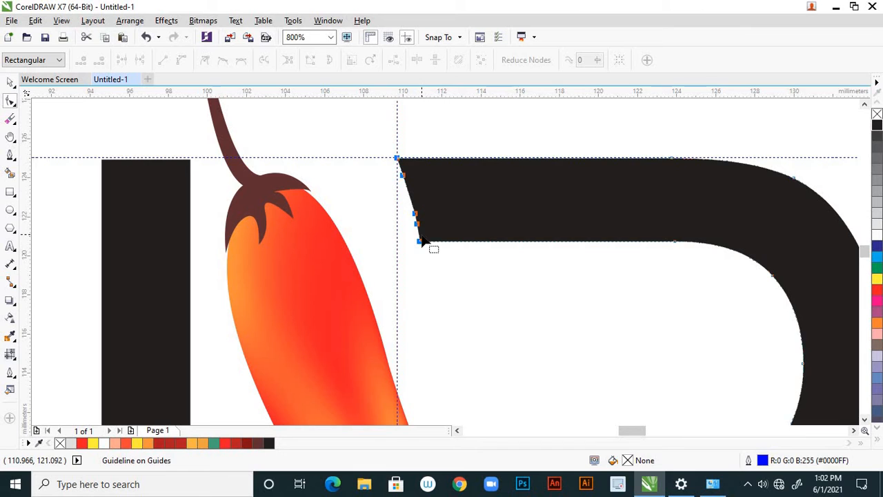
# Step: Move the selected end nodes slightly so the arm's upper corner sits exactly on the intersection of the two guidelines
pyautogui.scroll(2, 403, 165)
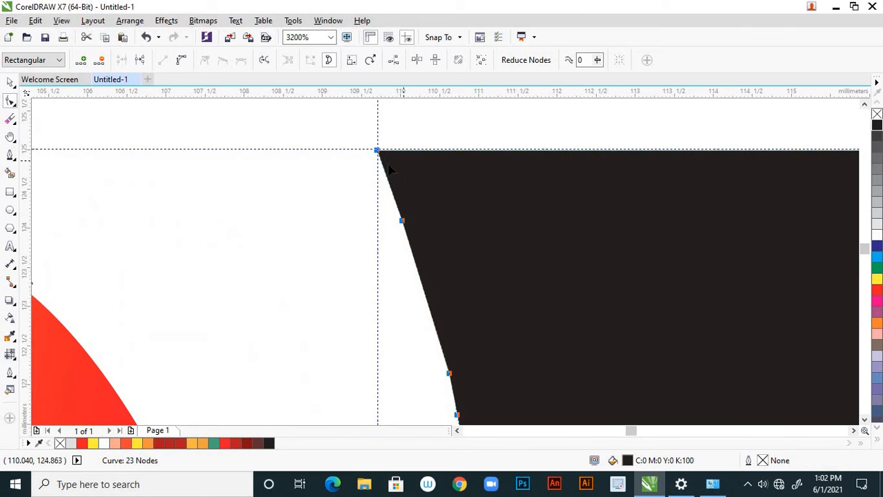
pyautogui.scroll(1, 382, 157)
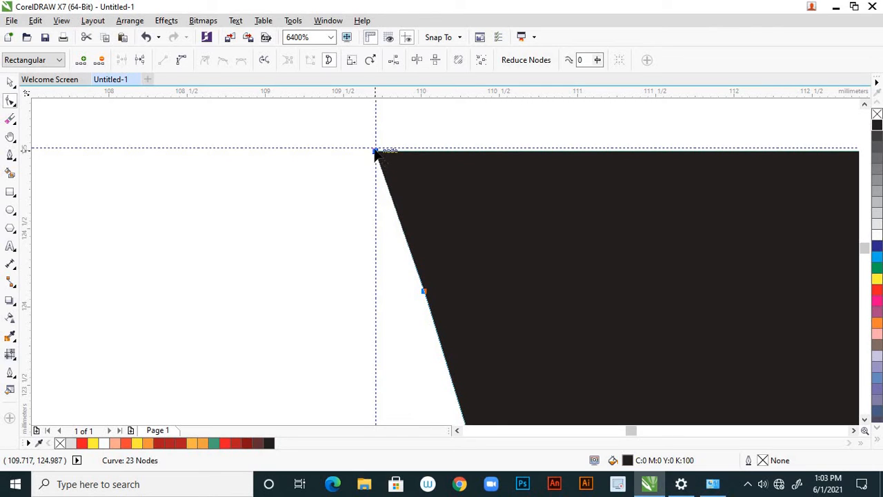
pyautogui.scroll(2, 376, 151)
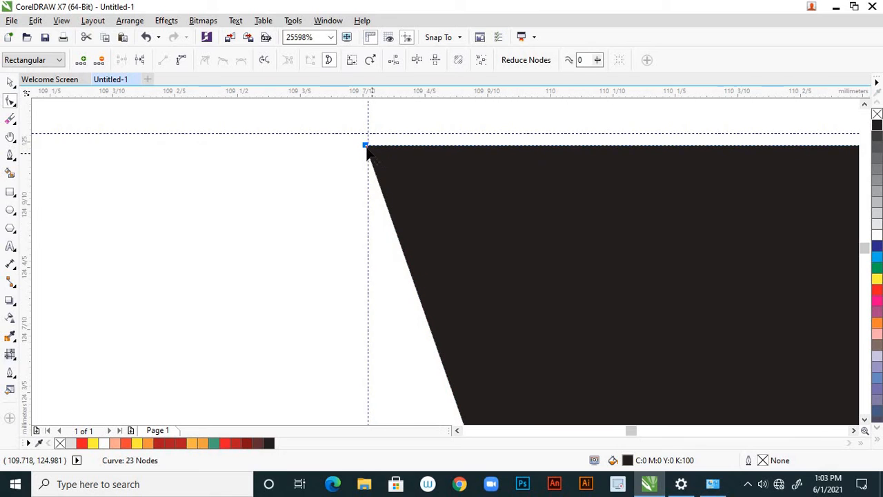
pyautogui.moveTo(365, 147); pyautogui.dragTo(368, 135)
pyautogui.scroll(-4, 374, 140)
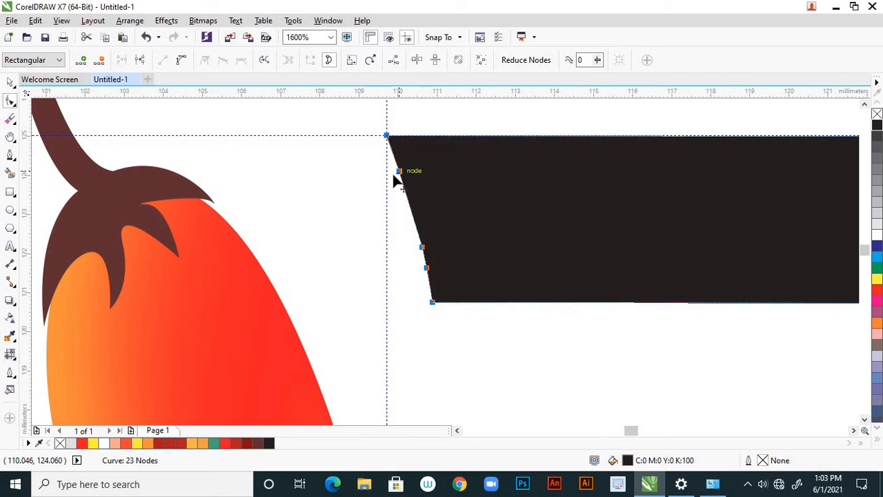
# Step: Move only the second node from the top of the arm's slanted end onto the vertical guideline
pyautogui.moveTo(399, 177); pyautogui.dragTo(391, 178)
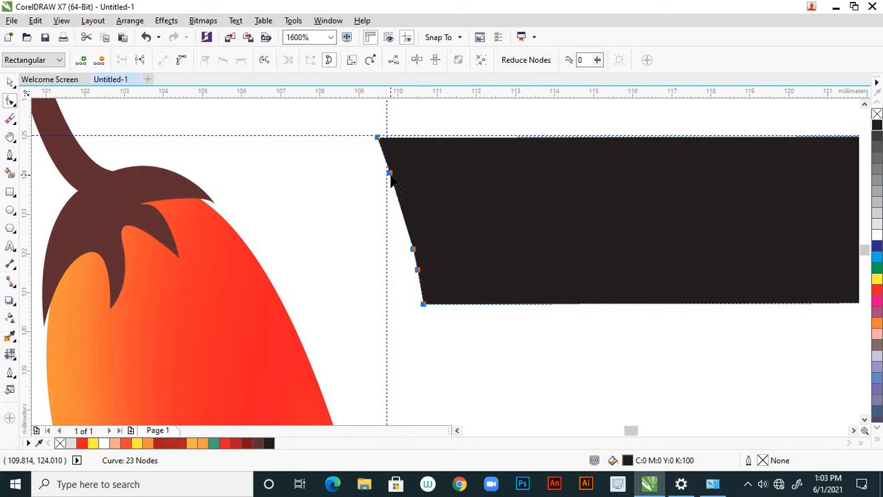
pyautogui.hotkey('ctrl', 'z')
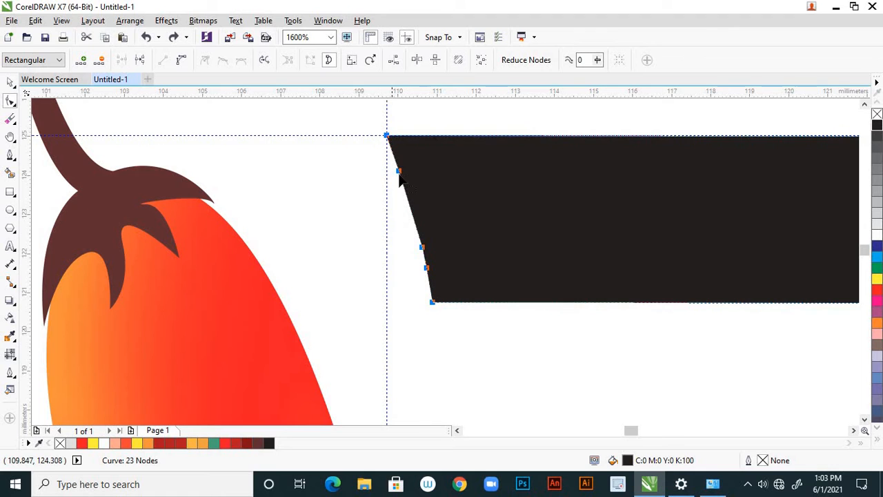
pyautogui.click(399, 172)
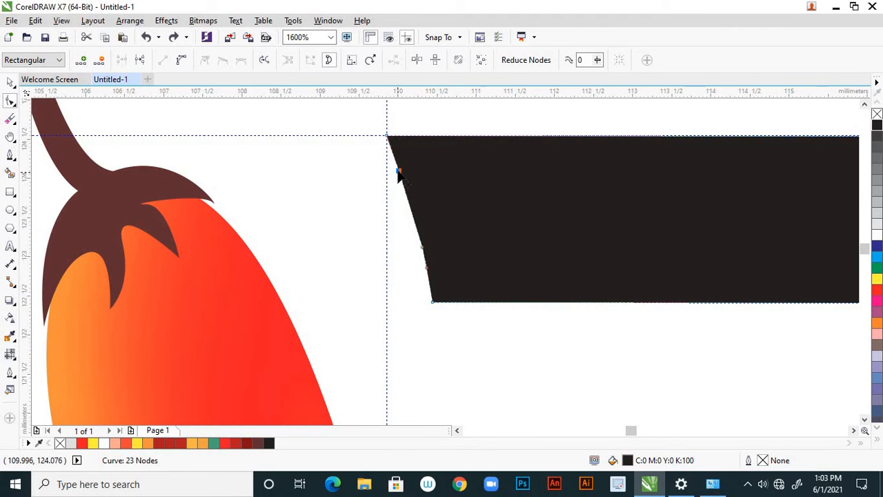
pyautogui.scroll(1, 399, 174)
pyautogui.moveTo(400, 173); pyautogui.dragTo(377, 175)
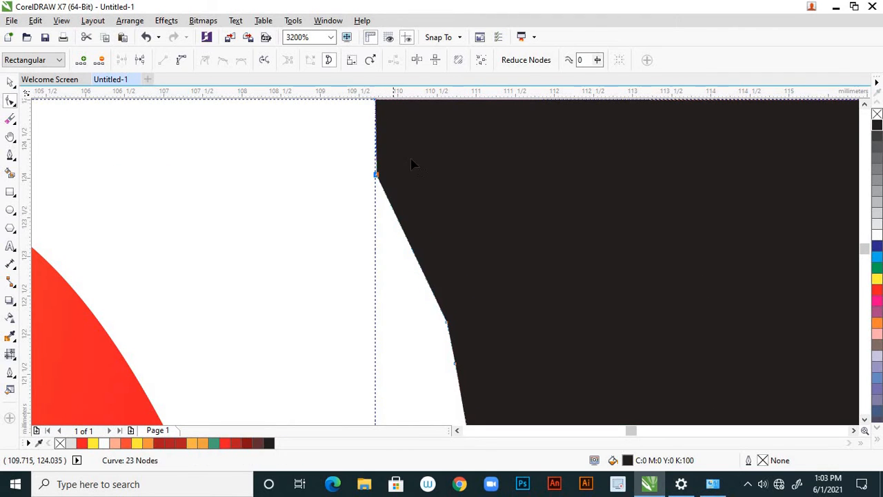
# Step: Select the arm's three lower end nodes and move them about 1.2 mm left so the lower corner lies on the vertical guideline
pyautogui.scroll(-1, 412, 164)
pyautogui.scroll(1, 424, 247)
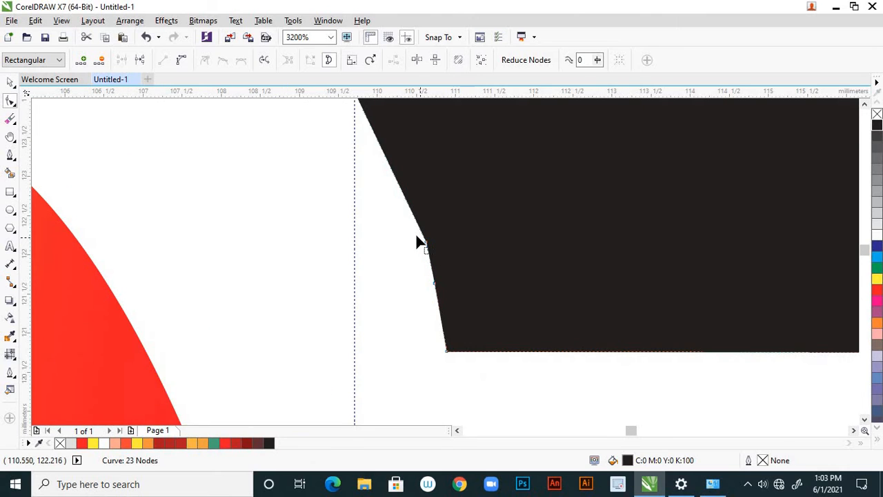
pyautogui.moveTo(418, 237); pyautogui.dragTo(356, 353)
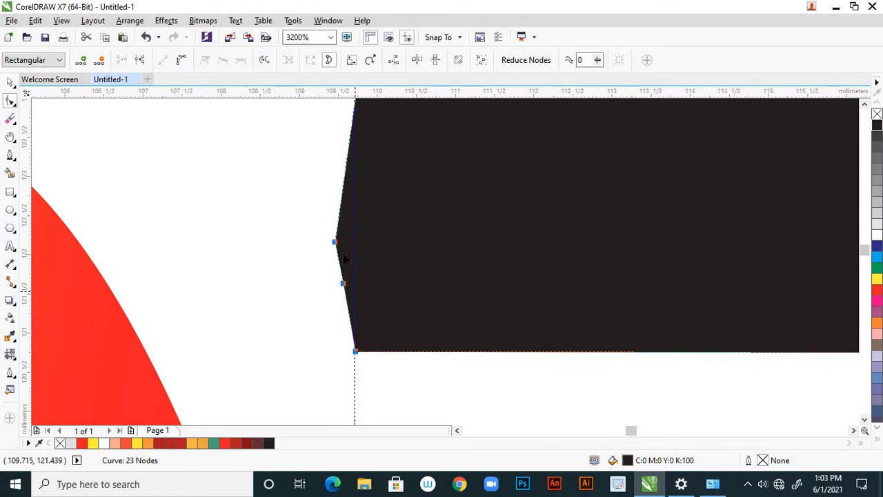
# Step: Try deleting the three selected end nodes of the P shape's upper arm, and undo the deletion
pyautogui.click(98, 60)
pyautogui.hotkey('ctrl', 'z')
pyautogui.scroll(1, 350, 280)
pyautogui.scroll(1, 347, 275)
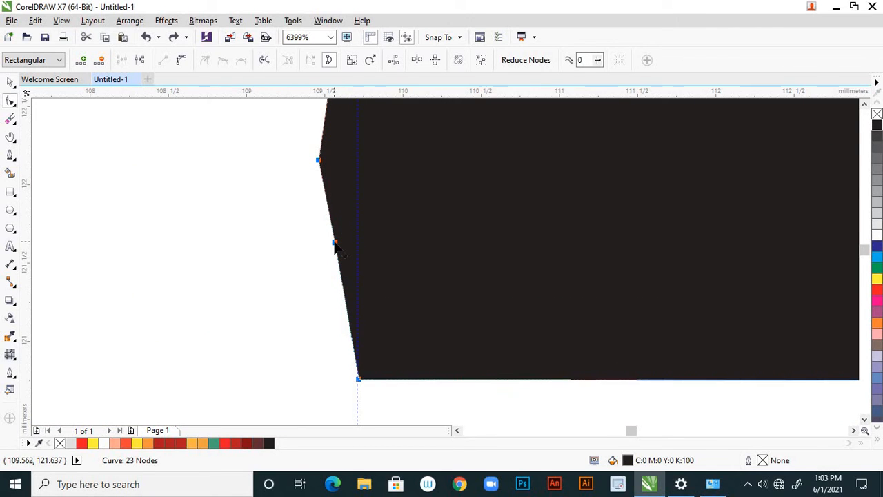
pyautogui.click(100, 60)
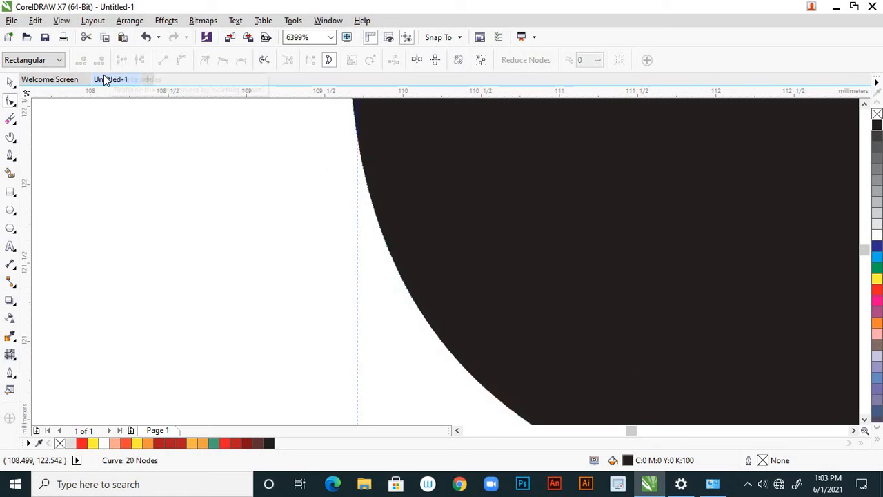
pyautogui.hotkey('ctrl', 'z')
pyautogui.scroll(-1, 371, 234)
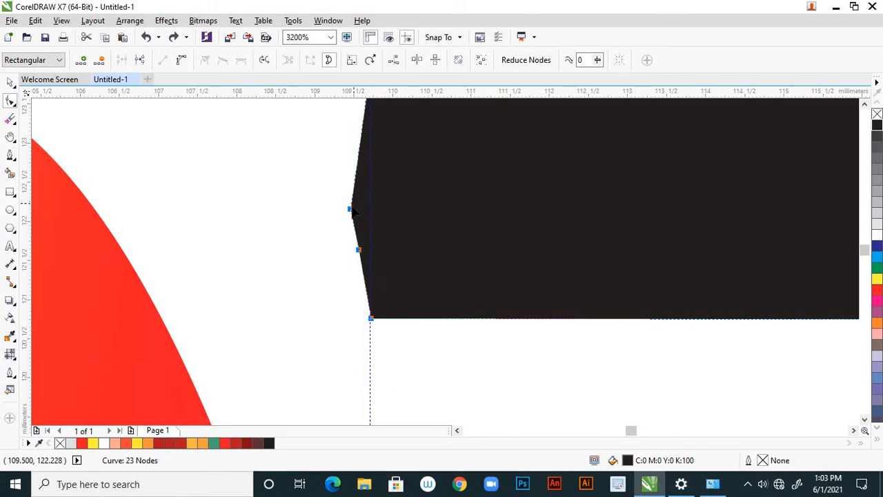
# Step: Move the two protruding middle nodes of the arm's end onto the vertical guideline to straighten the edge
pyautogui.scroll(1, 350, 210)
pyautogui.moveTo(323, 204); pyautogui.dragTo(386, 220)
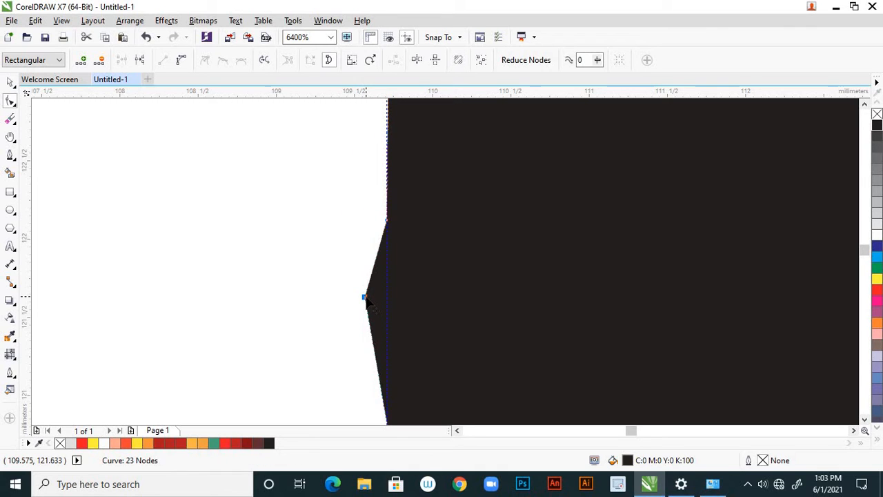
pyautogui.moveTo(365, 298); pyautogui.dragTo(386, 301)
pyautogui.click(365, 293)
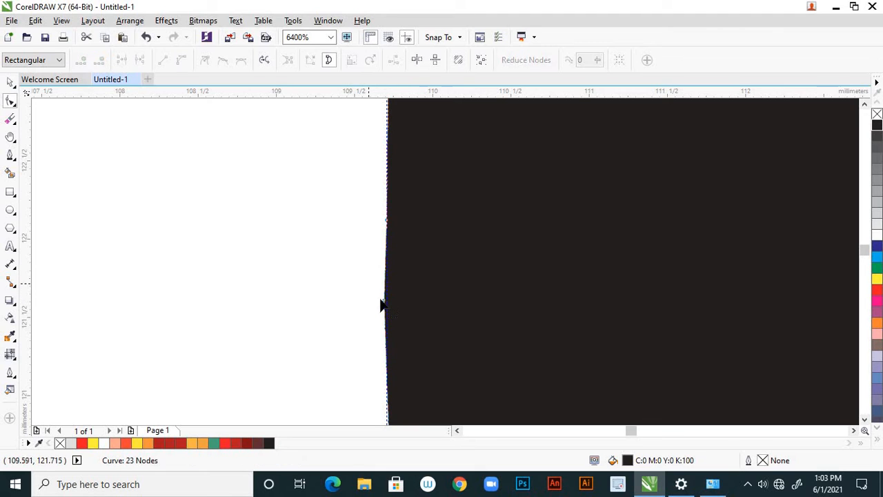
pyautogui.click(385, 302)
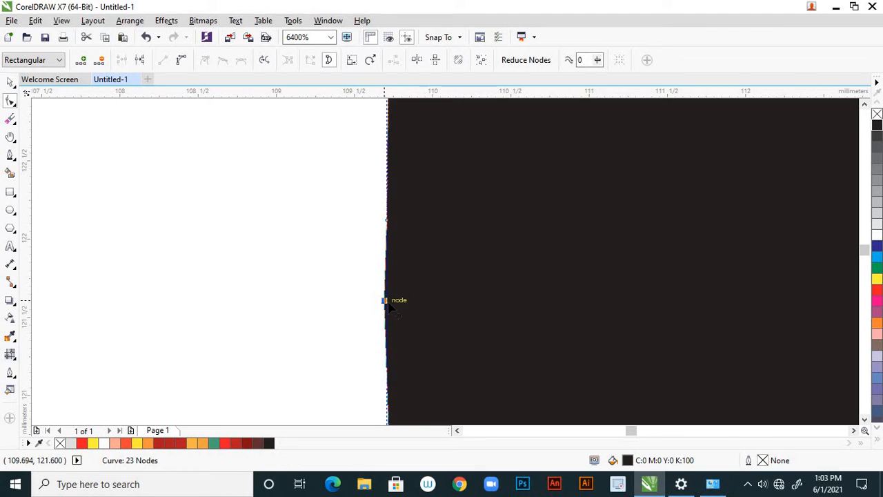
pyautogui.scroll(-2, 371, 301)
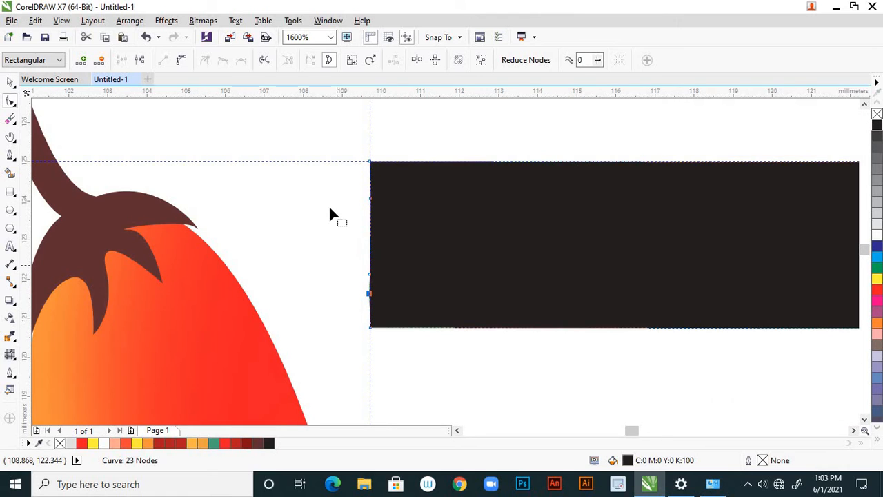
# Step: Delete the node protruding past the vertical guideline on the end of the P shape's upper arm
pyautogui.moveTo(352, 150); pyautogui.dragTo(376, 339)
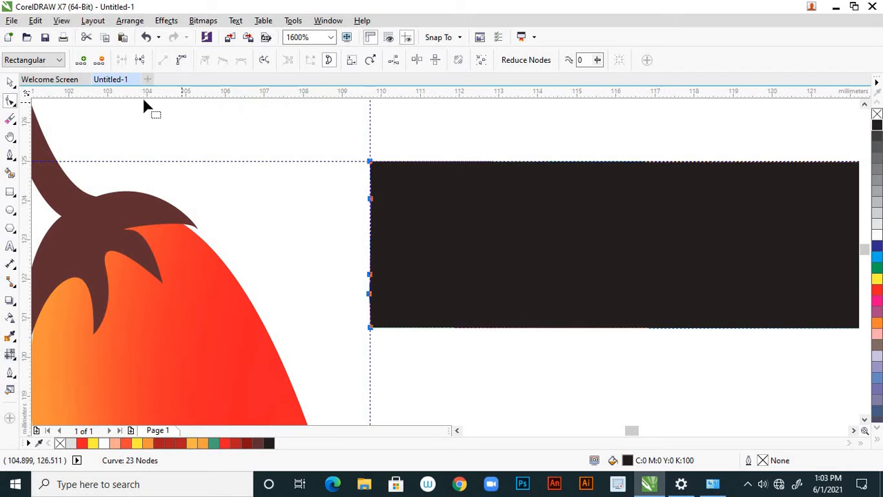
pyautogui.click(294, 204)
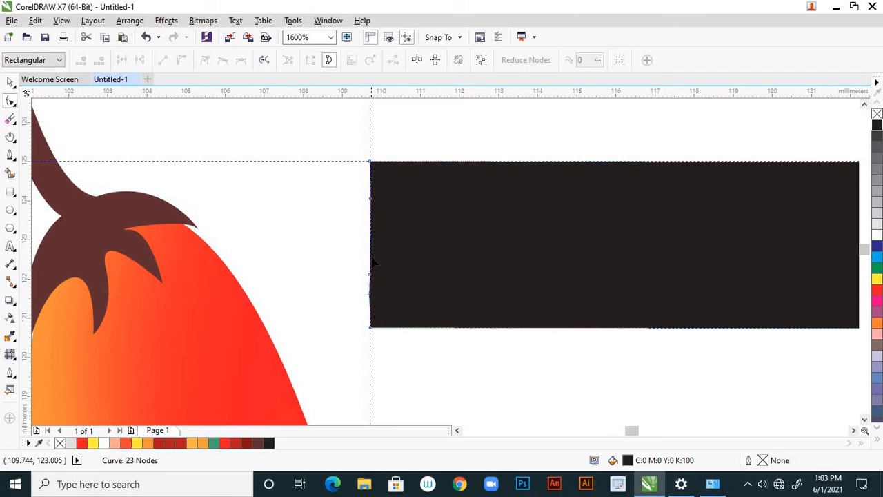
pyautogui.scroll(2, 369, 297)
pyautogui.scroll(-1, 377, 336)
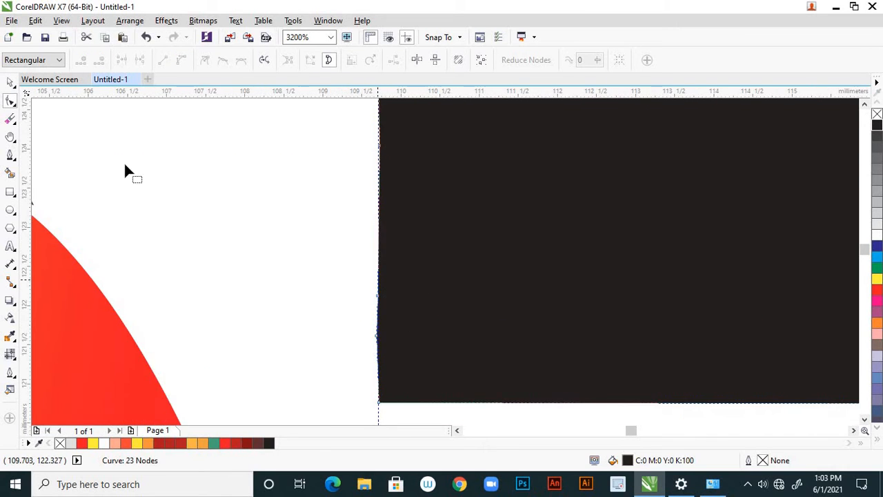
pyautogui.click(377, 336)
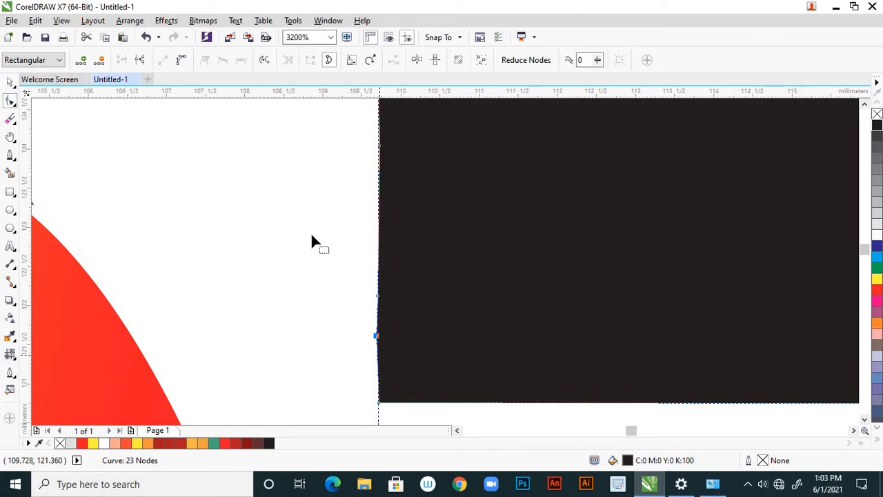
pyautogui.click(101, 60)
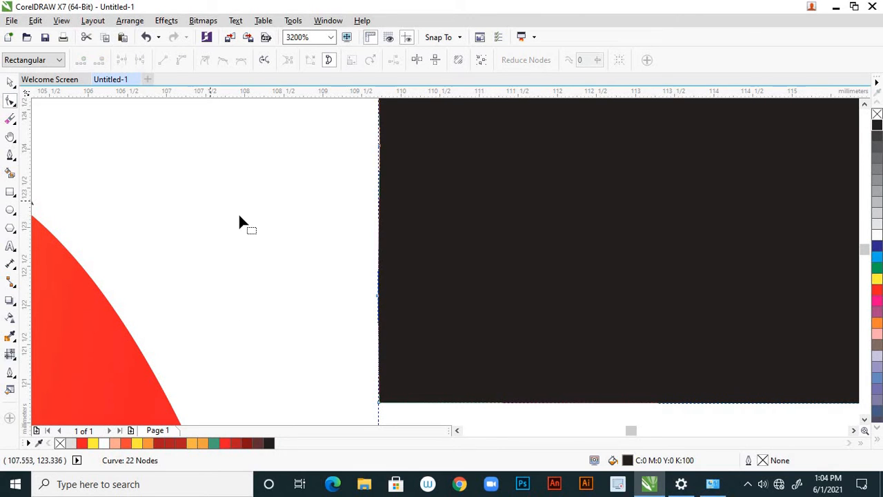
pyautogui.scroll(-2, 365, 262)
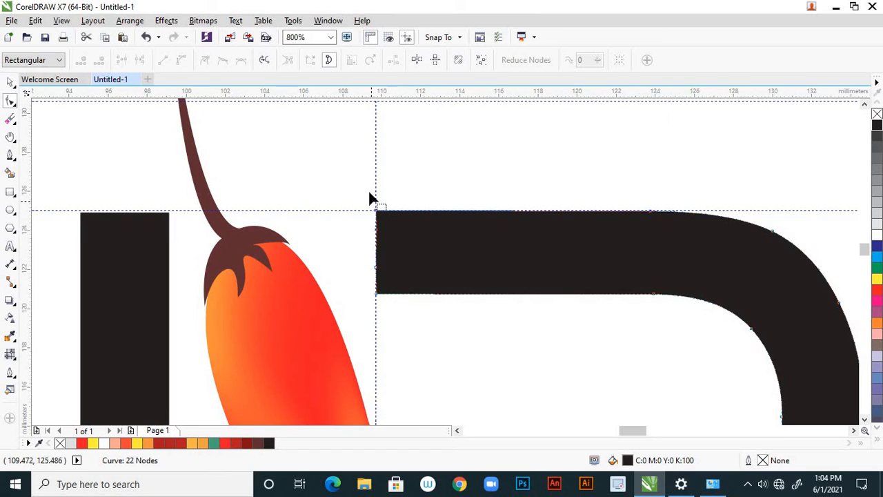
pyautogui.scroll(-1, 370, 199)
pyautogui.click(10, 83)
pyautogui.click(185, 186)
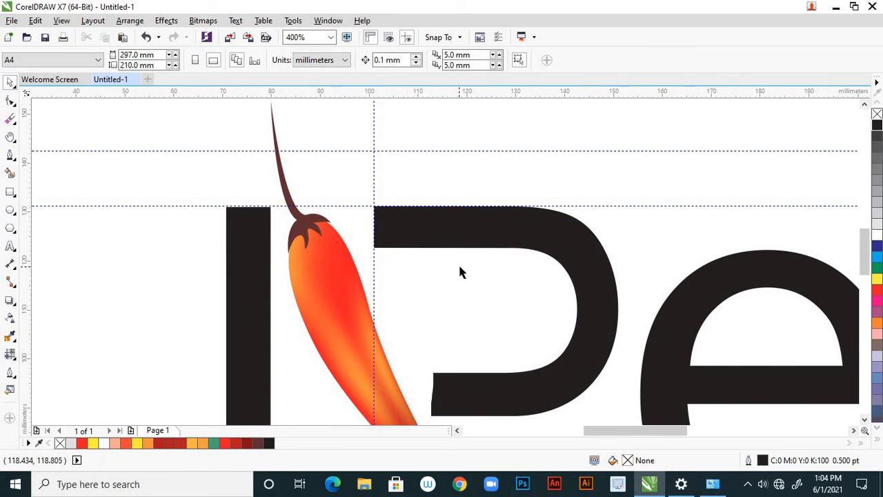
# Step: Place a vertical guideline at the lower corner of the P shape's lower arm end
pyautogui.scroll(-2, 459, 269)
pyautogui.scroll(2, 452, 314)
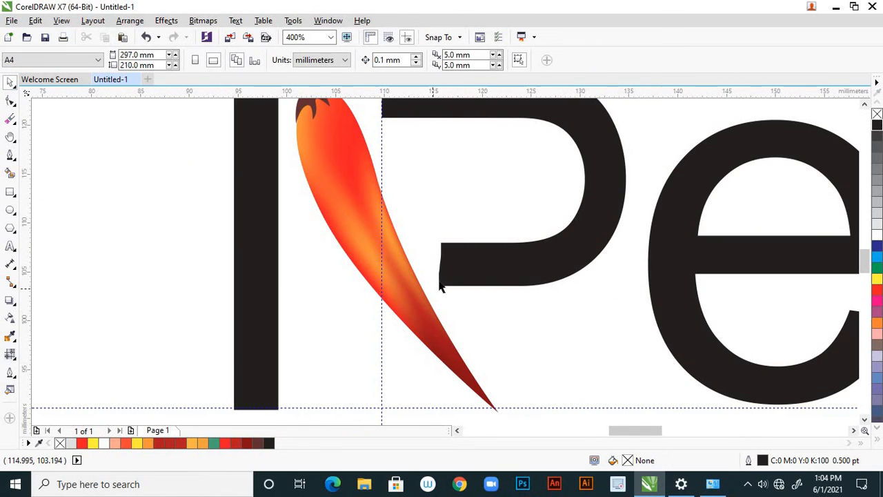
pyautogui.scroll(1, 452, 257)
pyautogui.click(10, 101)
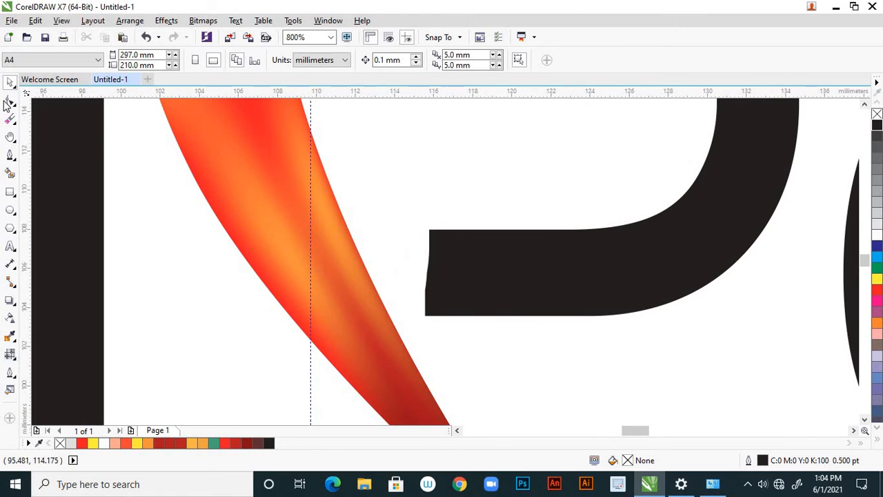
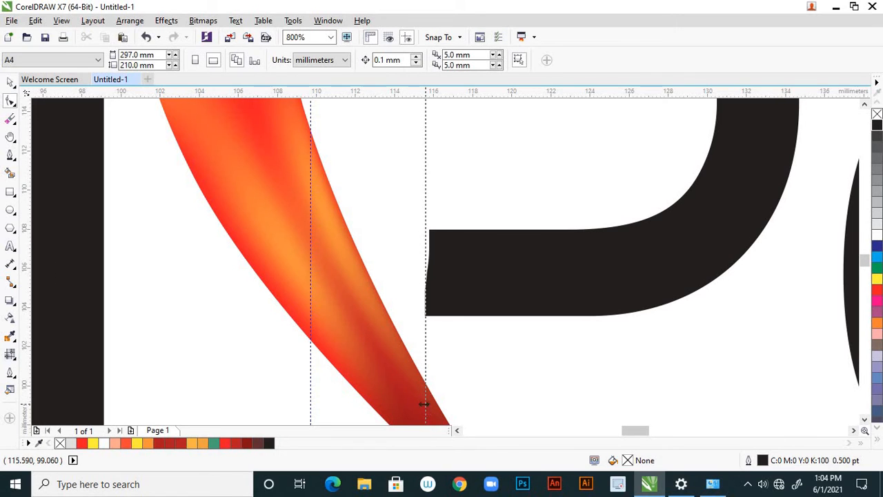
pyautogui.click(425, 403)
pyautogui.scroll(4, 446, 241)
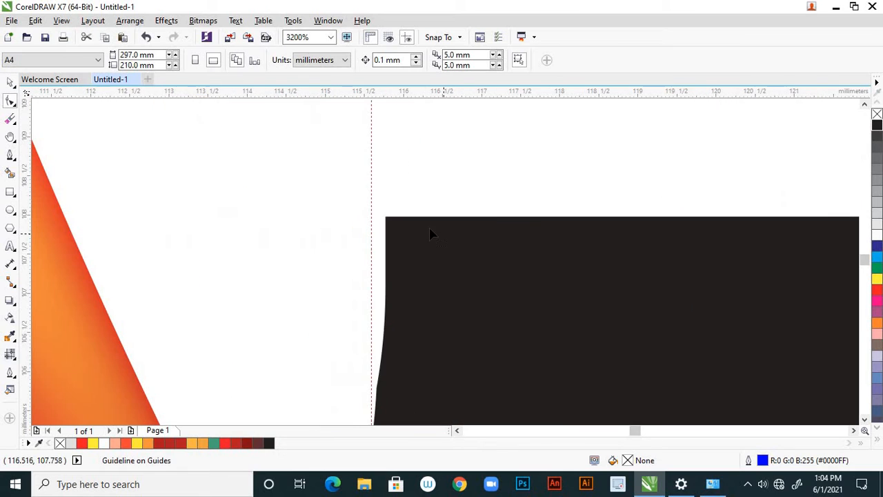
# Step: Move the lower arm end's upper corner node and the node below it left onto the new guideline
pyautogui.click(389, 227)
pyautogui.click(388, 223)
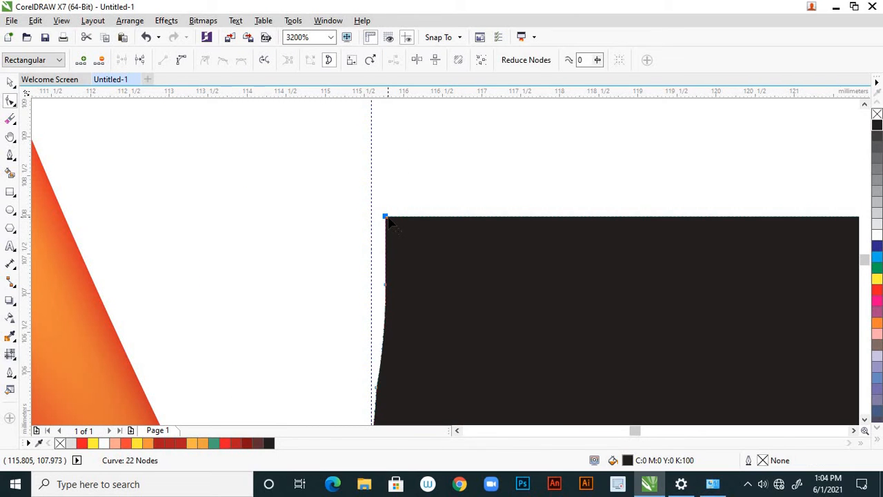
pyautogui.moveTo(385, 220); pyautogui.dragTo(371, 220)
pyautogui.scroll(1, 385, 276)
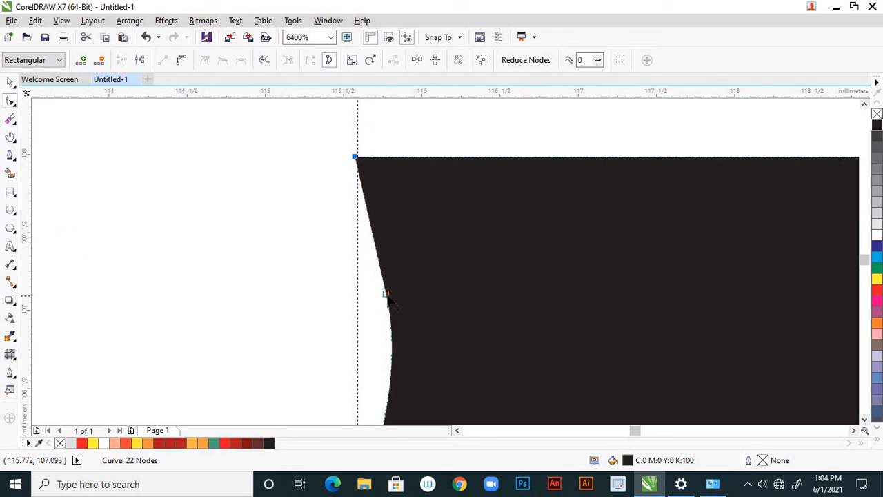
pyautogui.click(386, 293)
pyautogui.moveTo(376, 294); pyautogui.dragTo(356, 295)
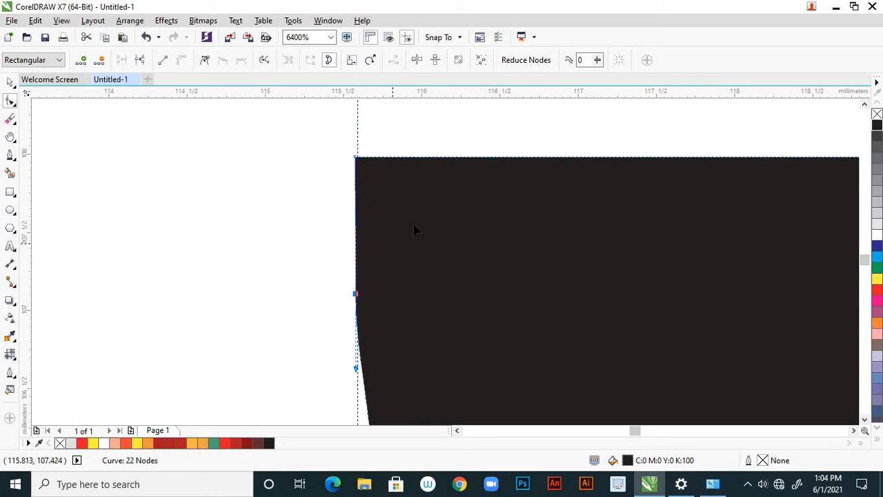
# Step: Move the third node from the top of the lower arm's end left onto the guideline
pyautogui.scroll(-1, 394, 345)
pyautogui.scroll(3, 394, 345)
pyautogui.scroll(-3, 467, 212)
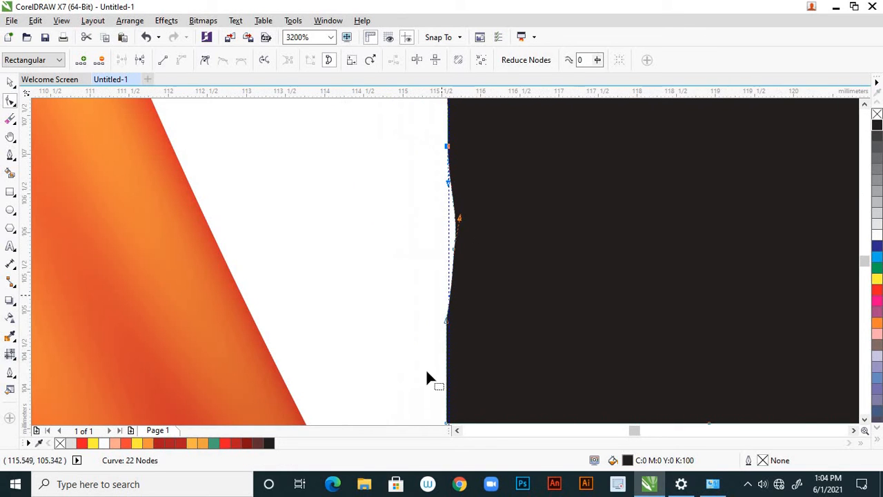
pyautogui.scroll(2, 472, 237)
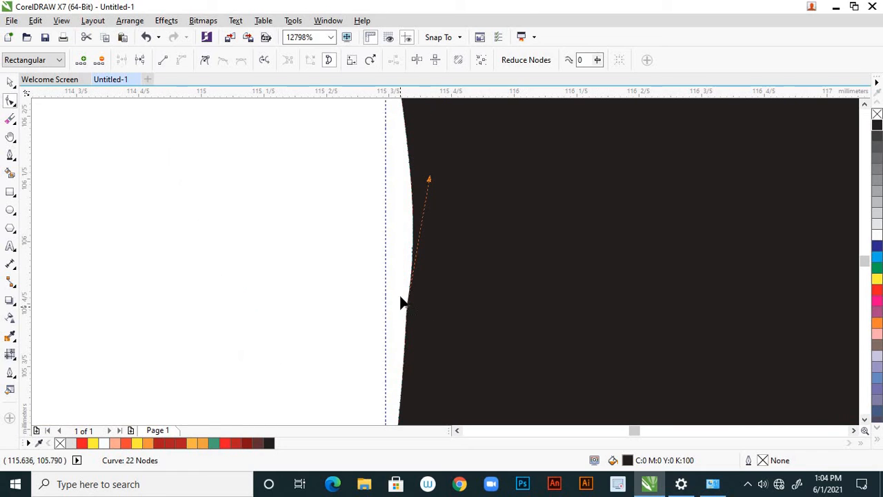
pyautogui.moveTo(402, 302)
pyautogui.mouseDown()
pyautogui.moveTo(431, 334)
pyautogui.moveTo(386, 308)
pyautogui.mouseUp()
pyautogui.scroll(-2, 434, 275)
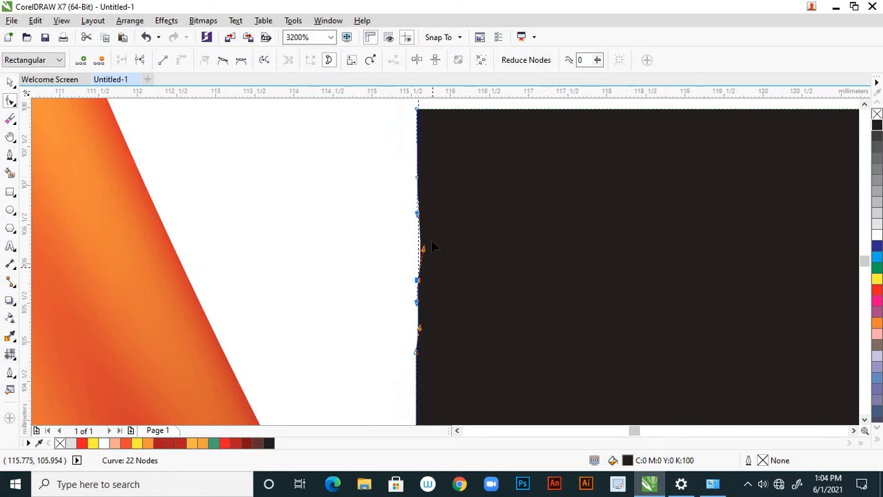
pyautogui.scroll(2, 436, 235)
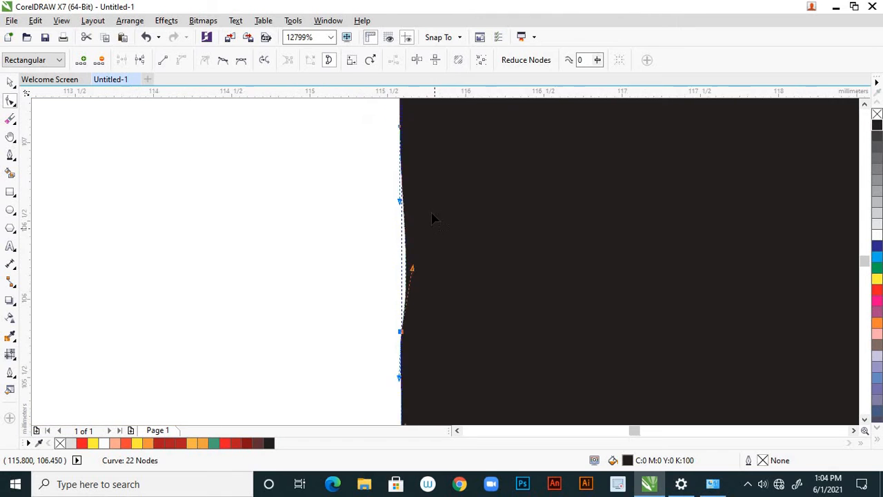
pyautogui.scroll(-2, 433, 214)
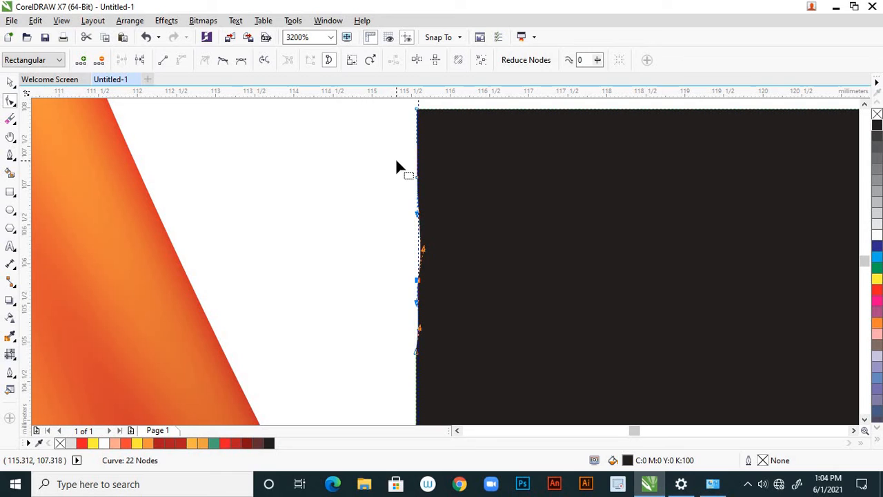
# Step: Convert the segment below the third node to a line and pull in the curve handles above it to flatten the edge
pyautogui.click(163, 60)
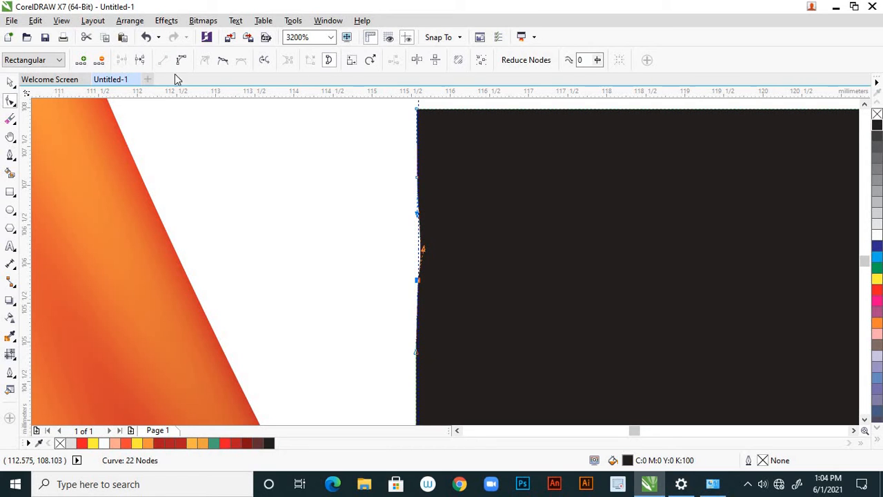
pyautogui.scroll(1, 419, 249)
pyautogui.moveTo(390, 178); pyautogui.dragTo(430, 319)
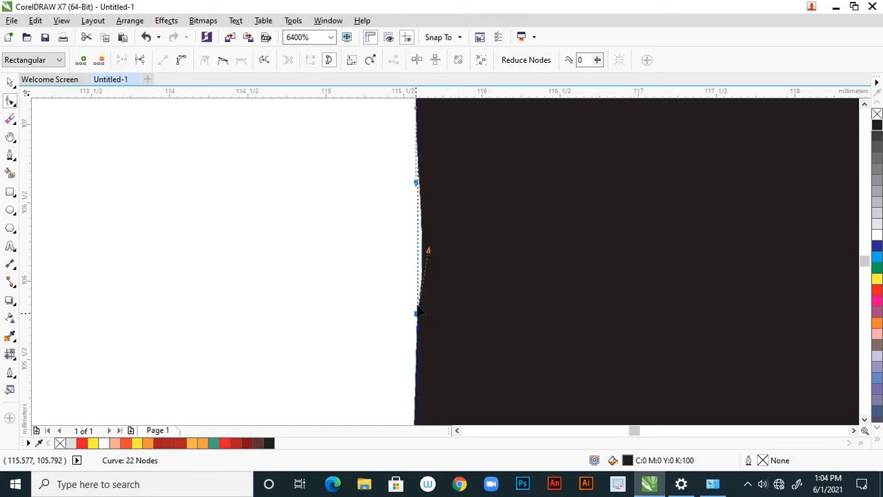
pyautogui.moveTo(428, 251); pyautogui.dragTo(422, 248)
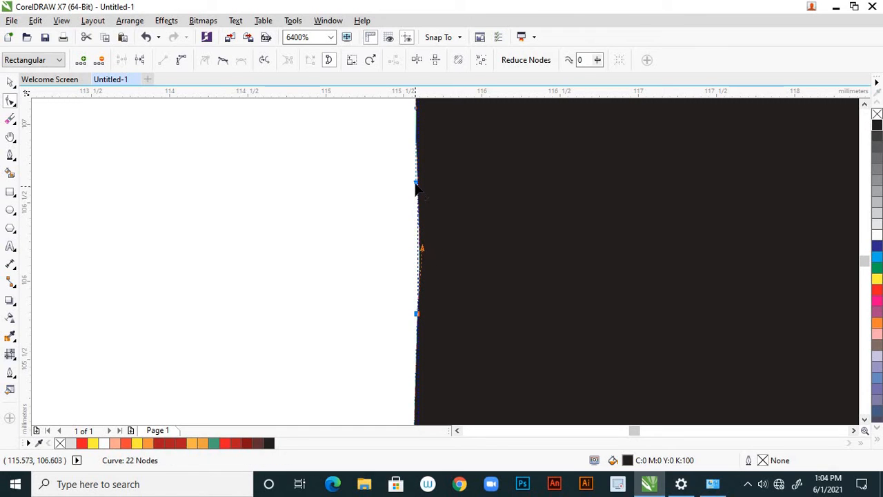
pyautogui.moveTo(416, 187); pyautogui.dragTo(408, 188)
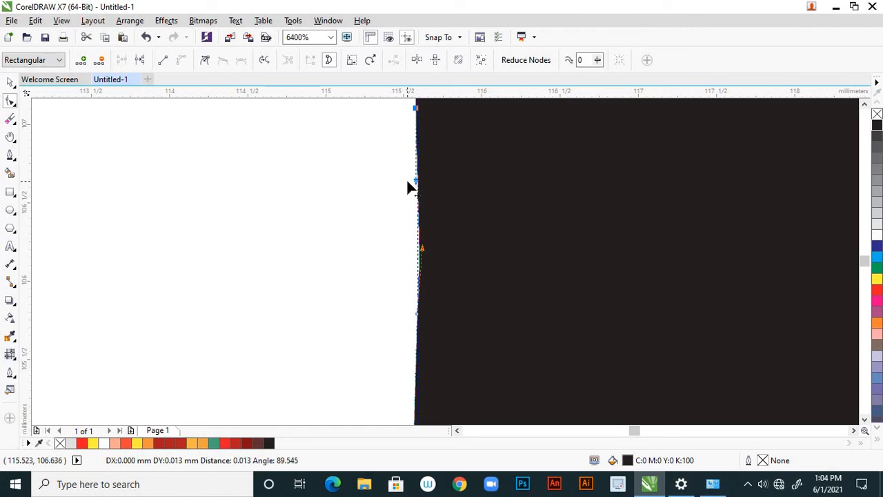
pyautogui.click(379, 230)
# Step: Select all nodes along the lower arm's end, convert their segments to straight lines, and deselect the shape
pyautogui.scroll(-3, 403, 242)
pyautogui.scroll(1, 410, 232)
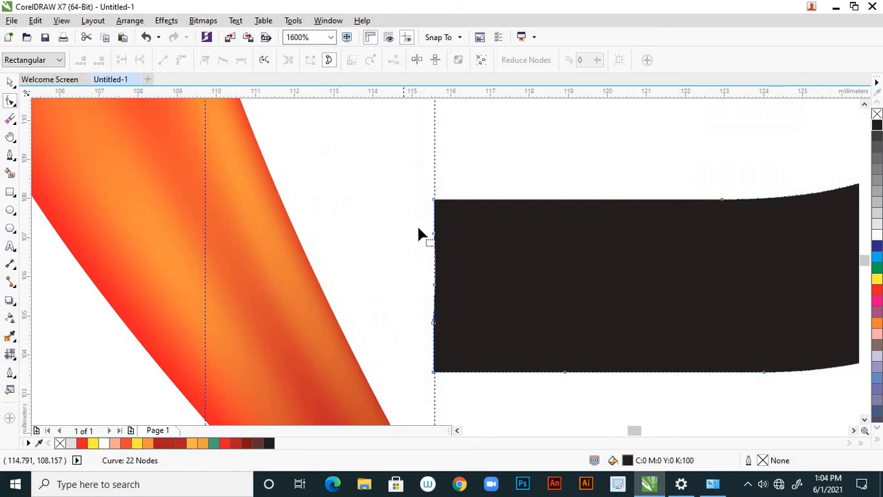
pyautogui.moveTo(406, 194); pyautogui.dragTo(441, 384)
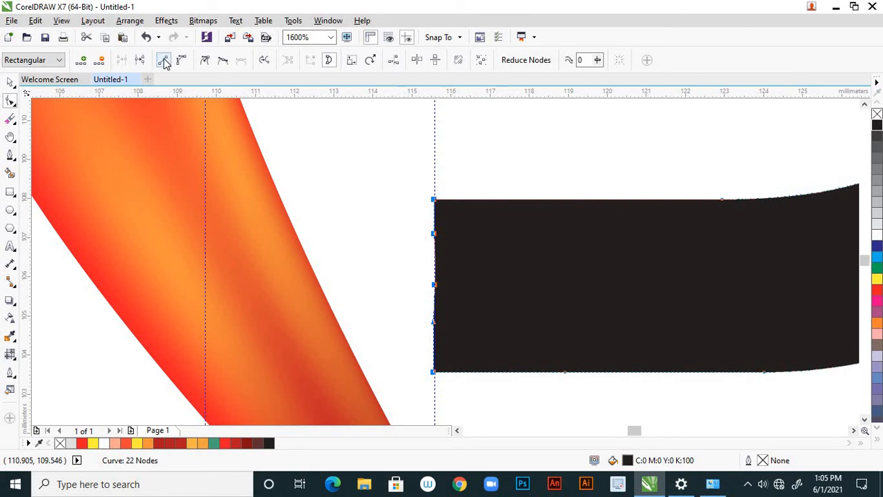
pyautogui.click(164, 60)
pyautogui.click(441, 272)
pyautogui.scroll(-2, 441, 272)
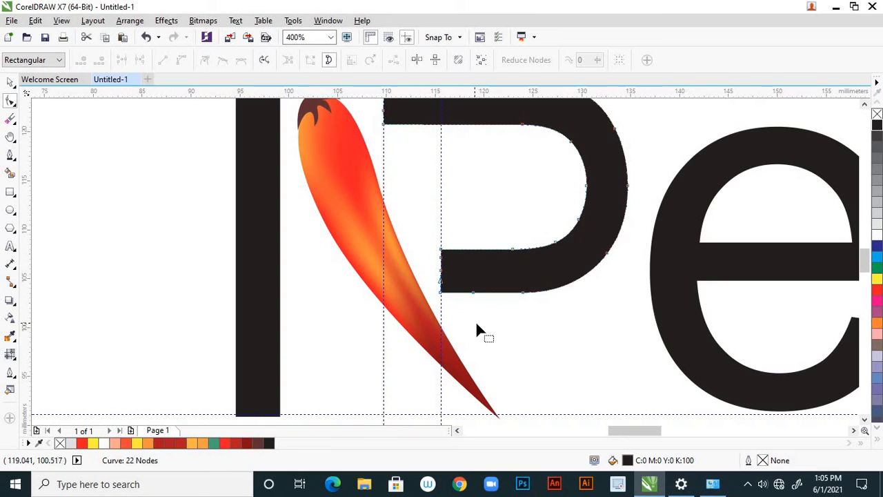
pyautogui.click(9, 81)
pyautogui.click(158, 243)
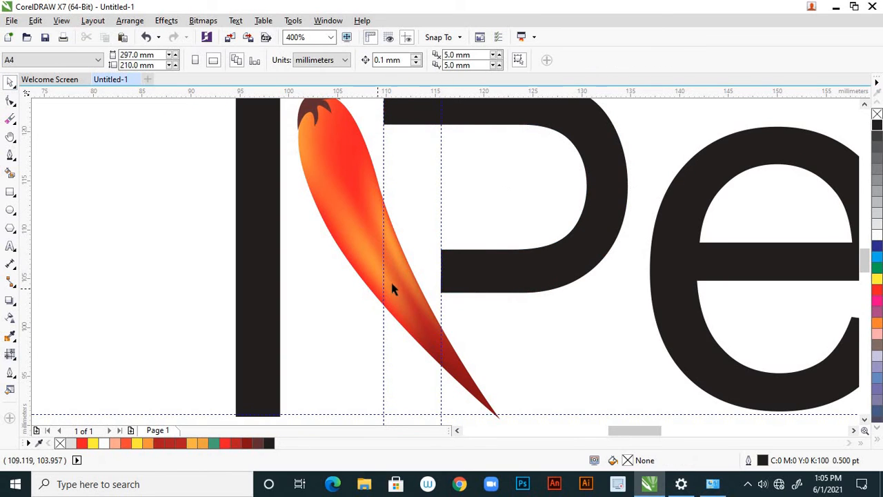
# Step: Move the black bar right and down over the chili pepper, centred at about X 108 mm, Y 102 mm
pyautogui.scroll(-2, 391, 280)
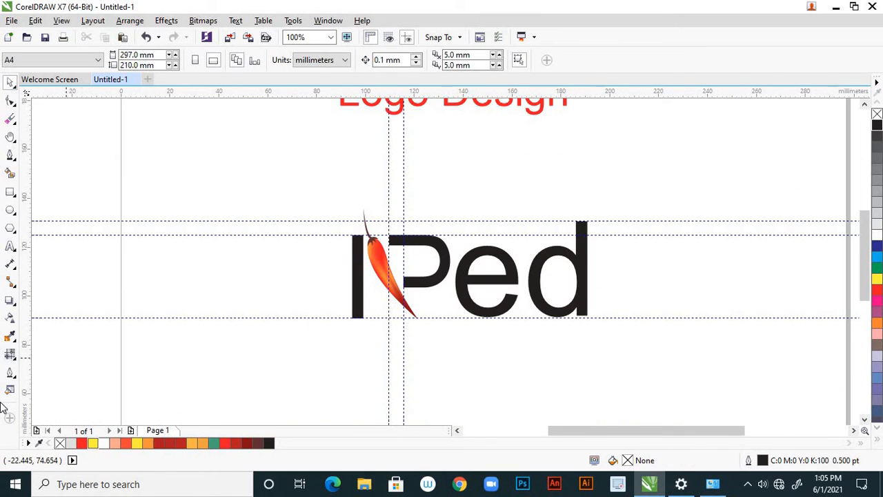
pyautogui.scroll(-1, 400, 297)
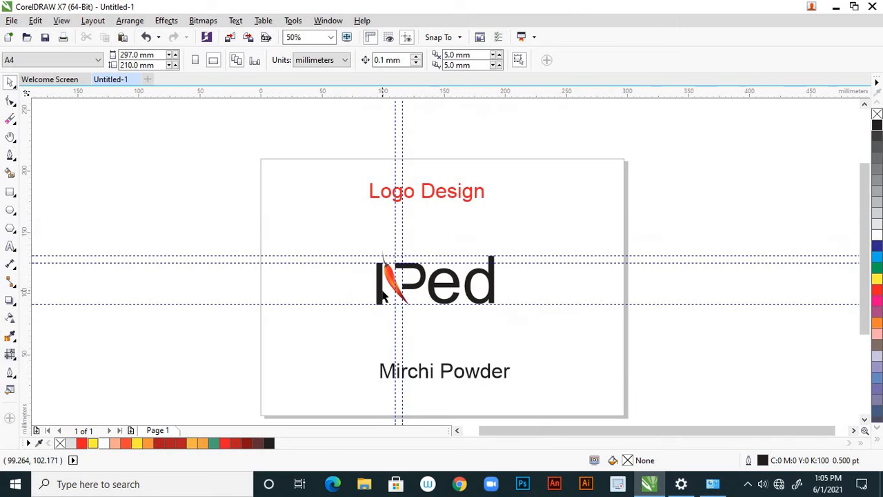
pyautogui.scroll(1, 384, 295)
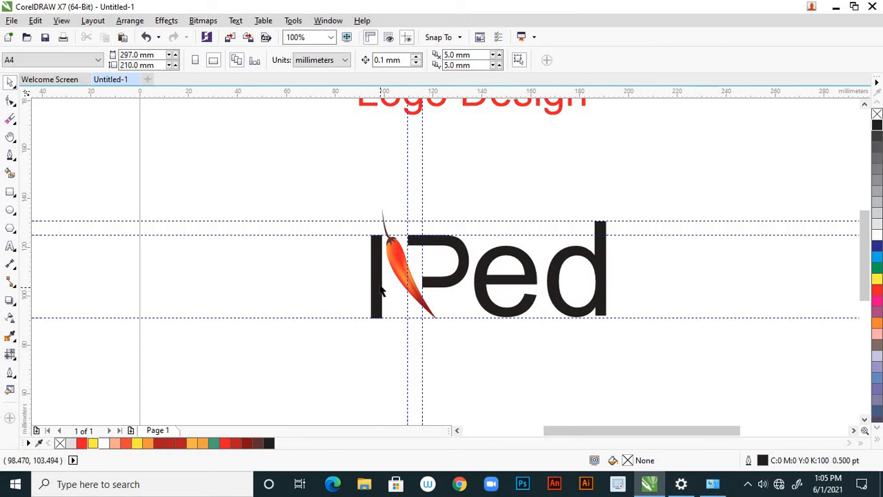
pyautogui.click(376, 279)
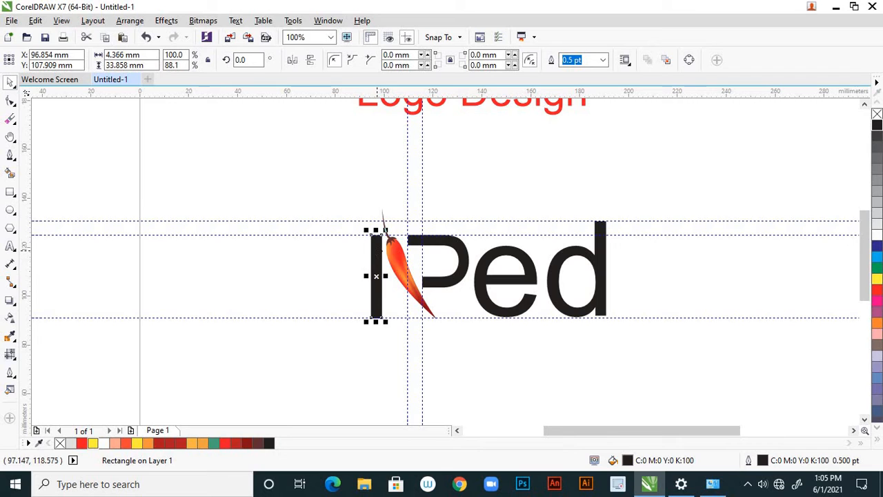
pyautogui.moveTo(376, 276); pyautogui.dragTo(405, 270)
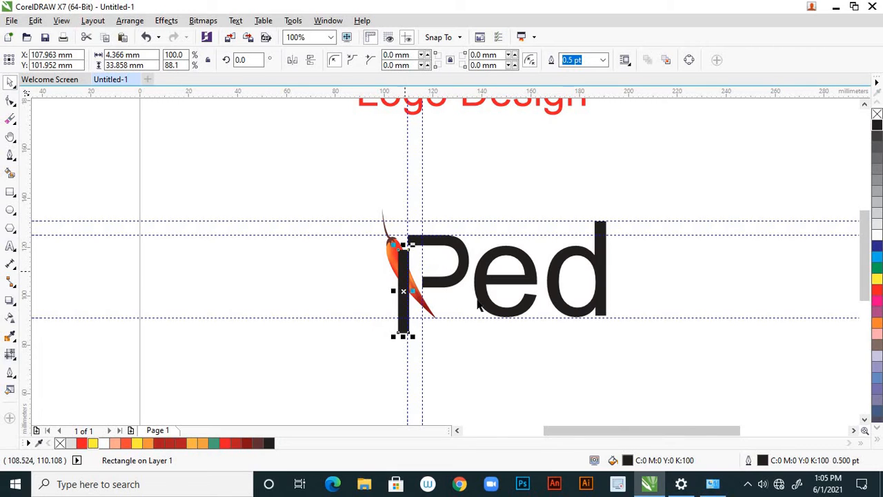
# Step: Nudge the black bar left in small increments until its centre is at about X 102.5 mm
pyautogui.press('Left')
pyautogui.press('Left')
pyautogui.press('Left')
pyautogui.press('Left')
pyautogui.press('Left')
pyautogui.press('Left')
pyautogui.press('Left')
pyautogui.press('Left')
pyautogui.press('Left')
pyautogui.press('Left')
pyautogui.press('Left')
pyautogui.press('Left')
pyautogui.press('Left')
pyautogui.press('Left')
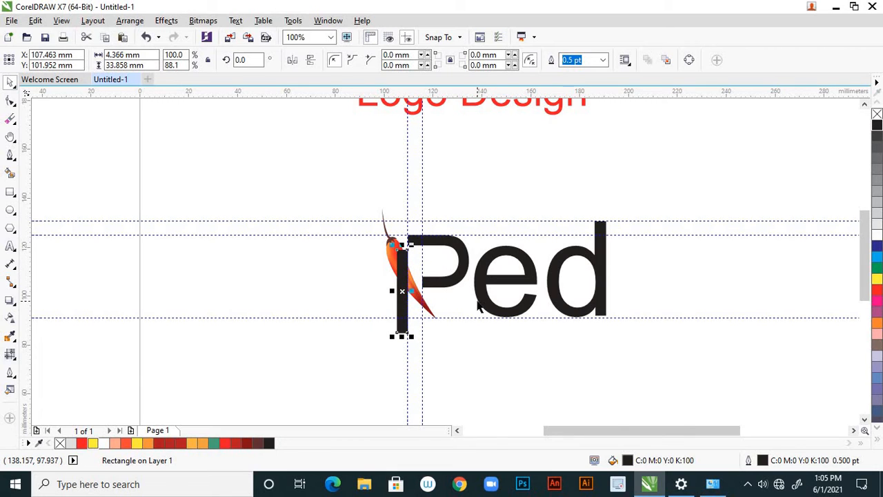
pyautogui.press('Left')
pyautogui.press('Left')
pyautogui.press('Left')
pyautogui.press('Left')
pyautogui.press('Left')
pyautogui.press('Left')
pyautogui.press('Left')
pyautogui.press('Left')
pyautogui.press('Left')
pyautogui.press('Left')
pyautogui.press('Left')
pyautogui.press('Left')
pyautogui.press('Left')
pyautogui.press('Left')
pyautogui.press('Left')
pyautogui.press('Left')
pyautogui.press('Left')
pyautogui.press('Left')
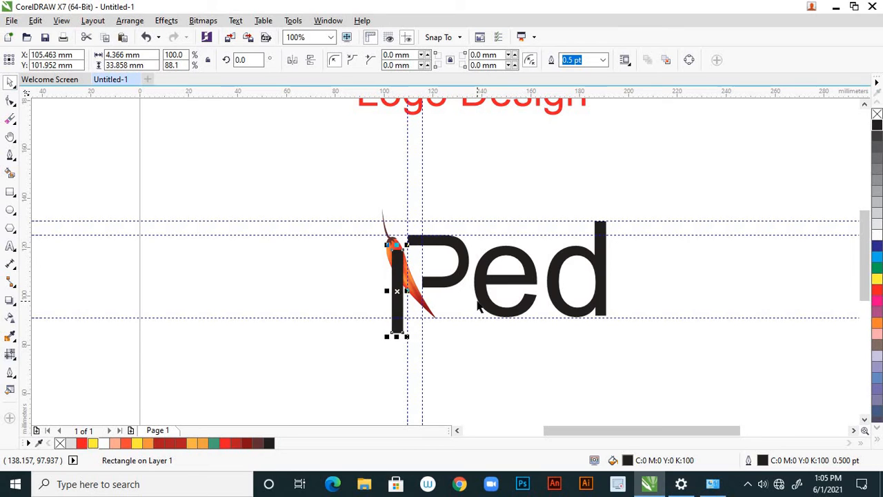
pyautogui.press('Left')
pyautogui.press('Left')
pyautogui.press('Left')
pyautogui.press('Left')
pyautogui.press('Left')
pyautogui.press('Left')
pyautogui.press('Left')
pyautogui.press('Left')
pyautogui.press('Left')
pyautogui.press('Left')
pyautogui.press('Left')
pyautogui.press('Left')
pyautogui.press('Left')
pyautogui.press('Left')
pyautogui.press('Left')
pyautogui.press('Left')
pyautogui.press('Left')
pyautogui.press('Left')
pyautogui.press('Left')
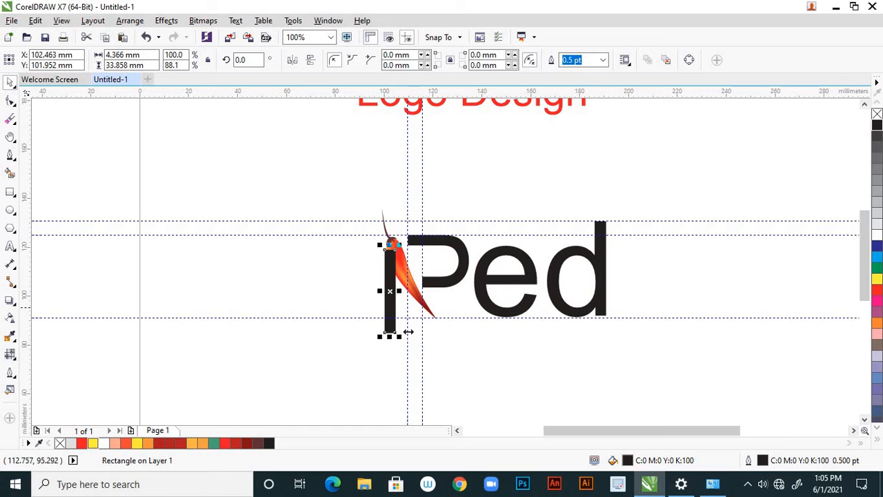
# Step: Shorten the black bar to about 15.7 mm tall, ending on the lowest guideline and starting beside the chili's lower half
pyautogui.scroll(2, 388, 339)
pyautogui.scroll(2, 388, 340)
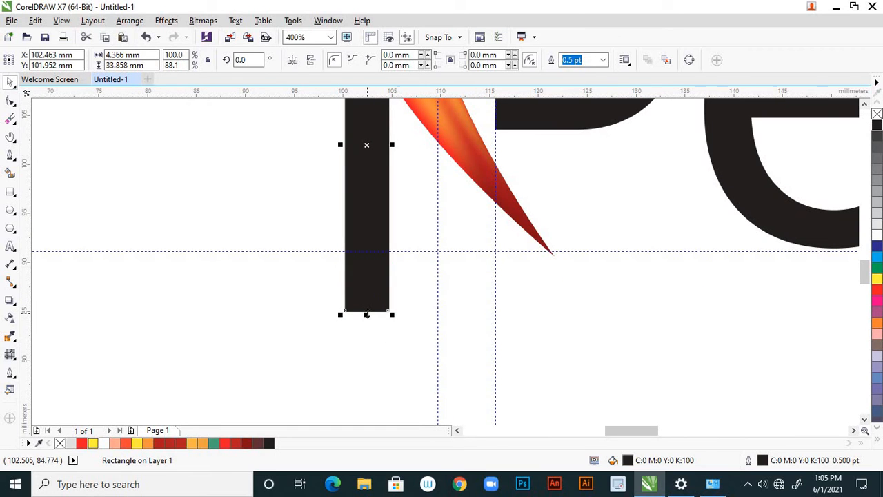
pyautogui.moveTo(366, 314); pyautogui.dragTo(374, 264)
pyautogui.scroll(-2, 413, 308)
pyautogui.scroll(1, 405, 283)
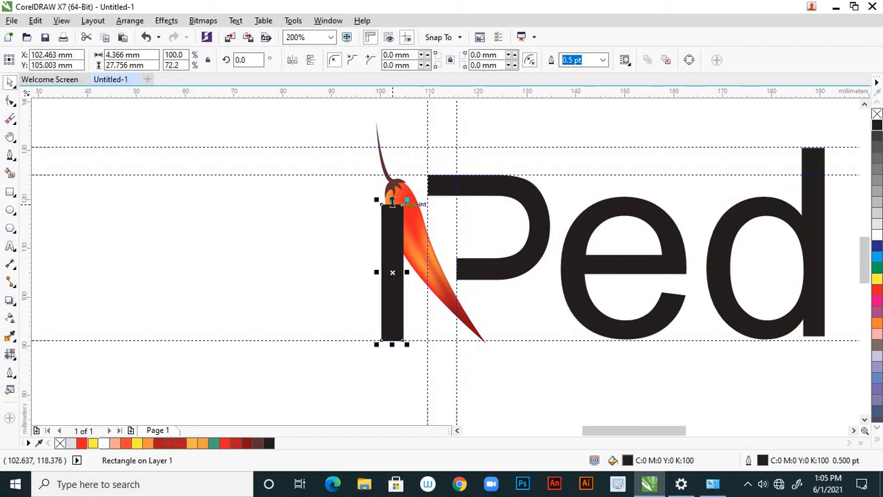
pyautogui.moveTo(392, 202); pyautogui.dragTo(391, 263)
pyautogui.click(460, 291)
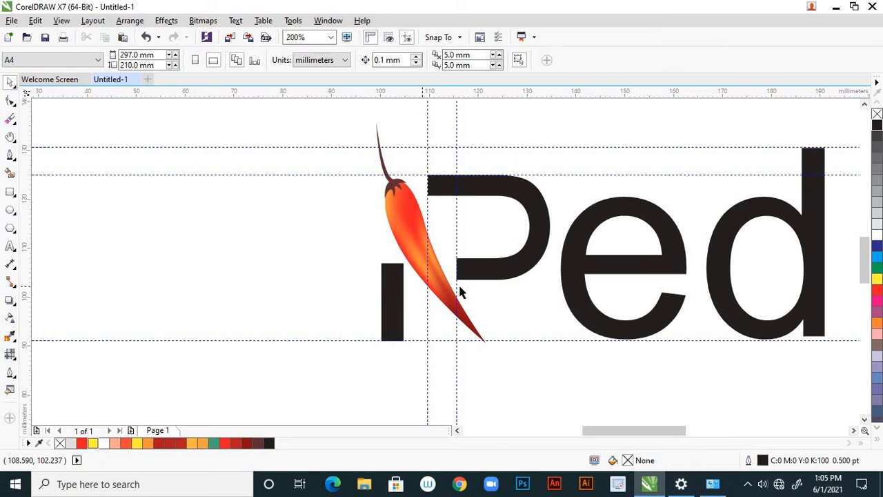
# Step: Rotate the chili pepper group counterclockwise to about 349.2° so its tip swings outward toward the letter e
pyautogui.scroll(-5, 485, 286)
pyautogui.scroll(3, 509, 291)
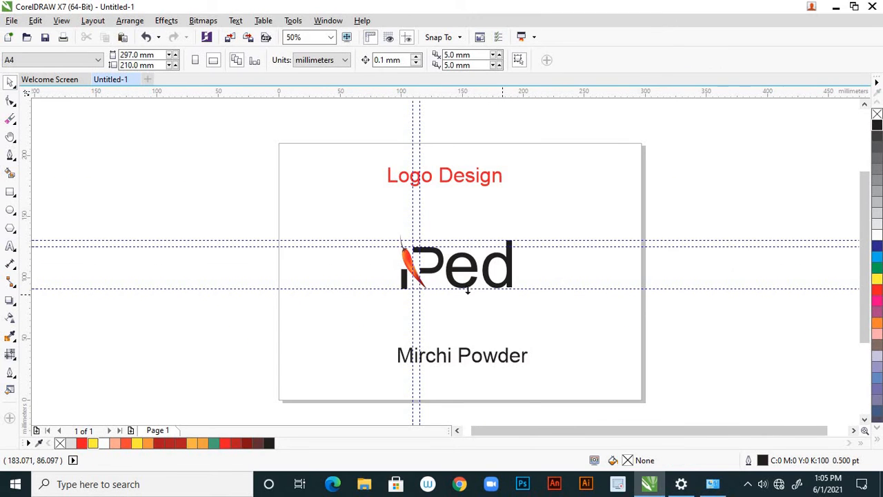
pyautogui.scroll(2, 439, 278)
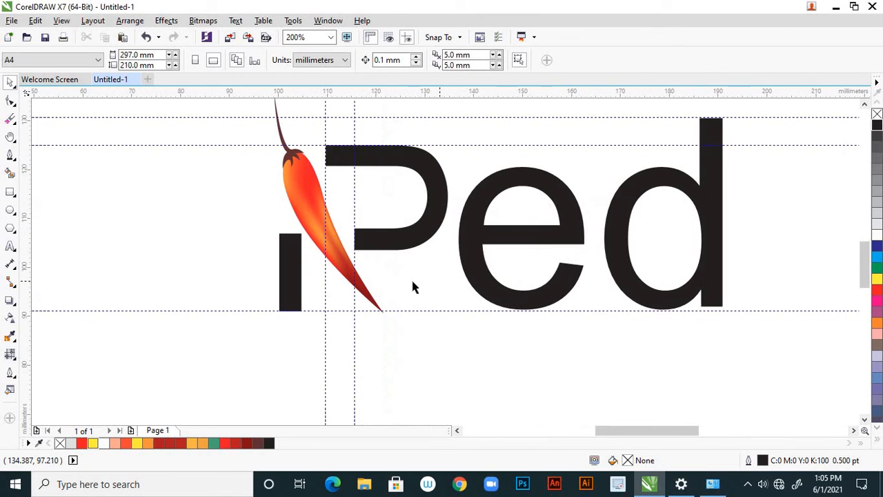
pyautogui.click(307, 218)
pyautogui.click(310, 211)
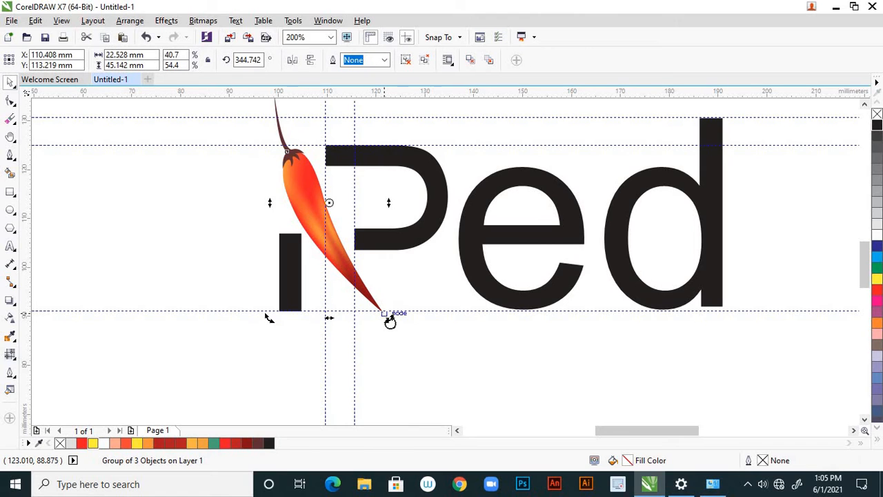
pyautogui.moveTo(390, 321)
pyautogui.mouseDown()
pyautogui.moveTo(401, 322)
pyautogui.moveTo(394, 315)
pyautogui.mouseUp()
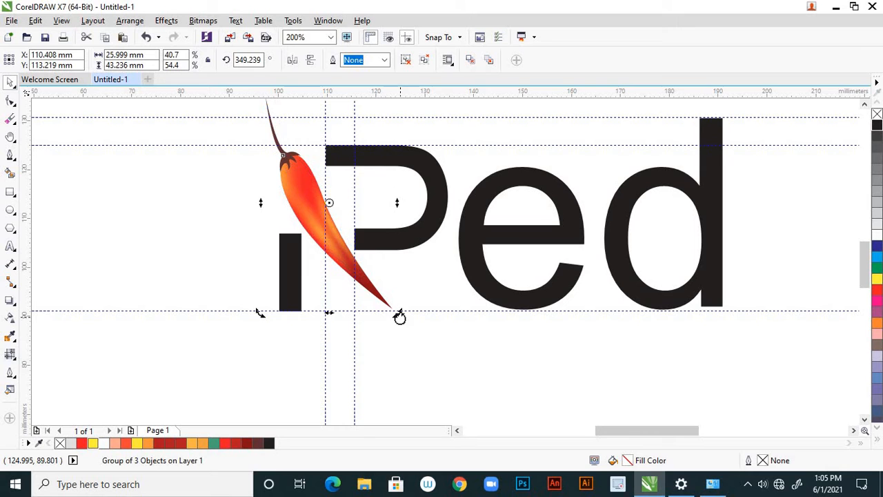
pyautogui.click(367, 352)
# Step: Fill the P-shaped curve and the short black bar with bright red, and check them on the full page
pyautogui.scroll(-2, 394, 345)
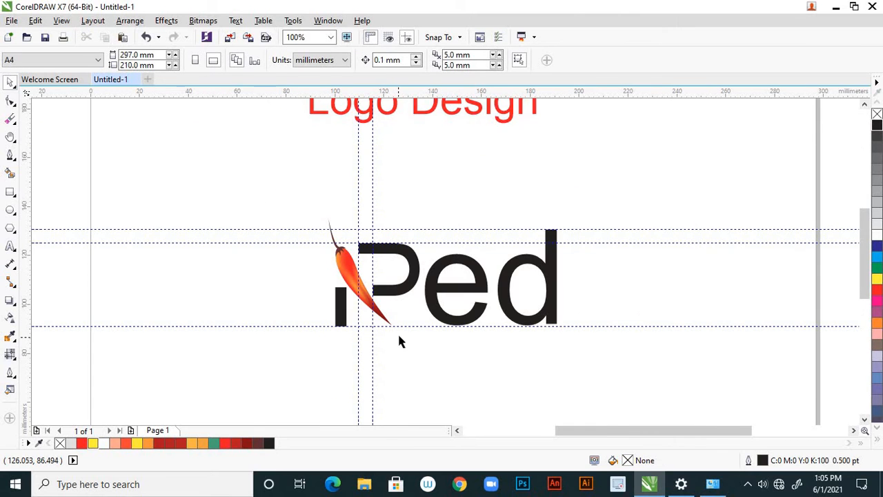
pyautogui.scroll(1, 408, 347)
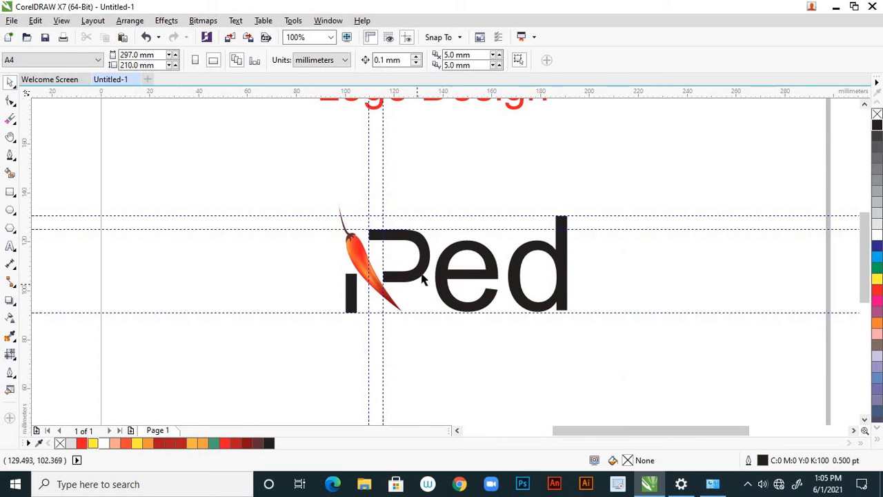
pyautogui.scroll(-1, 419, 281)
pyautogui.scroll(2, 414, 290)
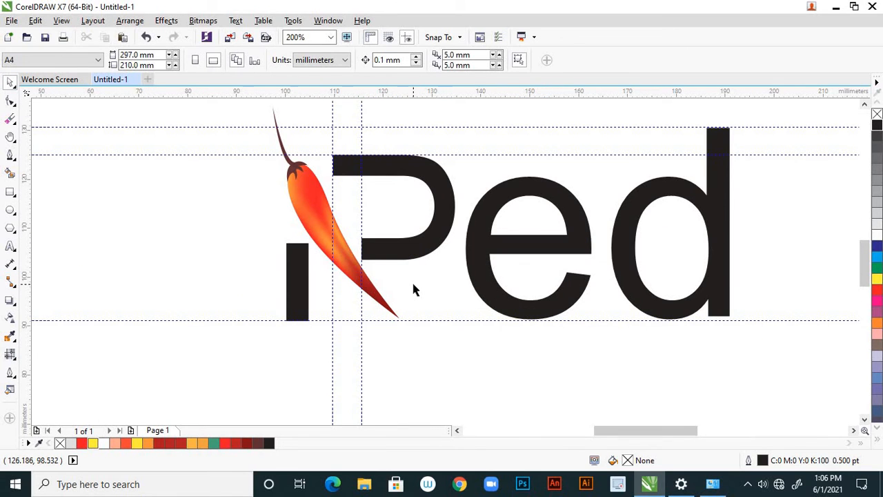
pyautogui.click(418, 257)
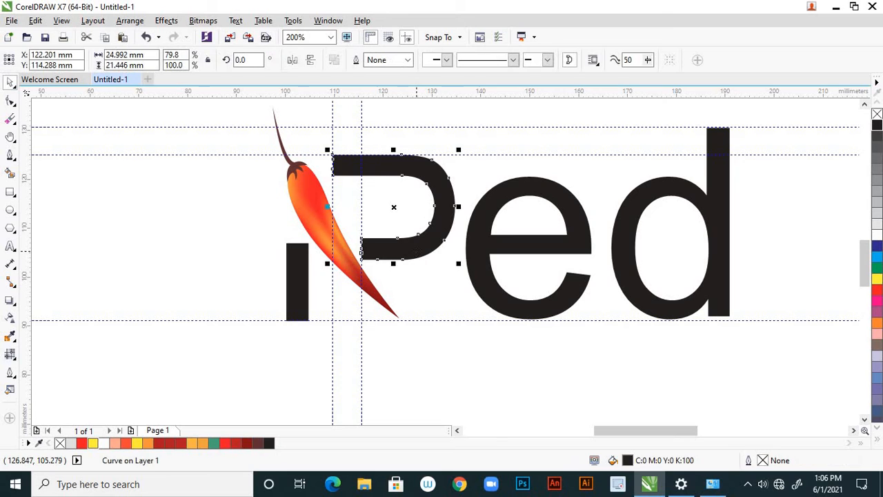
pyautogui.click(224, 442)
pyautogui.click(246, 340)
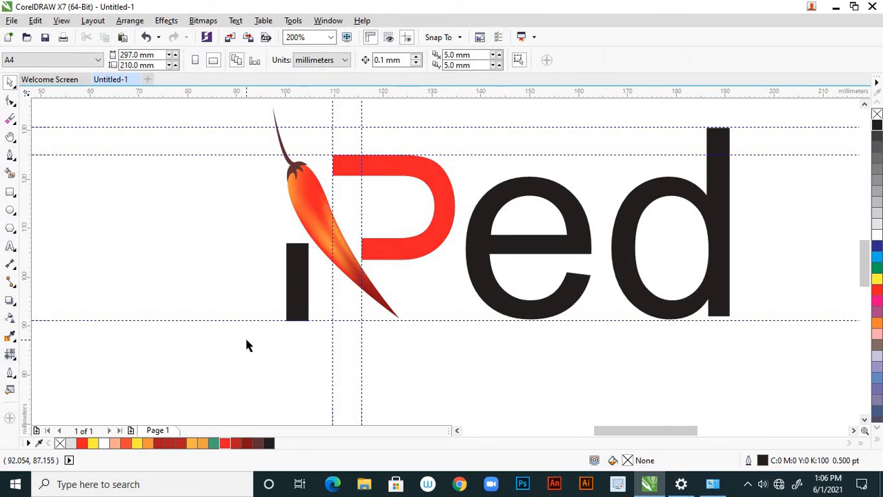
pyautogui.click(298, 304)
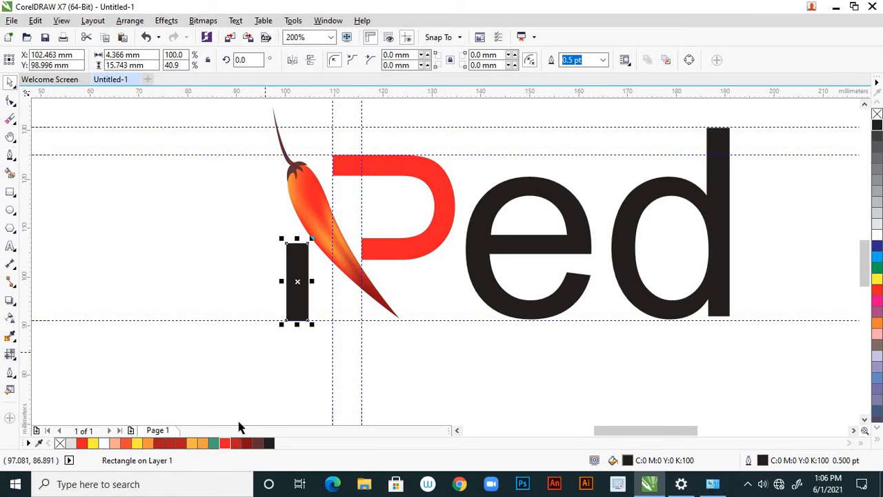
pyautogui.click(340, 357)
pyautogui.scroll(-2, 390, 334)
pyautogui.scroll(-1, 441, 352)
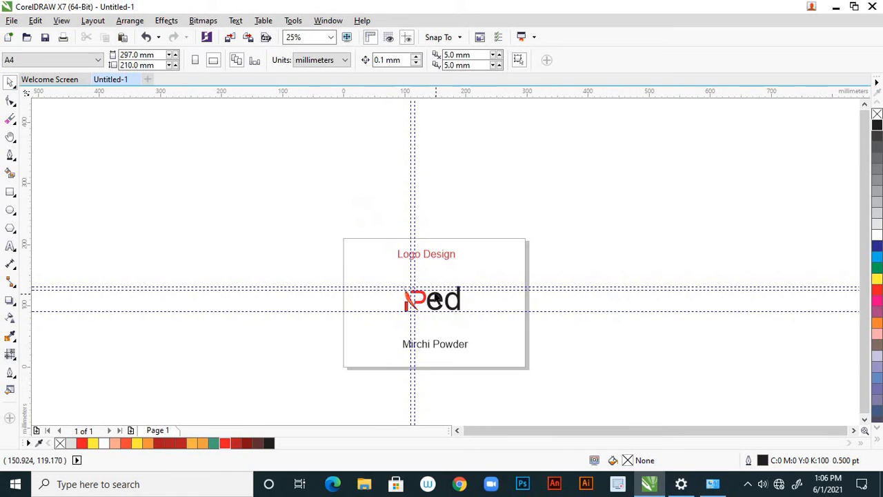
pyautogui.scroll(1, 418, 311)
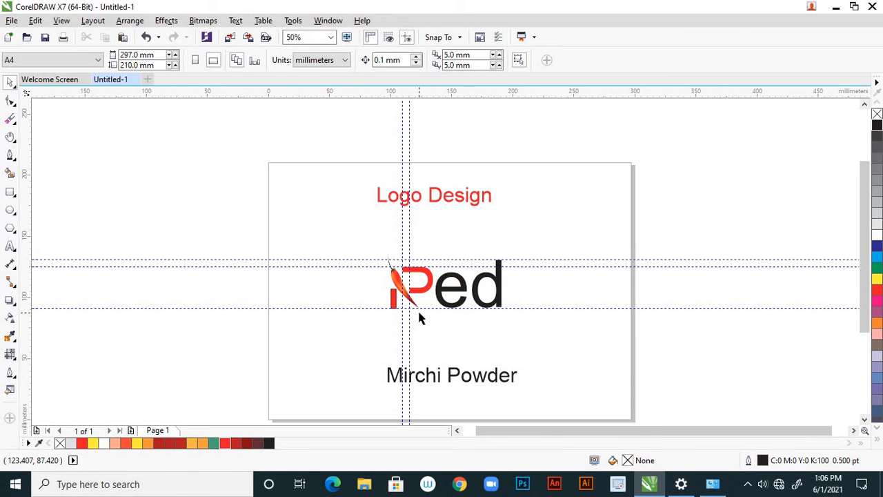
# Step: Dismiss the document defaults change and fill the bar and P shape with light orange C2 M31 Y91 K0
pyautogui.scroll(2, 417, 317)
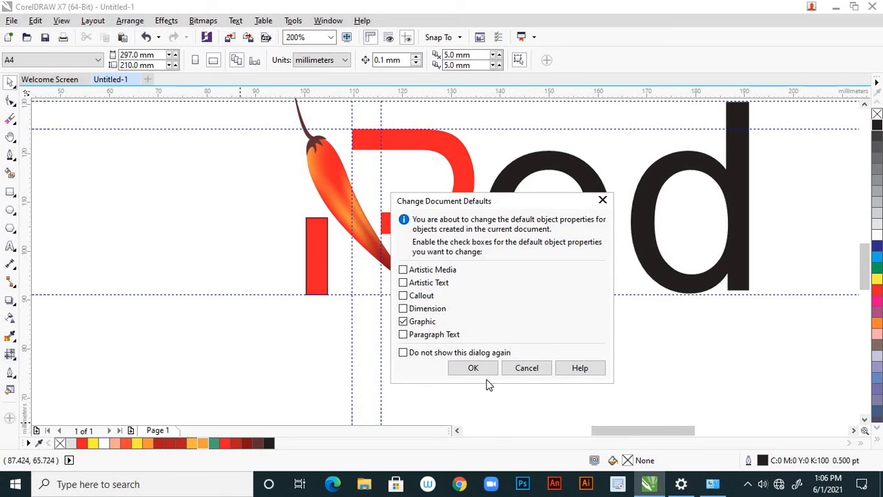
pyautogui.click(525, 370)
pyautogui.click(326, 276)
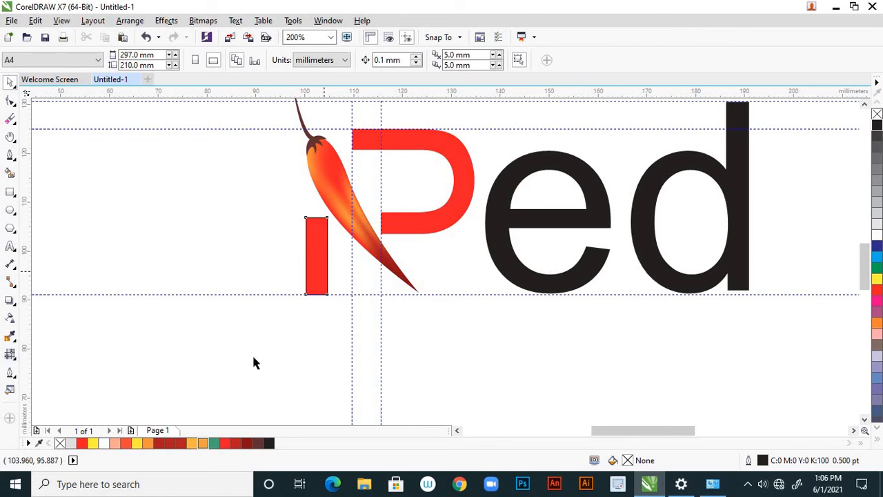
pyautogui.click(204, 443)
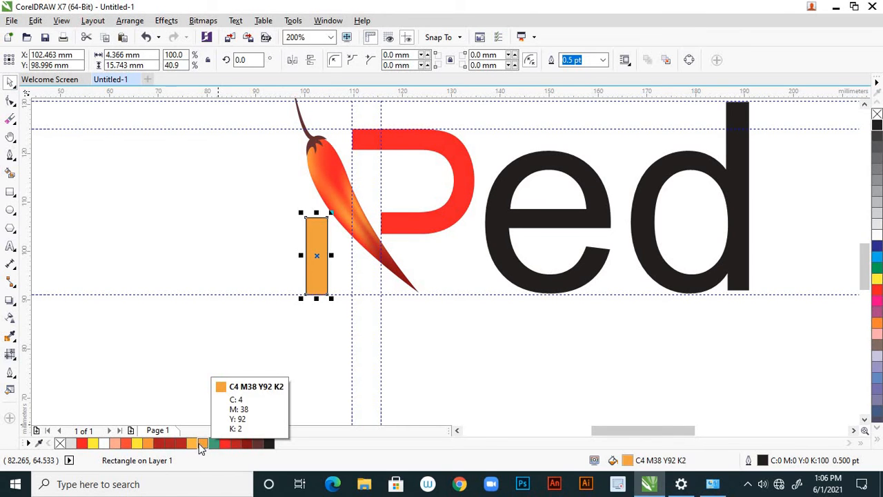
pyautogui.click(193, 443)
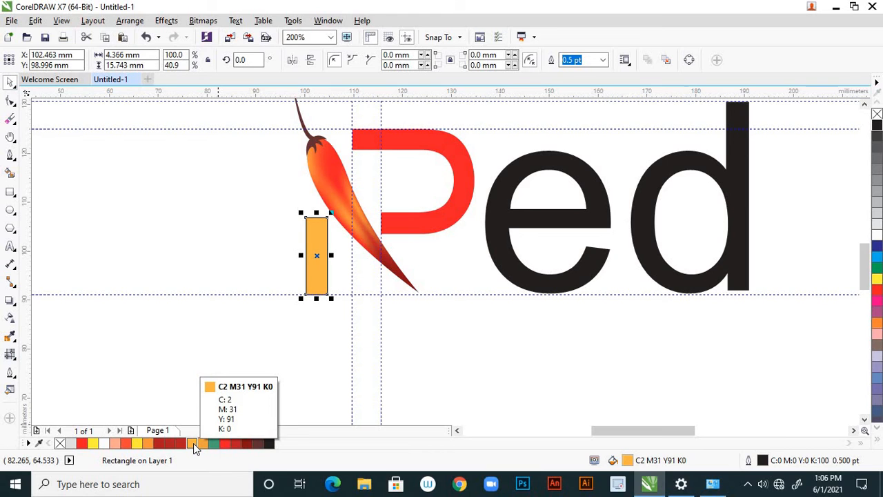
pyautogui.click(429, 229)
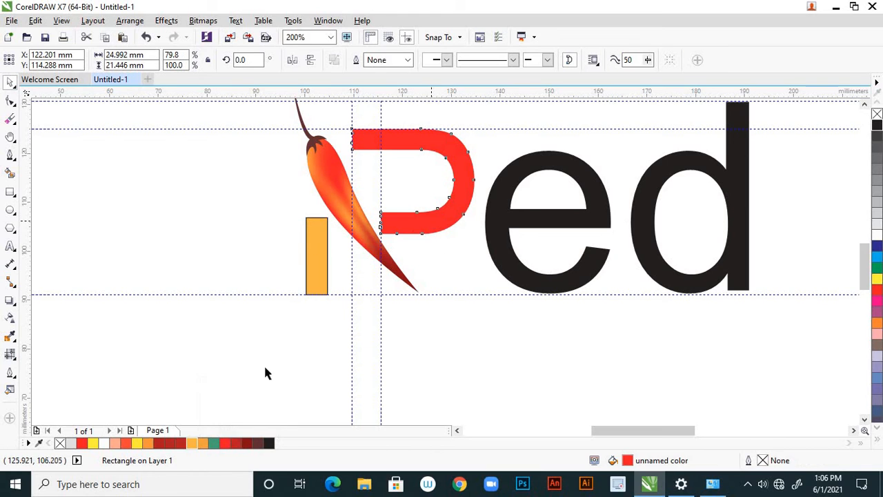
pyautogui.click(195, 445)
pyautogui.click(420, 303)
# Step: Fill both the P shape and the short bar with the darker orange C4 M38 Y92 K2
pyautogui.scroll(-3, 425, 311)
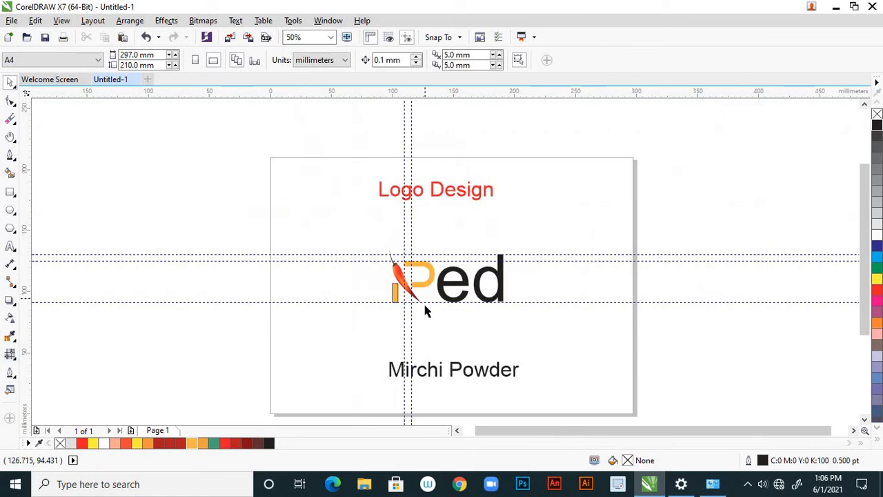
pyautogui.scroll(-1, 432, 313)
pyautogui.scroll(1, 428, 314)
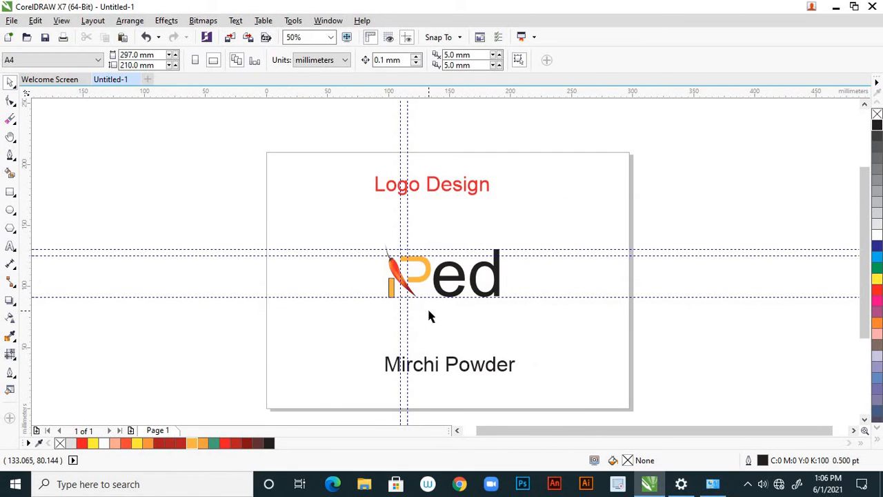
pyautogui.scroll(2, 414, 305)
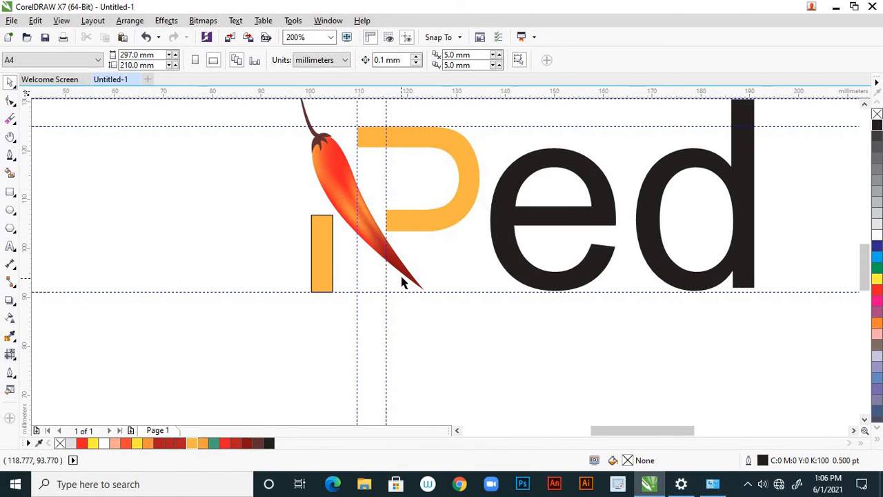
pyautogui.click(426, 230)
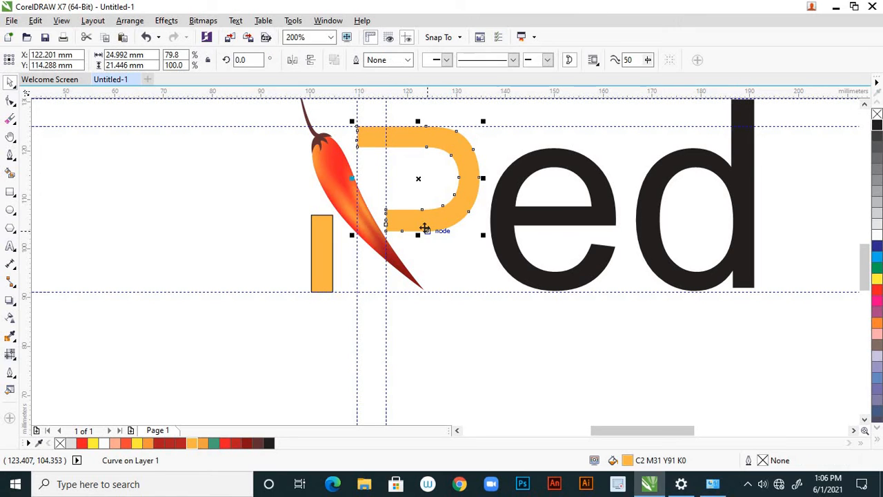
pyautogui.click(205, 442)
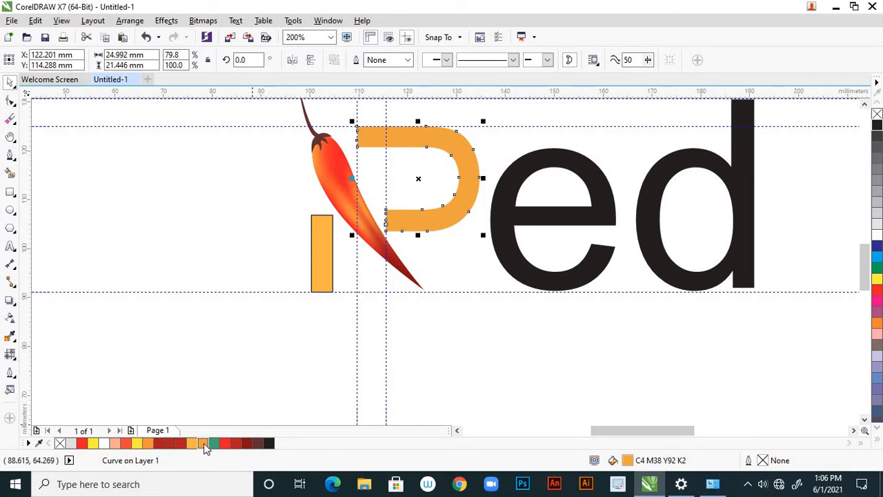
pyautogui.click(316, 288)
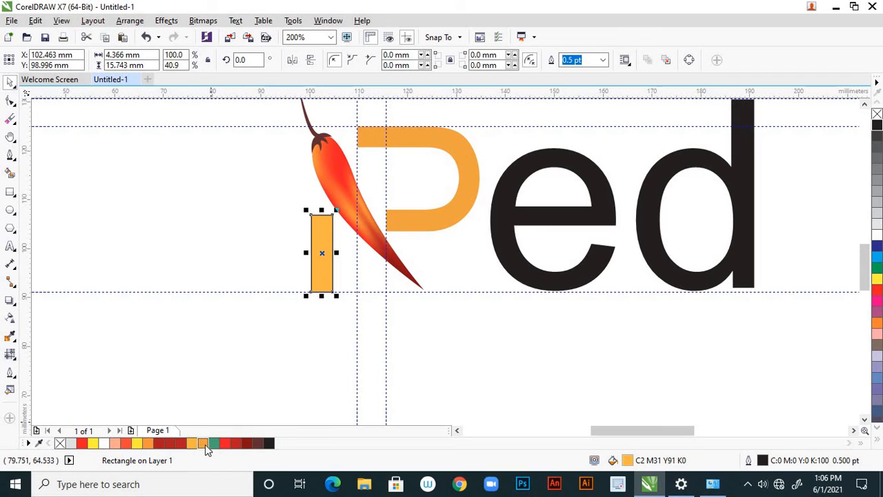
pyautogui.click(205, 444)
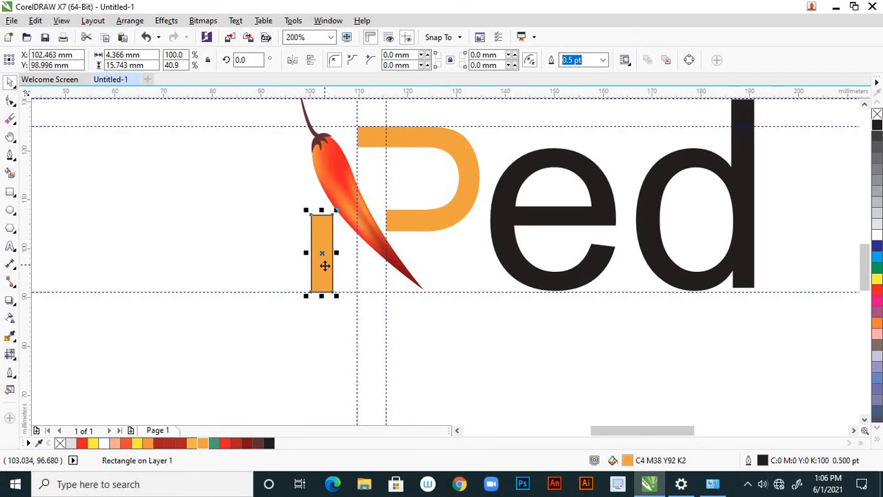
# Step: Remove the outline from the orange bar by setting its outline width to None, and deselect it
pyautogui.click(602, 60)
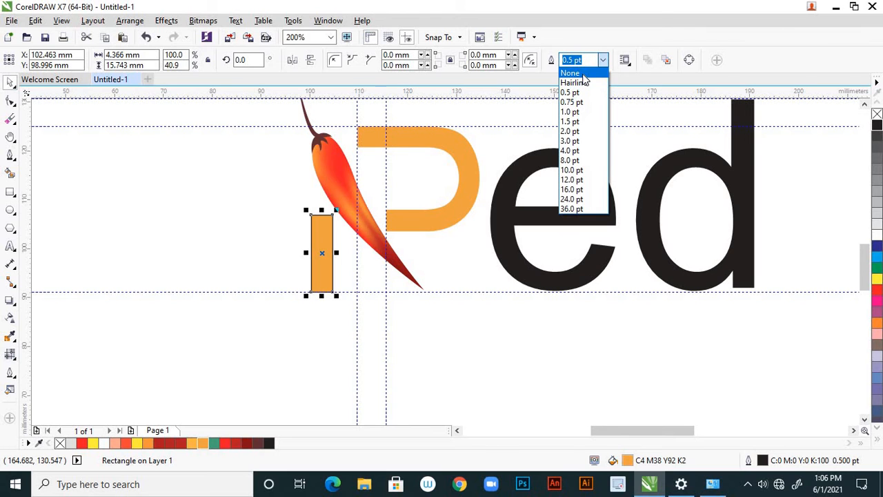
pyautogui.click(571, 72)
pyautogui.click(448, 249)
# Step: Examine the orange and black chili wordmark's overall look on the page, both close up and at reduced size
pyautogui.scroll(-4, 448, 249)
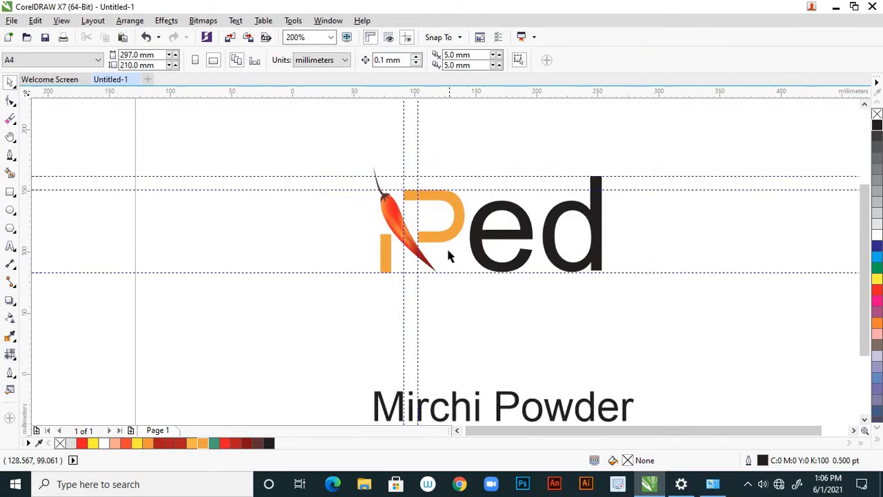
pyautogui.scroll(-2, 486, 258)
pyautogui.scroll(4, 483, 255)
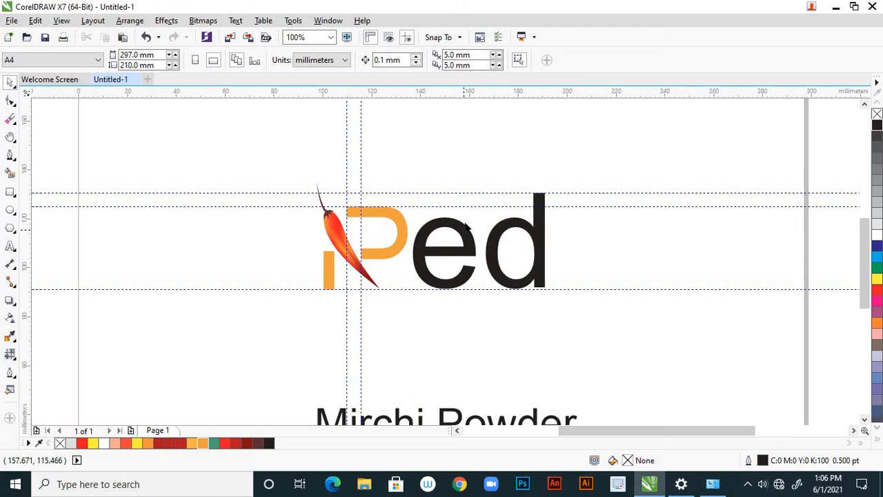
pyautogui.scroll(-2, 481, 254)
pyautogui.scroll(2, 485, 254)
pyautogui.scroll(-4, 498, 249)
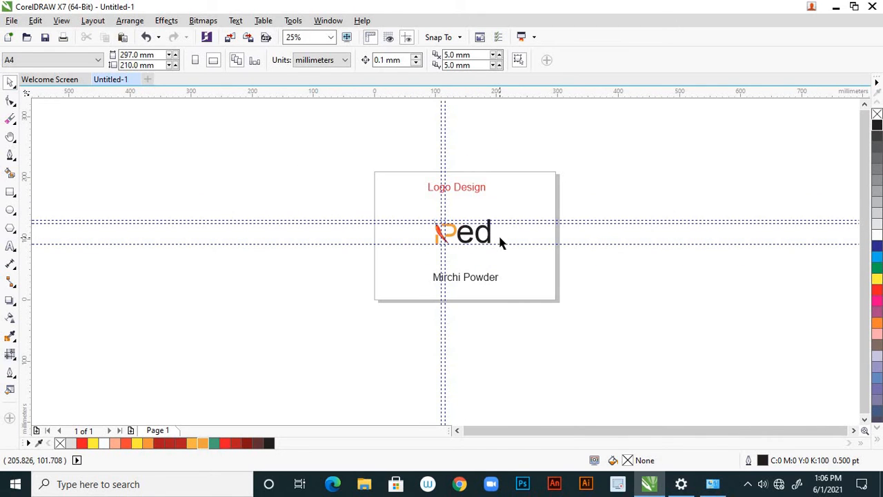
pyautogui.scroll(4, 472, 240)
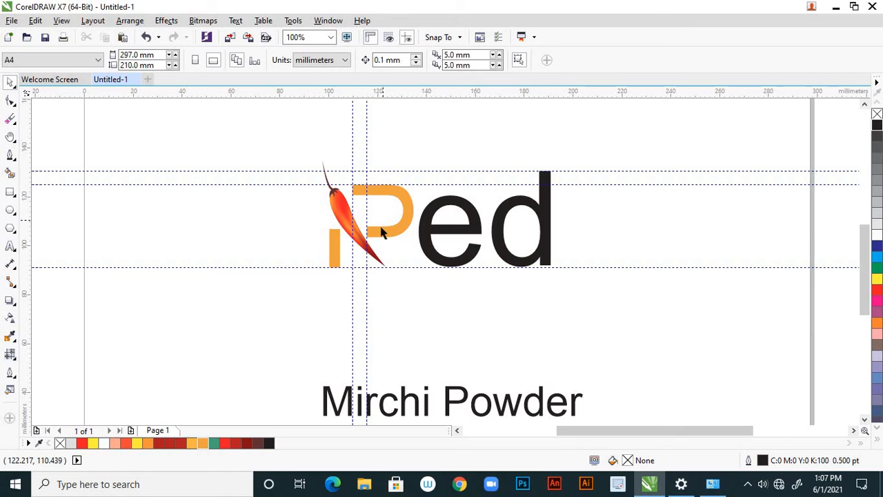
pyautogui.scroll(-4, 411, 232)
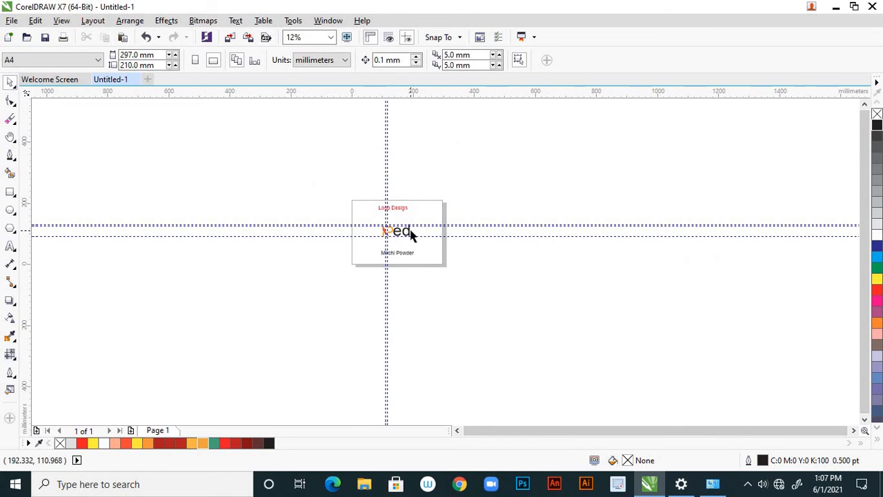
pyautogui.scroll(1, 411, 232)
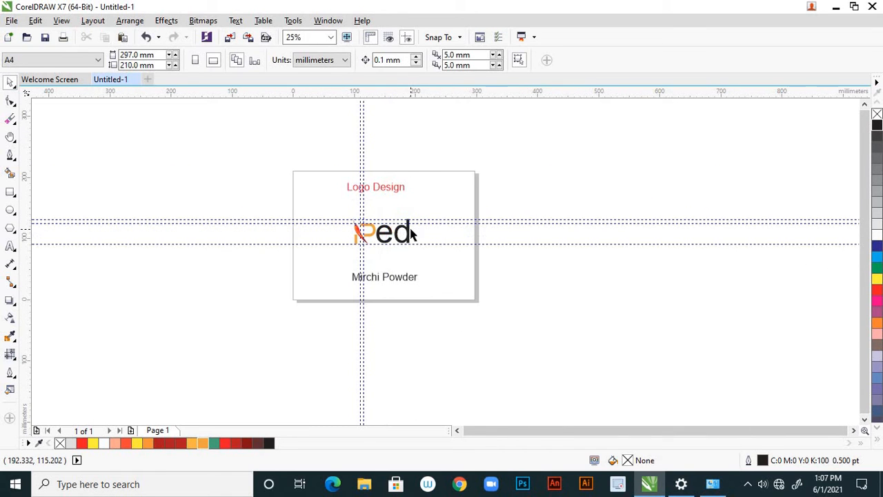
# Step: Fill the P shape and the short bar with red C20 M100 Y100 K20, and clear the selection
pyautogui.scroll(3, 376, 236)
pyautogui.click(378, 235)
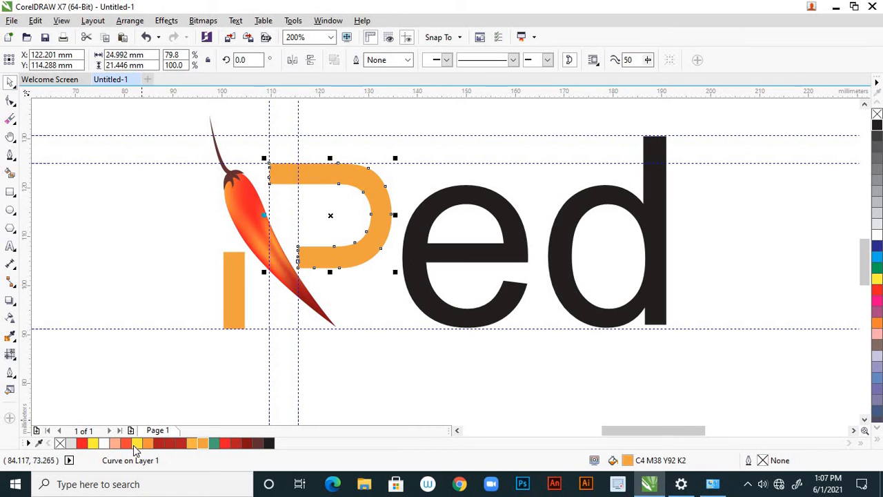
pyautogui.click(159, 443)
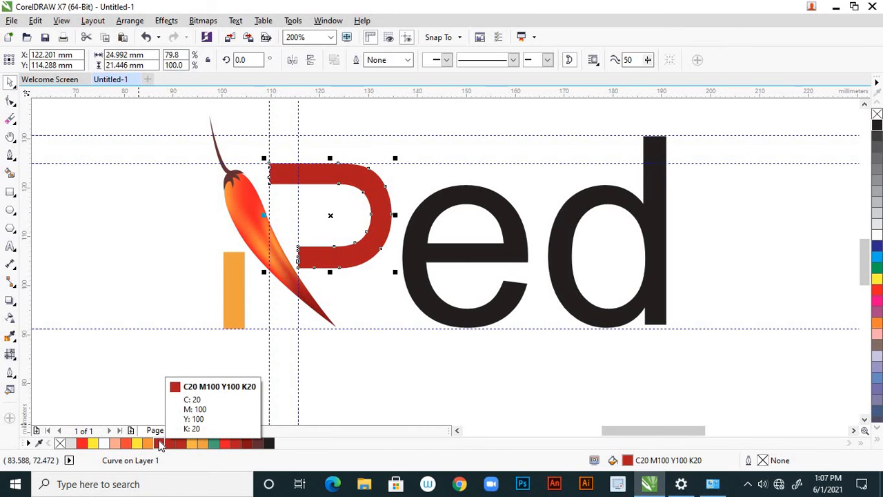
pyautogui.scroll(-3, 373, 348)
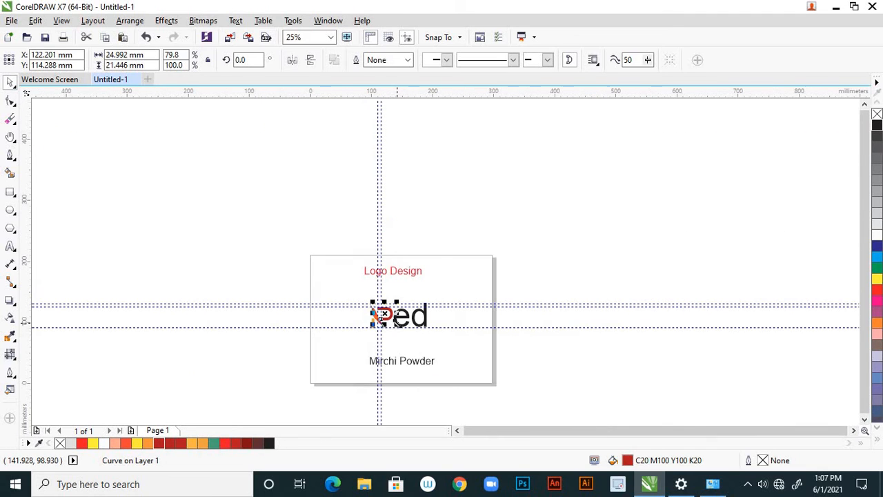
pyautogui.scroll(3, 367, 360)
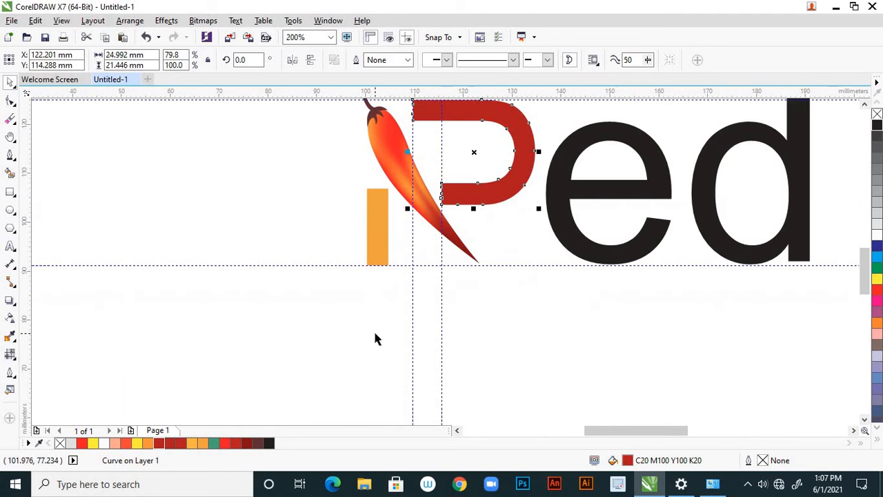
pyautogui.click(376, 255)
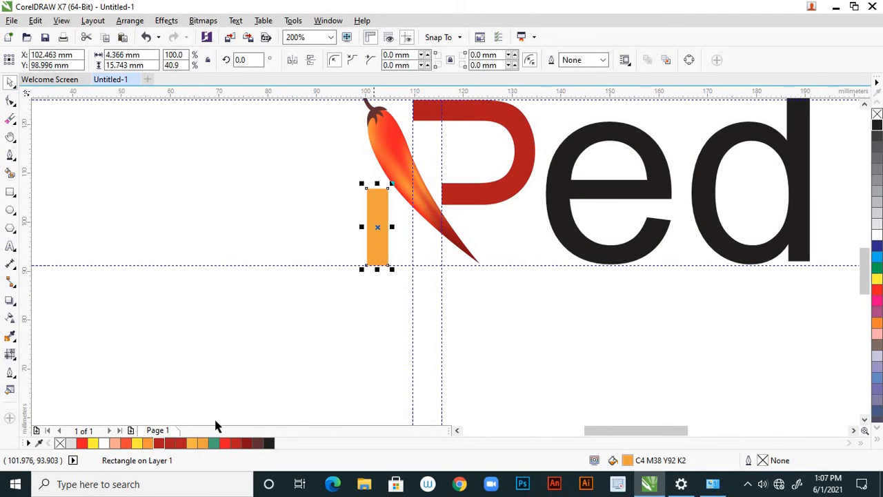
pyautogui.click(160, 444)
pyautogui.click(252, 336)
# Step: Fill the "ed" lettering with dark red C28 M100 Y100 K39
pyautogui.scroll(-4, 331, 311)
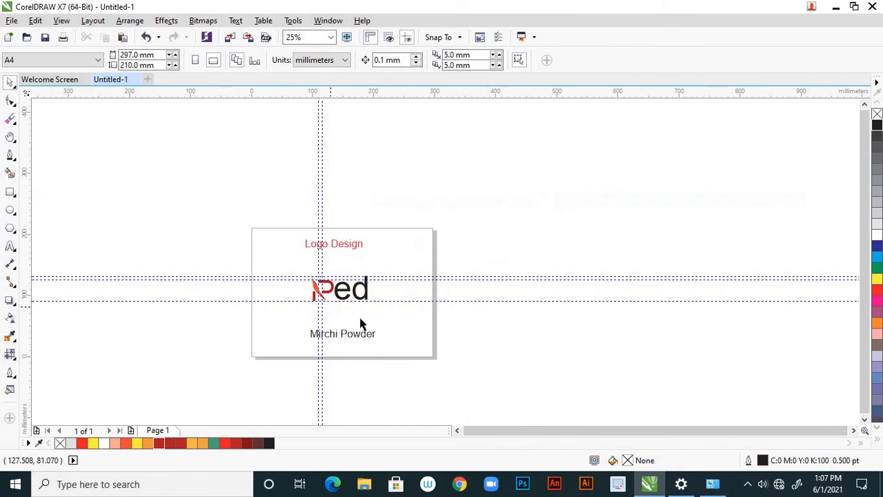
pyautogui.scroll(-1, 360, 323)
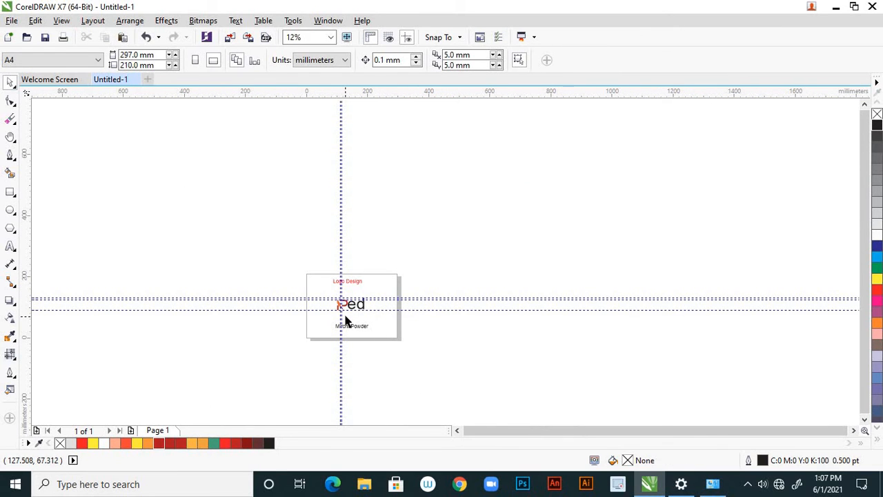
pyautogui.scroll(3, 344, 319)
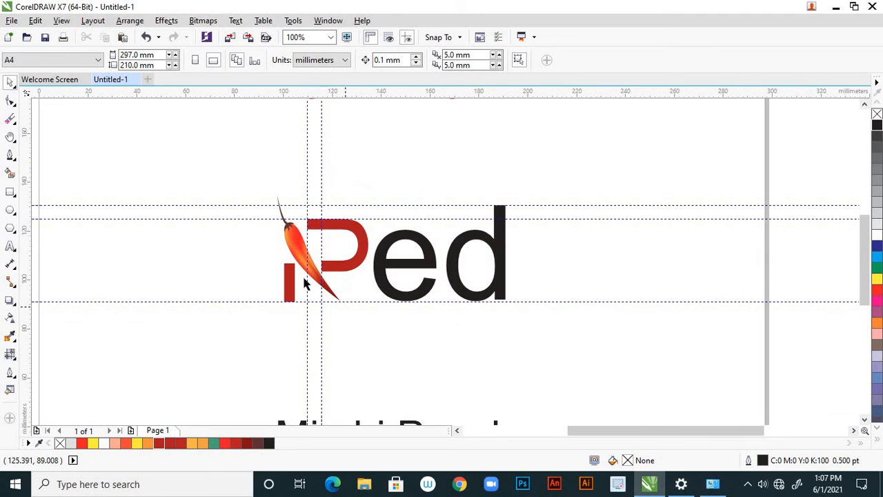
pyautogui.scroll(1, 298, 236)
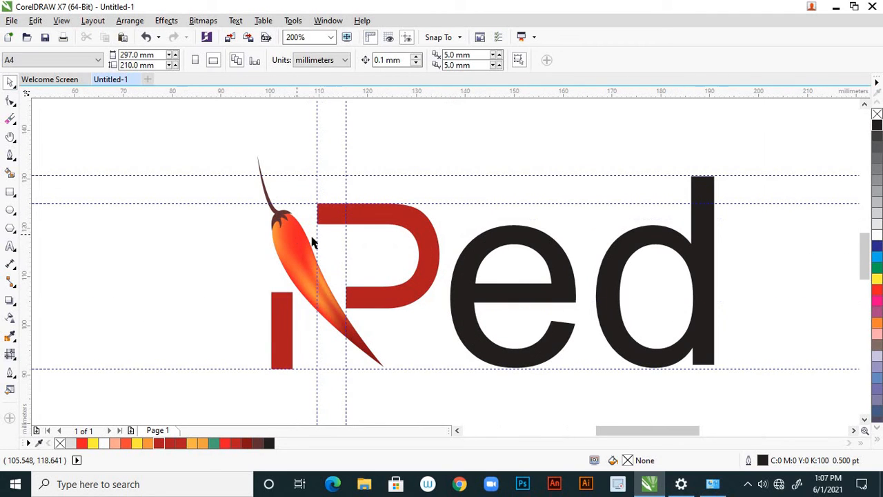
pyautogui.scroll(-1, 330, 242)
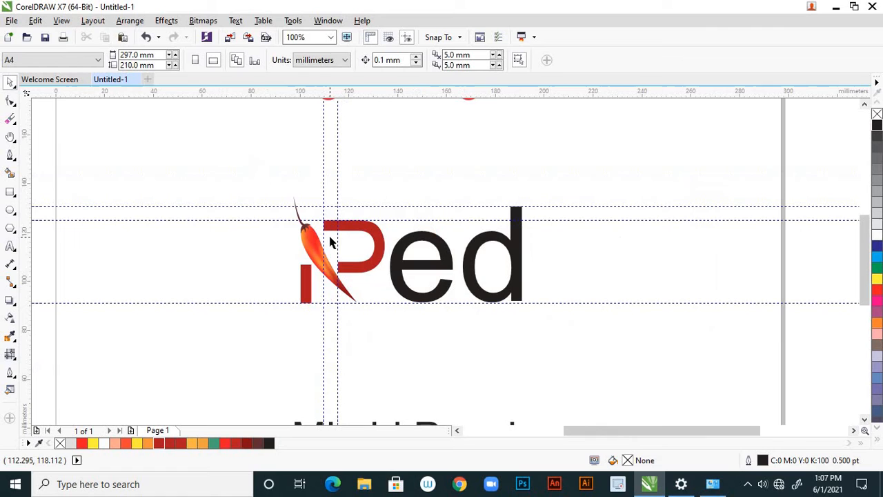
pyautogui.click(411, 299)
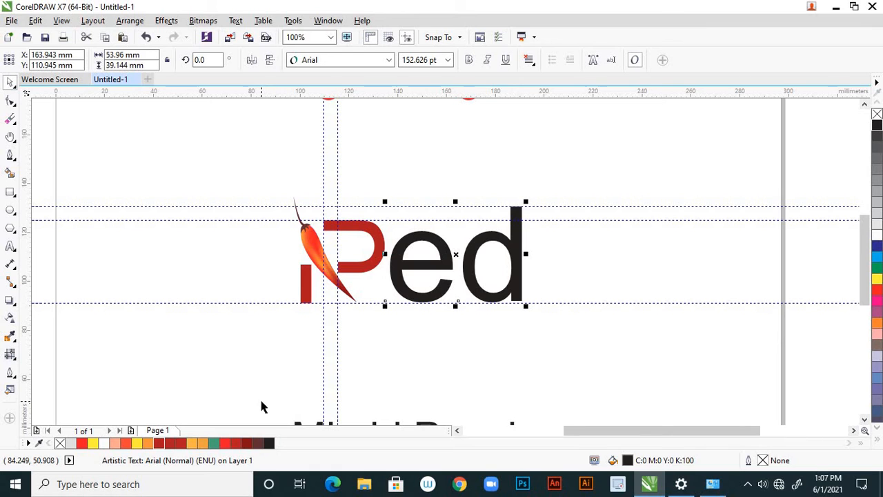
pyautogui.click(247, 443)
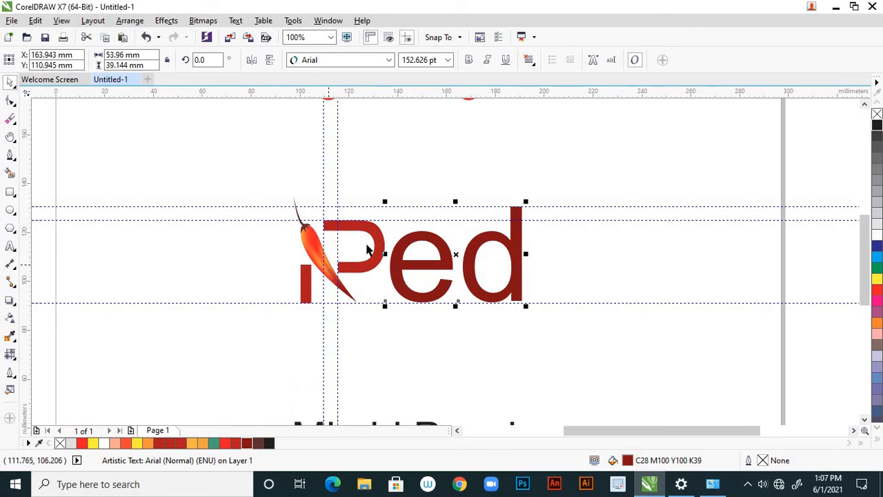
# Step: Fill the P shape and the short bar with dark red C28 M100 Y100 K39, and clear the selection
pyautogui.click(377, 237)
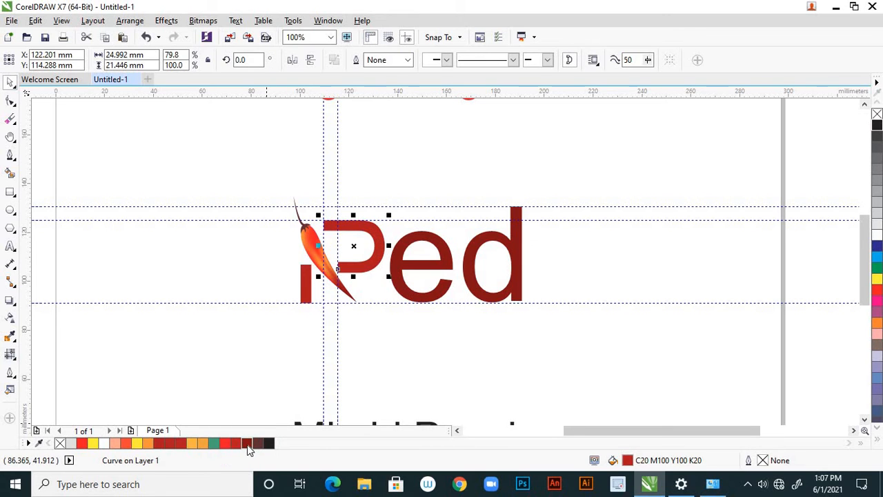
pyautogui.click(247, 442)
pyautogui.click(307, 296)
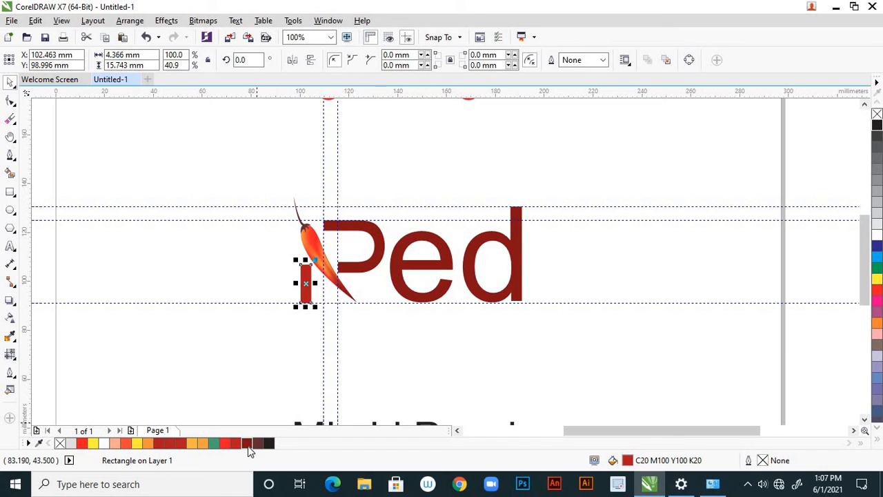
pyautogui.click(247, 444)
pyautogui.click(413, 312)
# Step: Examine how the dark red wordmark and its chili look on the page, both at reduced size and close up
pyautogui.scroll(-3, 414, 312)
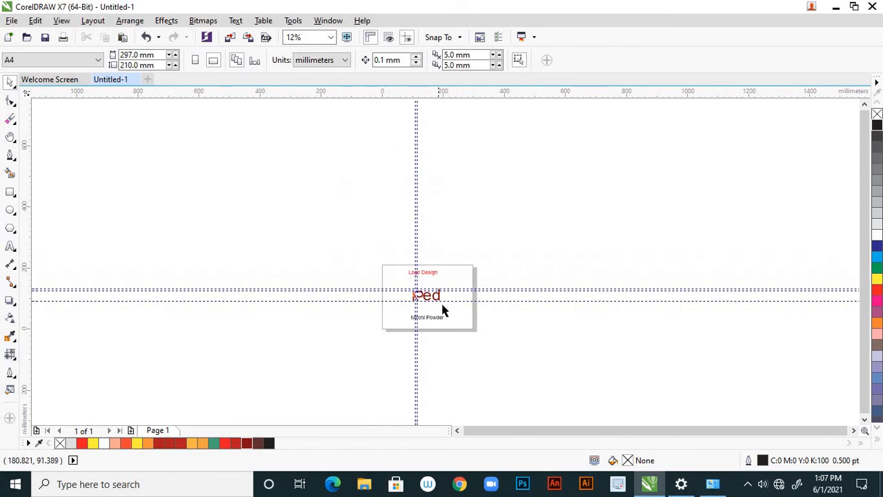
pyautogui.scroll(1, 429, 316)
pyautogui.scroll(2, 429, 314)
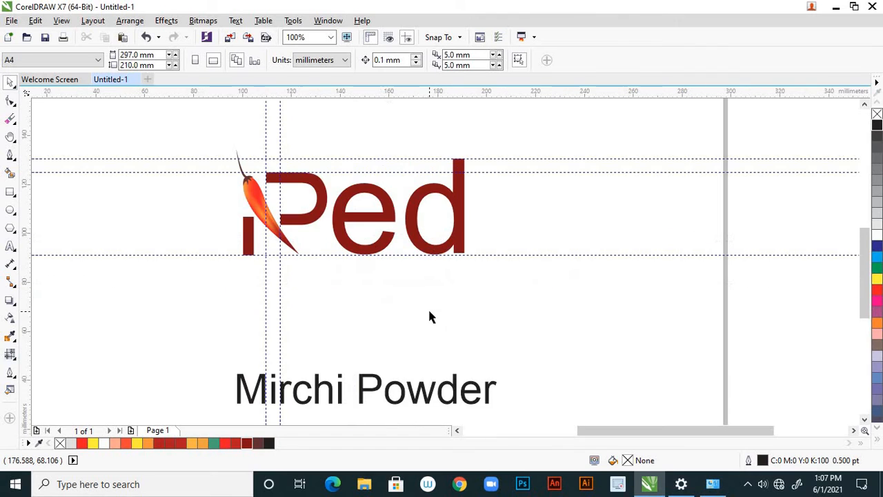
pyautogui.scroll(-1, 434, 289)
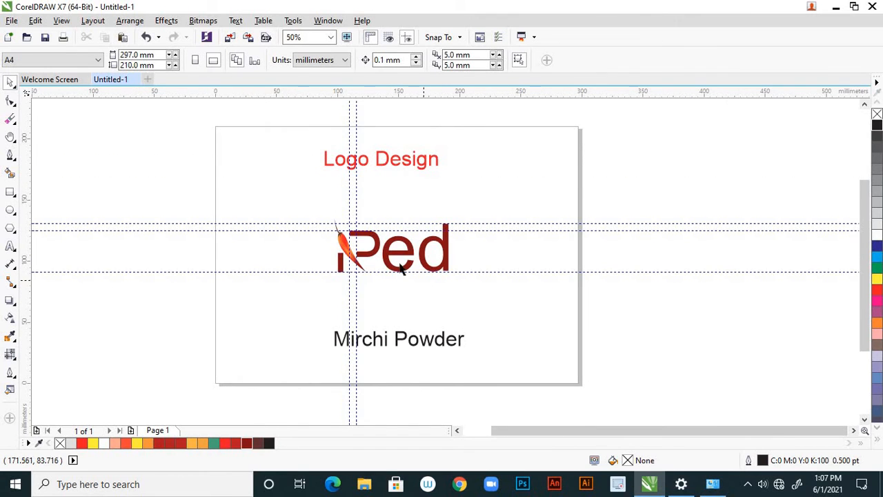
pyautogui.scroll(1, 400, 267)
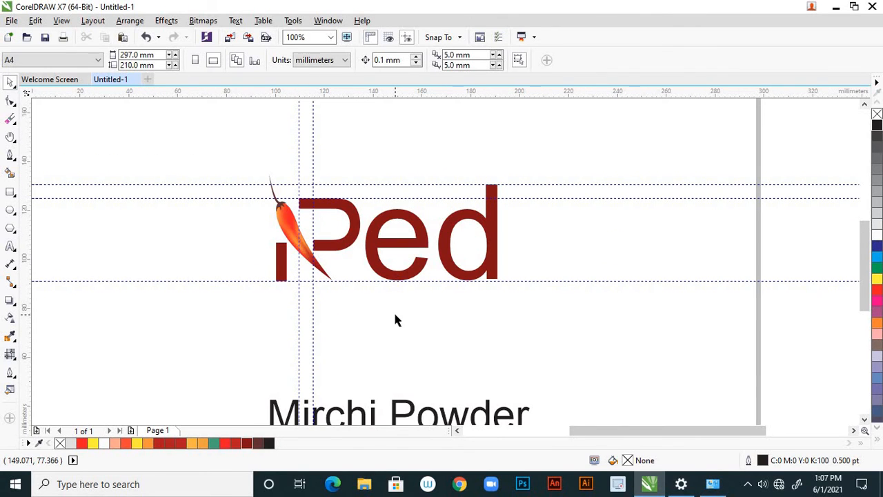
pyautogui.scroll(-1, 400, 300)
pyautogui.scroll(-1, 405, 295)
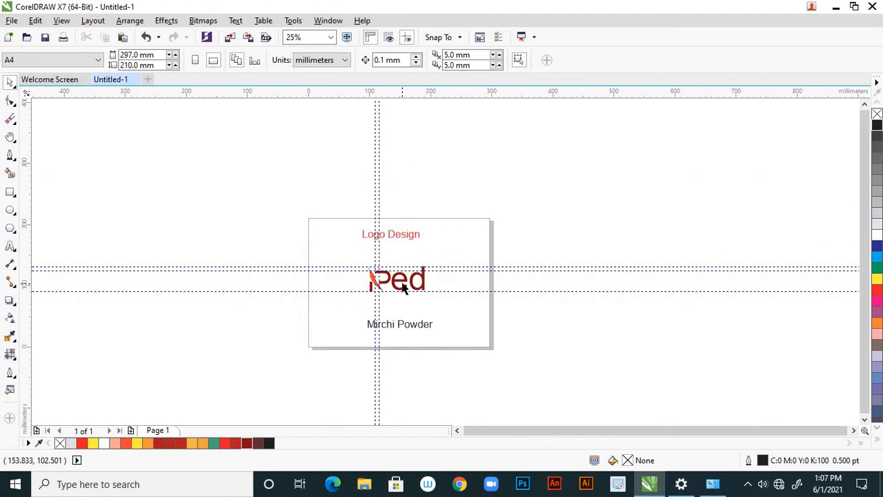
pyautogui.scroll(3, 403, 292)
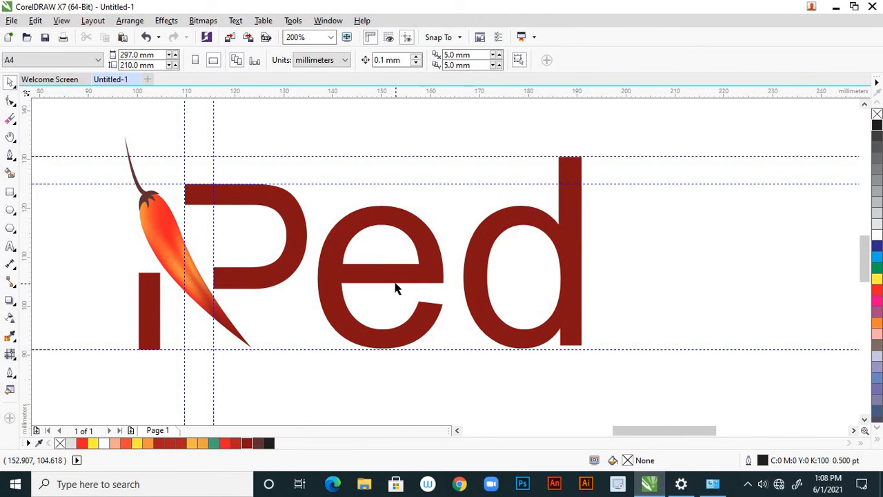
# Step: Compare bright red and C19 M100 Y100 K14 on the "ed" lettering, keep the bright red fill and check it on the page
pyautogui.click(375, 219)
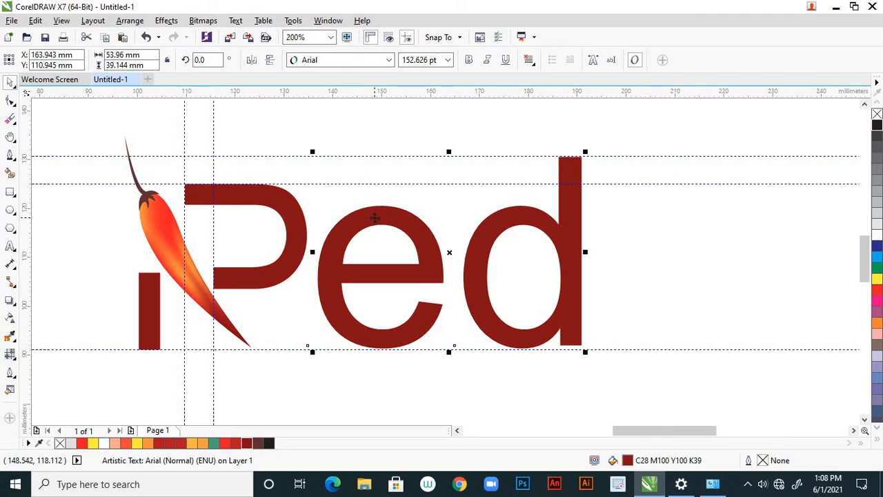
pyautogui.click(226, 443)
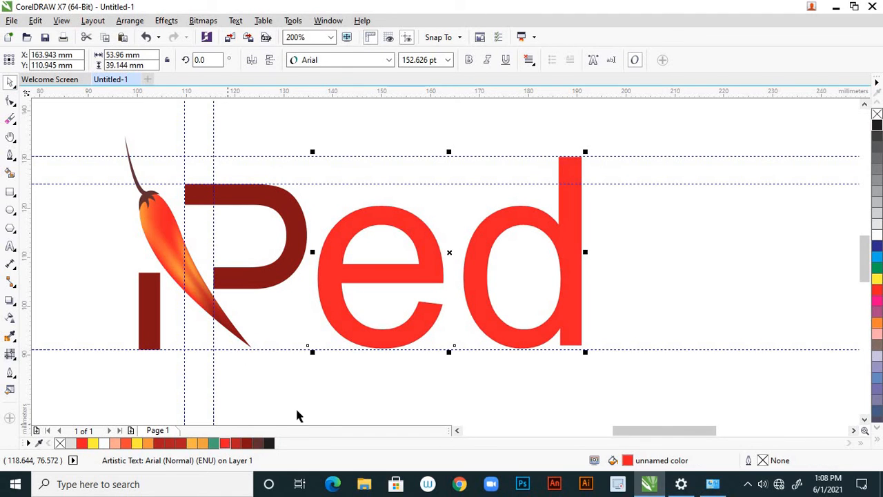
pyautogui.click(236, 444)
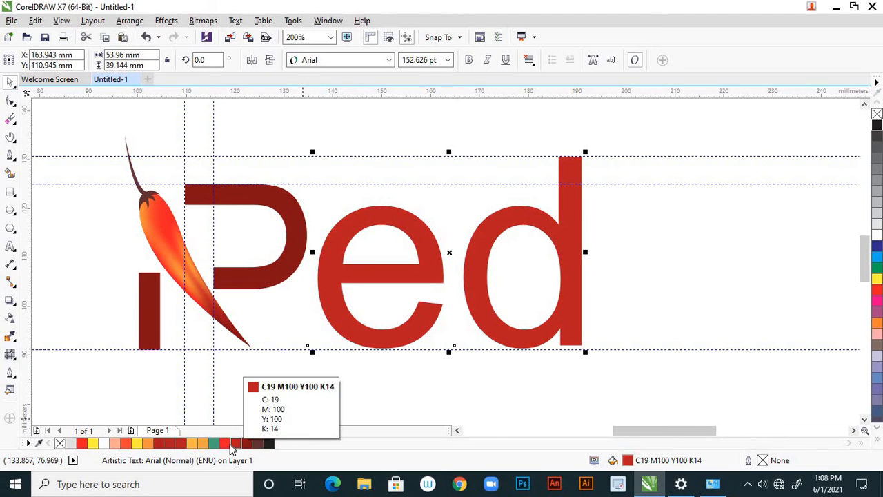
pyautogui.click(224, 442)
pyautogui.click(398, 376)
pyautogui.scroll(-4, 398, 377)
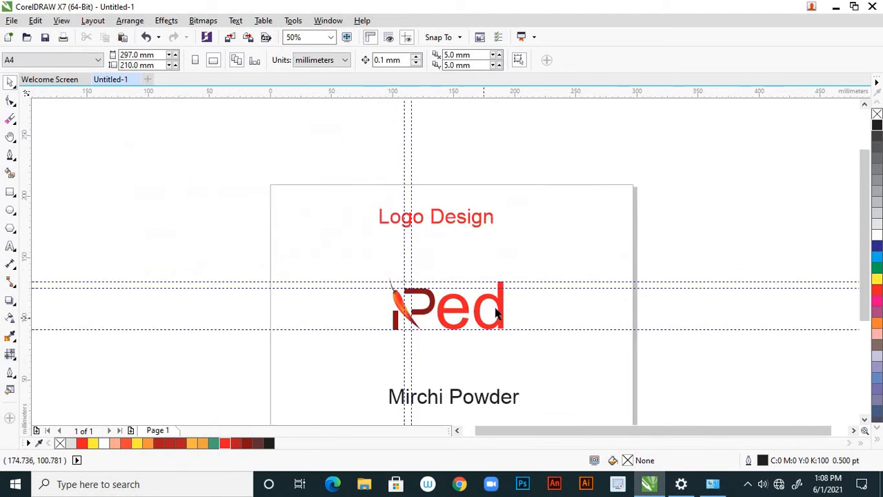
pyautogui.scroll(1, 517, 314)
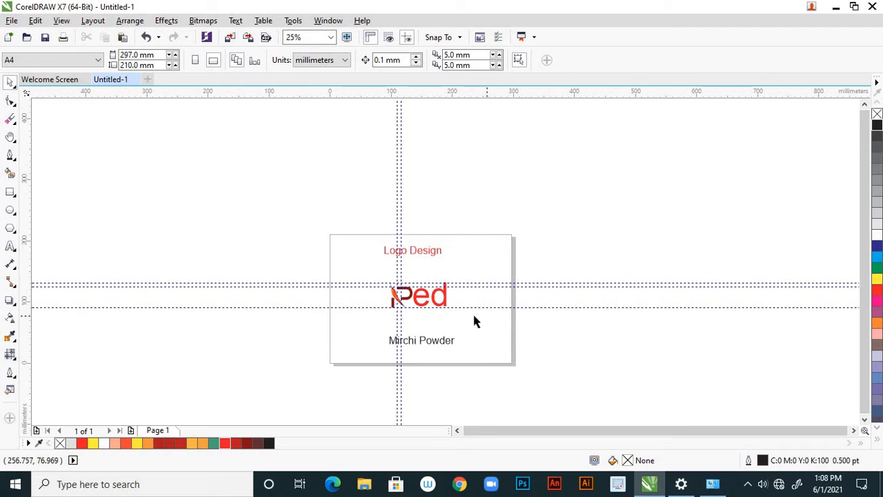
pyautogui.scroll(2, 456, 304)
pyautogui.scroll(-2, 449, 244)
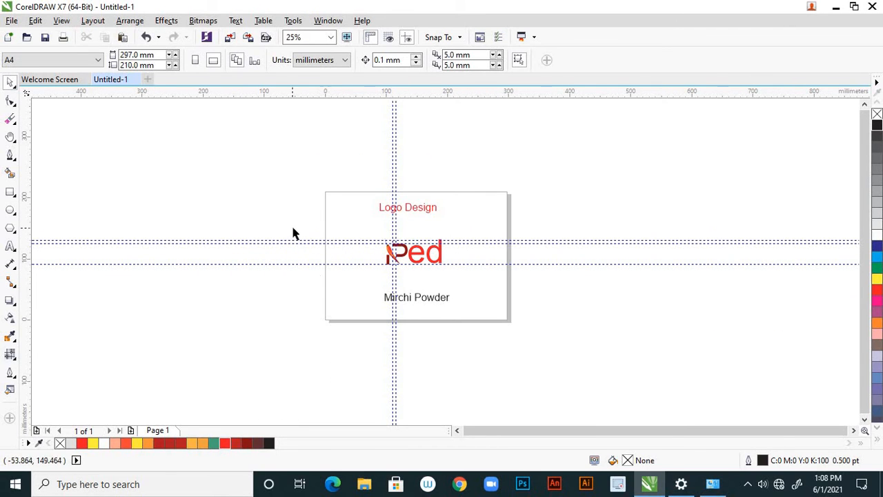
# Step: Delete all horizontal and vertical guidelines crossing the logo
pyautogui.moveTo(292, 229); pyautogui.dragTo(322, 279)
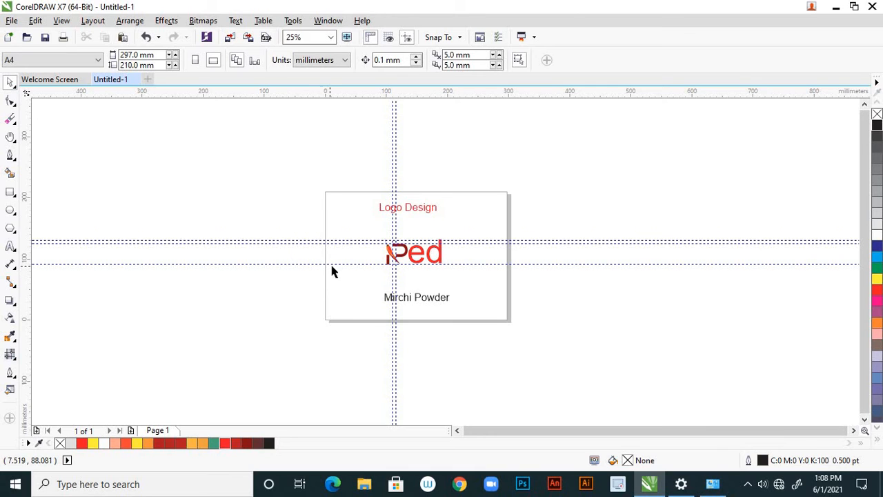
pyautogui.click(332, 263)
pyautogui.press('Delete')
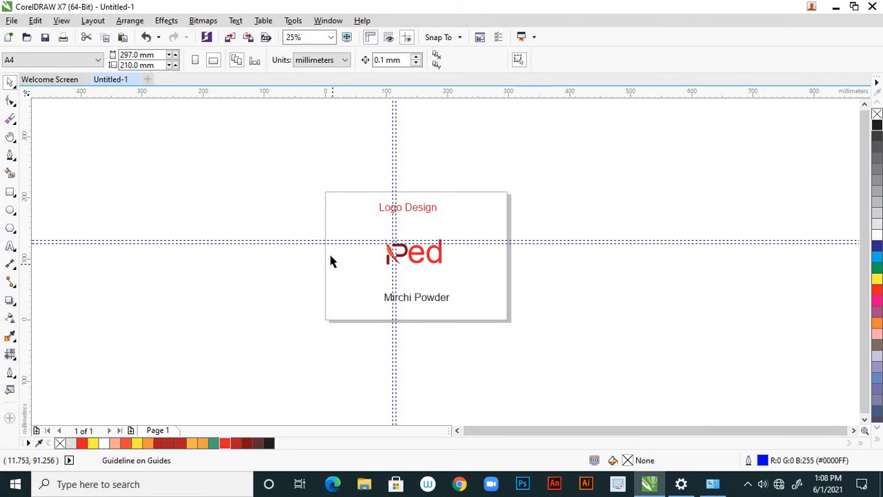
pyautogui.click(343, 241)
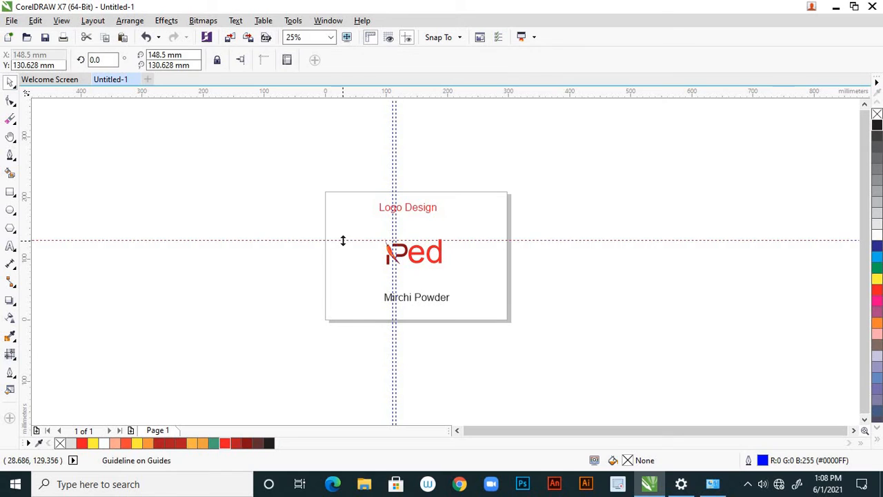
pyautogui.press('Delete')
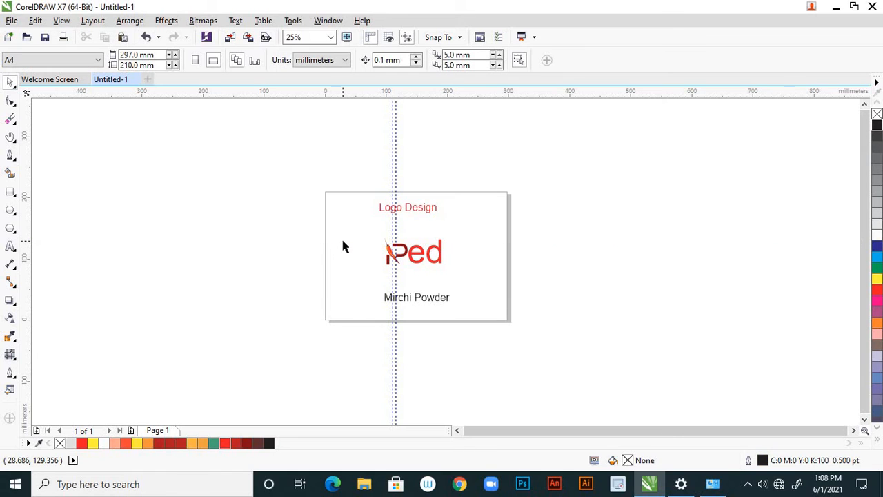
pyautogui.click(396, 331)
pyautogui.press('Delete')
pyautogui.click(392, 330)
pyautogui.press('Delete')
# Step: Move the "Mirchi Powder" text up to sit directly beneath the Red wordmark, and check the composition at reduced size
pyautogui.scroll(3, 414, 290)
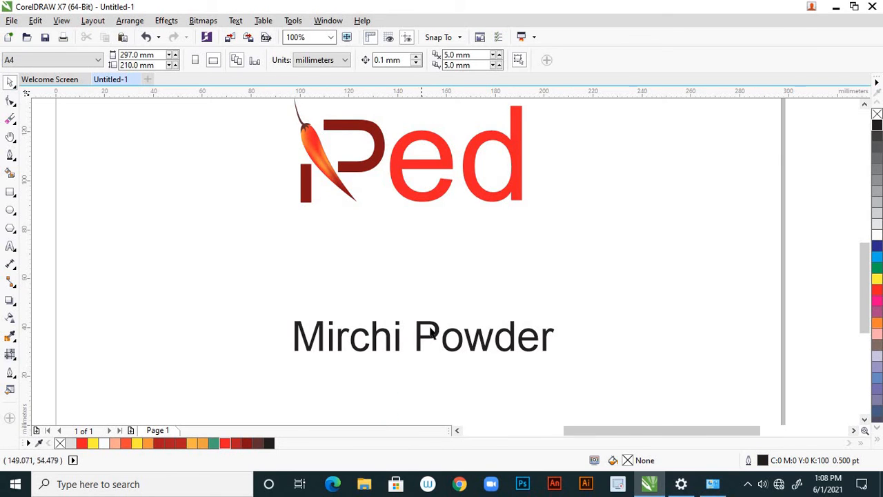
pyautogui.moveTo(436, 338); pyautogui.dragTo(427, 236)
pyautogui.click(445, 307)
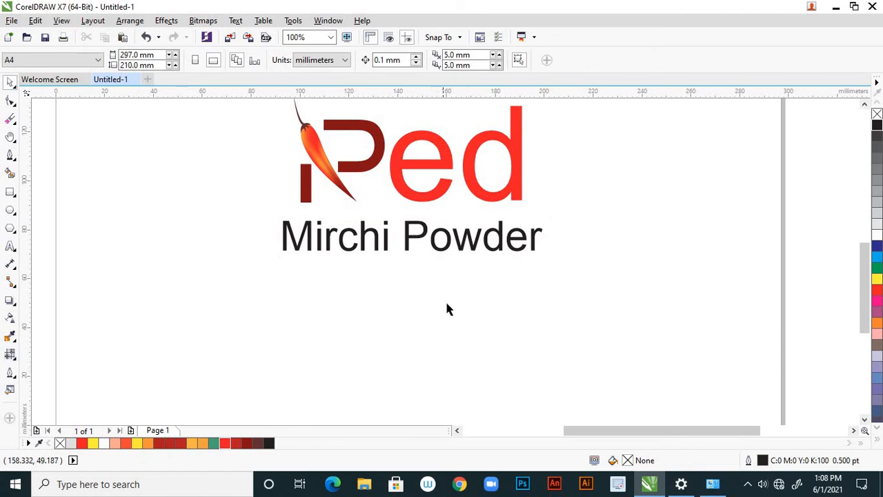
pyautogui.scroll(-4, 449, 289)
pyautogui.scroll(4, 457, 286)
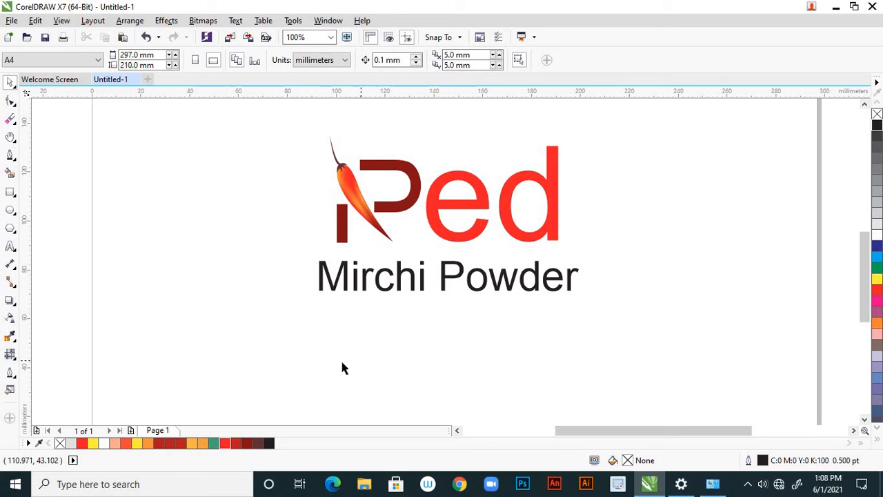
pyautogui.click(10, 247)
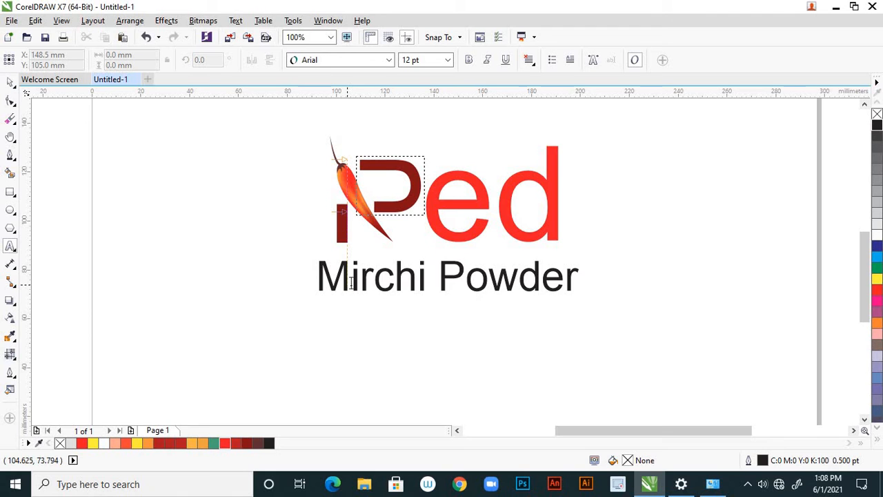
pyautogui.click(10, 82)
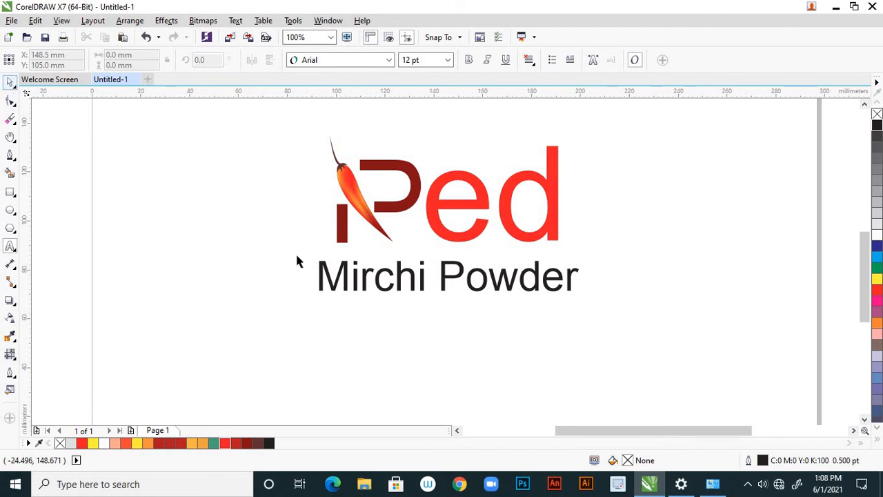
# Step: Shrink the "Mirchi Powder" text to roughly the wordmark's width, set its size to 44 pt, and check it on the page
pyautogui.scroll(-2, 331, 256)
pyautogui.scroll(1, 389, 255)
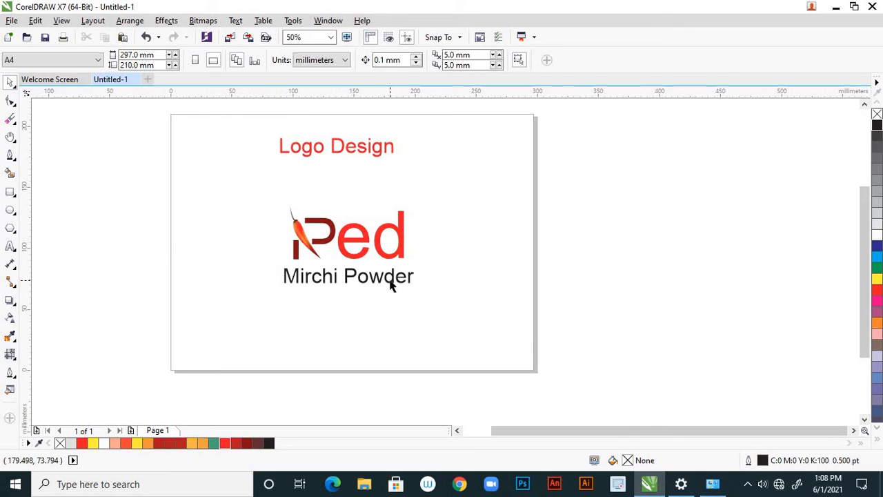
pyautogui.click(398, 277)
pyautogui.scroll(1, 401, 276)
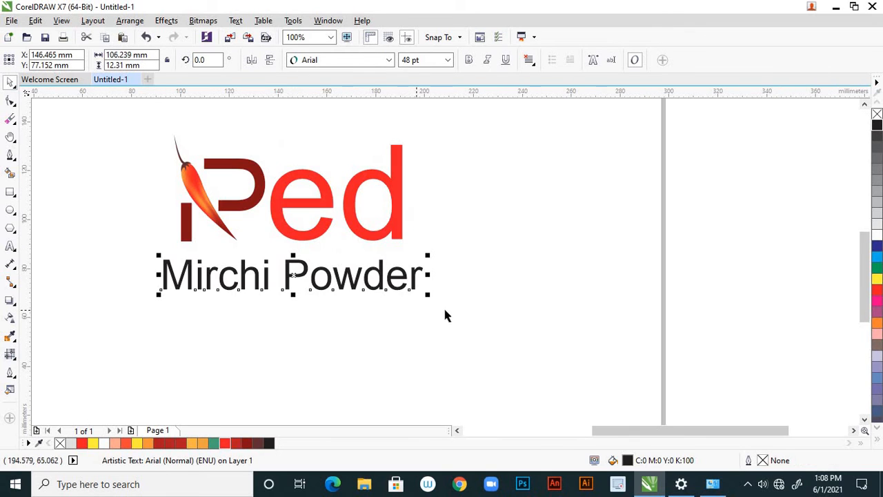
pyautogui.moveTo(429, 296); pyautogui.dragTo(415, 293)
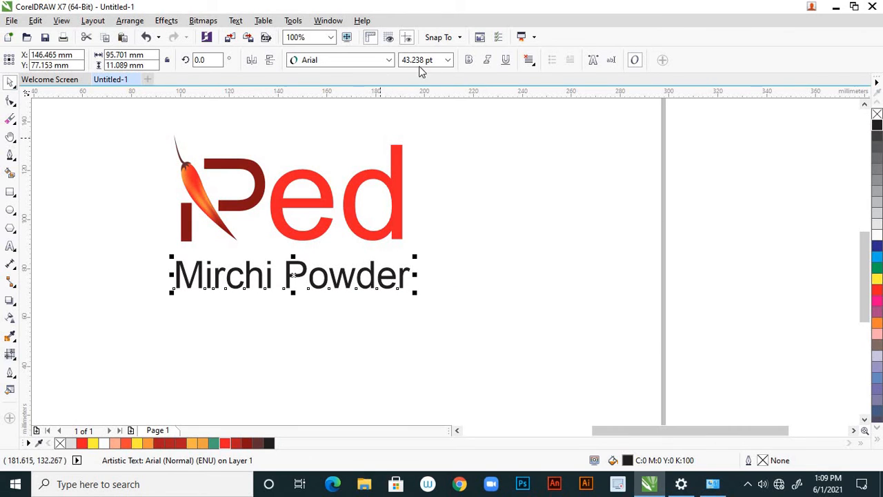
pyautogui.click(448, 60)
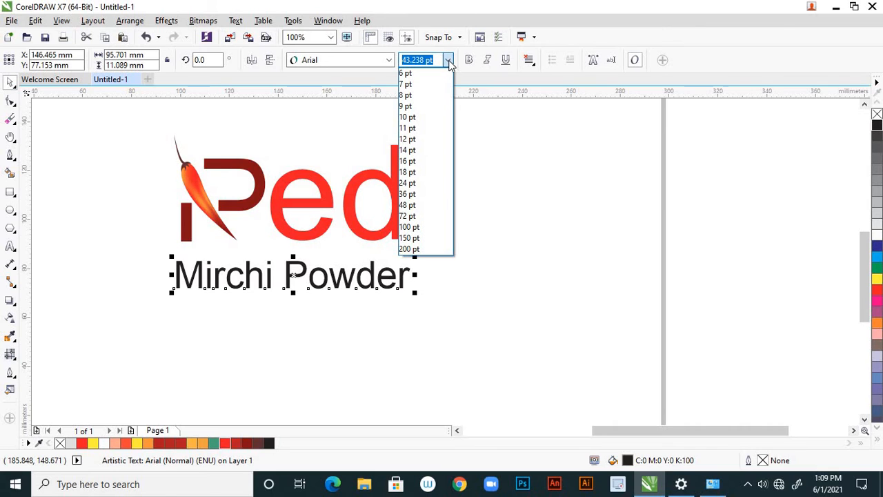
pyautogui.click(435, 62)
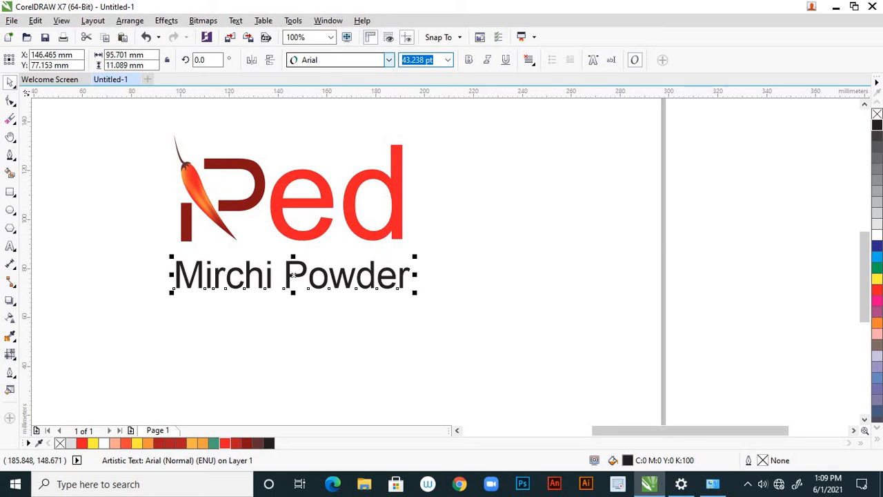
pyautogui.write('44')
pyautogui.press('Return')
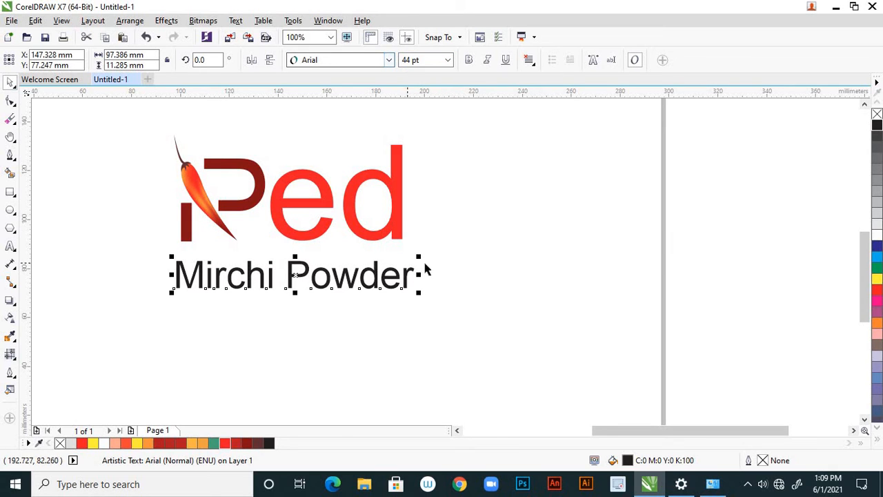
pyautogui.click(499, 268)
pyautogui.scroll(-2, 499, 269)
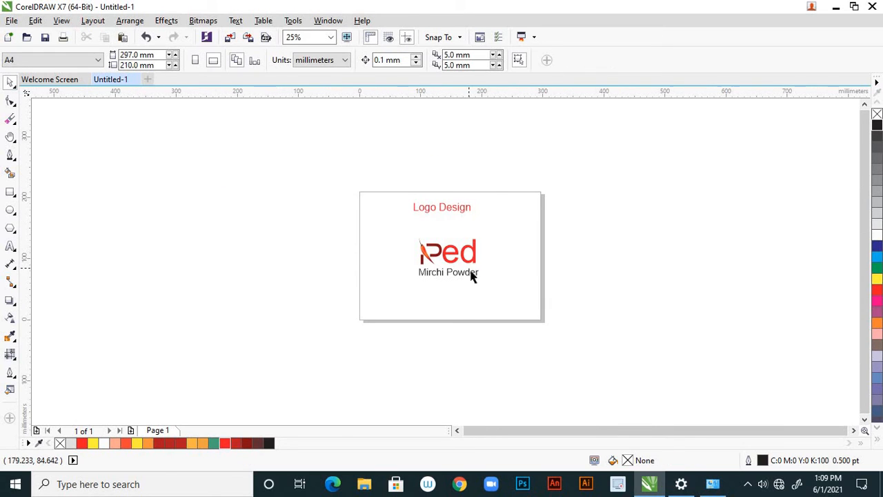
pyautogui.scroll(1, 481, 273)
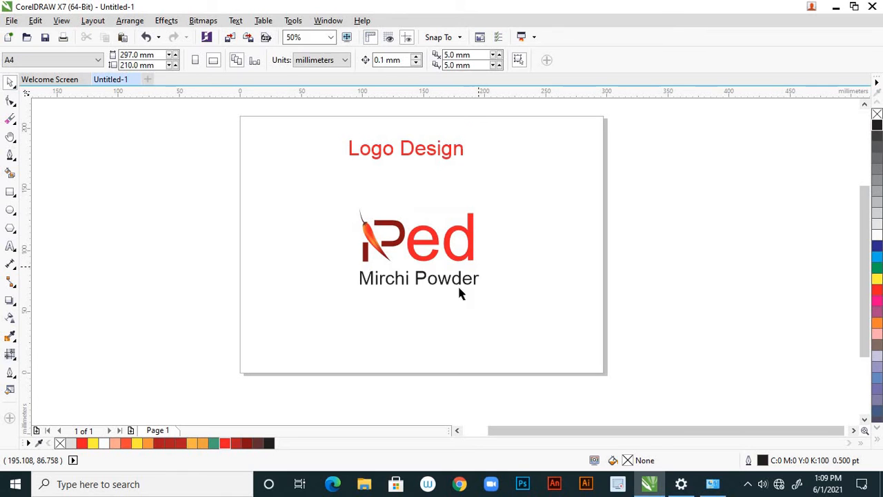
# Step: Enlarge the "Mirchi Powder" text to 72 pt and move it down clear of the Red wordmark
pyautogui.click(462, 282)
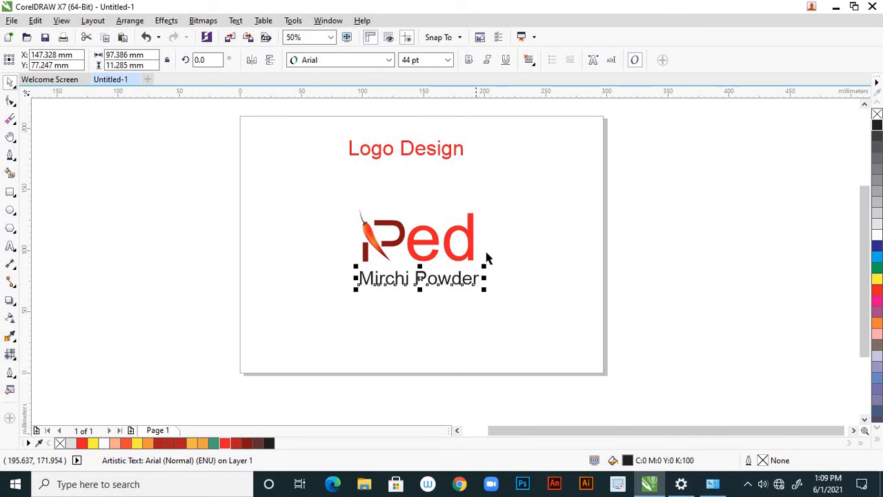
pyautogui.moveTo(485, 267); pyautogui.dragTo(508, 253)
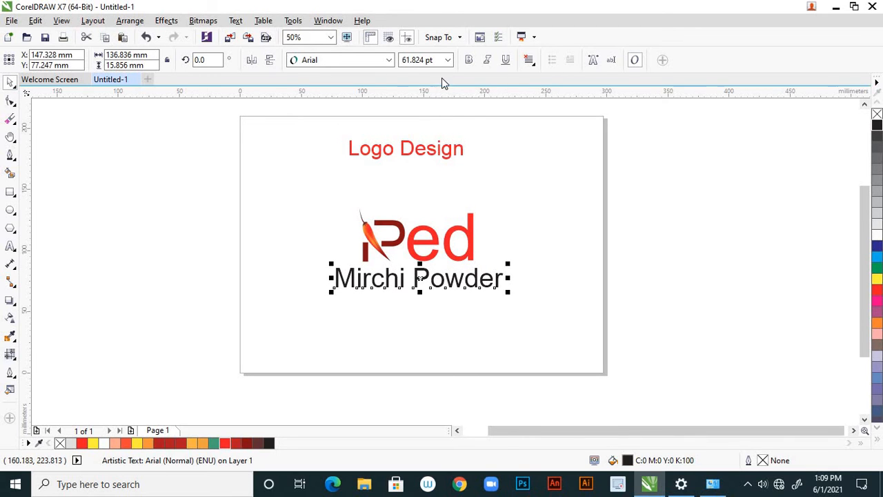
pyautogui.click(447, 61)
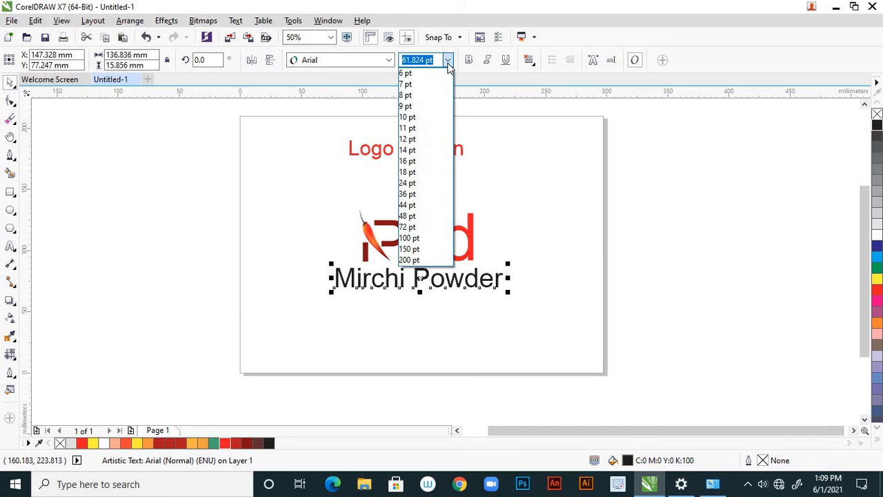
pyautogui.click(428, 227)
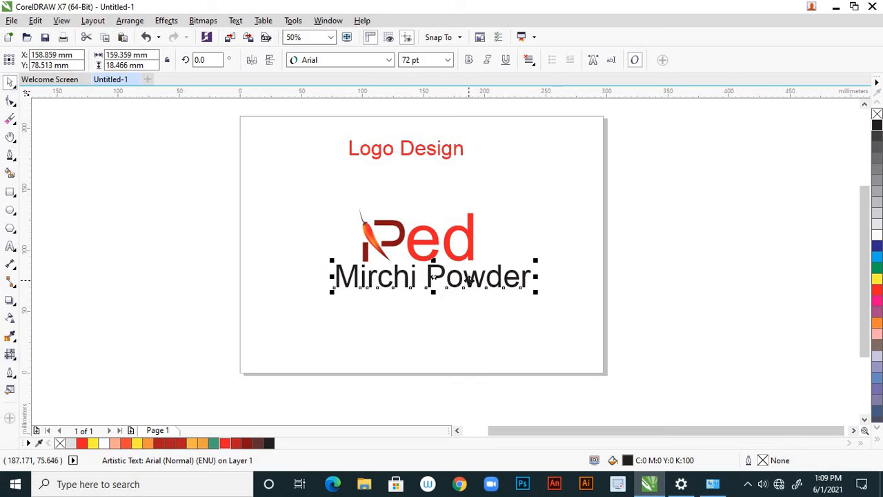
pyautogui.moveTo(468, 277); pyautogui.dragTo(463, 291)
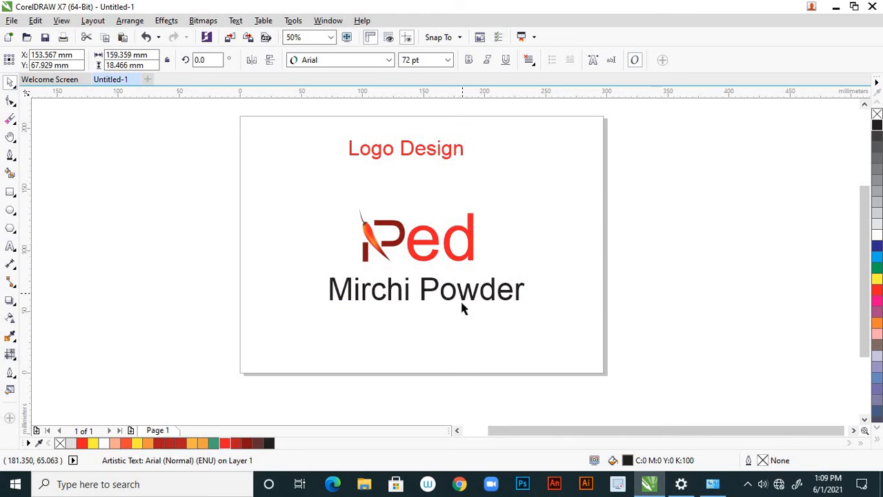
pyautogui.click(461, 303)
pyautogui.scroll(-3, 462, 304)
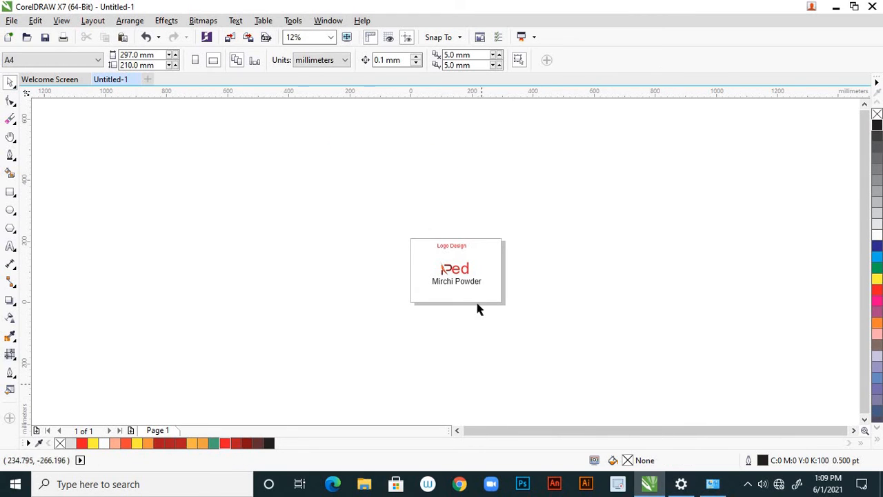
pyautogui.scroll(2, 476, 275)
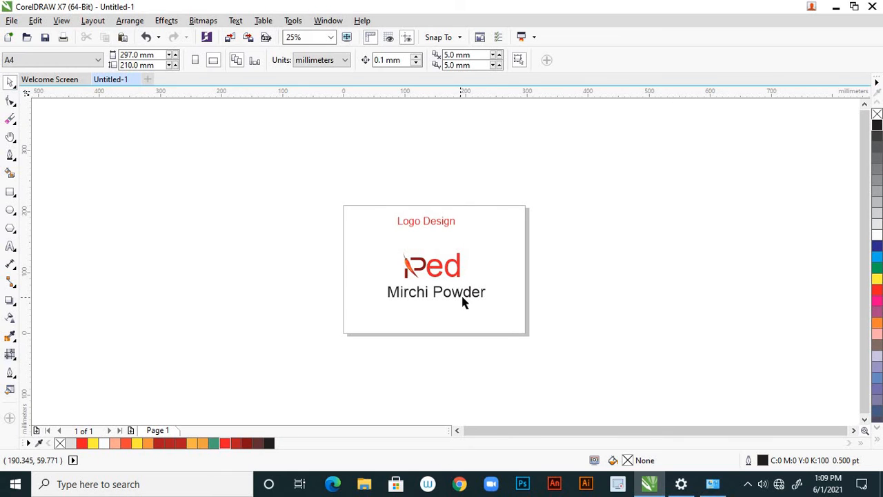
pyautogui.scroll(1, 461, 301)
# Step: Shift the "Mirchi Powder" text slightly left and place vertical guidelines at its left and right ends
pyautogui.click(412, 289)
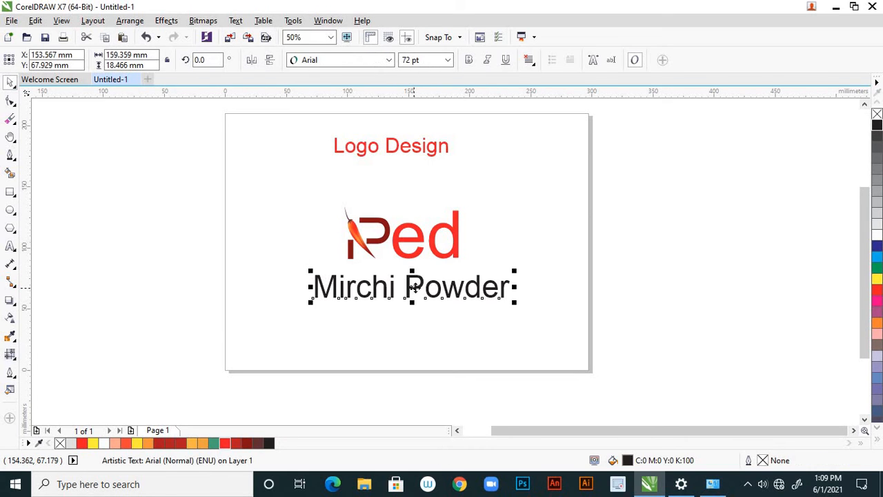
pyautogui.moveTo(412, 288); pyautogui.dragTo(409, 288)
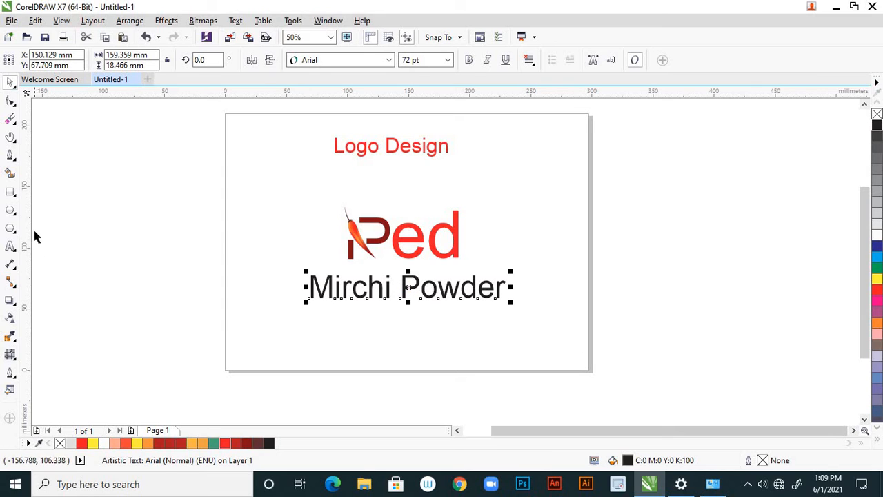
pyautogui.moveTo(28, 226); pyautogui.dragTo(311, 318)
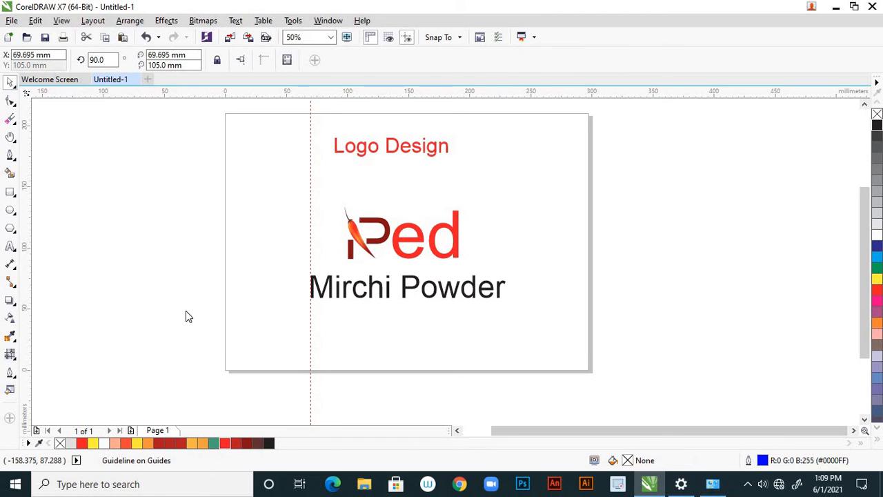
pyautogui.moveTo(25, 318); pyautogui.dragTo(503, 371)
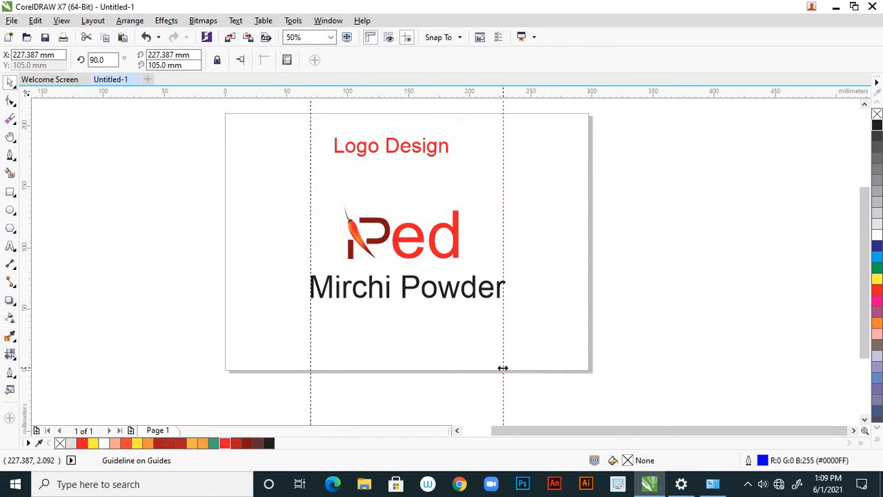
pyautogui.click(427, 295)
pyautogui.click(419, 295)
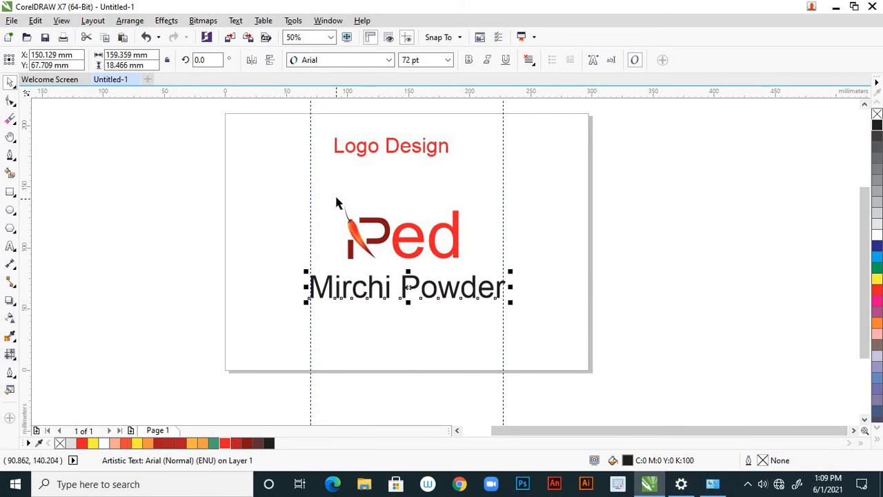
# Step: Group the four objects that make up the Red wordmark, including the chili and the "ed" lettering
pyautogui.moveTo(331, 196); pyautogui.dragTo(483, 268)
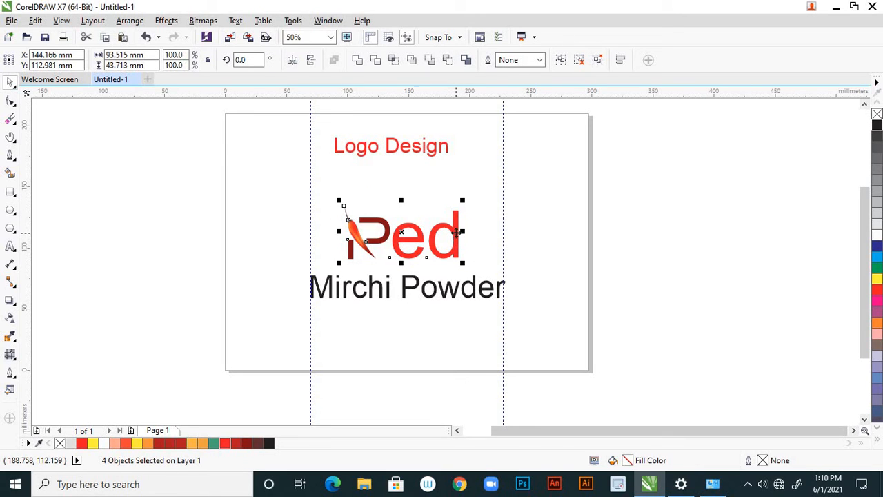
pyautogui.rightClick(456, 233)
pyautogui.click(487, 251)
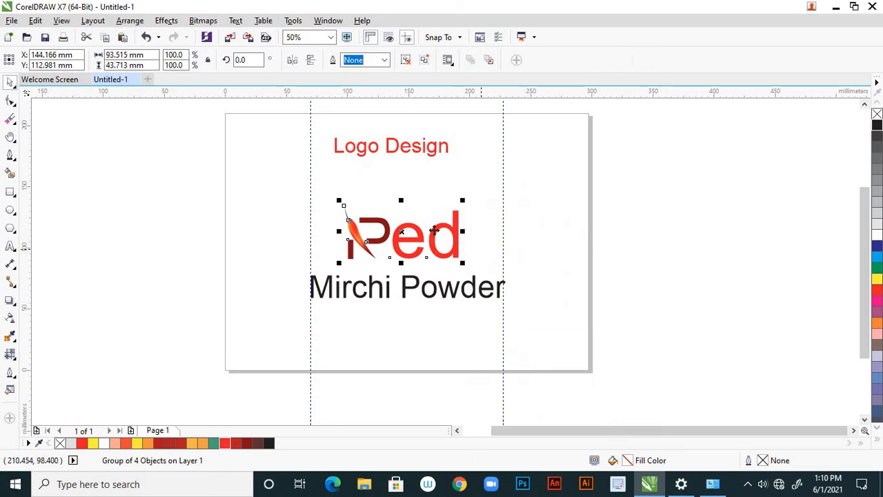
# Step: Move the grouped Red wordmark slightly right and down, fine-tuning it in small nudges to centre it above "Mirchi Powder"
pyautogui.moveTo(455, 229)
pyautogui.mouseDown()
pyautogui.moveTo(479, 210)
pyautogui.moveTo(463, 234)
pyautogui.mouseUp()
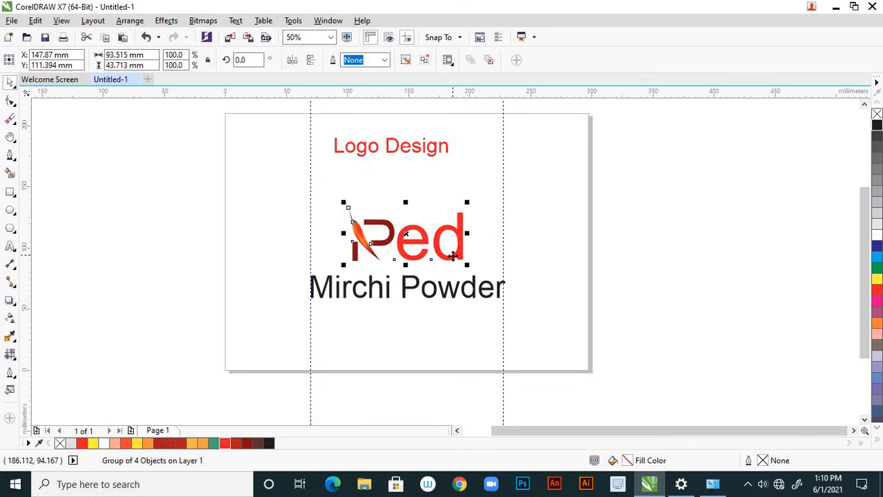
pyautogui.press('Left')
pyautogui.press('Left')
pyautogui.press('Left')
pyautogui.press('Left')
pyautogui.press('Left')
pyautogui.press('Left')
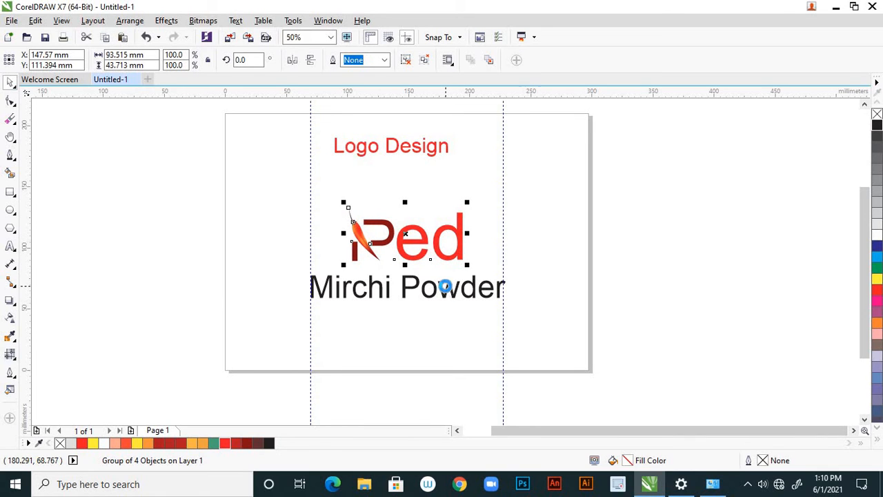
pyautogui.press('Up')
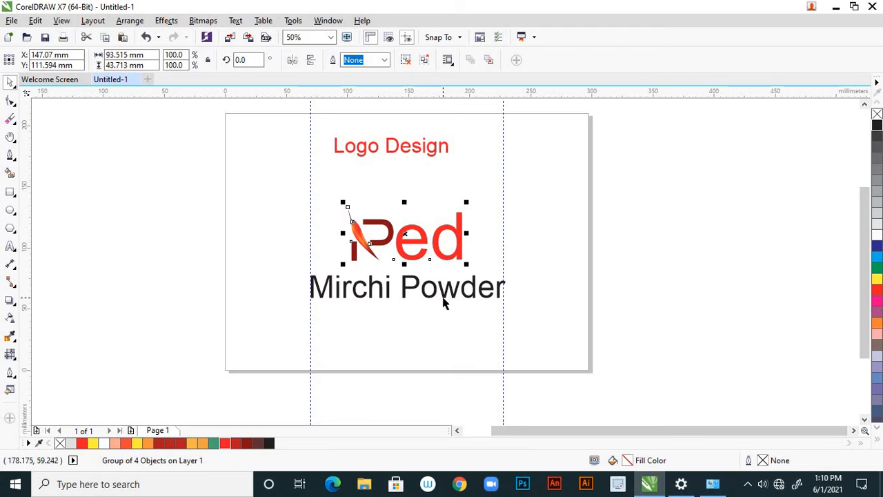
pyautogui.press('Left')
pyautogui.click(434, 325)
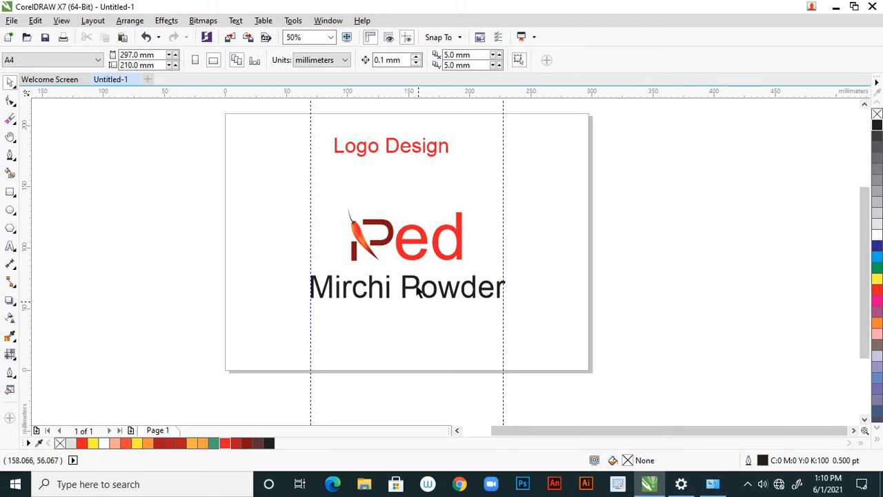
# Step: Nudge the grouped Red wordmark down in small steps to tighten its gap to the "Mirchi Powder" text
pyautogui.click(419, 256)
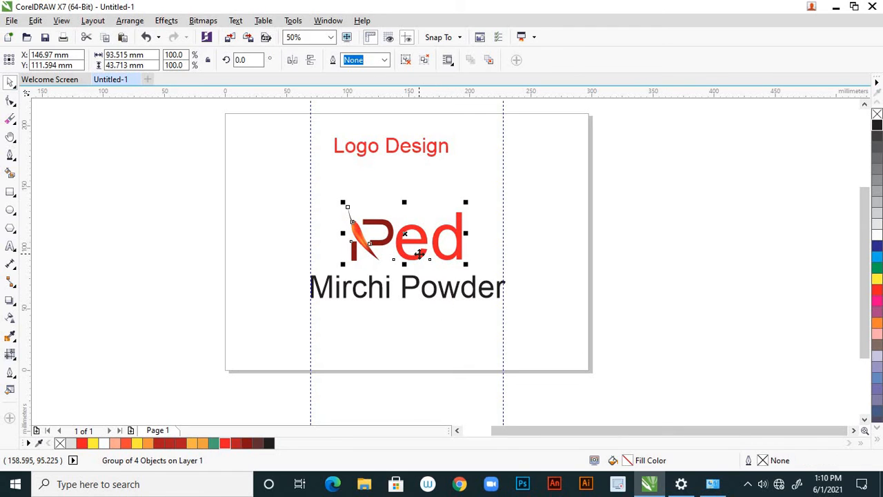
pyautogui.press('Down')
pyautogui.press('Down')
pyautogui.press('Down')
pyautogui.press('Down')
pyautogui.press('Down')
pyautogui.press('Down')
pyautogui.press('Down')
pyautogui.press('Down')
pyautogui.press('Down')
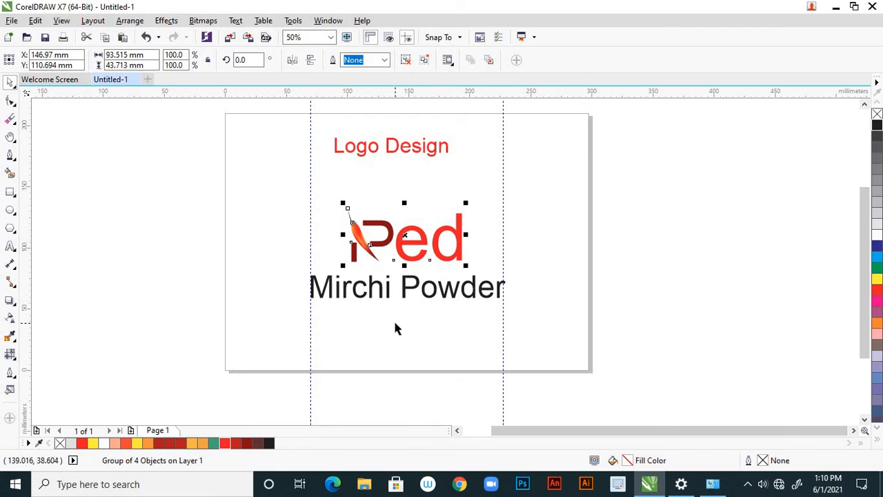
pyautogui.press('Down')
pyautogui.press('Down')
pyautogui.press('Down')
pyautogui.press('Down')
pyautogui.click(402, 338)
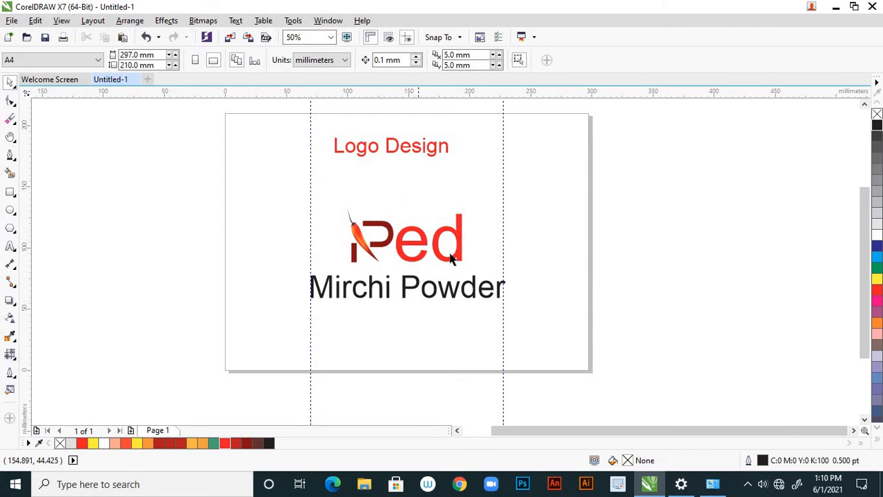
# Step: Draw a rectangle about 159 by 37 mm around the "Mirchi Powder" text, spanning its full width
pyautogui.scroll(-2, 449, 252)
pyautogui.scroll(2, 465, 270)
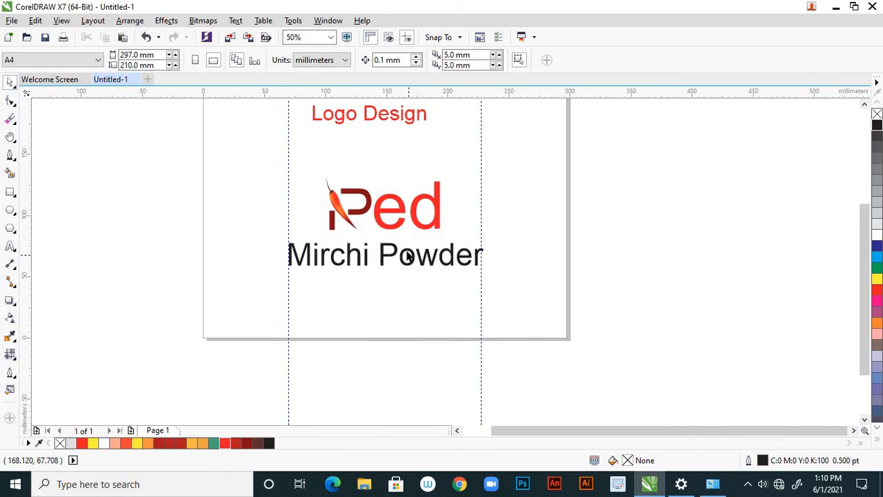
pyautogui.scroll(1, 343, 241)
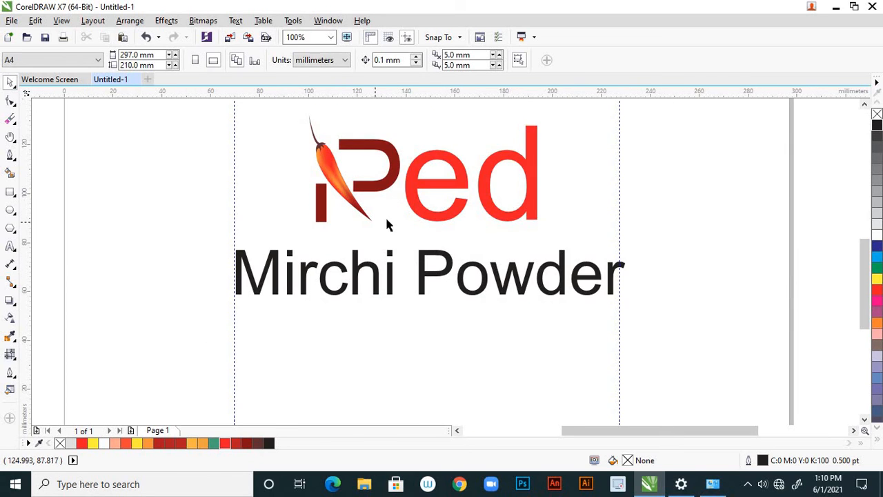
pyautogui.scroll(-1, 388, 225)
pyautogui.scroll(1, 364, 236)
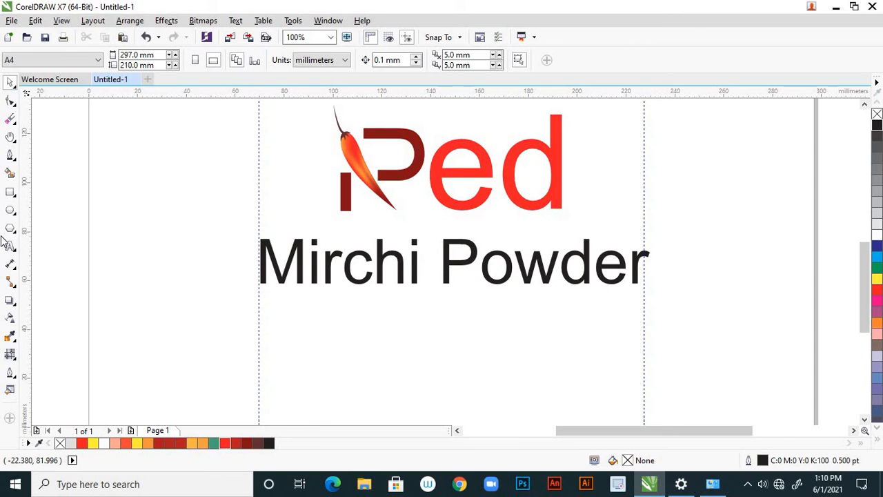
pyautogui.click(15, 196)
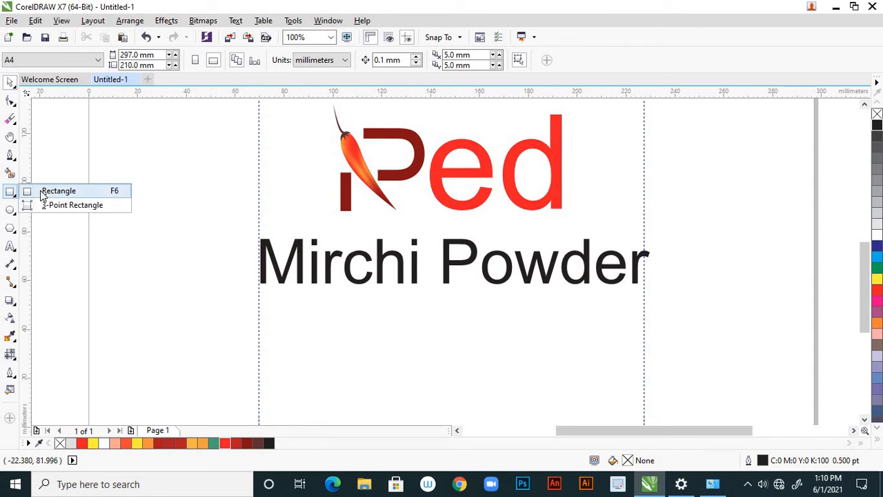
pyautogui.click(44, 194)
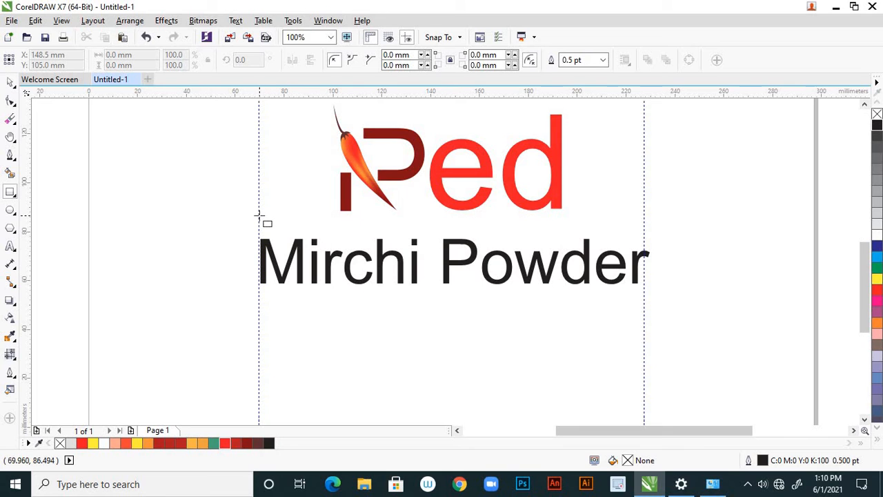
pyautogui.moveTo(260, 216); pyautogui.dragTo(647, 308)
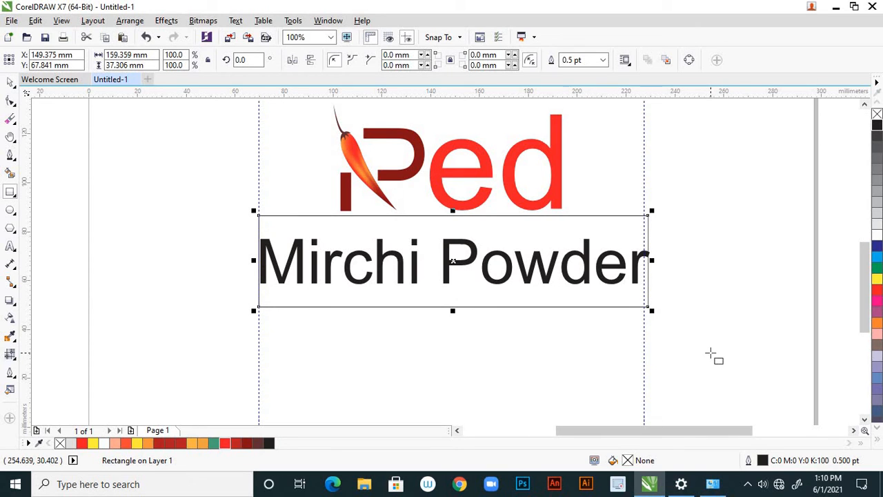
# Step: Fill the rectangle around "Mirchi Powder" with dark red C28 M100 Y100 K39 and send it to the back of the layer
pyautogui.click(877, 324)
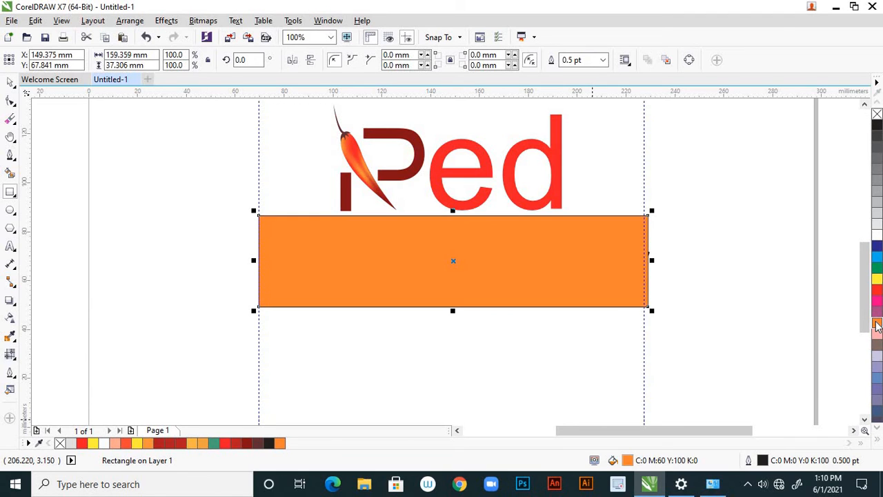
pyautogui.click(877, 257)
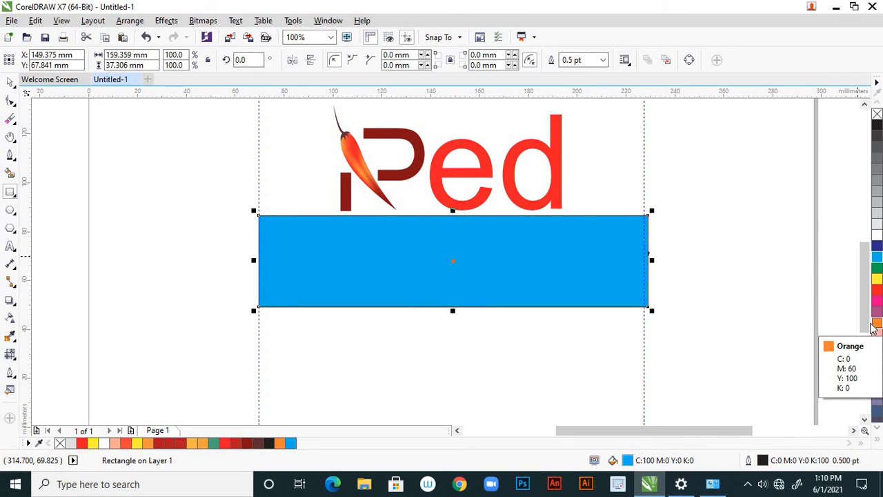
pyautogui.click(246, 443)
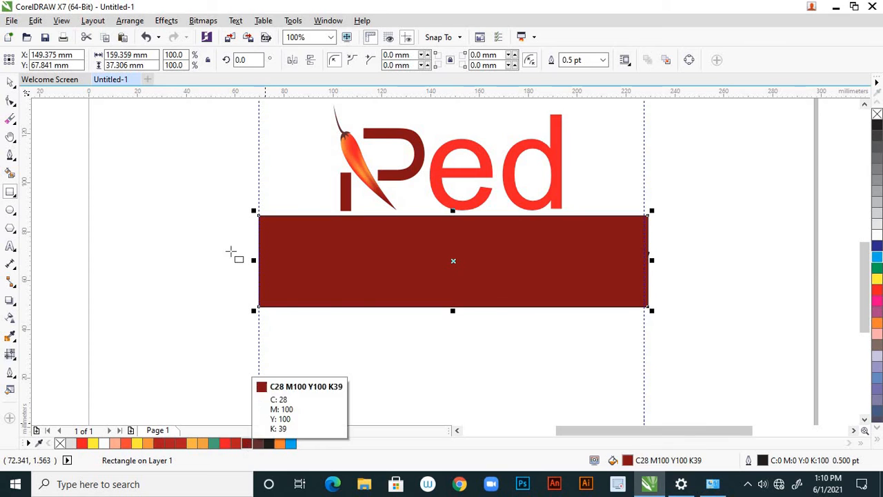
pyautogui.rightClick(639, 309)
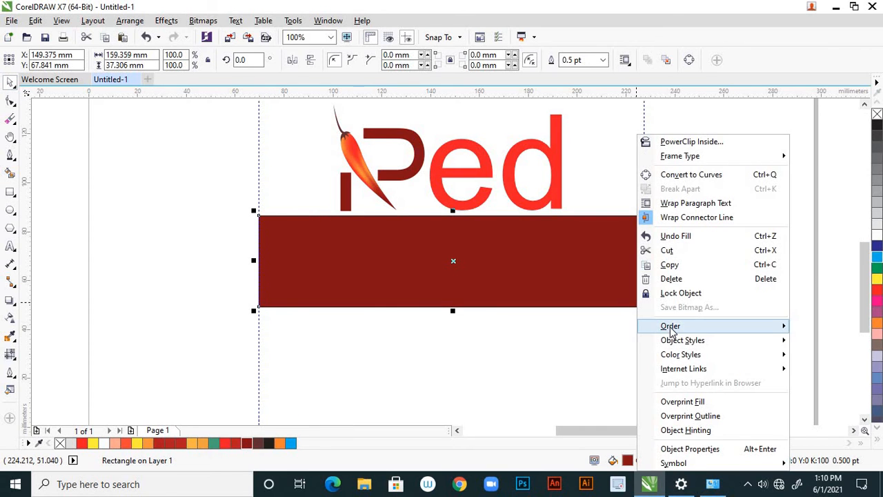
pyautogui.moveTo(670, 330)
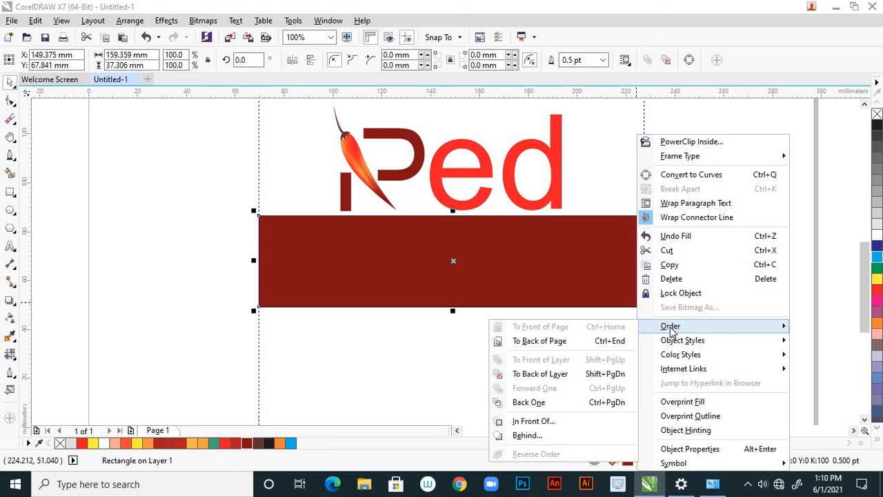
pyautogui.click(566, 376)
pyautogui.click(531, 353)
# Step: Recolour the "Mirchi Powder" text white so it stands out against the dark red rectangle
pyautogui.scroll(-4, 528, 288)
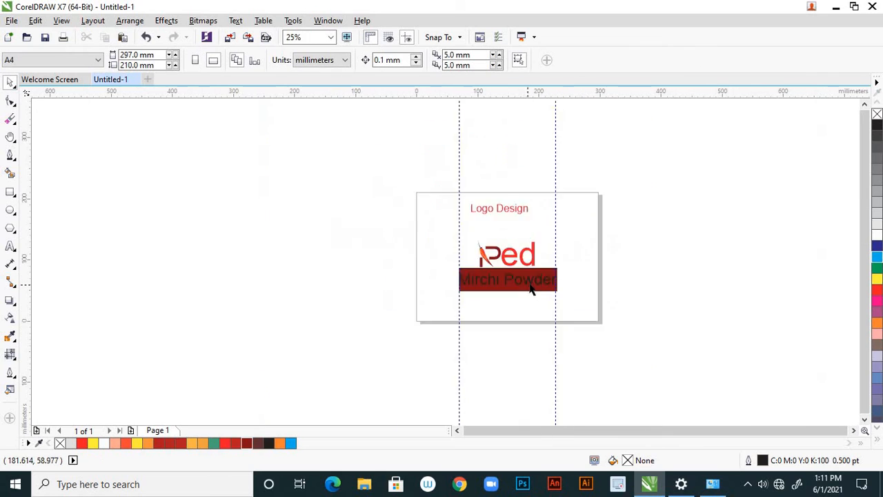
pyautogui.scroll(2, 532, 288)
pyautogui.scroll(2, 507, 307)
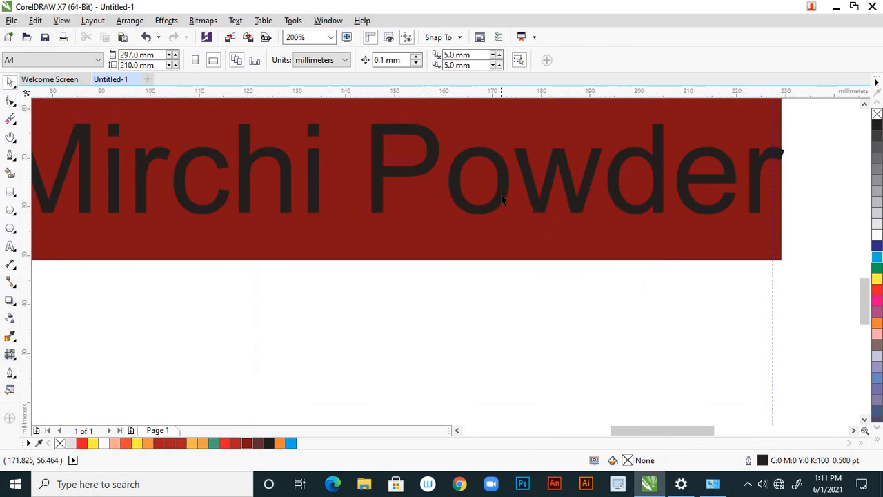
pyautogui.click(503, 196)
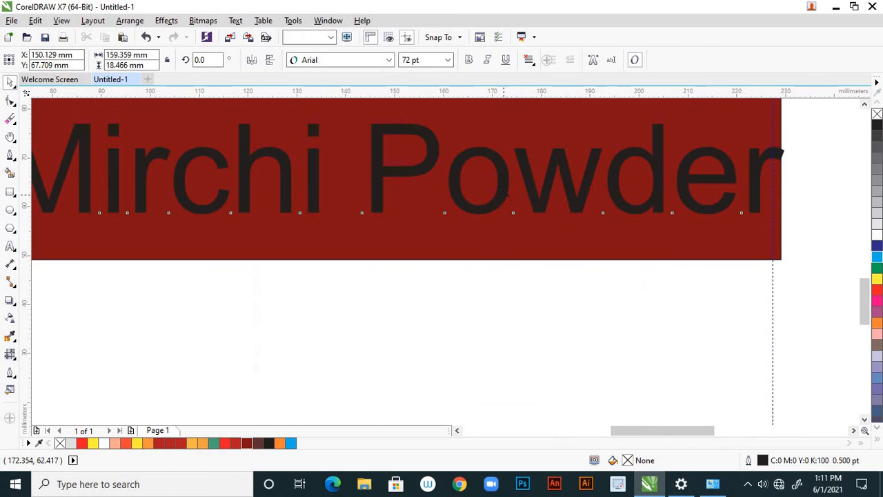
pyautogui.click(876, 236)
pyautogui.click(544, 332)
# Step: Scale the "Mirchi Powder" text down about its centre so it fits inside the rectangle with side margins
pyautogui.scroll(-3, 545, 330)
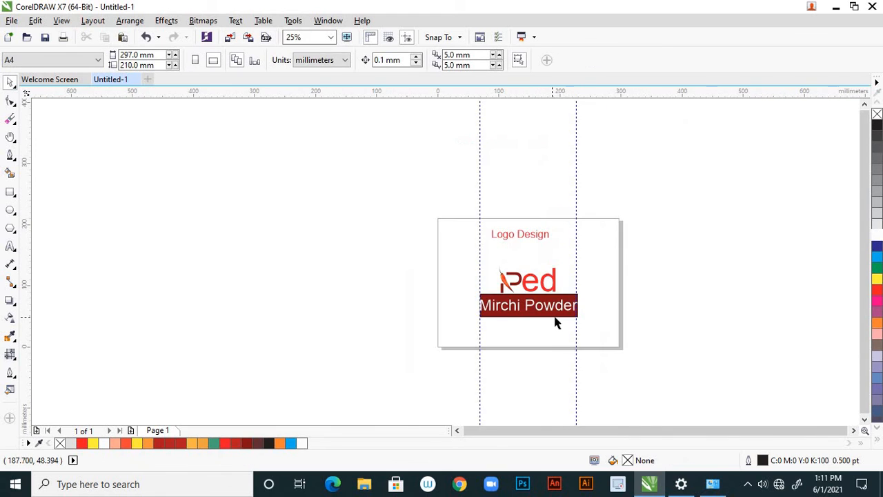
pyautogui.scroll(2, 555, 317)
pyautogui.click(545, 286)
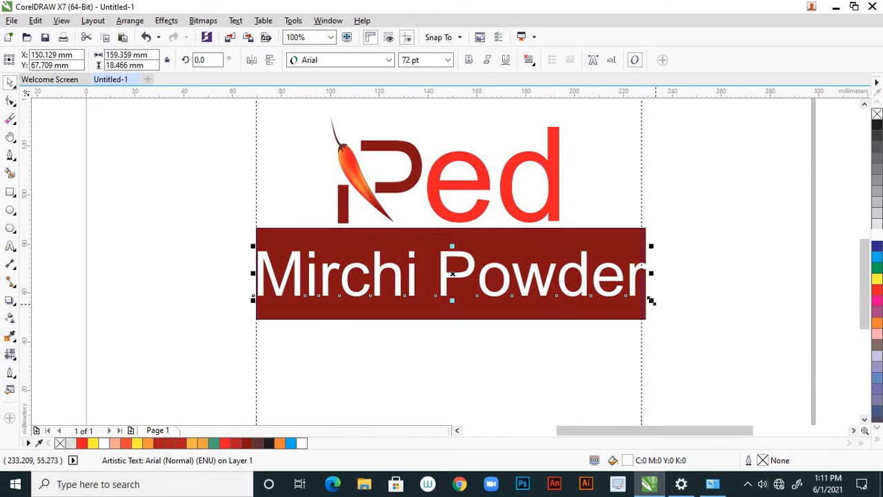
pyautogui.moveTo(650, 300); pyautogui.dragTo(612, 298)
pyautogui.click(581, 361)
pyautogui.scroll(-3, 544, 228)
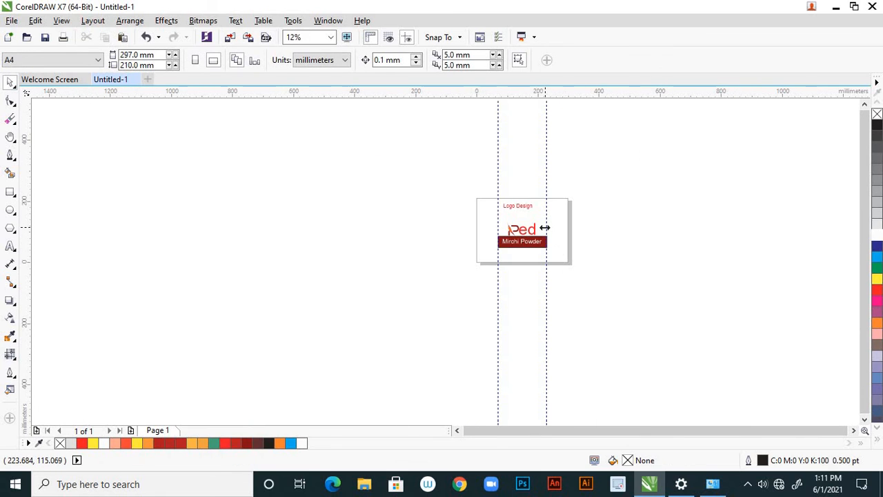
pyautogui.scroll(1, 545, 228)
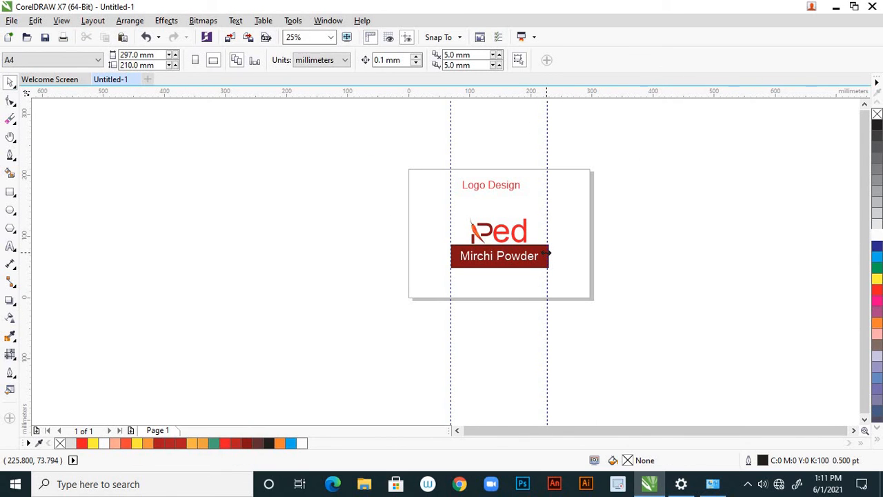
pyautogui.scroll(2, 546, 252)
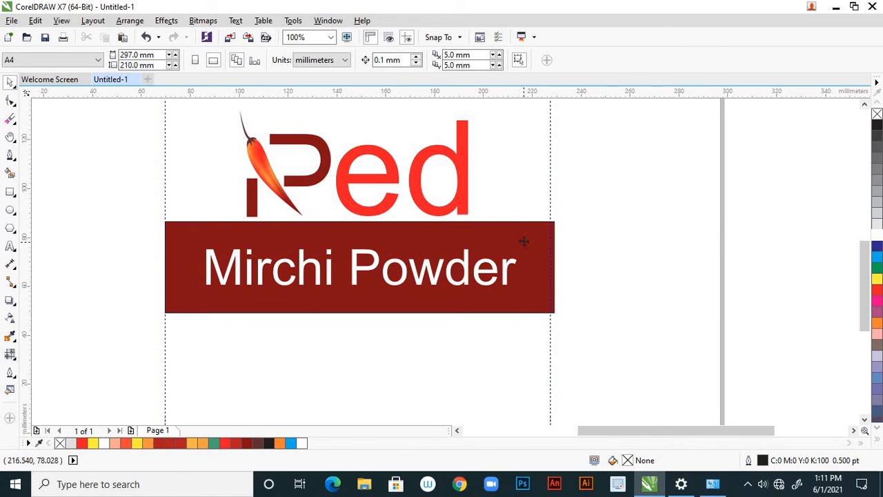
# Step: Undo the scaling and white fill of the "Mirchi Powder" text, and delete the dark red rectangle behind it
pyautogui.click(525, 241)
pyautogui.hotkey('ctrl', 'z')
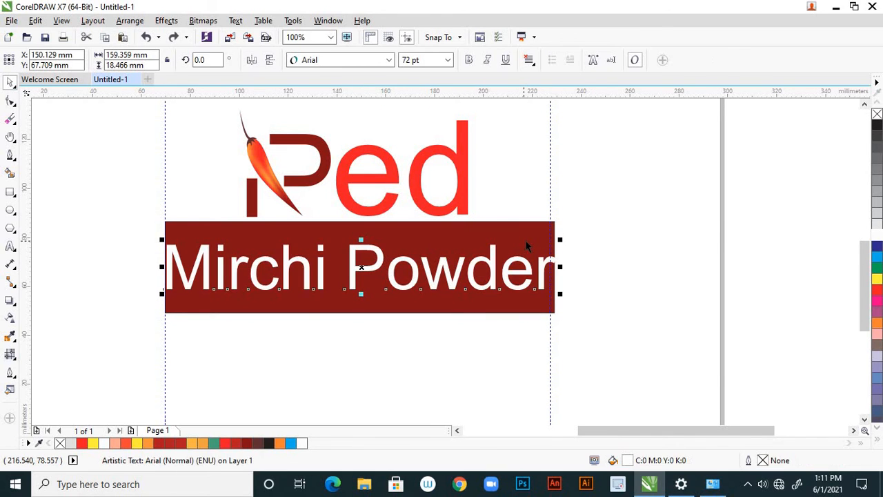
pyautogui.click(597, 195)
pyautogui.click(527, 232)
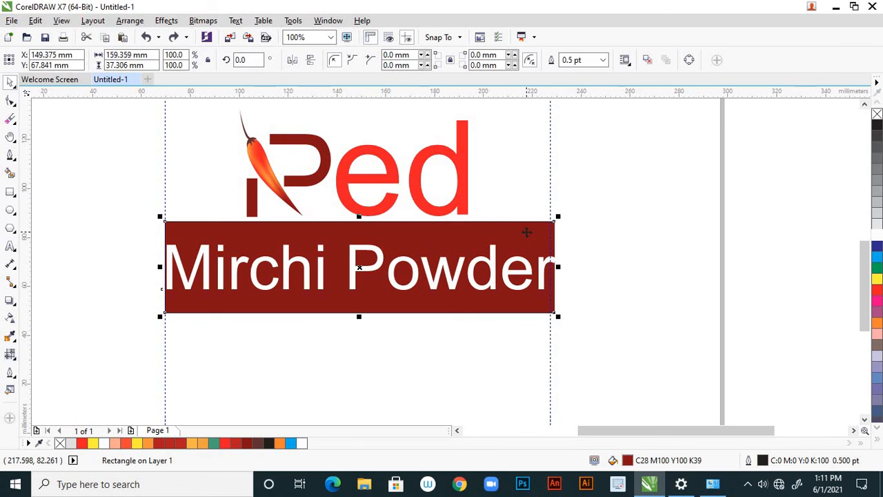
pyautogui.click(493, 271)
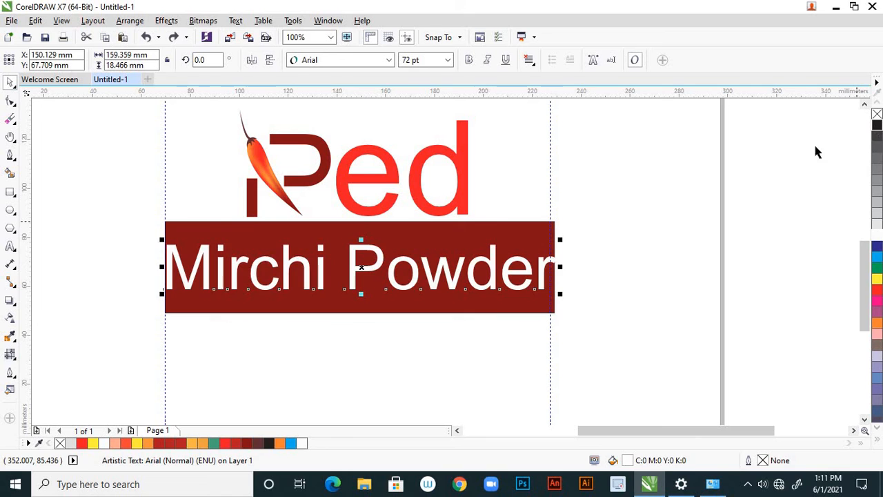
pyautogui.click(530, 229)
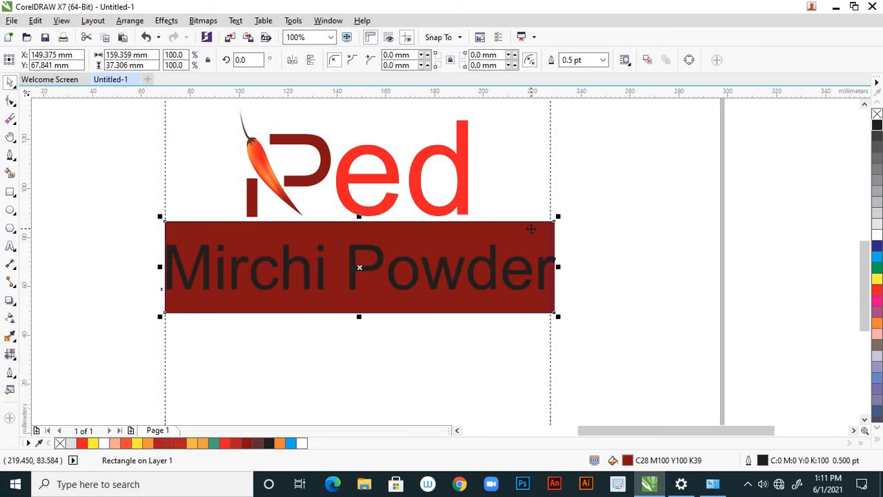
pyautogui.press('Delete')
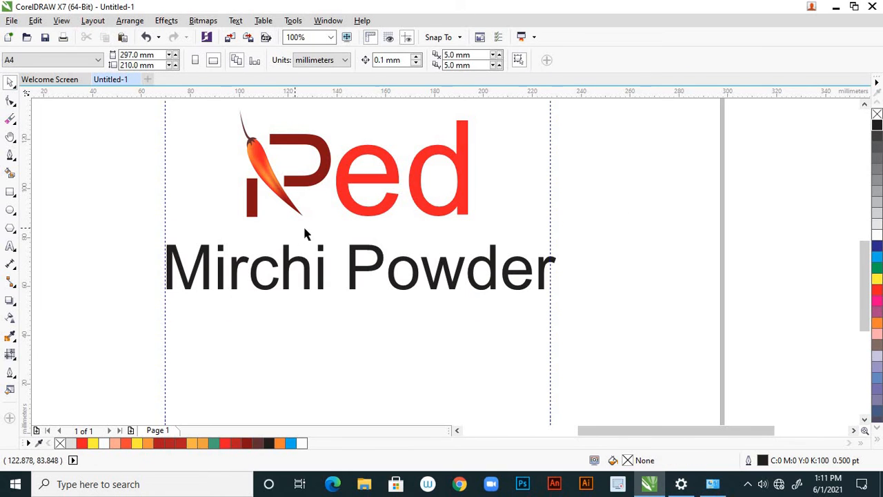
# Step: Draw a straight horizontal line about 30 mm long from just beside the R's short bar to the left guideline, level with the bar's base
pyautogui.scroll(-2, 302, 224)
pyautogui.scroll(2, 227, 223)
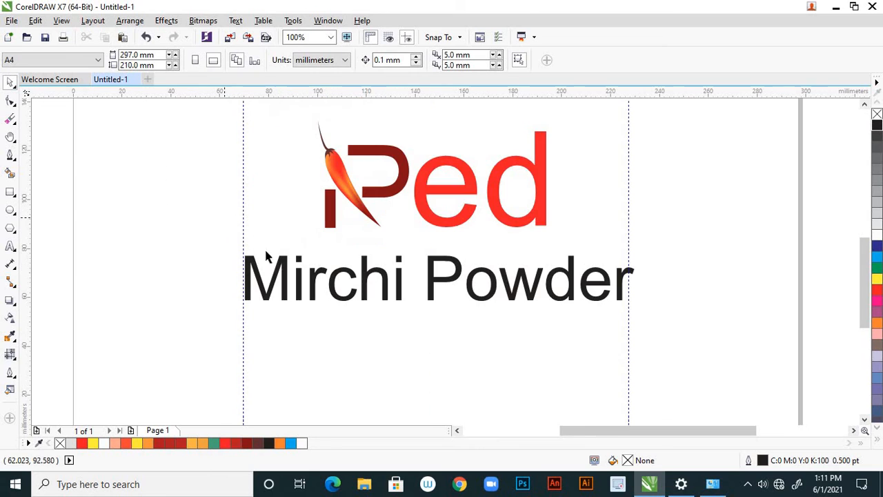
pyautogui.click(11, 156)
pyautogui.scroll(2, 285, 211)
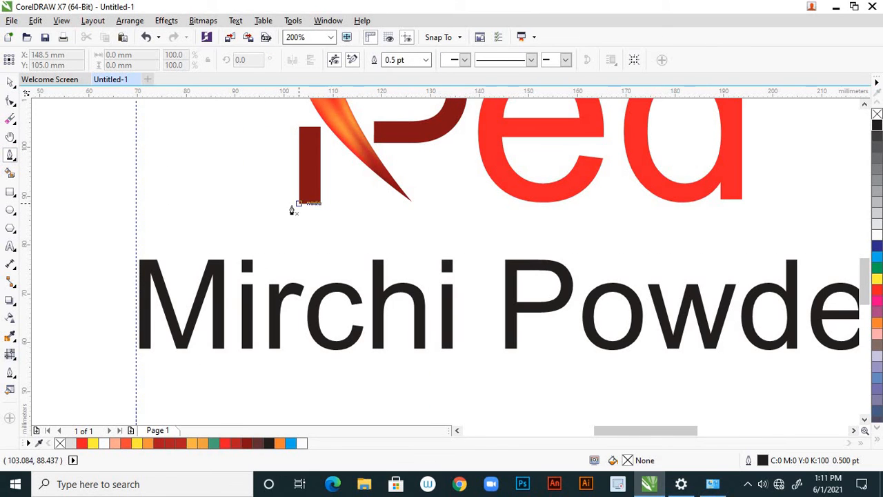
pyautogui.click(283, 204)
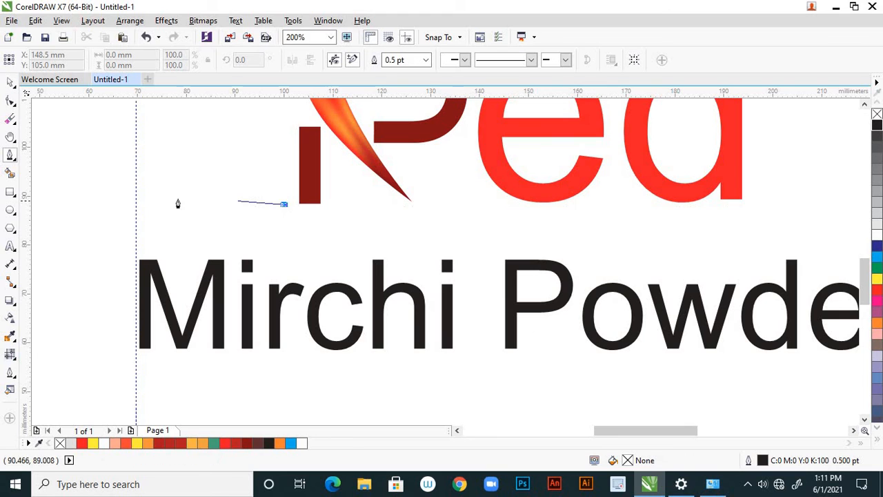
pyautogui.click(135, 205)
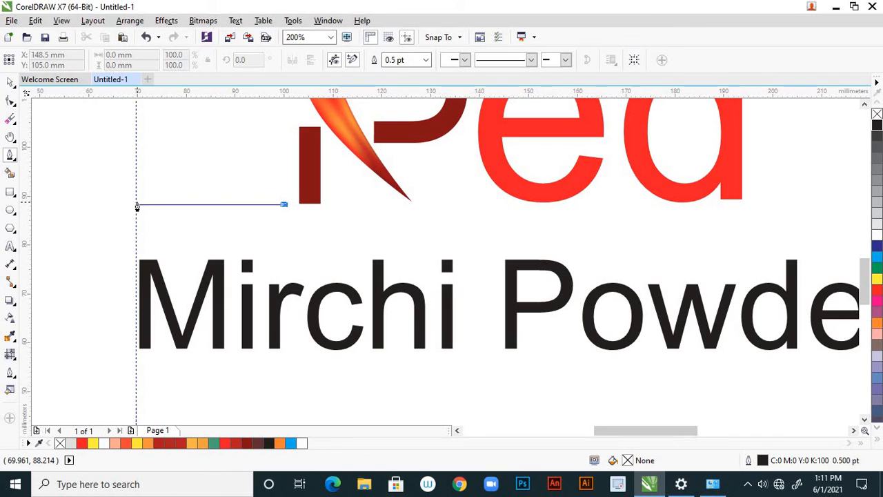
pyautogui.doubleClick(136, 205)
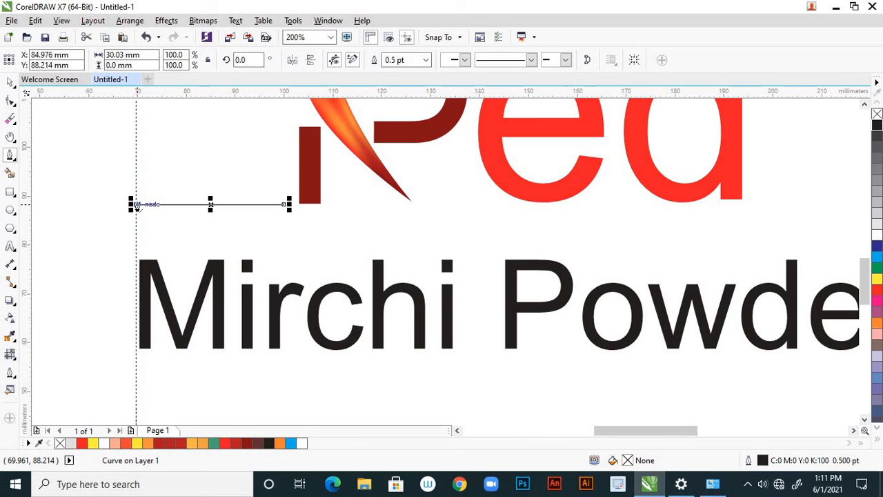
# Step: Set the outline width of the horizontal line beside the R to 4.0 pt
pyautogui.click(10, 82)
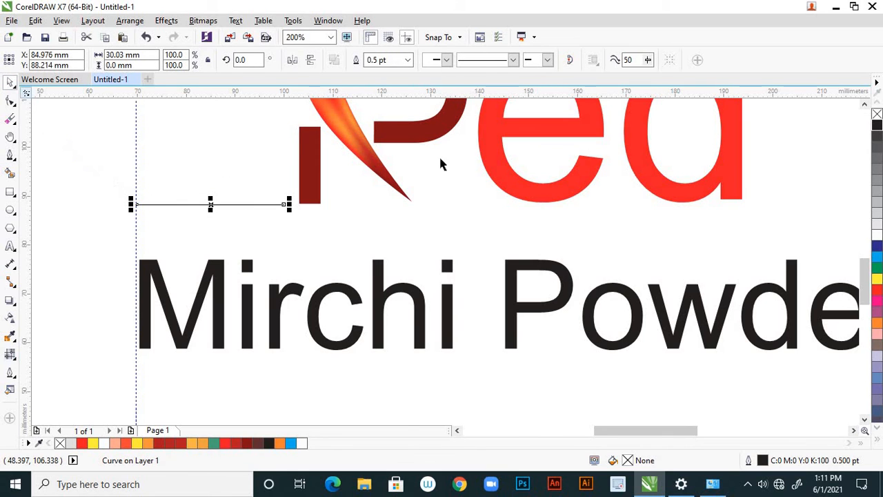
pyautogui.click(408, 61)
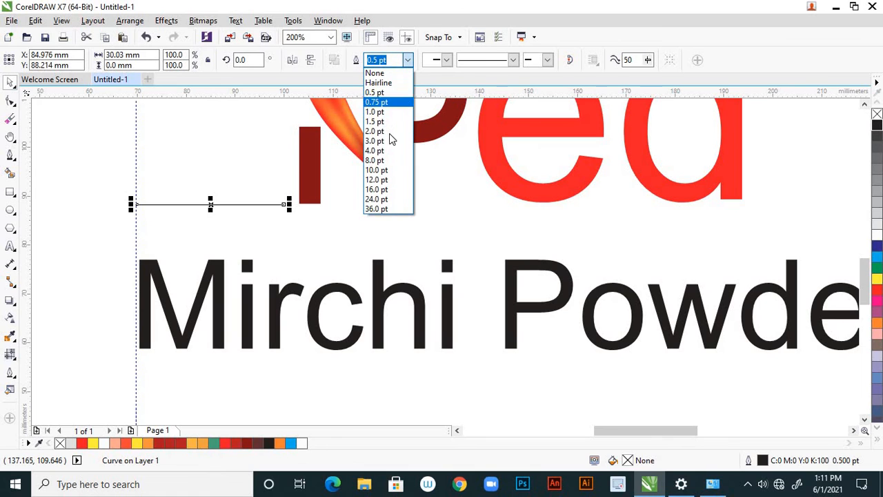
pyautogui.click(386, 150)
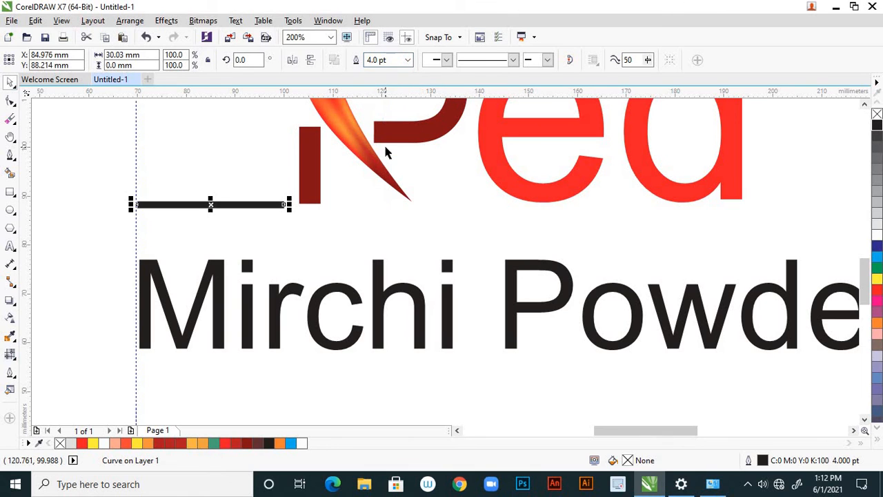
pyautogui.click(246, 162)
pyautogui.scroll(-3, 289, 207)
pyautogui.scroll(3, 331, 196)
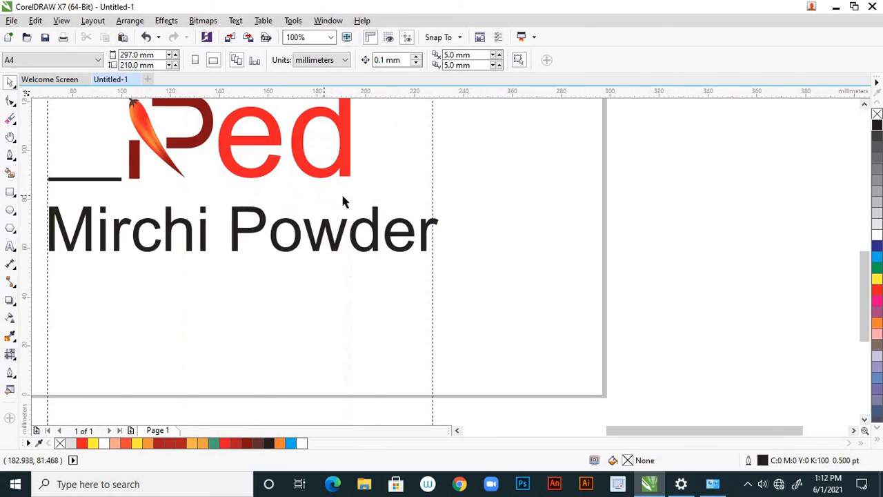
pyautogui.scroll(-3, 461, 226)
pyautogui.scroll(3, 402, 215)
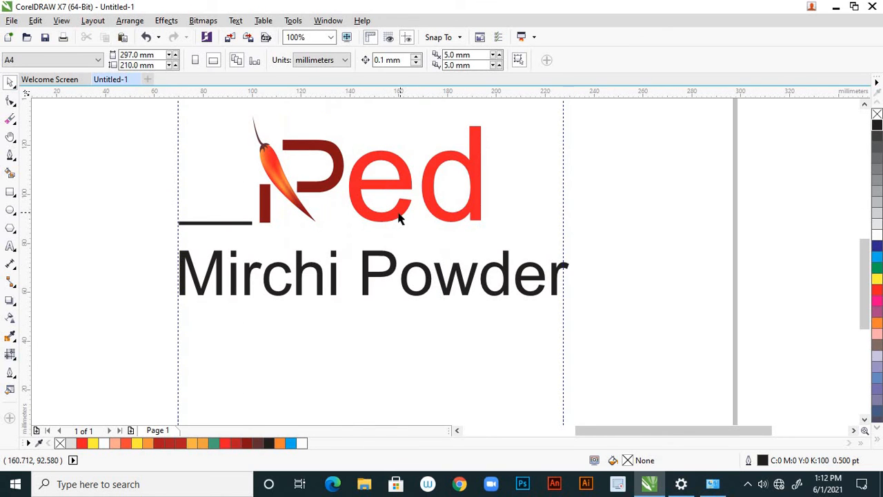
# Step: Shorten the horizontal line from its right end to about 27 mm, widening the gap to the R's short bar
pyautogui.click(233, 223)
pyautogui.scroll(1, 233, 223)
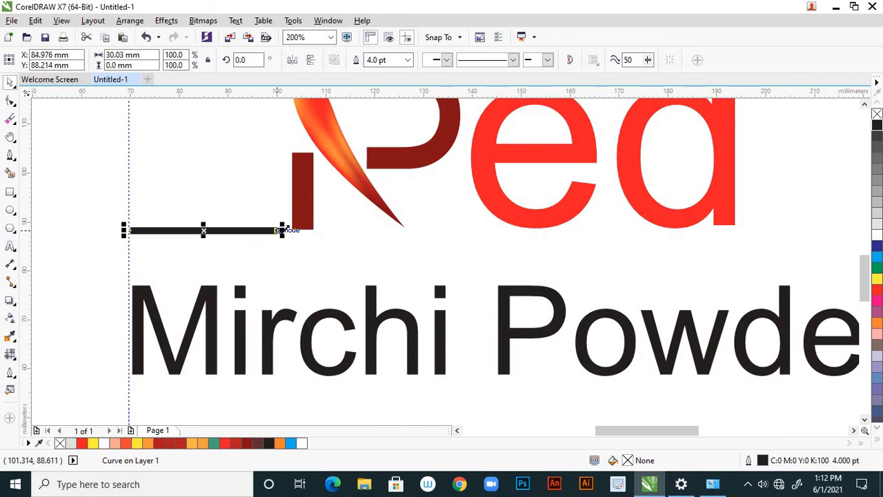
pyautogui.scroll(2, 293, 232)
pyautogui.moveTo(257, 227); pyautogui.dragTo(200, 227)
pyautogui.click(274, 287)
pyautogui.scroll(-3, 276, 229)
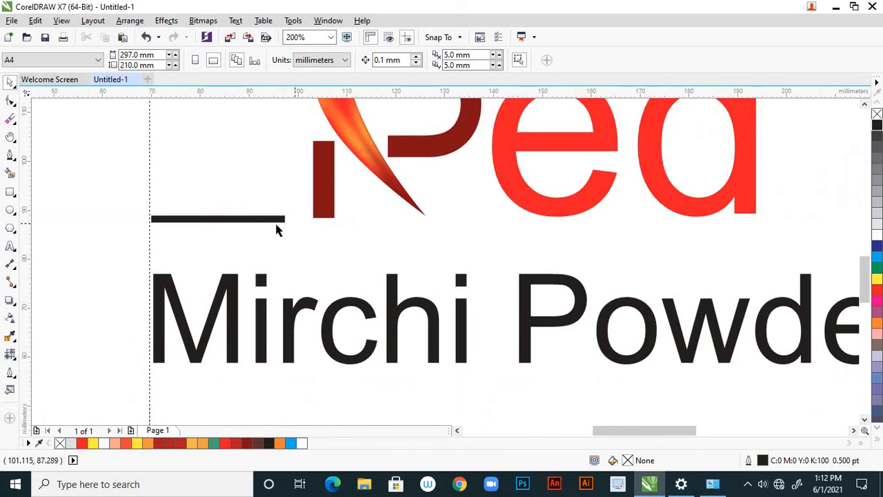
# Step: Try to move the horizontal line to the right of the "d", near its base, and undo the move
pyautogui.click(279, 222)
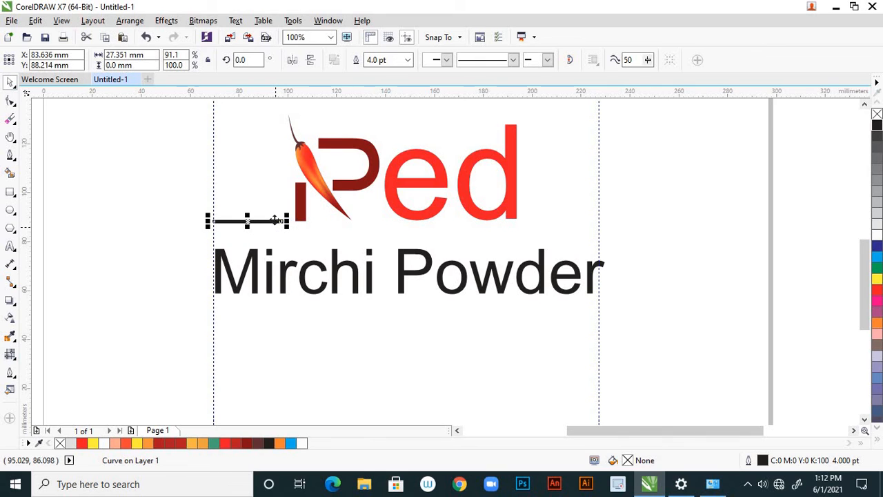
pyautogui.click(267, 190)
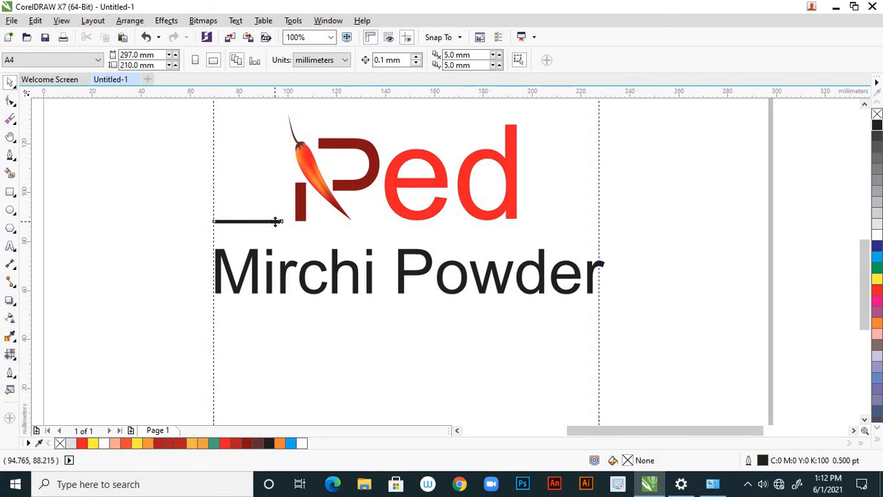
pyautogui.click(276, 221)
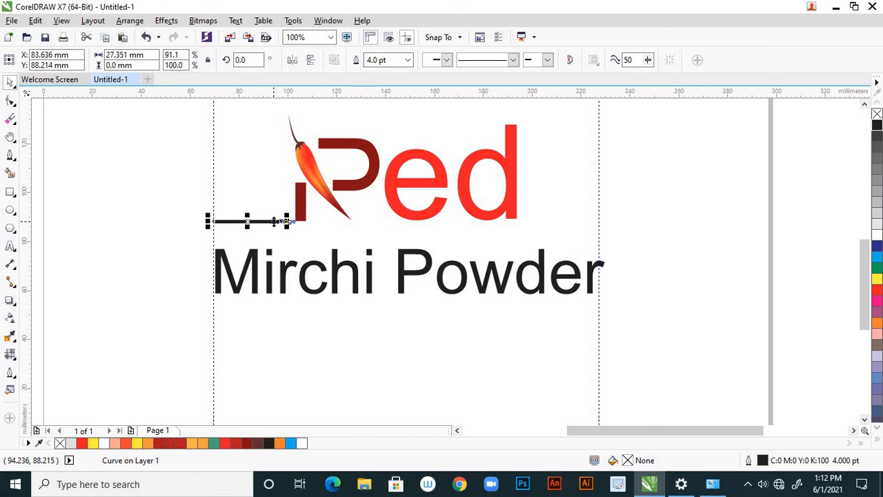
pyautogui.moveTo(273, 221); pyautogui.dragTo(590, 220)
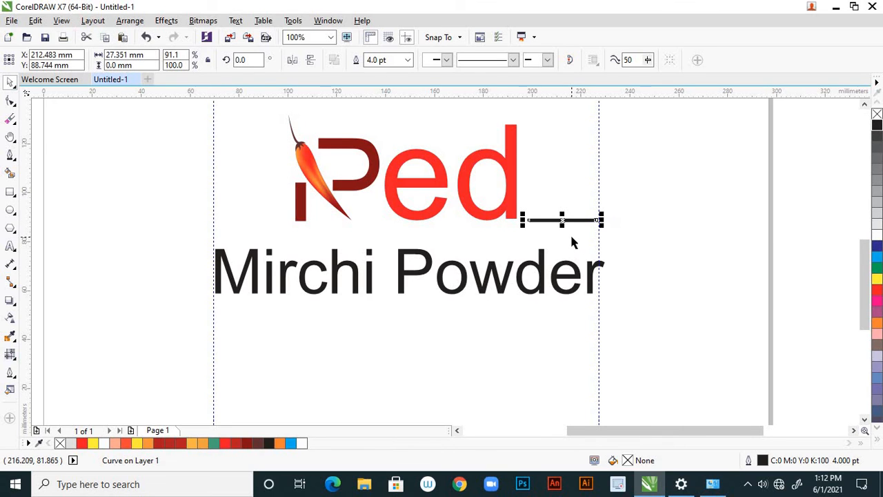
pyautogui.hotkey('ctrl', 'z')
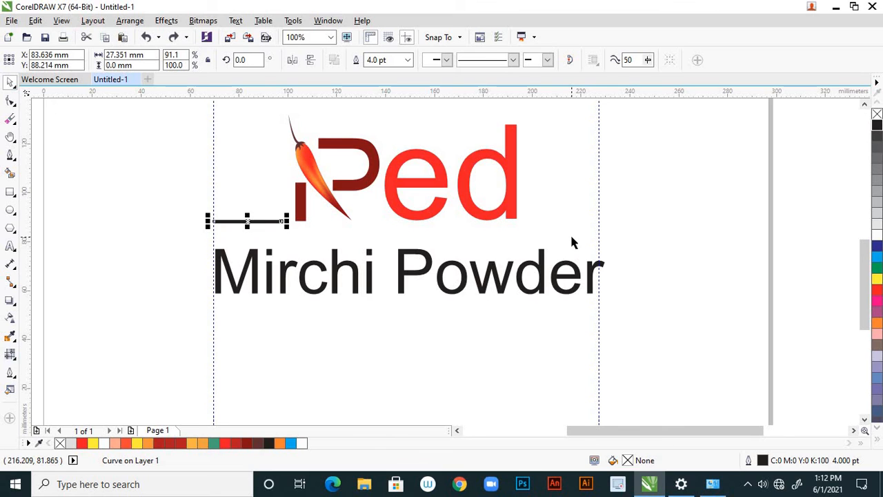
# Step: Duplicate the horizontal line beside the R and move the copy straight across to just beyond the "d", keeping it level with the original
pyautogui.press('+')
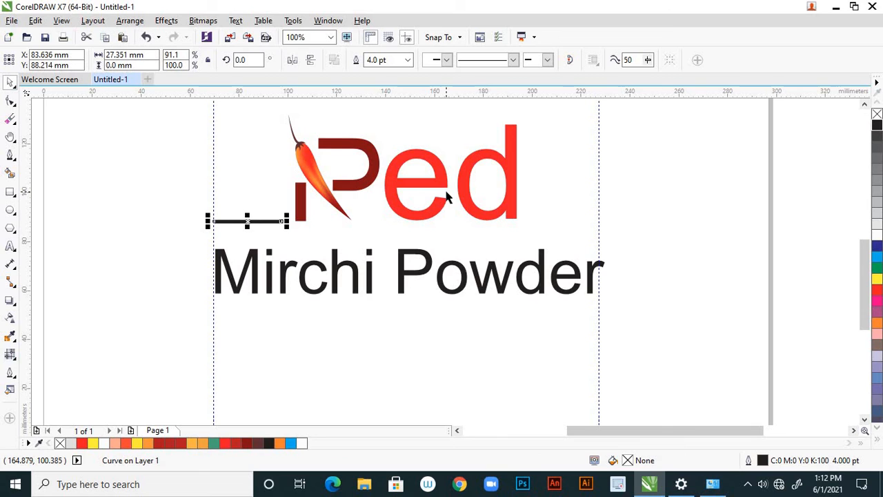
pyautogui.press('Right')
pyautogui.press('Right')
pyautogui.press('Right')
pyautogui.press('Right')
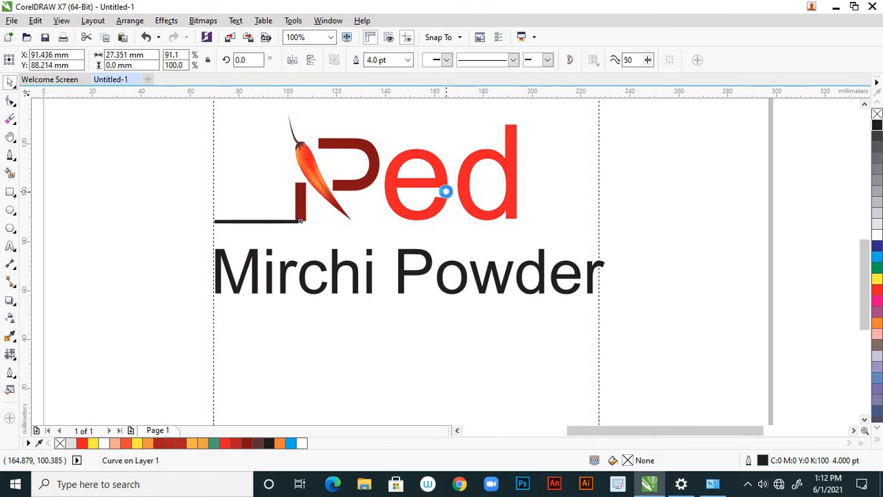
pyautogui.press('Right')
pyautogui.press('Right')
pyautogui.press('Right')
pyautogui.press('Right')
pyautogui.press('Right')
pyautogui.press('Right')
pyautogui.press('Right')
pyautogui.press('Right')
pyautogui.press('Right')
pyautogui.press('Right')
pyautogui.press('Right')
pyautogui.press('Right')
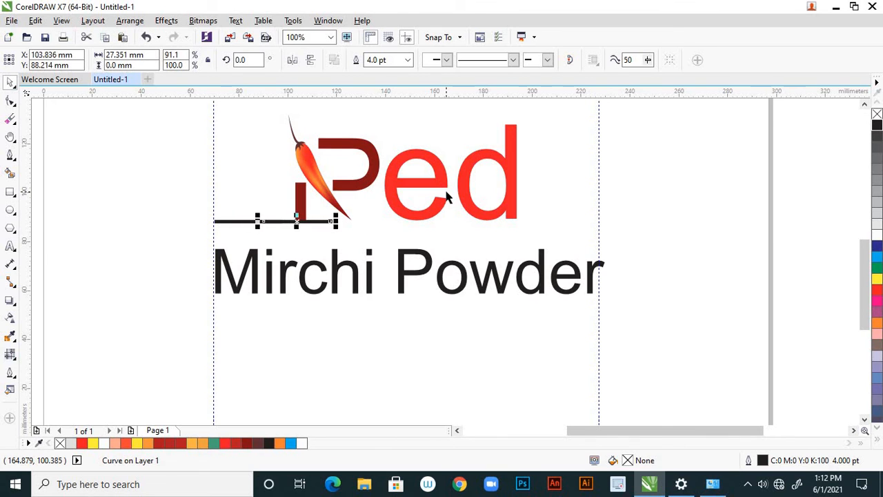
pyautogui.press('Right')
pyautogui.press('Right')
pyautogui.press('Right')
pyautogui.press('Right')
pyautogui.press('Right')
pyautogui.press('Right')
pyautogui.press('Right')
pyautogui.press('Right')
pyautogui.press('Right')
pyautogui.press('Right')
pyautogui.press('Right')
pyautogui.press('Right')
pyautogui.press('Right')
pyautogui.press('Right')
pyautogui.press('Right')
pyautogui.press('Right')
pyautogui.press('Right')
pyautogui.press('Right')
pyautogui.press('Right')
pyautogui.press('Right')
pyautogui.press('Right')
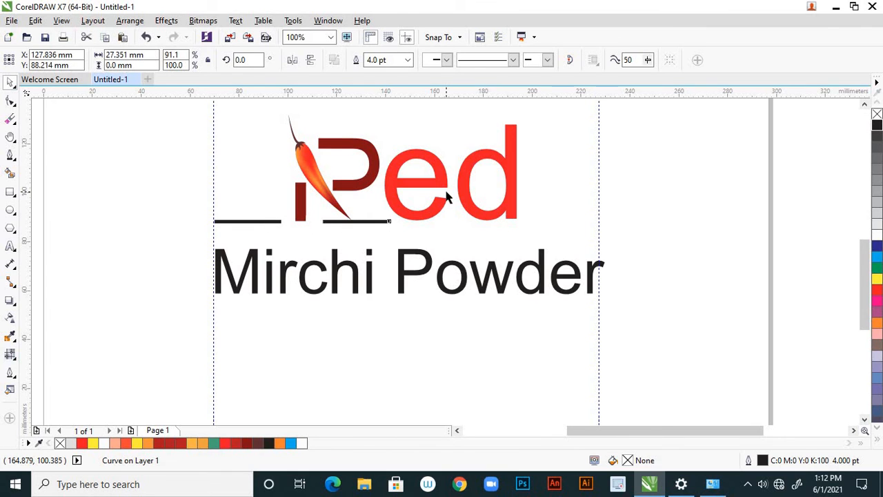
pyautogui.press('Right')
pyautogui.press('Right')
pyautogui.press('Right')
pyautogui.press('Right')
pyautogui.press('Right')
pyautogui.press('Right')
pyautogui.press('Right')
pyautogui.press('Right')
pyautogui.press('Right')
pyautogui.press('Right')
pyautogui.press('Right')
pyautogui.press('Right')
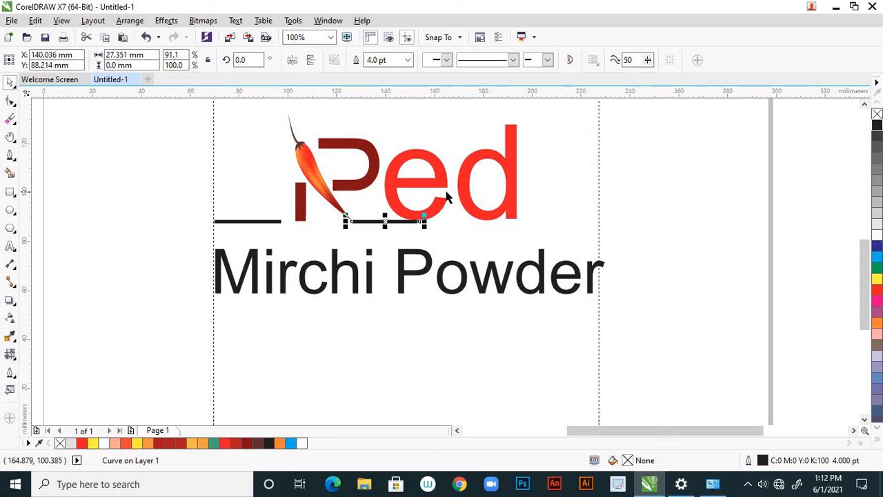
pyautogui.press('Right')
pyautogui.press('Right')
pyautogui.press('Right')
pyautogui.press('Right')
pyautogui.press('Right')
pyautogui.press('Right')
pyautogui.press('Right')
pyautogui.press('Right')
pyautogui.press('Right')
pyautogui.press('Right')
pyautogui.press('Right')
pyautogui.press('Right')
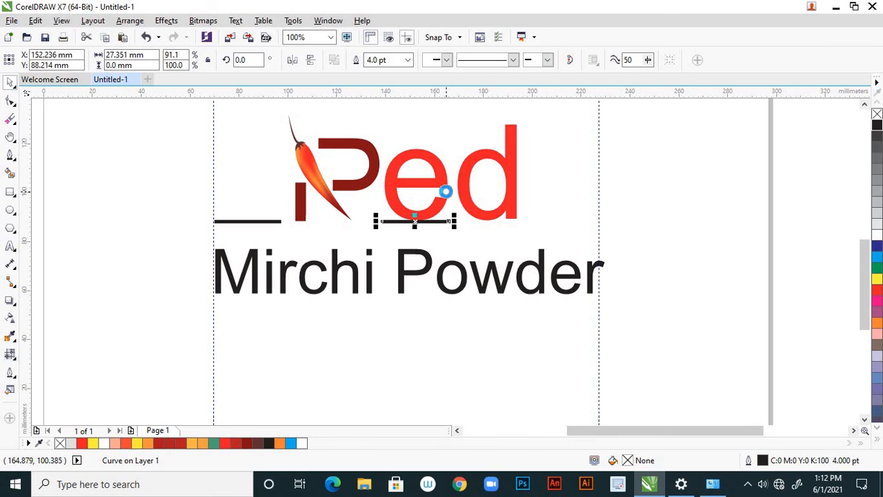
pyautogui.press('Right')
pyautogui.press('Right')
pyautogui.press('Right')
pyautogui.press('Right')
pyautogui.press('Right')
pyautogui.press('Right')
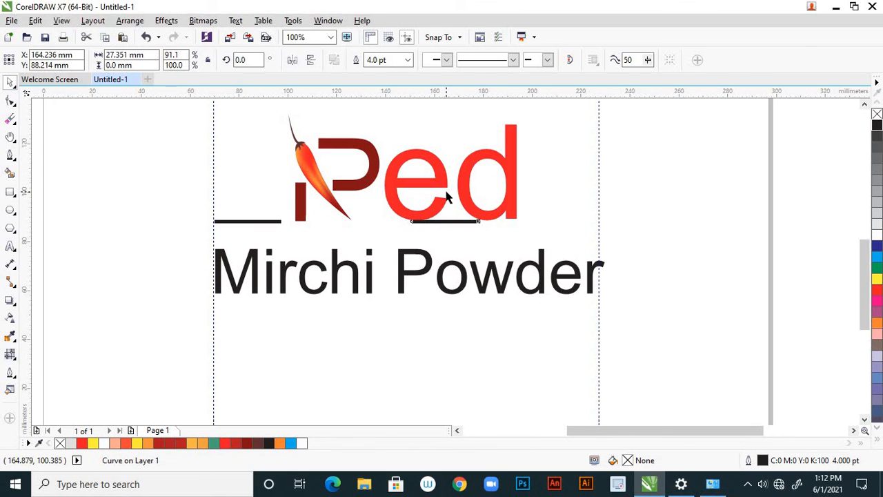
pyautogui.press('Right')
pyautogui.press('Right')
pyautogui.press('Right')
pyautogui.press('Right')
pyautogui.press('Right')
pyautogui.press('Right')
pyautogui.press('Right')
pyautogui.press('Right')
pyautogui.press('Right')
pyautogui.press('Right')
pyautogui.press('Right')
pyautogui.press('Right')
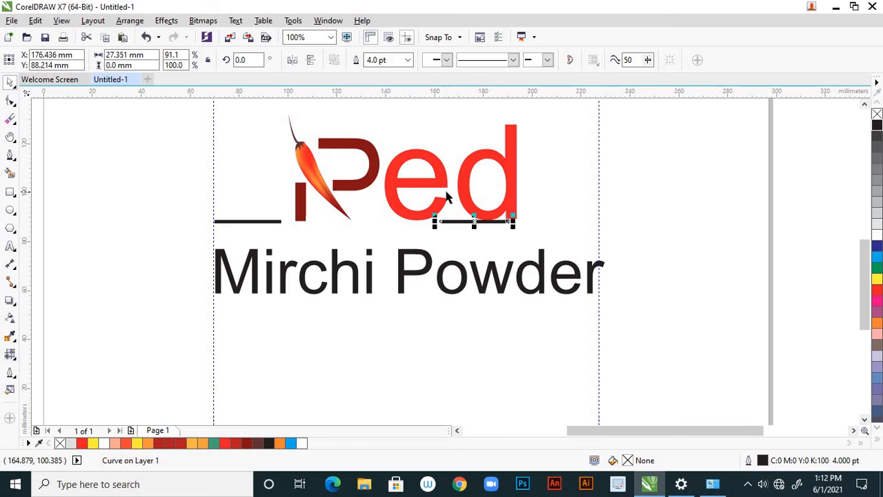
pyautogui.press('Right')
pyautogui.press('Right')
pyautogui.press('Right')
pyautogui.press('Right')
pyautogui.press('Right')
pyautogui.press('Right')
pyautogui.press('Right')
pyautogui.press('Right')
pyautogui.press('Right')
pyautogui.press('Right')
pyautogui.press('Right')
pyautogui.press('Right')
pyautogui.press('Right')
pyautogui.press('Right')
pyautogui.press('Right')
pyautogui.press('Right')
pyautogui.press('Right')
pyautogui.press('Right')
pyautogui.press('Right')
pyautogui.press('Right')
pyautogui.press('Right')
pyautogui.press('Right')
pyautogui.press('Right')
pyautogui.press('Right')
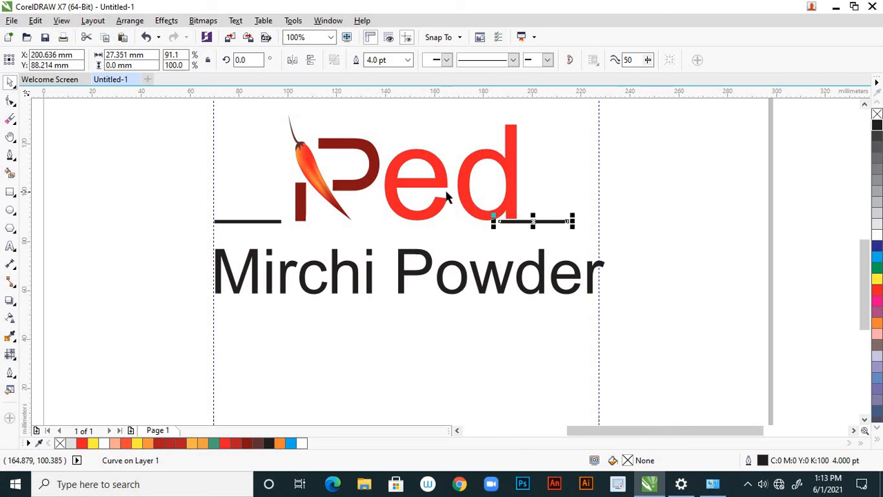
pyautogui.press('Right')
pyautogui.press('Right')
pyautogui.press('Right')
pyautogui.press('Right')
pyautogui.press('Right')
pyautogui.press('Right')
pyautogui.press('Right')
pyautogui.press('Right')
pyautogui.press('Right')
pyautogui.press('Right')
pyautogui.press('Right')
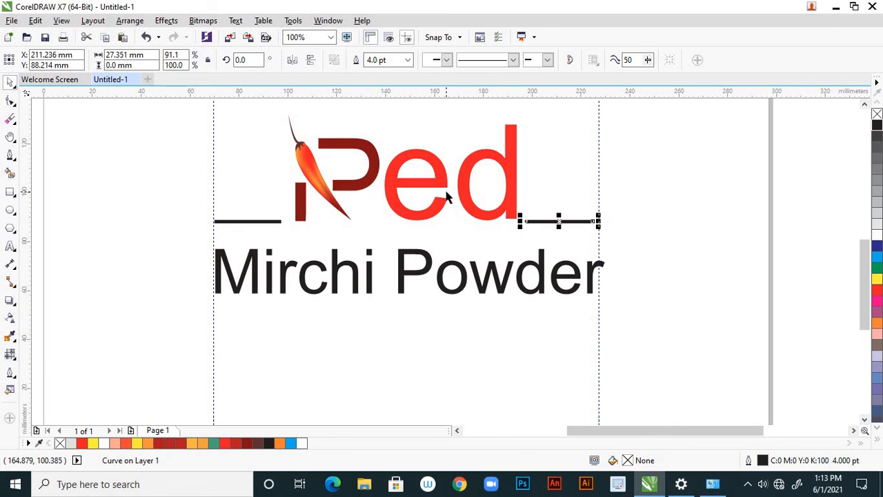
pyautogui.click(548, 168)
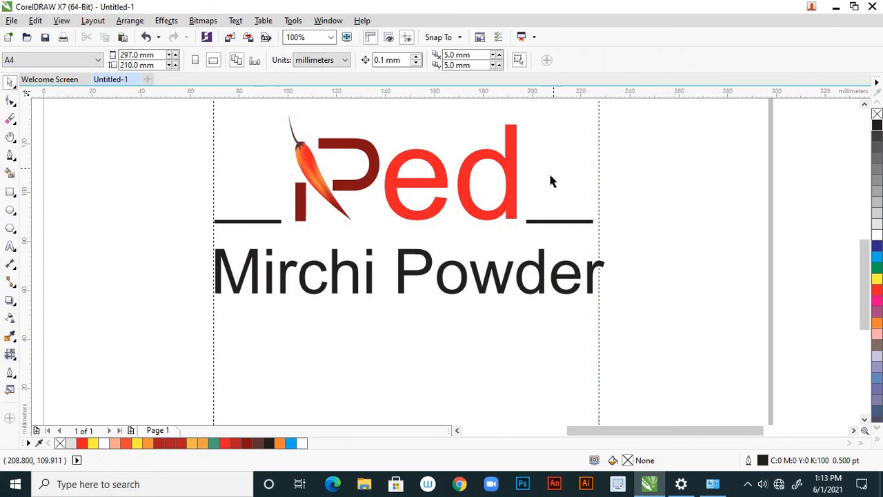
# Step: Nudge the copied line beside the "d" outward until its outer end meets the nearby vertical guideline
pyautogui.click(560, 221)
pyautogui.scroll(2, 593, 207)
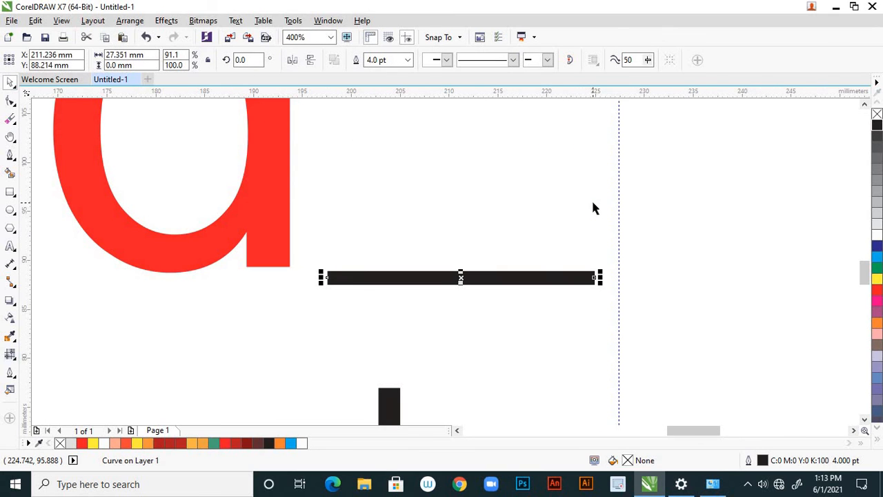
pyautogui.press('Right')
pyautogui.press('Right')
pyautogui.press('Right')
pyautogui.press('Right')
pyautogui.press('Right')
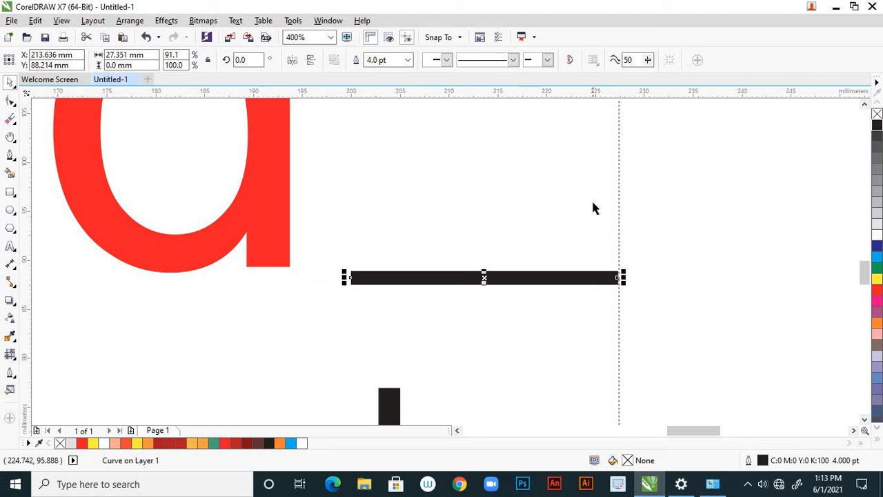
pyautogui.press('Escape')
pyautogui.scroll(-3, 593, 210)
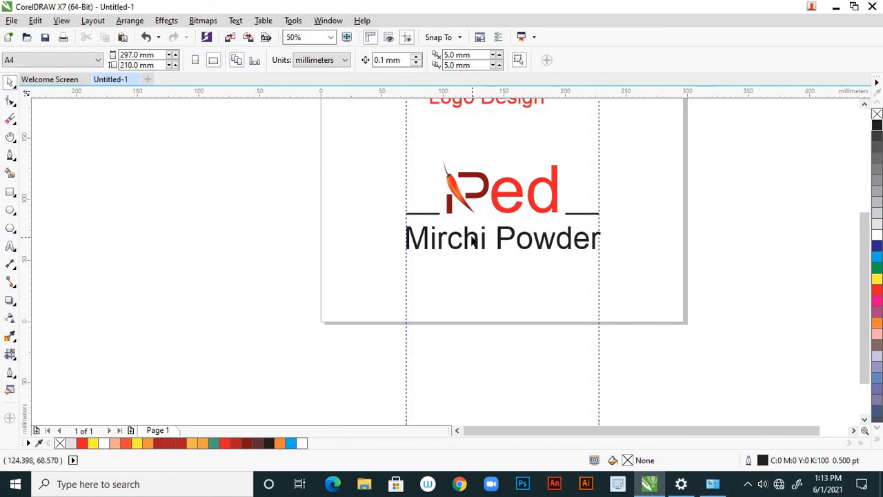
# Step: Nudge the grouped "Red" wordmark slightly to the right between the two flanking lines
pyautogui.click(535, 205)
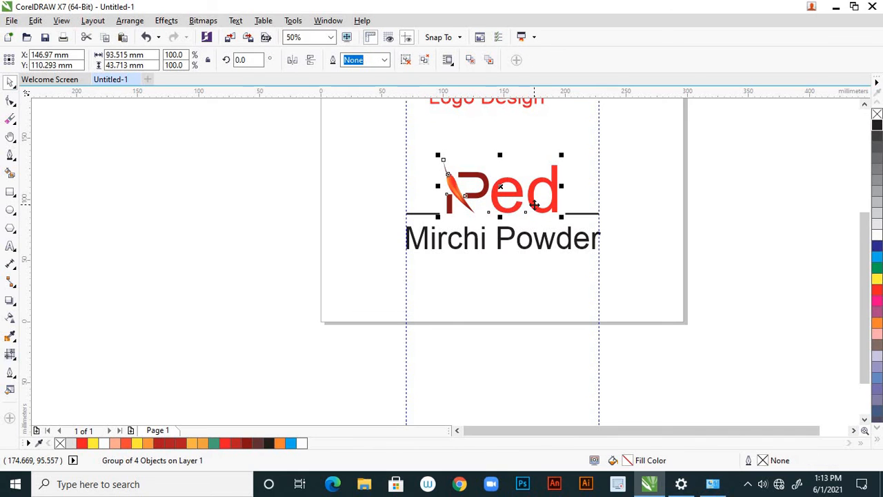
pyautogui.press('Right')
pyautogui.click(496, 338)
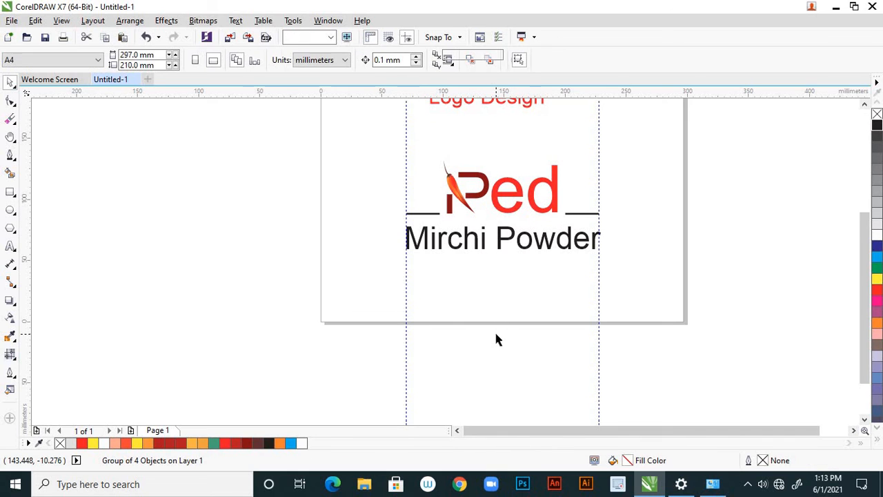
pyautogui.scroll(-3, 481, 314)
pyautogui.scroll(1, 493, 311)
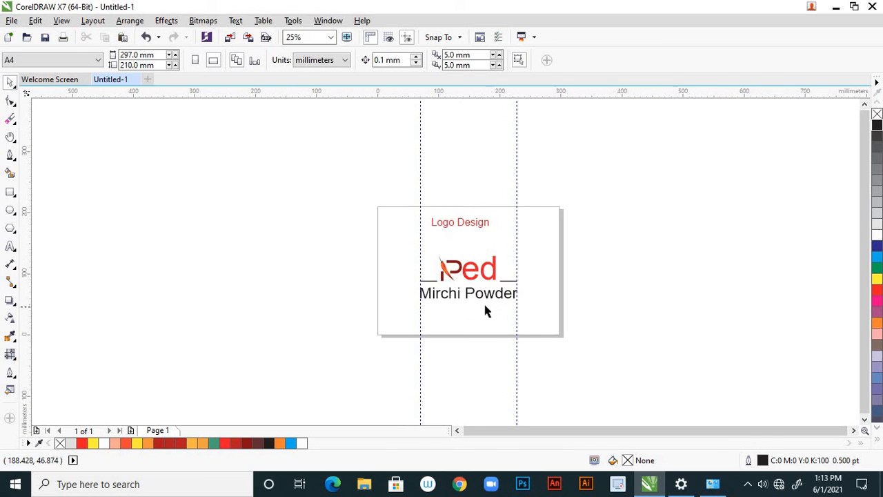
pyautogui.scroll(1, 483, 307)
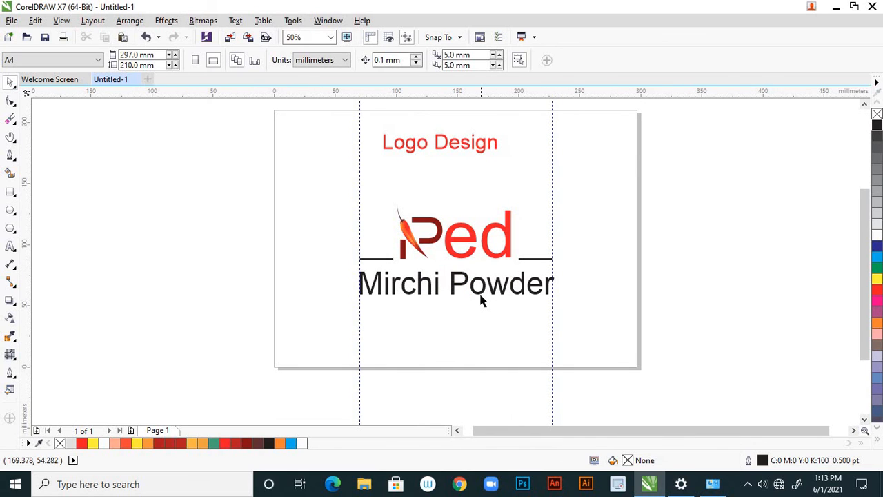
# Step: Delete both vertical guidelines at the ends of the tagline
pyautogui.click(551, 332)
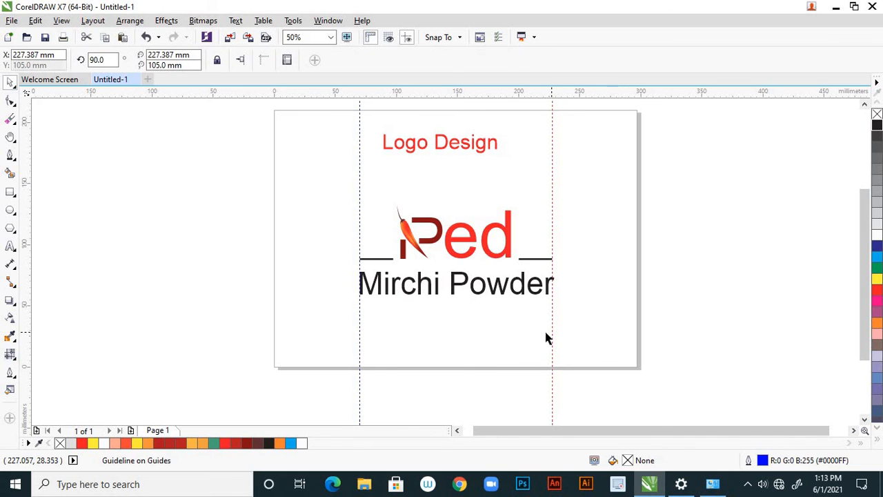
pyautogui.press('Delete')
pyautogui.click(360, 321)
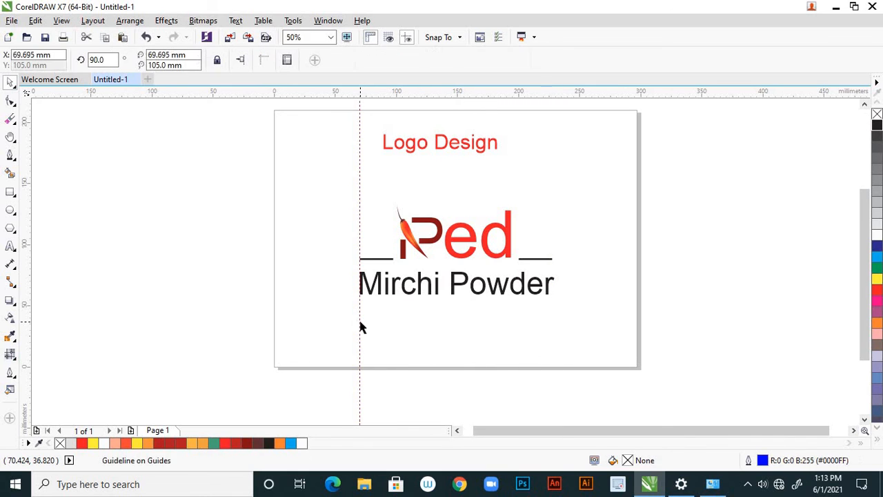
pyautogui.press('Delete')
pyautogui.scroll(-2, 452, 307)
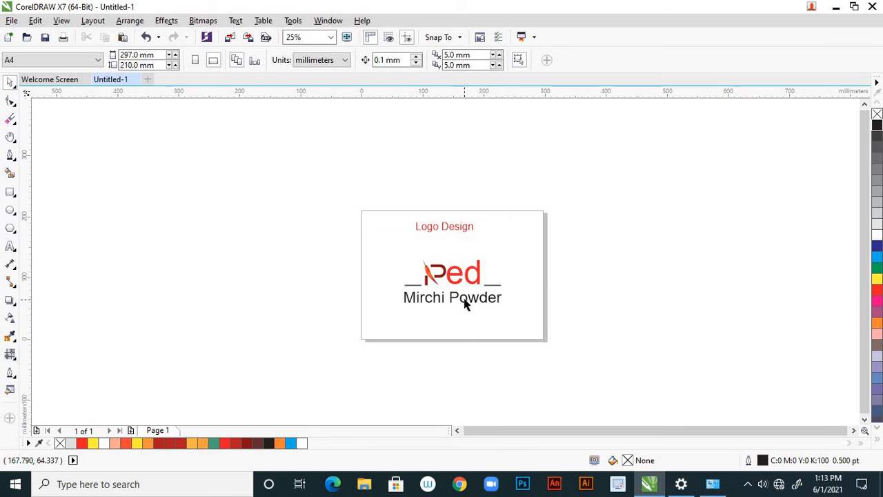
pyautogui.scroll(2, 462, 301)
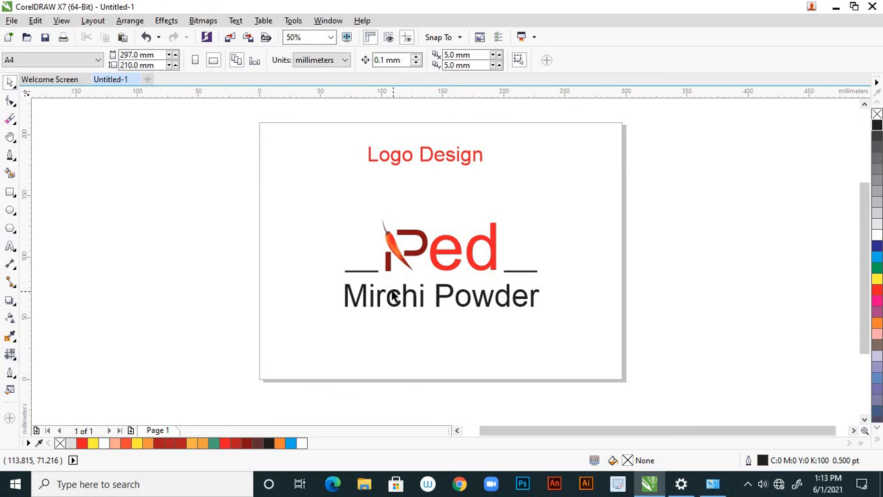
pyautogui.scroll(1, 384, 284)
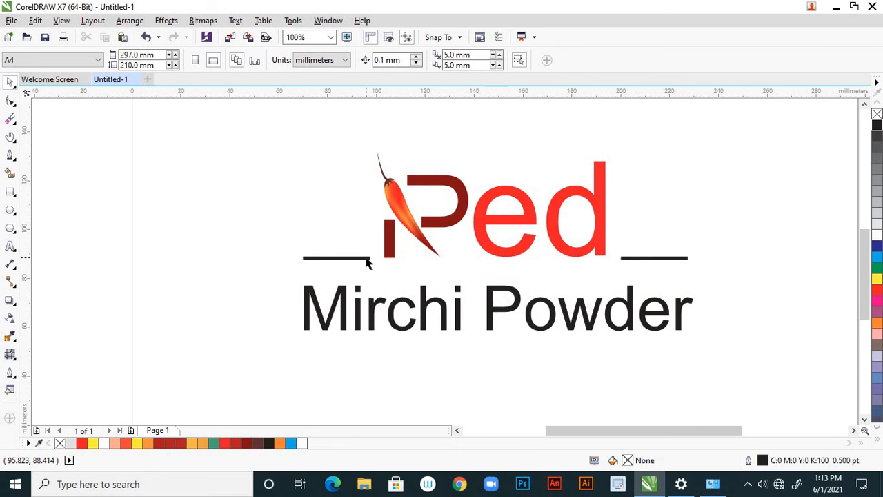
# Step: Recolour the outlines of both horizontal lines flanking the wordmark to 50% black
pyautogui.click(367, 260)
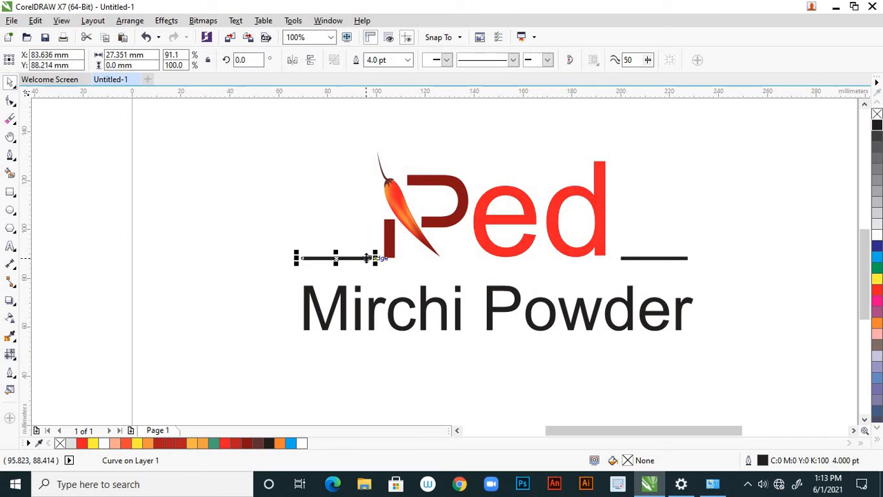
pyautogui.click(878, 185)
pyautogui.rightClick(878, 185)
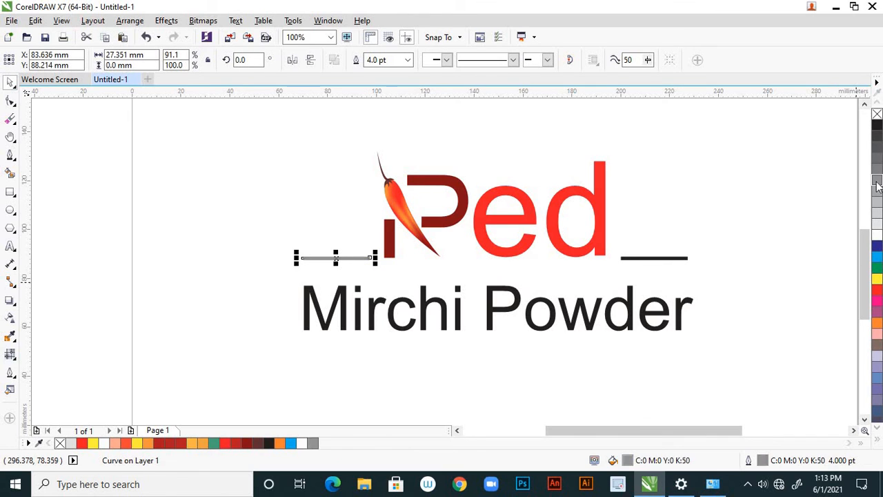
pyautogui.click(681, 260)
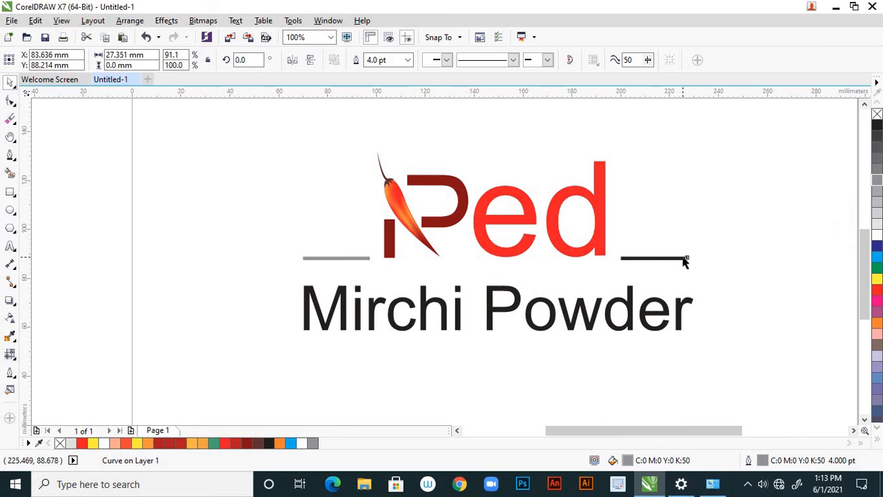
pyautogui.rightClick(878, 195)
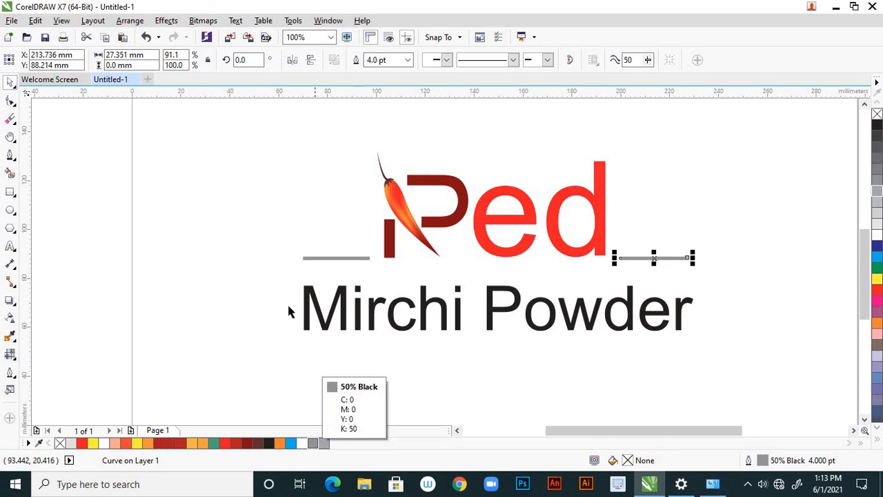
pyautogui.click(271, 282)
# Step: Group the "Red" wordmark, both flanking lines and the "Mirchi Powder" tagline together
pyautogui.scroll(-3, 498, 329)
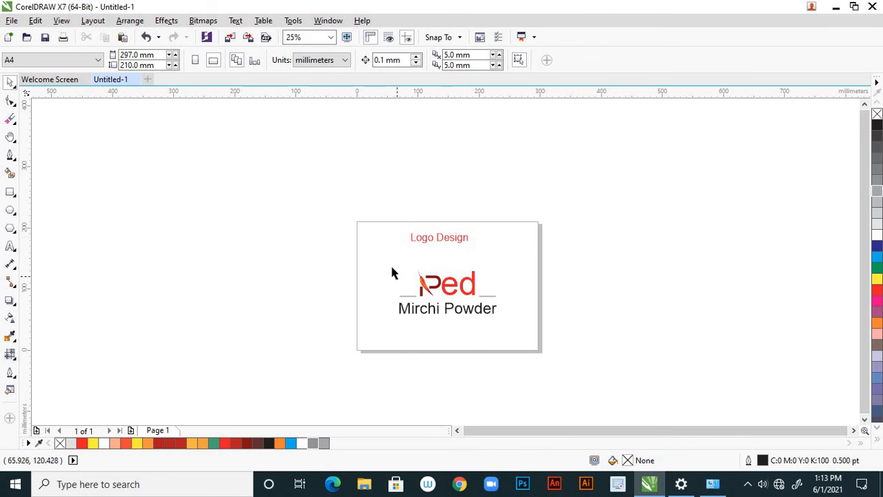
pyautogui.moveTo(391, 268); pyautogui.dragTo(517, 334)
pyautogui.scroll(3, 475, 294)
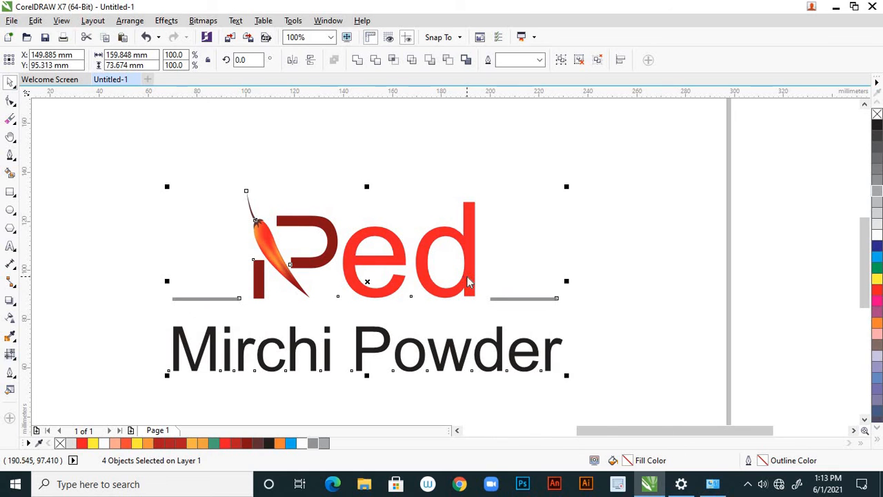
pyautogui.rightClick(468, 281)
pyautogui.click(518, 251)
pyautogui.scroll(-2, 531, 251)
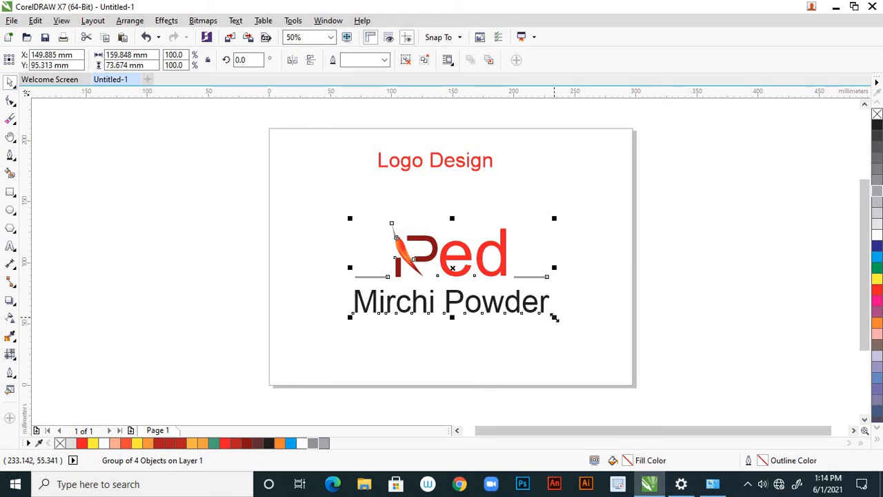
# Step: Enlarge the grouped logo proportionally, keeping its upper-left corner fixed and the whole logo within the page
pyautogui.moveTo(555, 318); pyautogui.dragTo(582, 329)
pyautogui.click(601, 307)
pyautogui.scroll(-3, 568, 310)
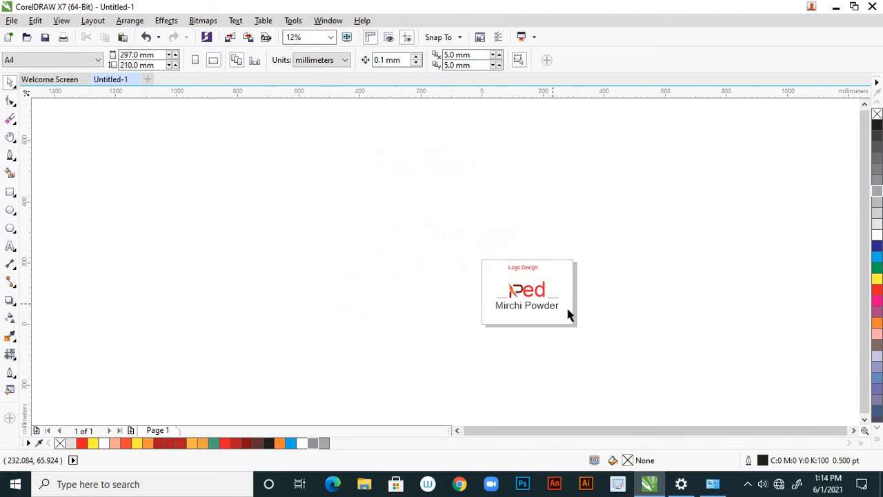
pyautogui.scroll(1, 559, 309)
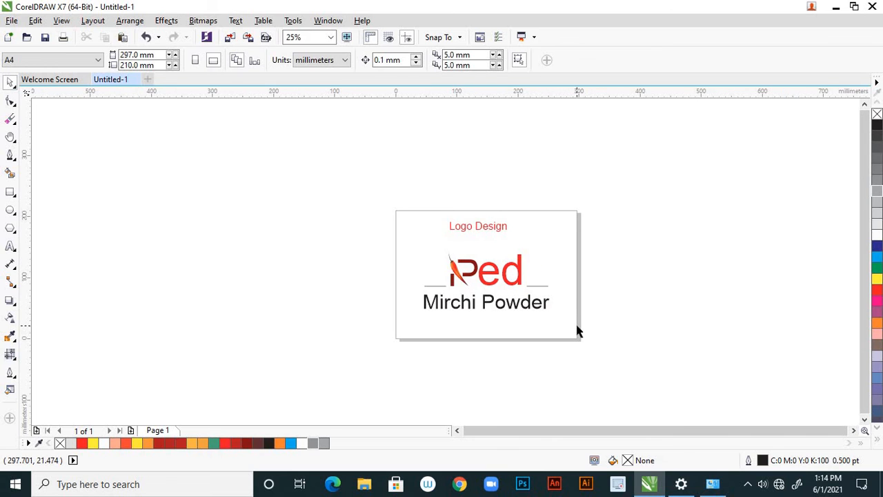
pyautogui.scroll(1, 552, 316)
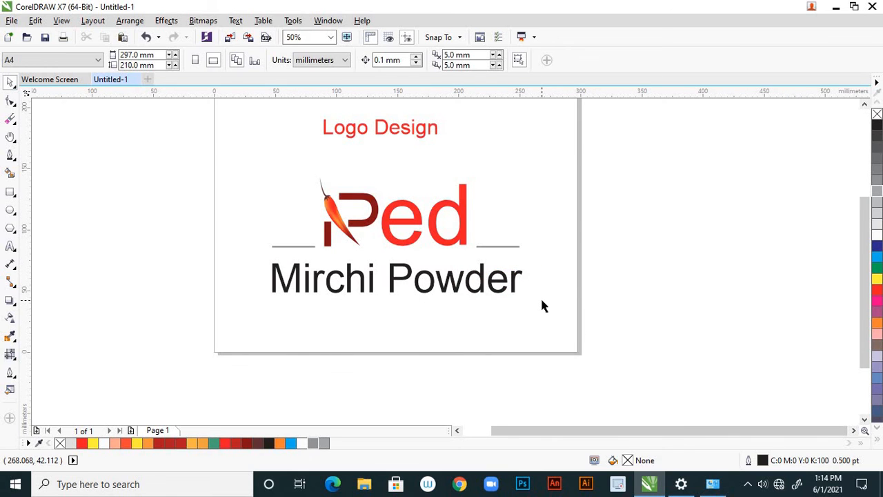
pyautogui.scroll(-1, 541, 301)
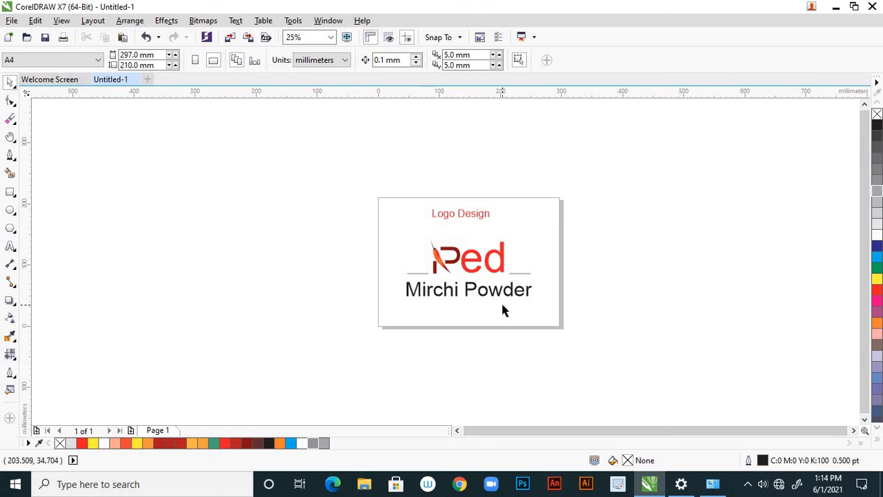
# Step: Add a page-sized rectangle of 297 by 210 mm behind the logo
pyautogui.click(10, 193)
pyautogui.doubleClick(9, 192)
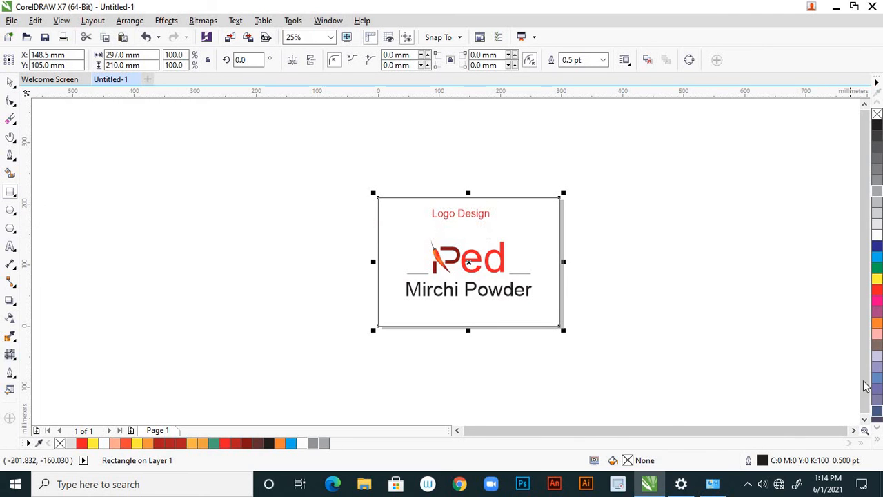
# Step: Try yellow, two orange shades, cyan and purple as fill colours for the page-sized background rectangle
pyautogui.click(877, 279)
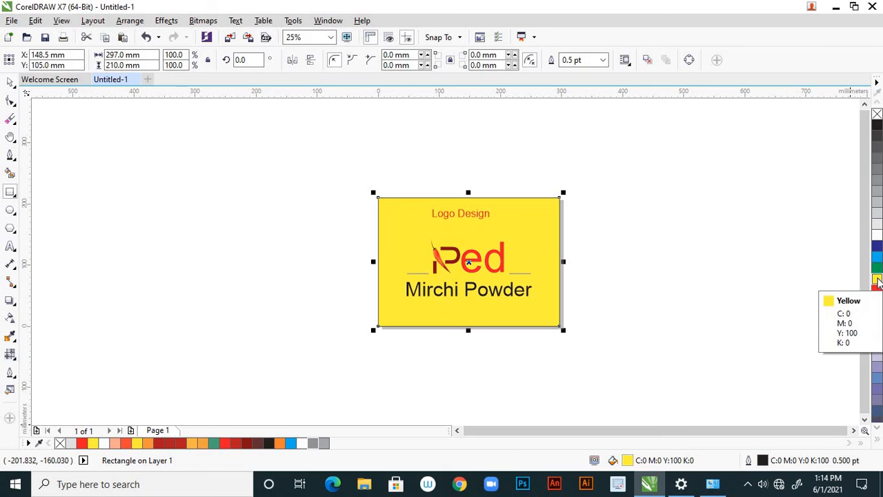
pyautogui.click(204, 446)
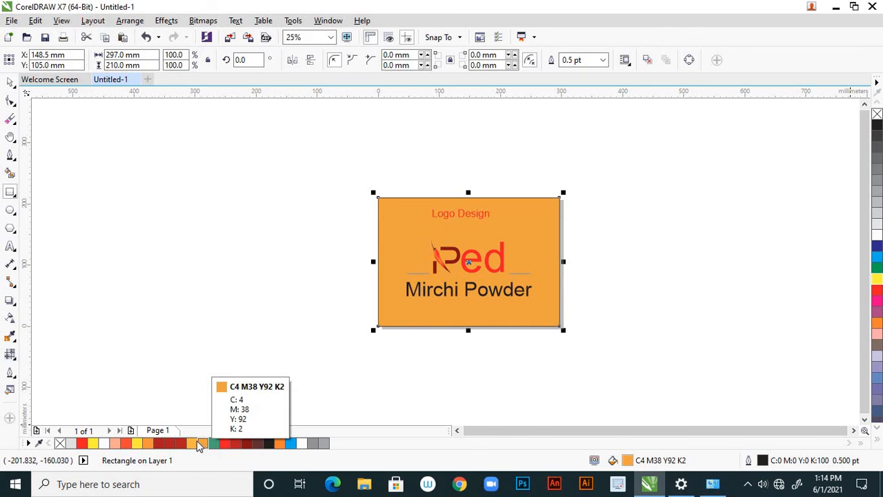
pyautogui.click(196, 445)
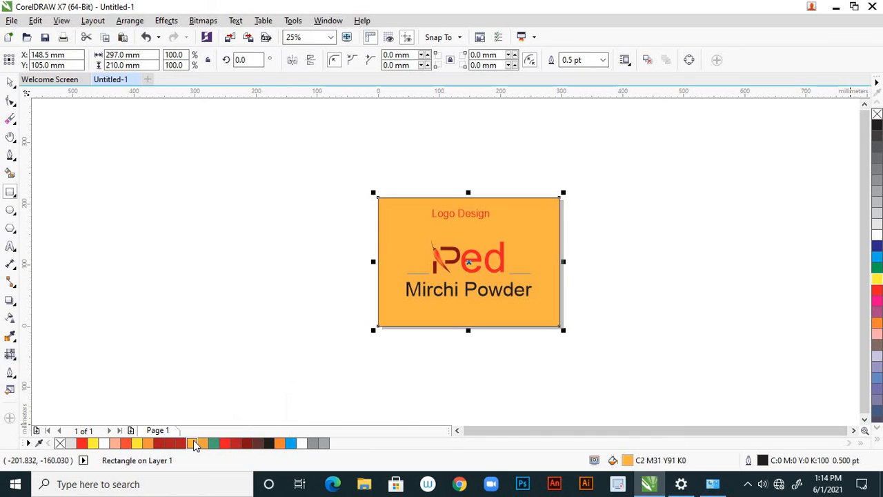
pyautogui.click(877, 280)
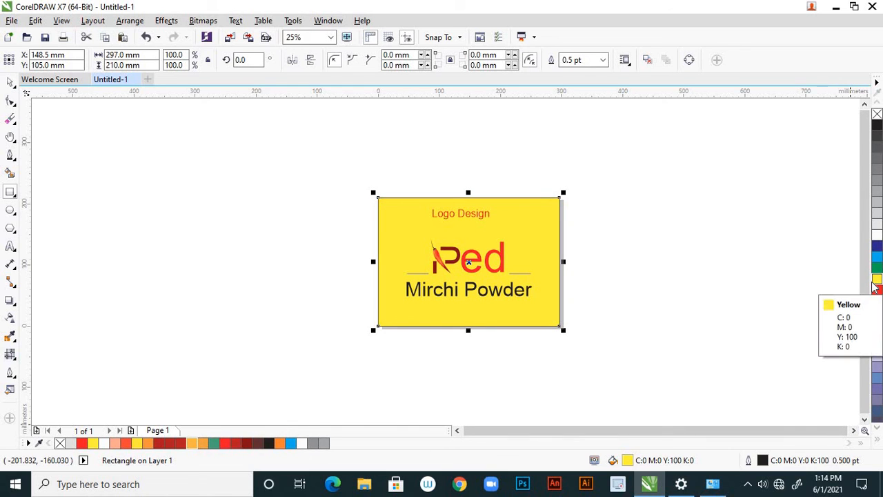
pyautogui.click(877, 259)
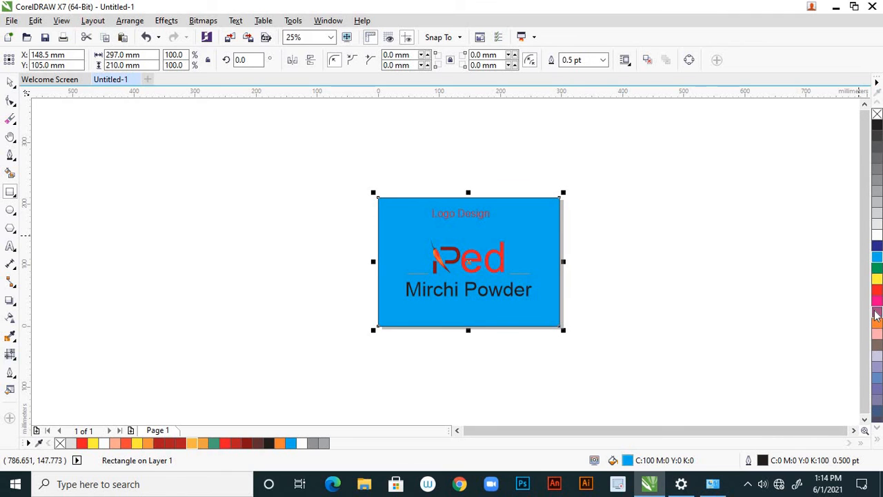
pyautogui.click(877, 314)
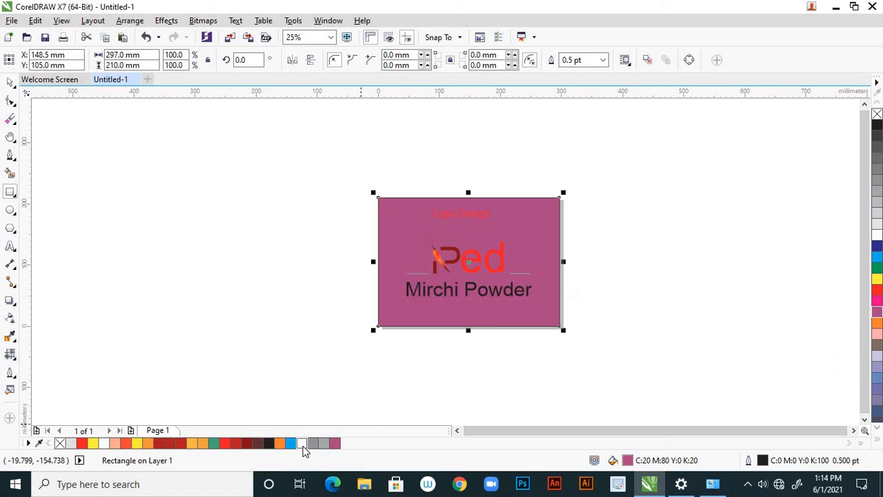
# Step: Fill the background rectangle with C0 M0 Y0 K0 and set its outline width to None
pyautogui.click(302, 445)
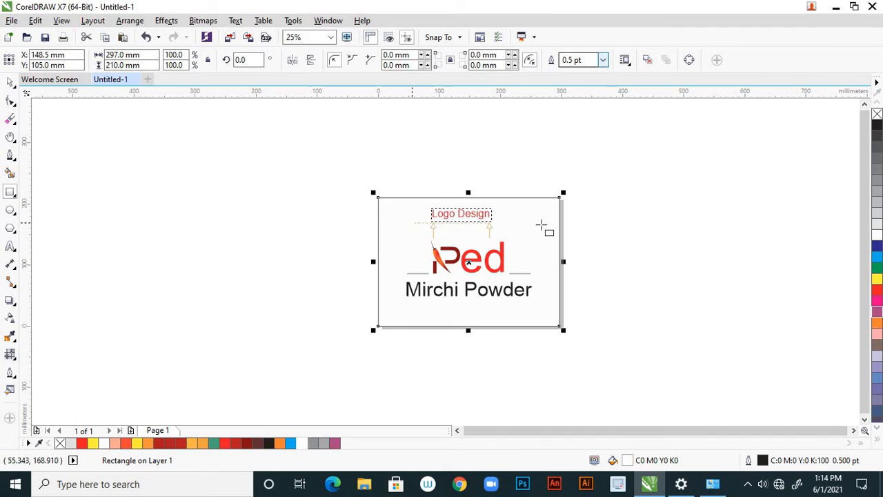
pyautogui.click(603, 60)
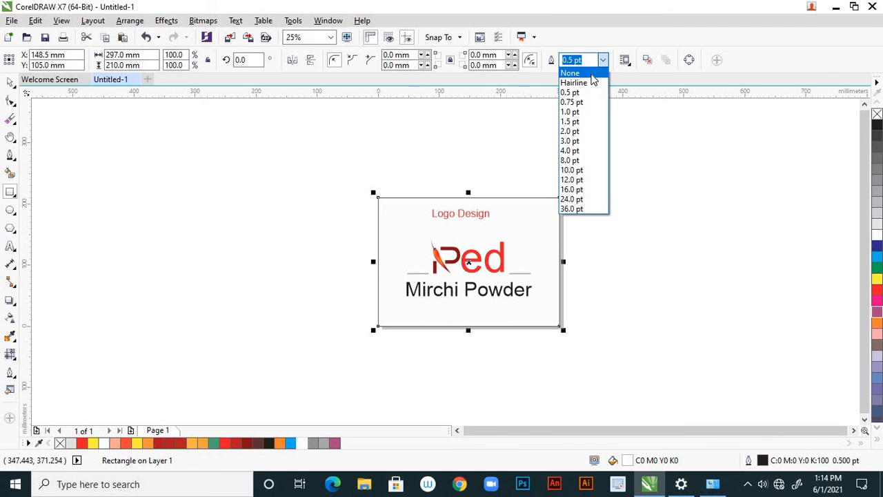
pyautogui.click(591, 74)
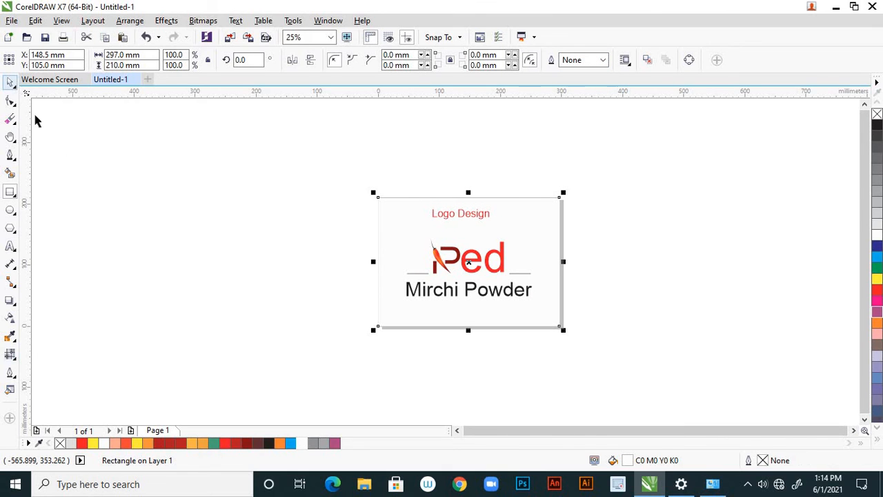
pyautogui.click(150, 260)
# Step: Save the drawing to the Desktop in CDR format as "red mirchi powder logo"
pyautogui.scroll(-2, 383, 295)
pyautogui.scroll(2, 425, 296)
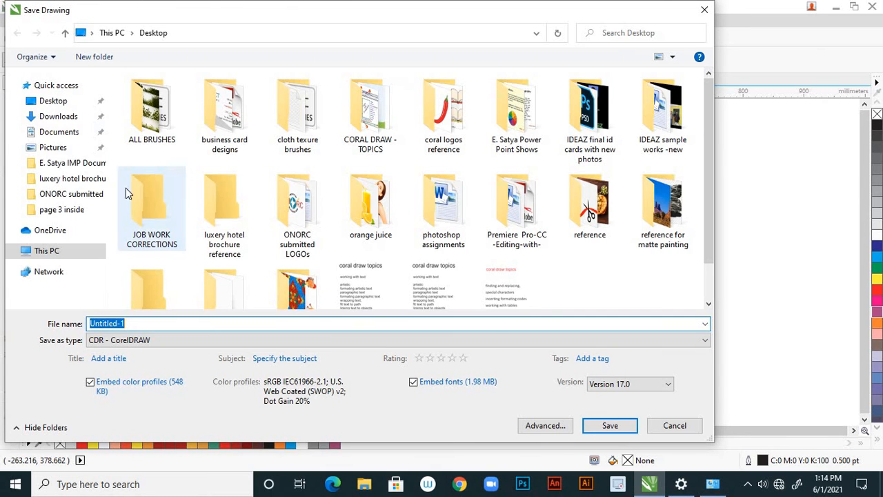
pyautogui.click(67, 102)
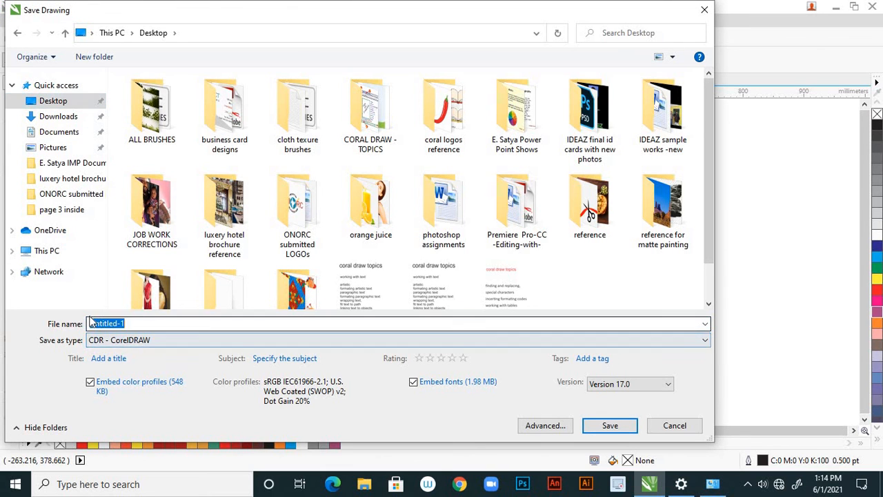
pyautogui.write('red mirchi powder logo')
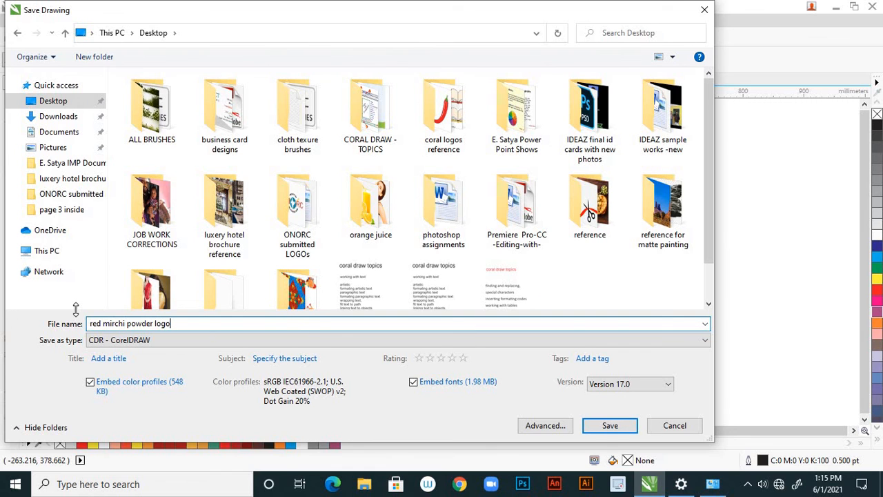
pyautogui.click(595, 427)
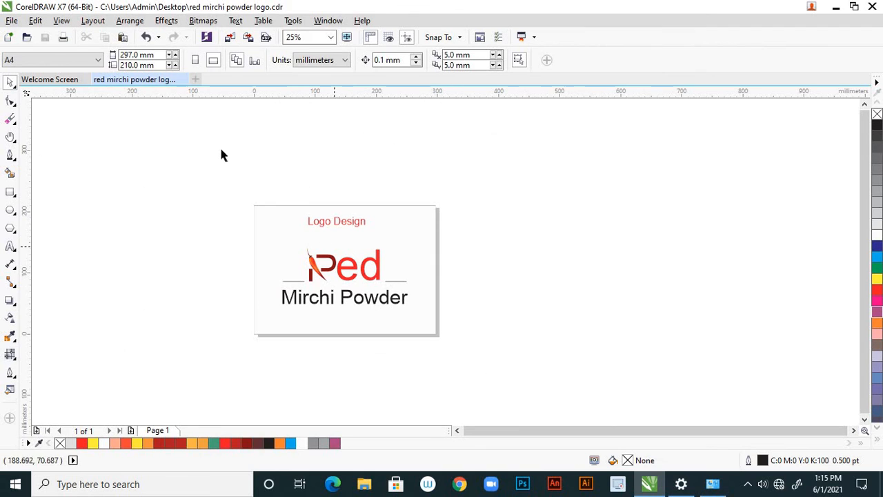
# Step: Export the design to the Desktop as the JPG "red mirchi powder logo" with quality set to Highest
pyautogui.click(12, 21)
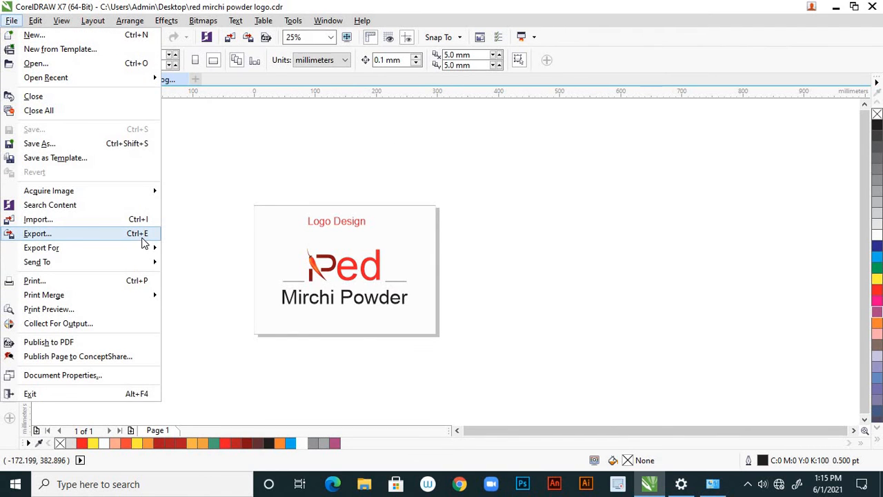
pyautogui.click(142, 237)
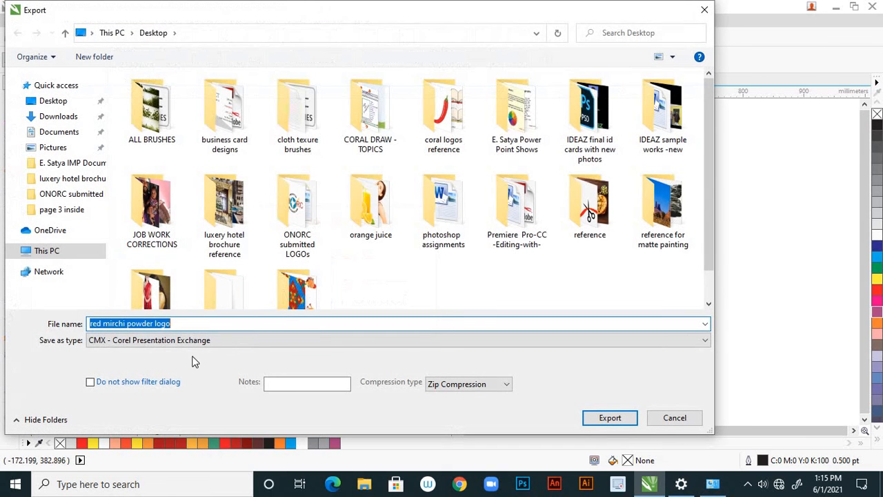
pyautogui.click(182, 339)
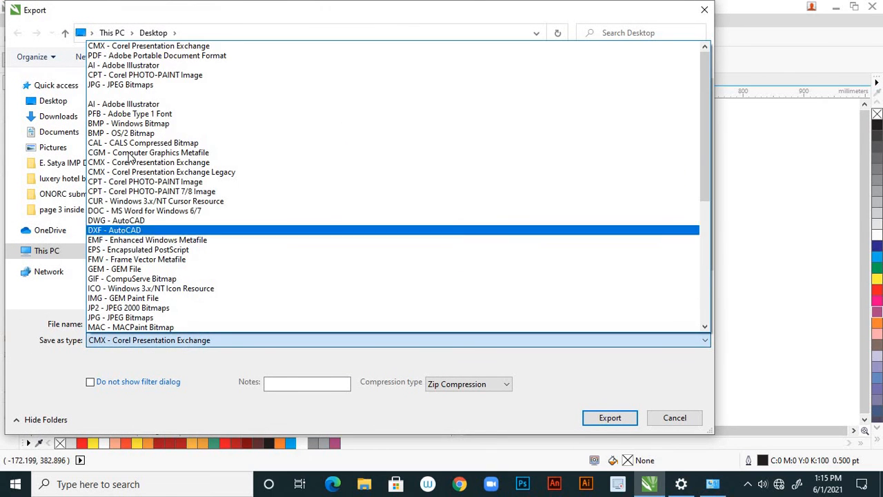
pyautogui.click(117, 85)
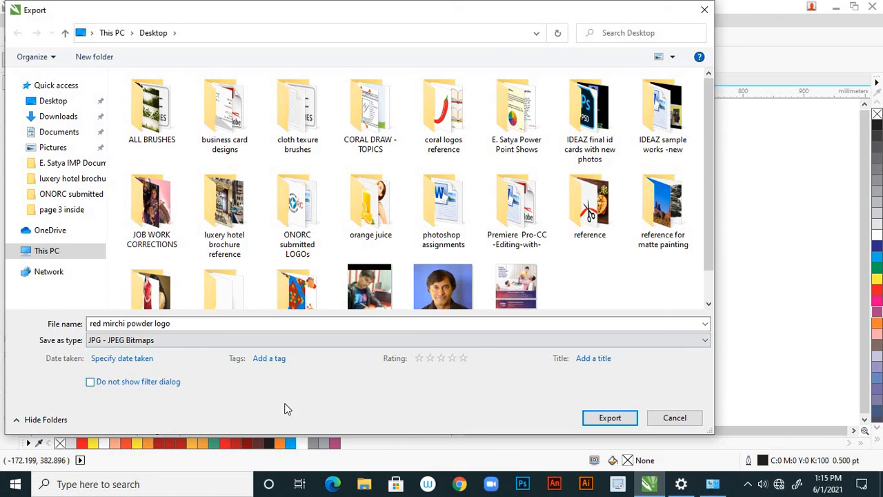
pyautogui.click(610, 418)
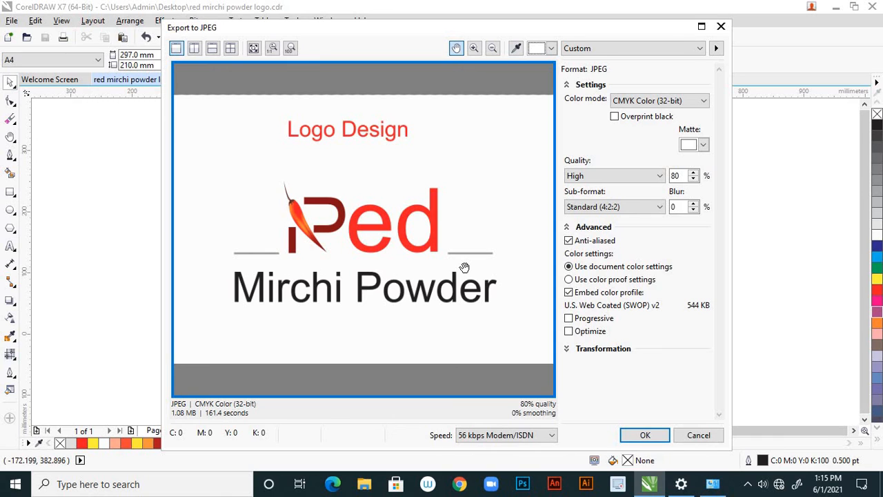
pyautogui.click(661, 176)
pyautogui.click(624, 189)
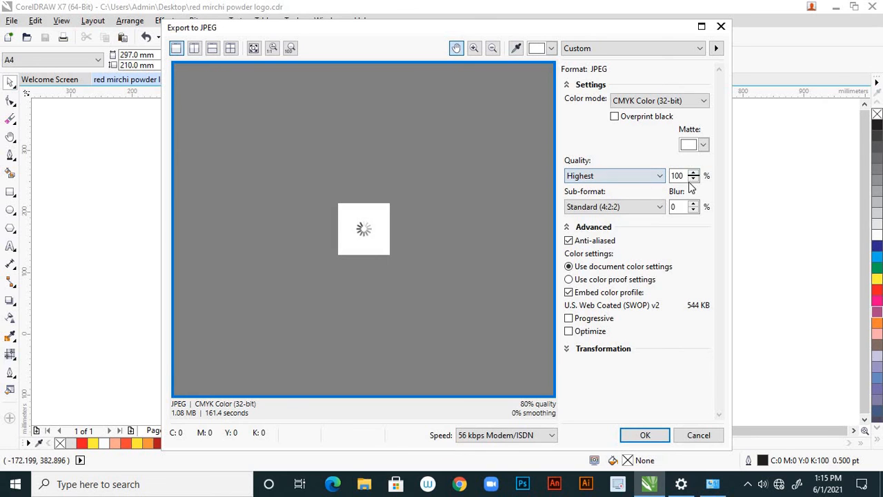
pyautogui.click(645, 435)
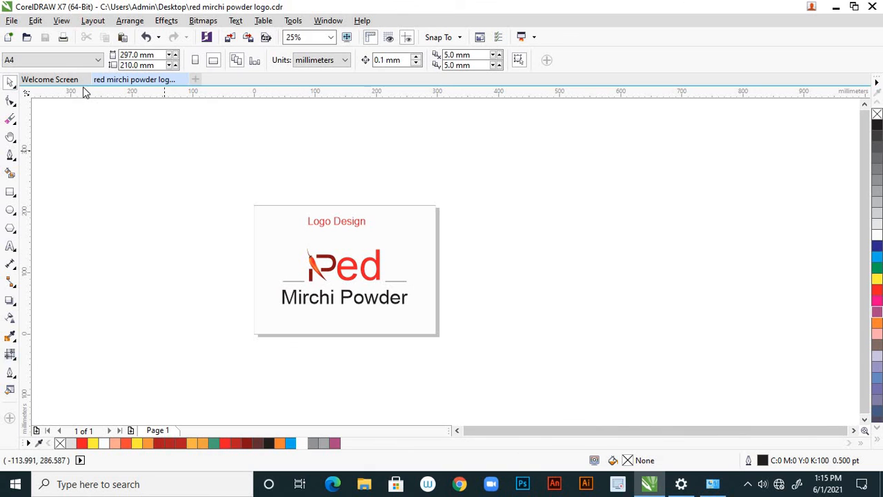
# Step: View the exported "red mirchi powder logo" JPG from the desktop in Photos and return to the CorelDRAW drawing
pyautogui.click(836, 7)
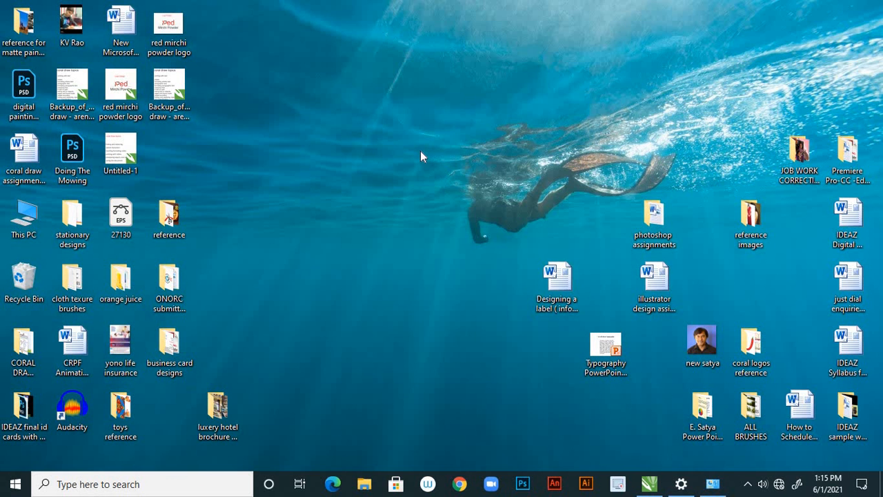
pyautogui.doubleClick(169, 28)
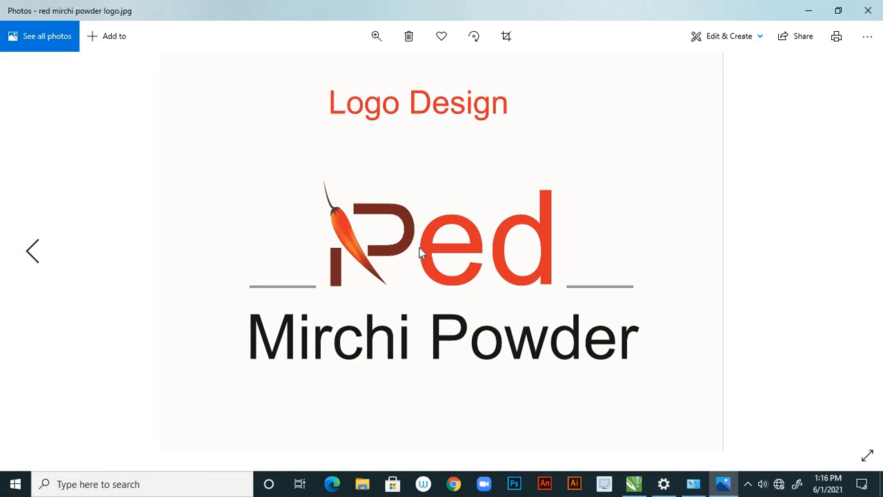
pyautogui.click(633, 483)
pyautogui.scroll(2, 276, 284)
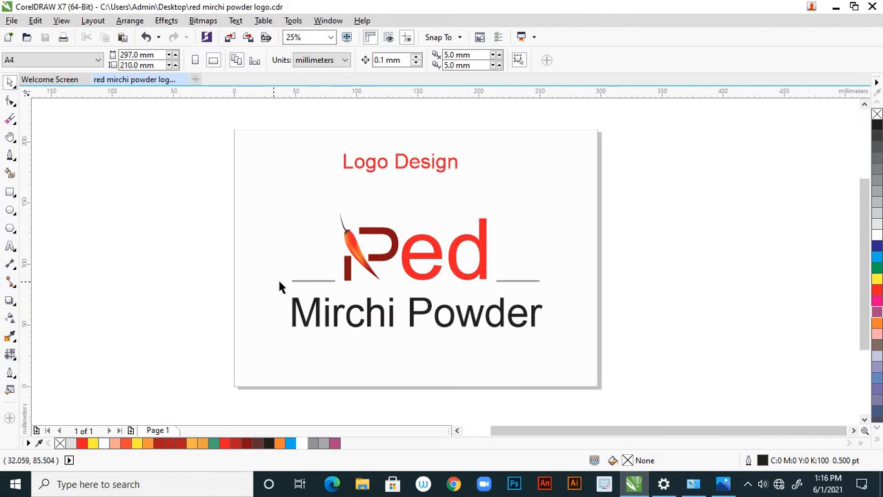